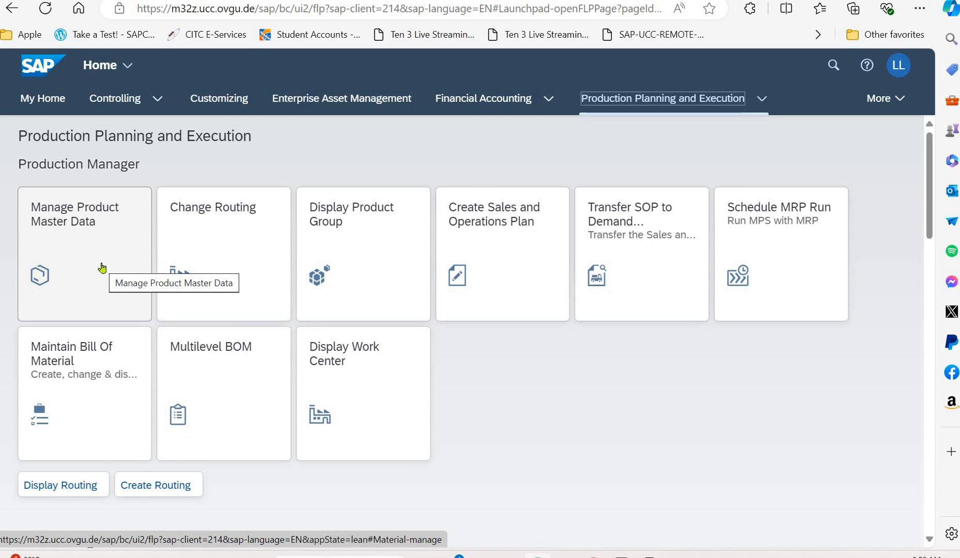
- Open Manage Product Master Data and search the products for DXTR*999
click(101, 267)
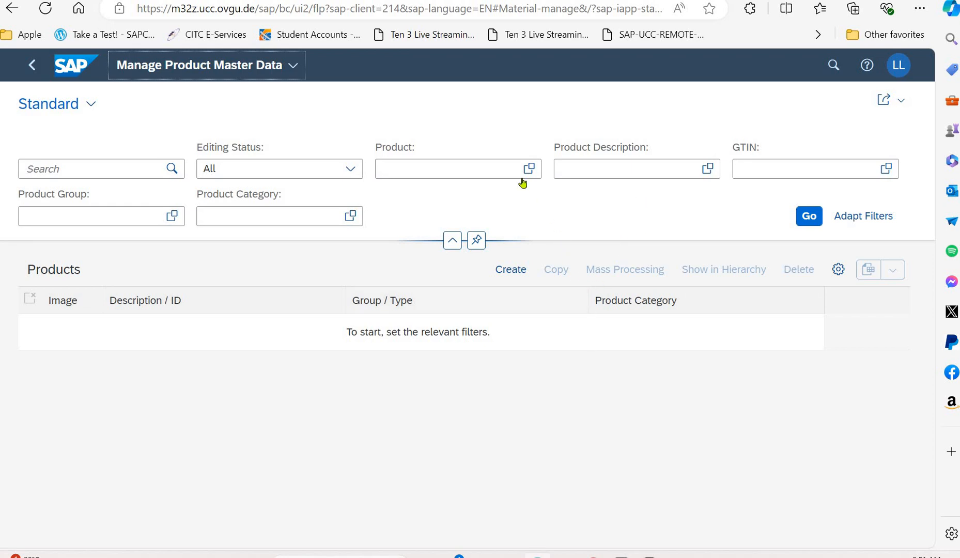
click(127, 160)
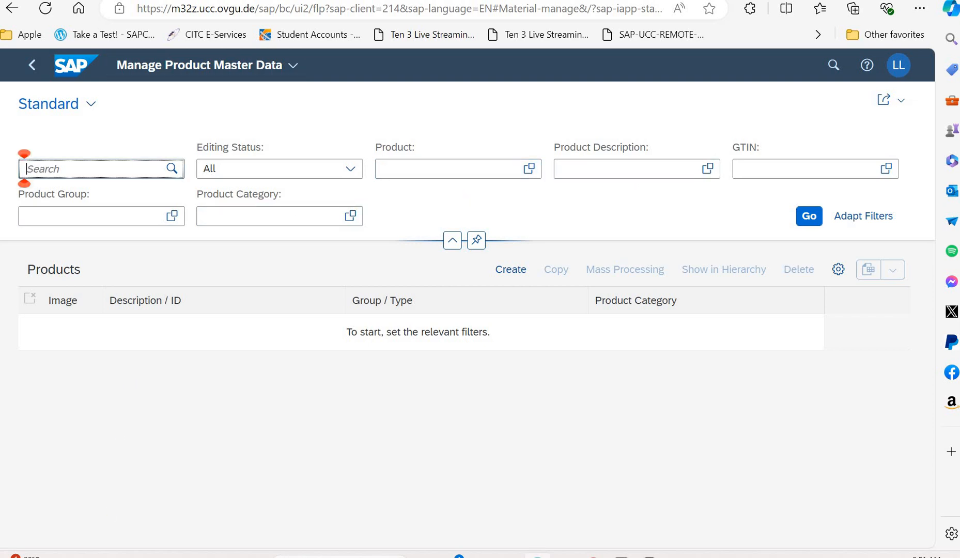
click(678, 557)
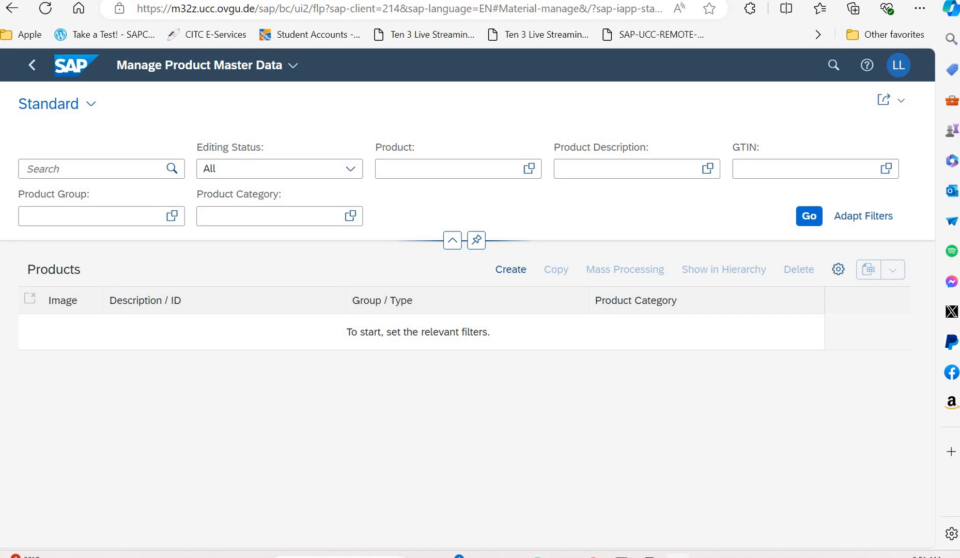
click(111, 169)
text(DXTR*###)
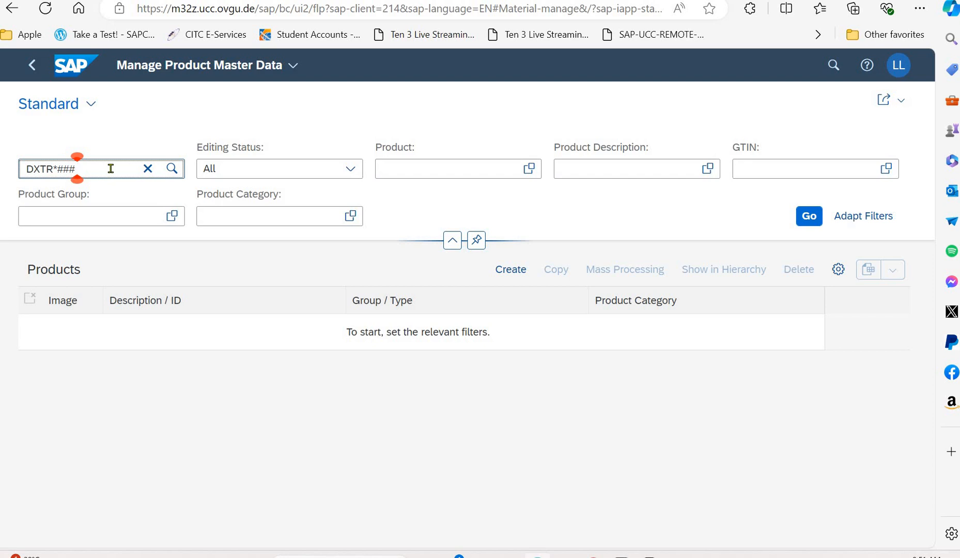
key(BackSpace)
key(BackSpace)
key(BackSpace)
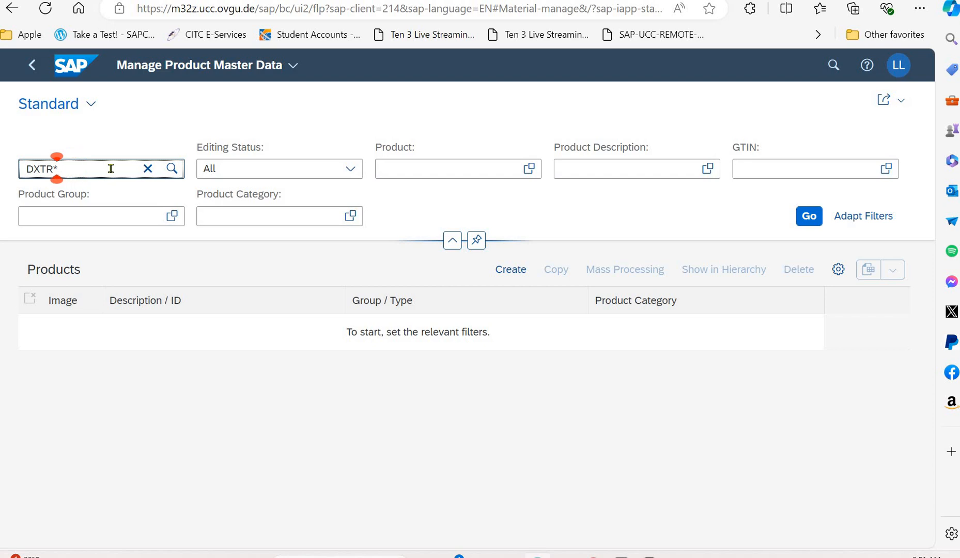
text(999)
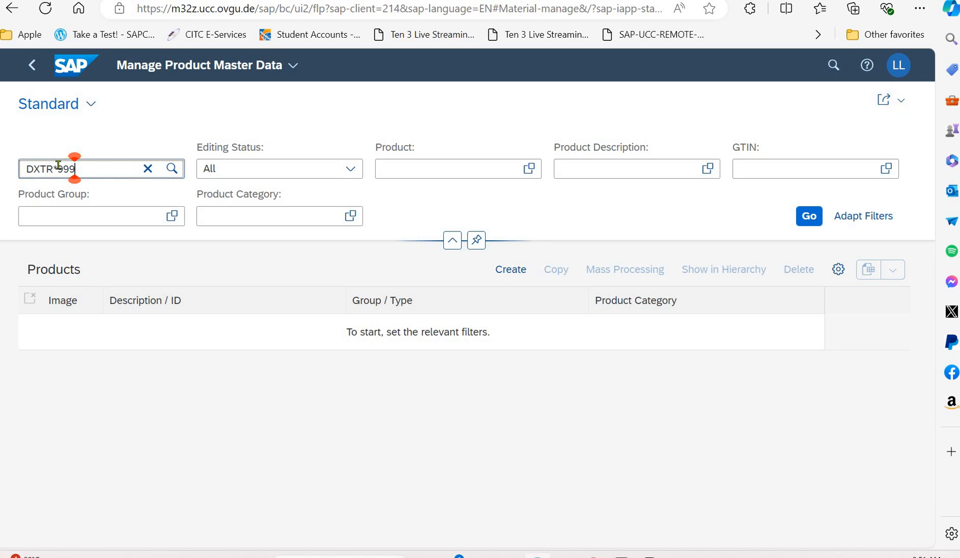
key(Left)
key(Left)
key(Left)
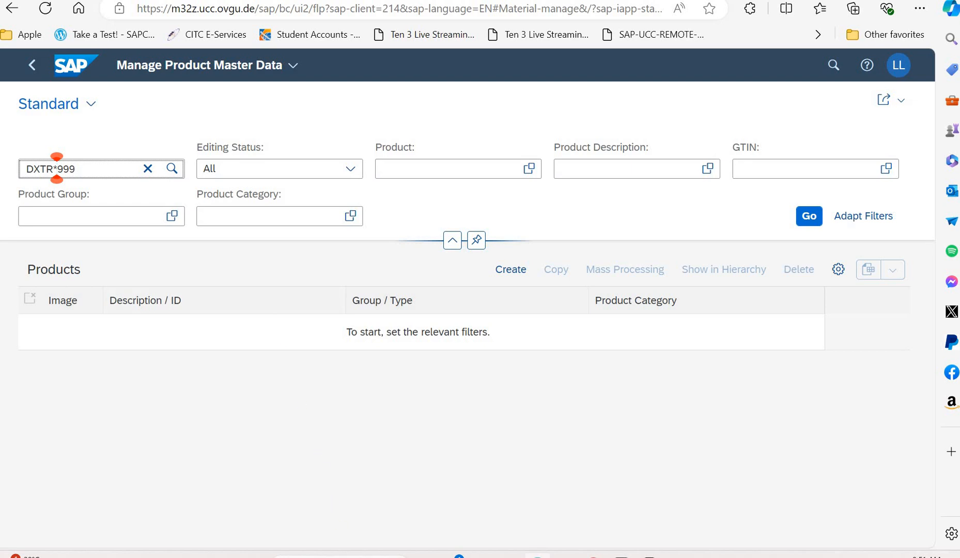
click(812, 218)
key(Return)
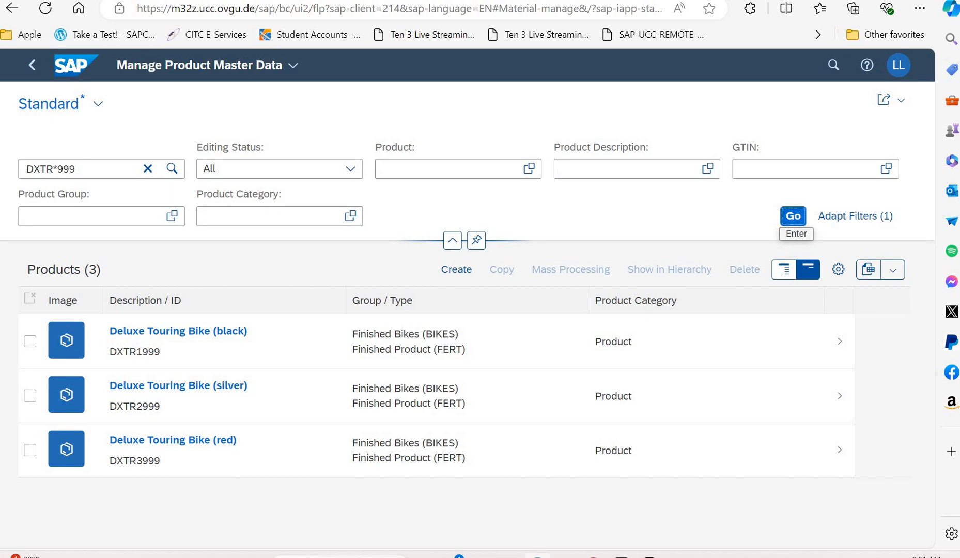
- Examine the quick-view details of Deluxe Touring Bike (red), including its type, category, group and related links
click(196, 442)
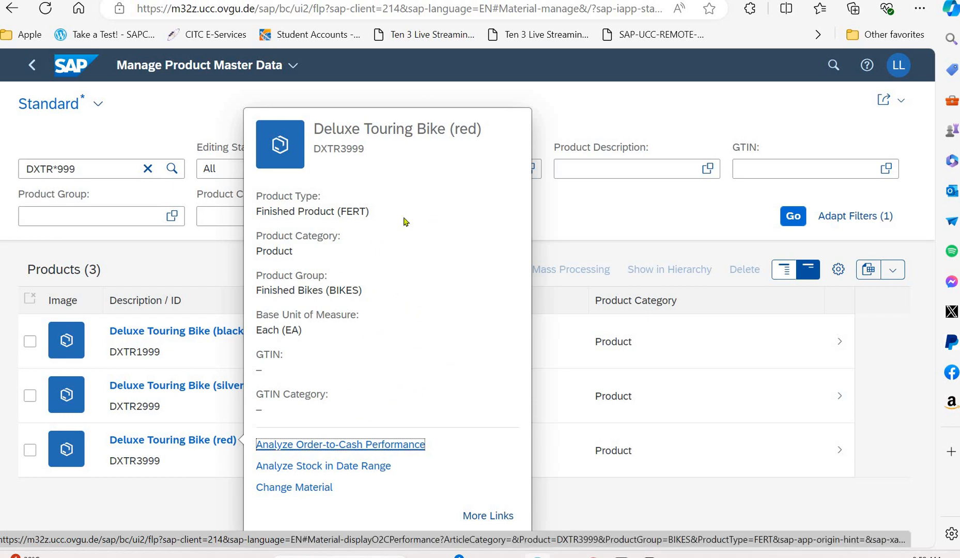
click(607, 500)
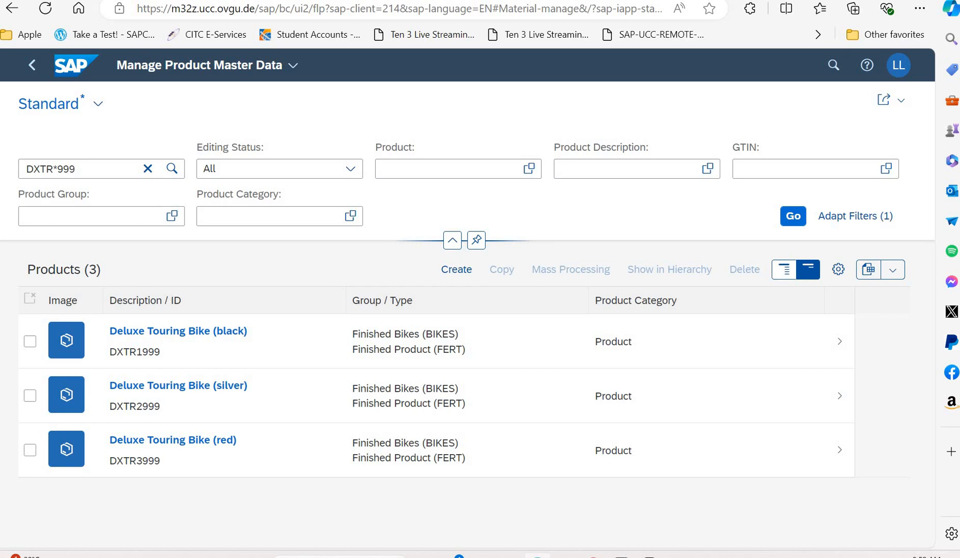
click(189, 443)
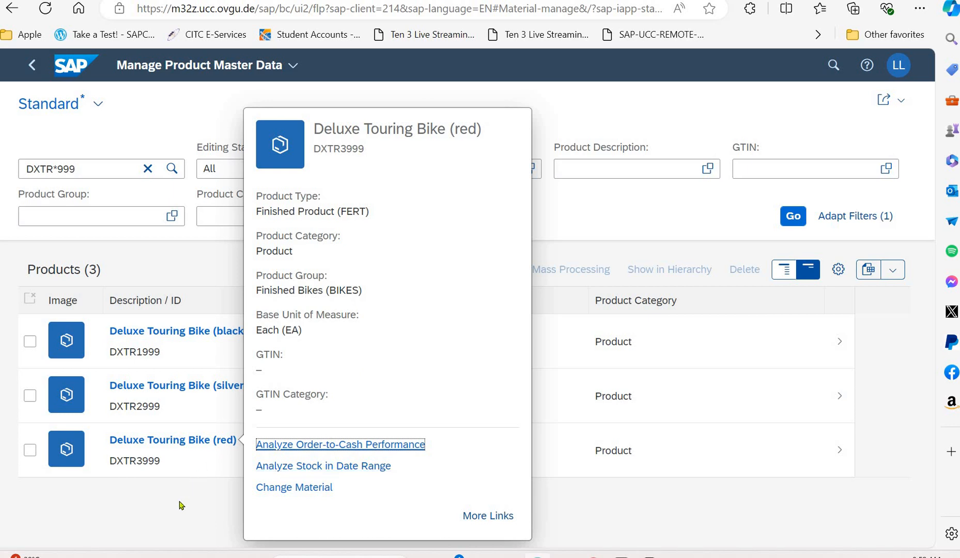
click(121, 505)
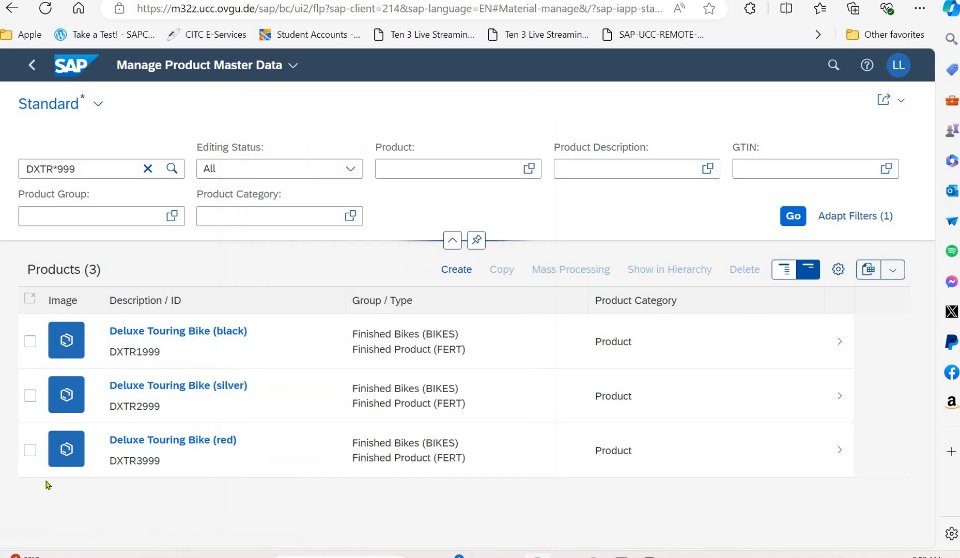
- Open the product record of Deluxe Touring Bike (red), DXTR3999, for editing
click(29, 451)
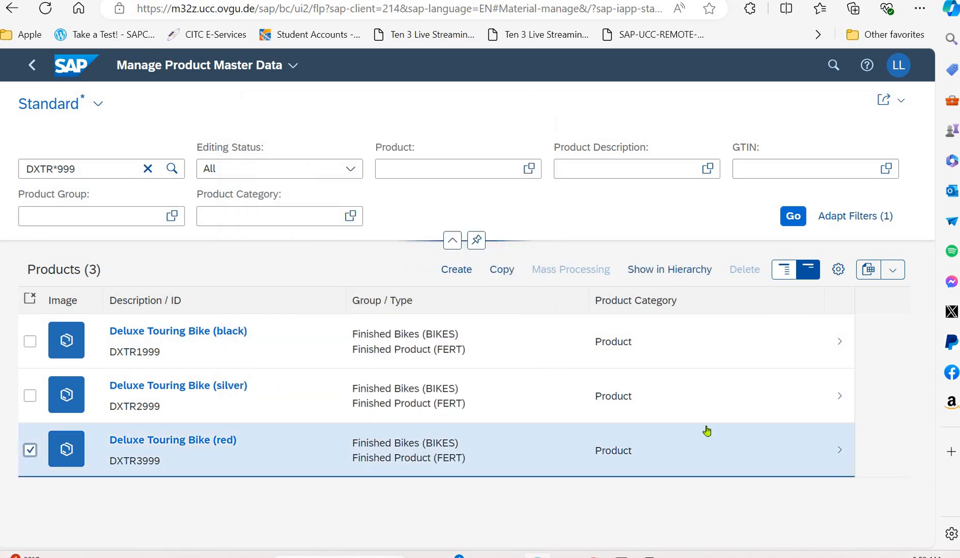
click(840, 456)
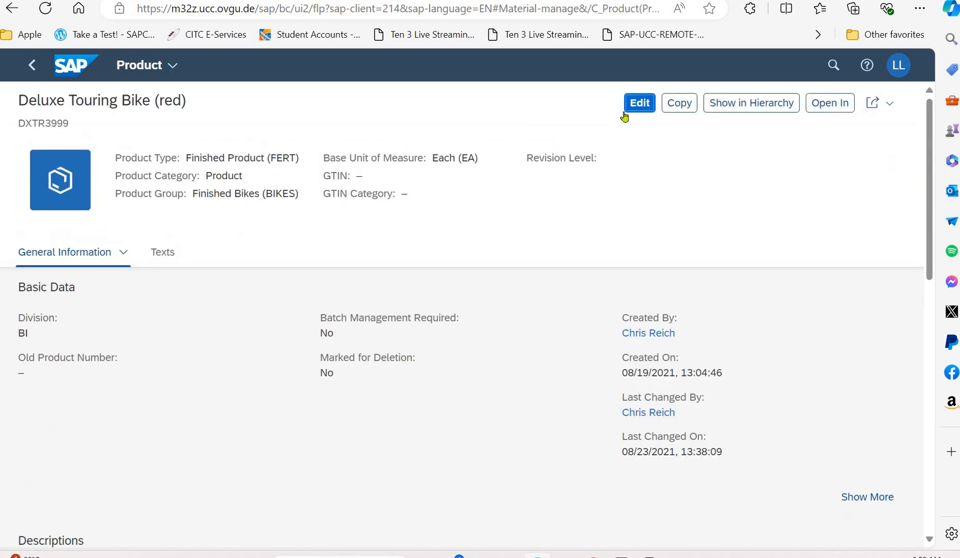
click(636, 106)
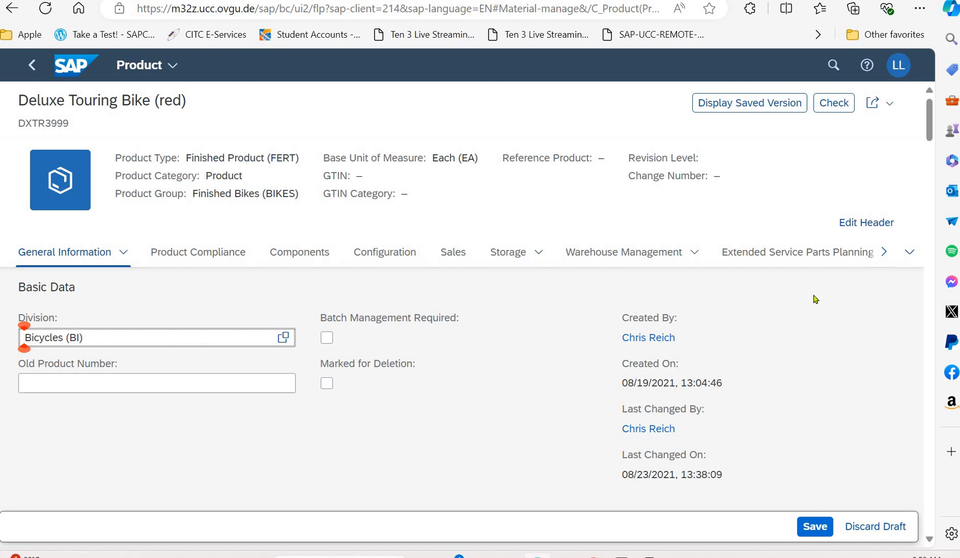
- Go to the product's plants and open the details of Plant Dallas (DL00)
click(913, 252)
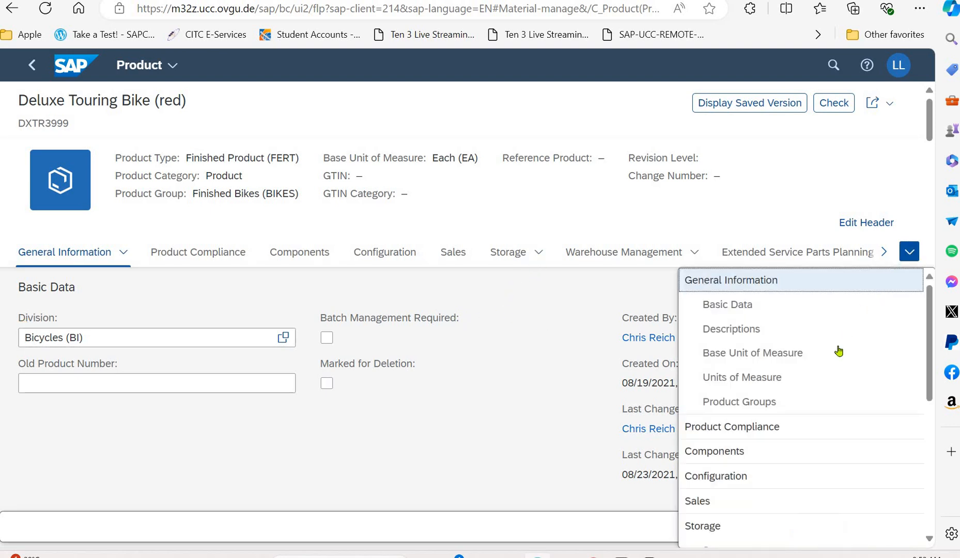
scroll(806, 434, down, 5)
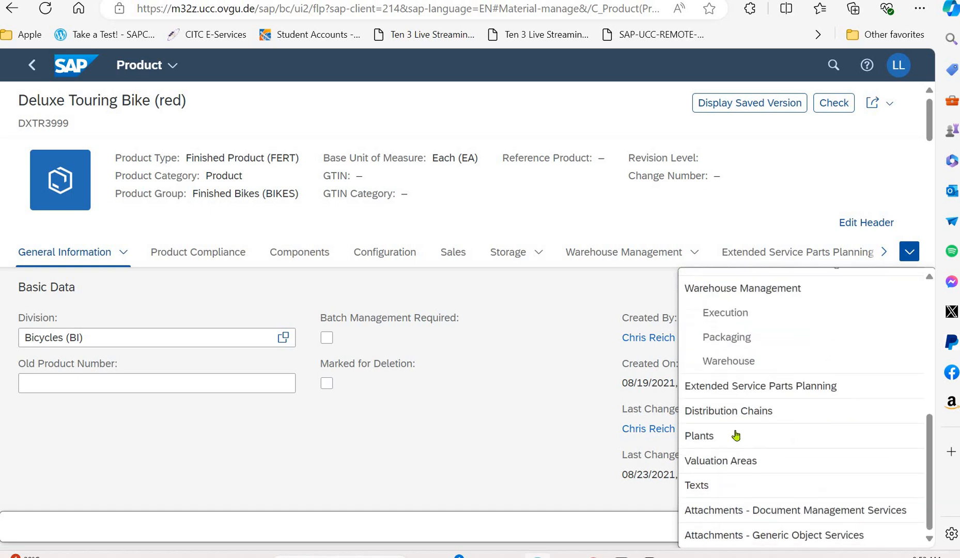
click(699, 435)
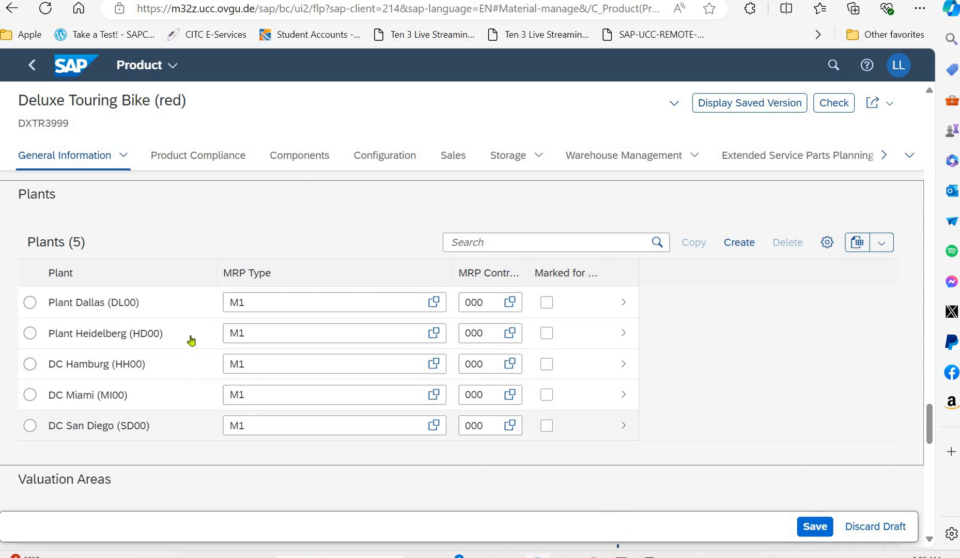
click(624, 305)
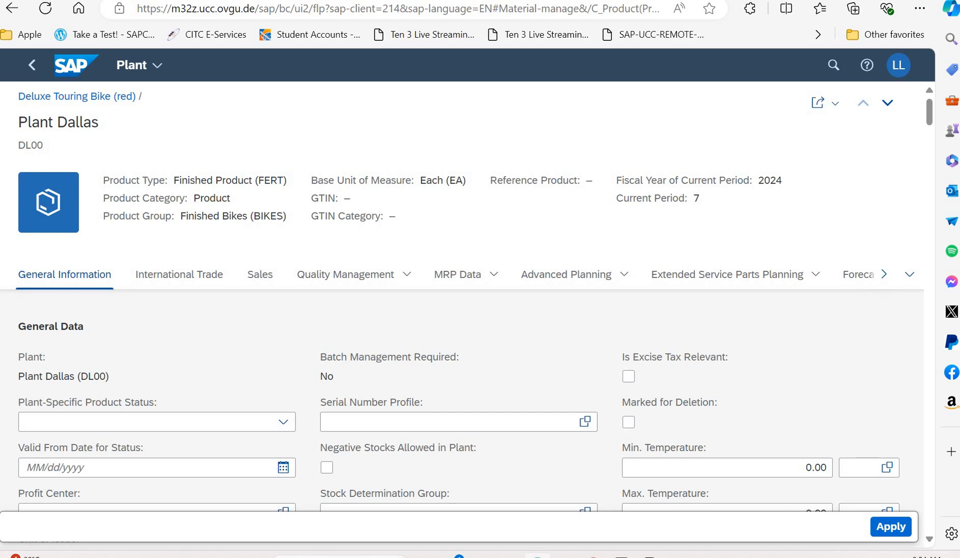
- In Plant Dallas's MRP data, set the Strategy Group to 40, Planning with final assembly
click(461, 274)
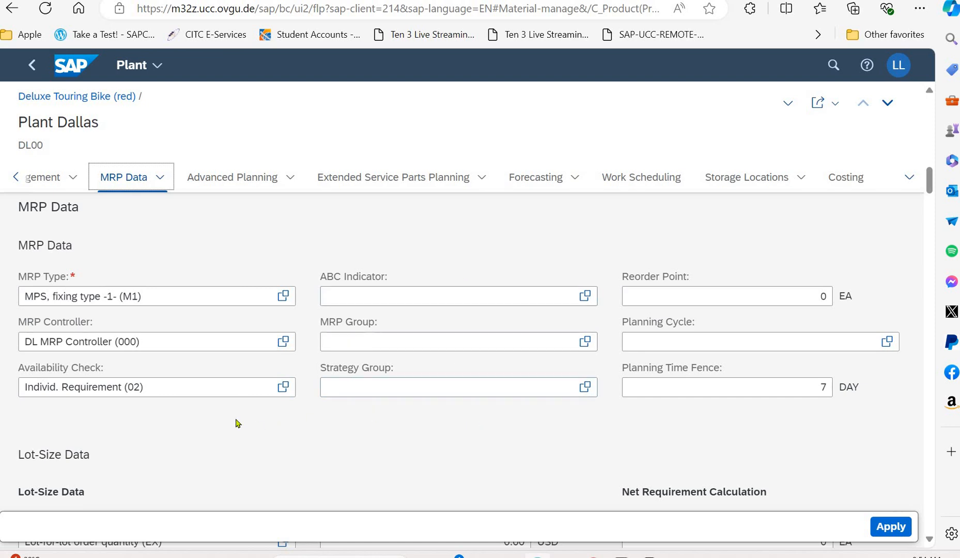
click(215, 334)
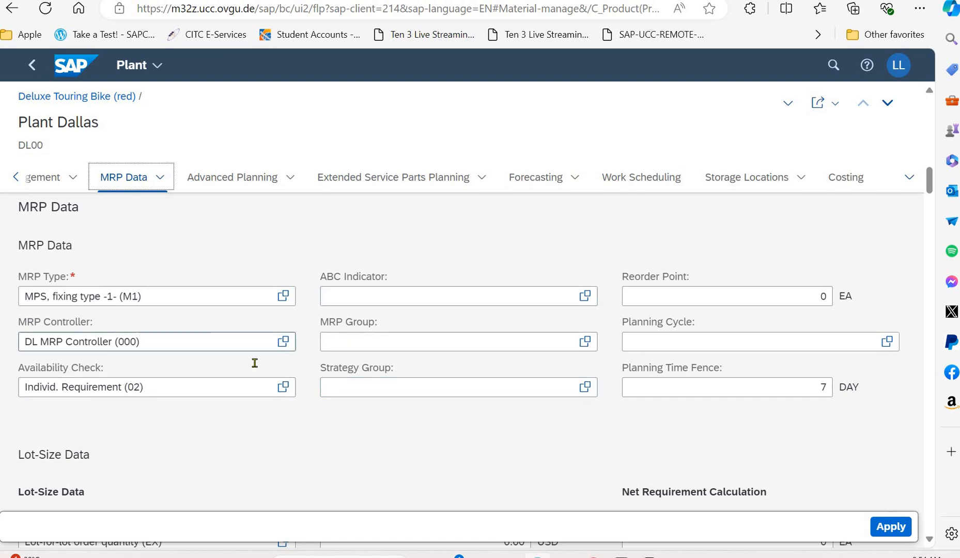
click(397, 382)
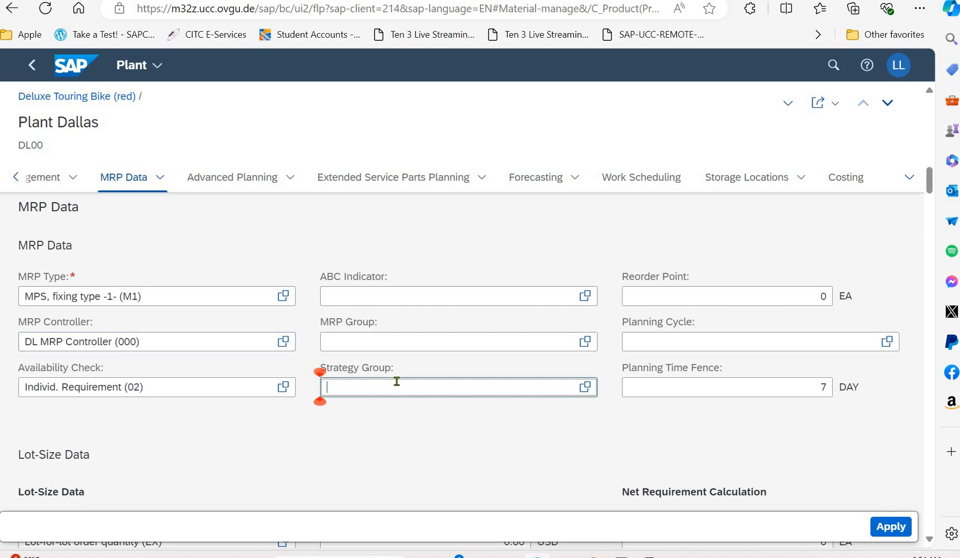
text(40)
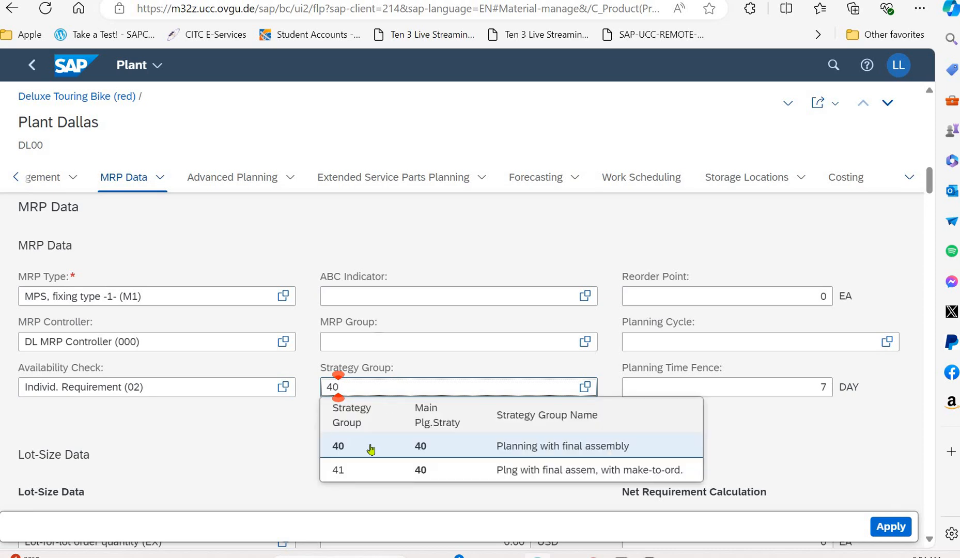
click(369, 451)
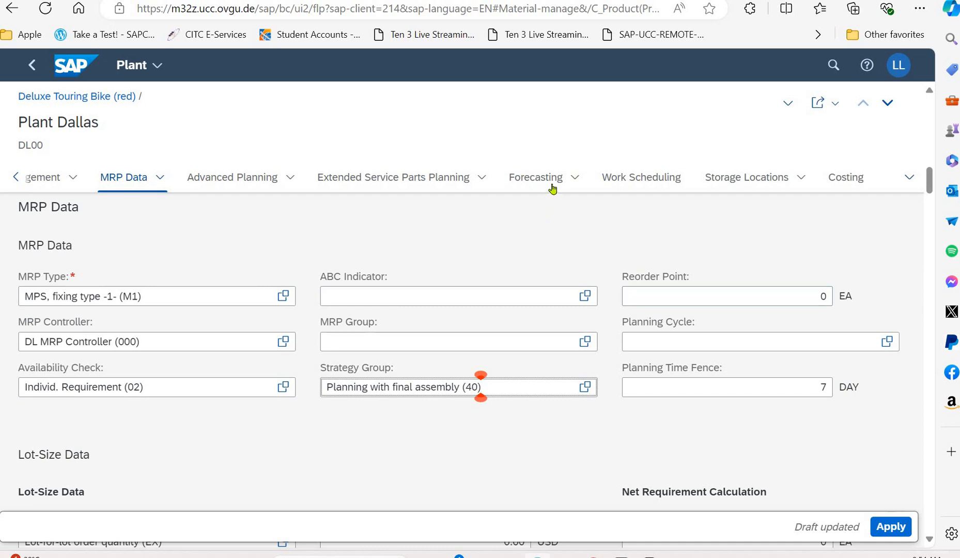
- In the forecasting required periods of Plant Dallas, set Periods for Initialization to 12 months
click(577, 176)
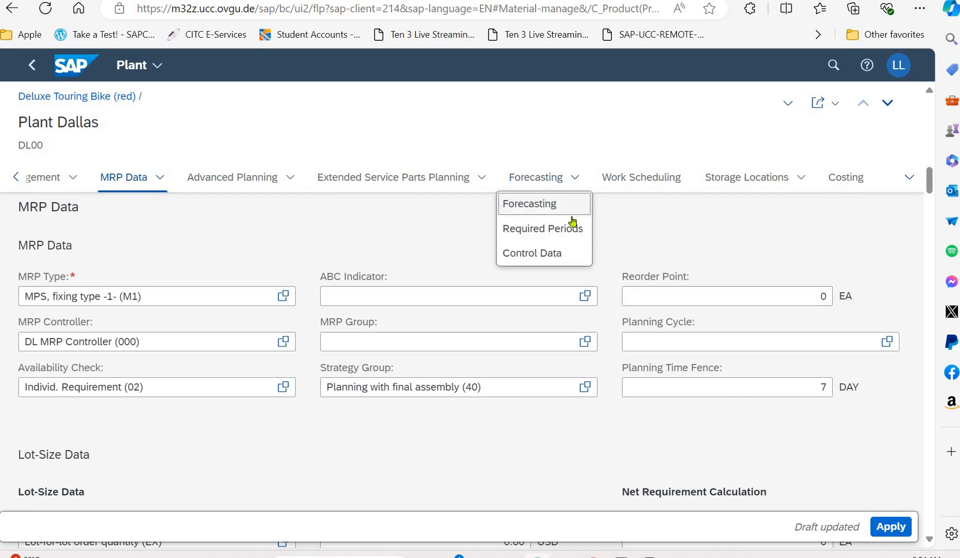
click(568, 230)
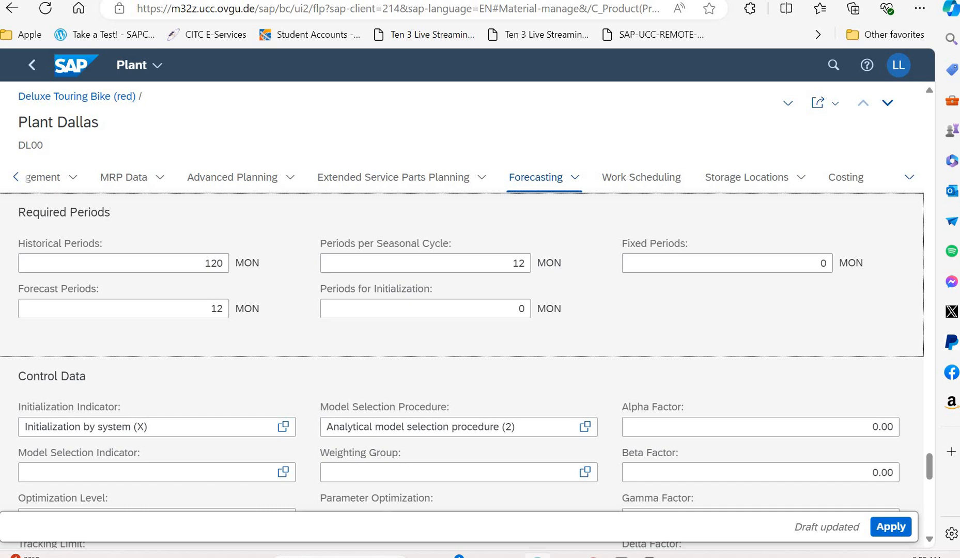
click(222, 306)
scroll(431, 372, up, 3)
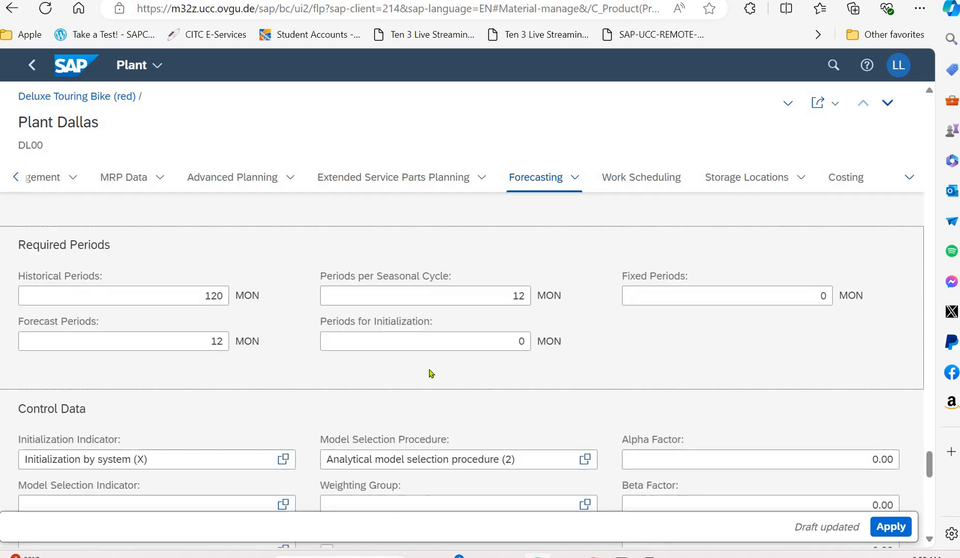
scroll(431, 374, down, 3)
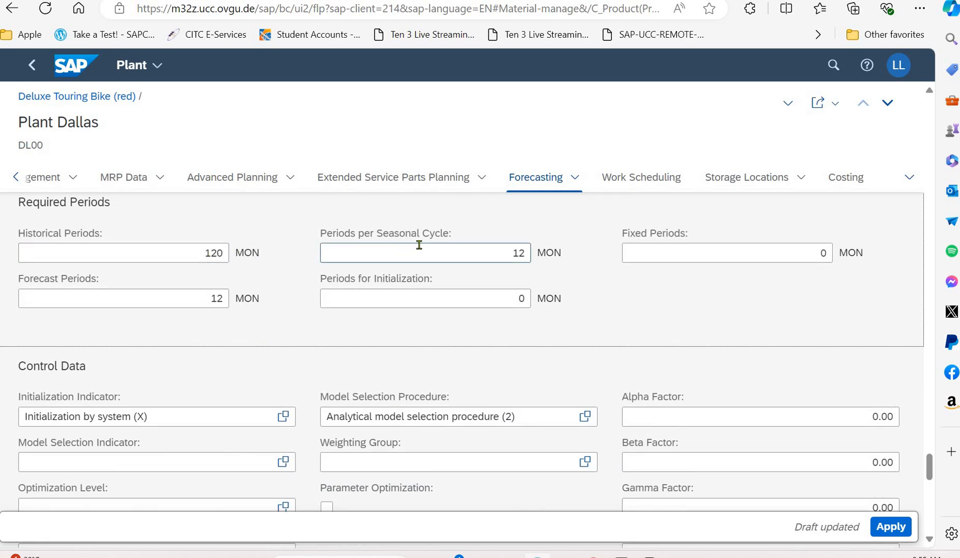
click(430, 296)
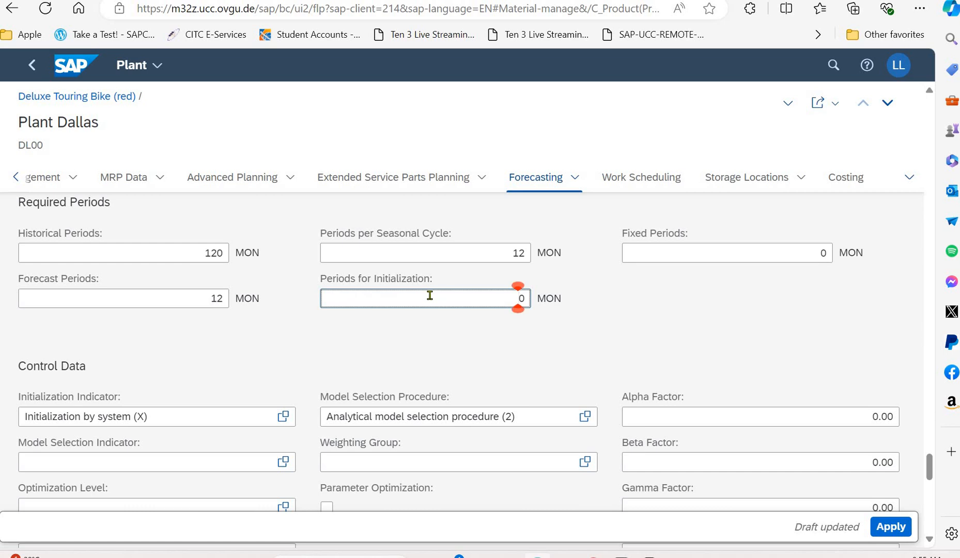
key(Delete)
text(12)
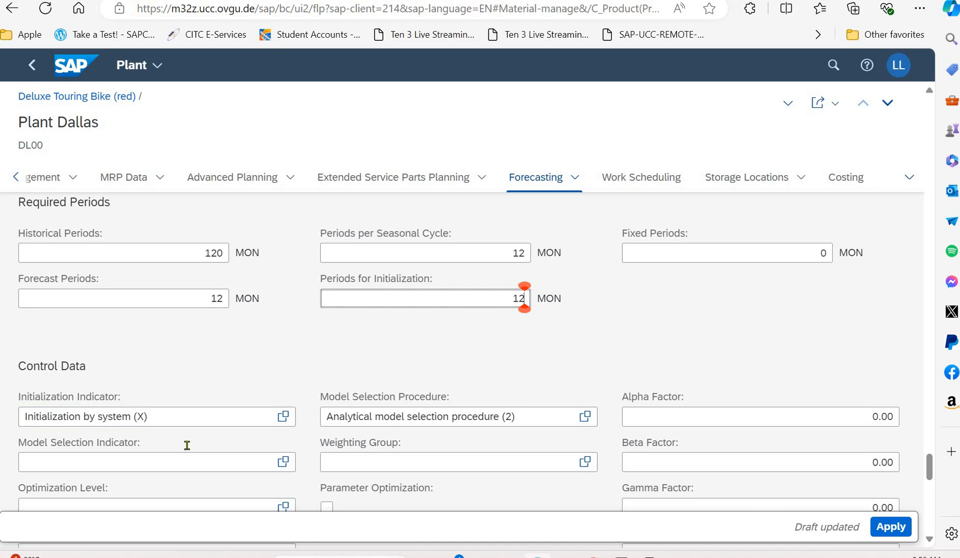
- In the forecasting control data, set the Optimization Level to Fine (high optimization level), F
scroll(207, 372, down, 4)
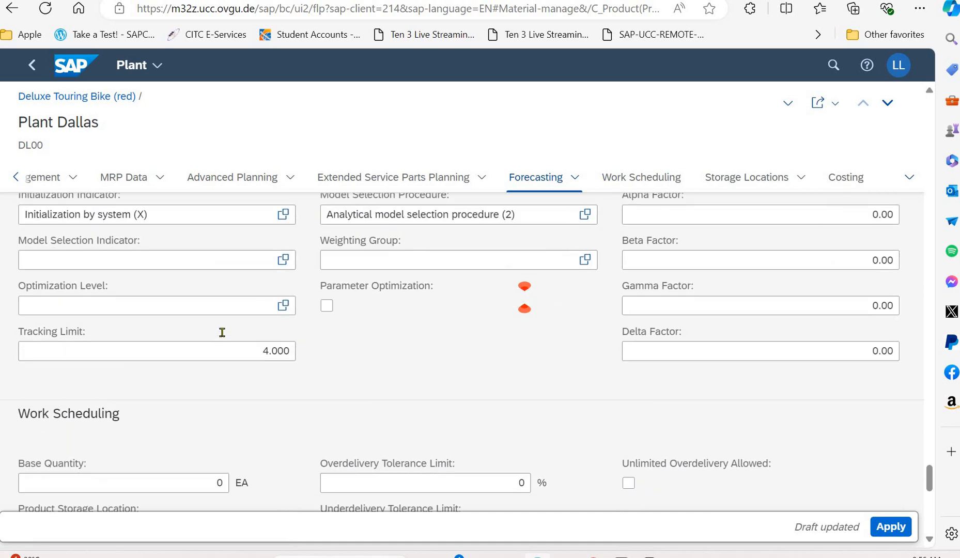
click(285, 306)
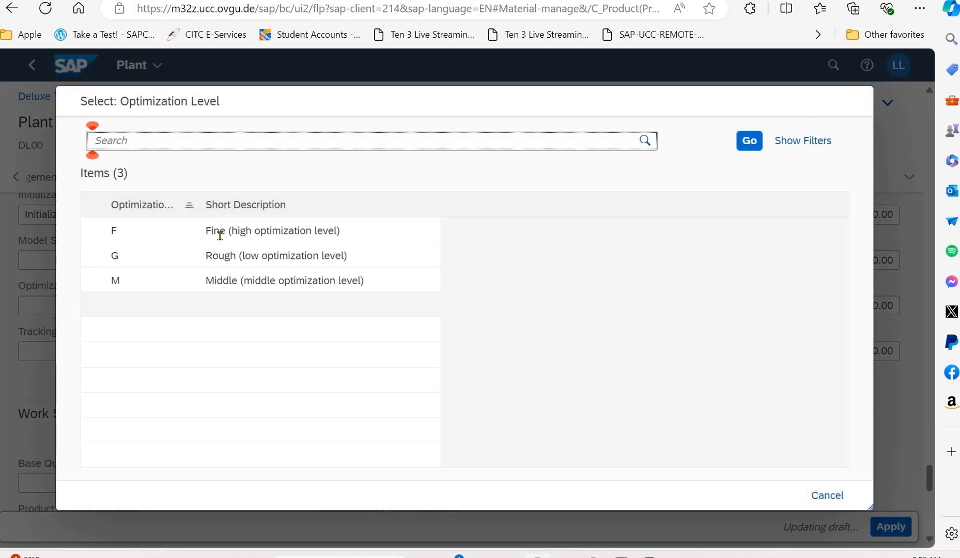
click(221, 231)
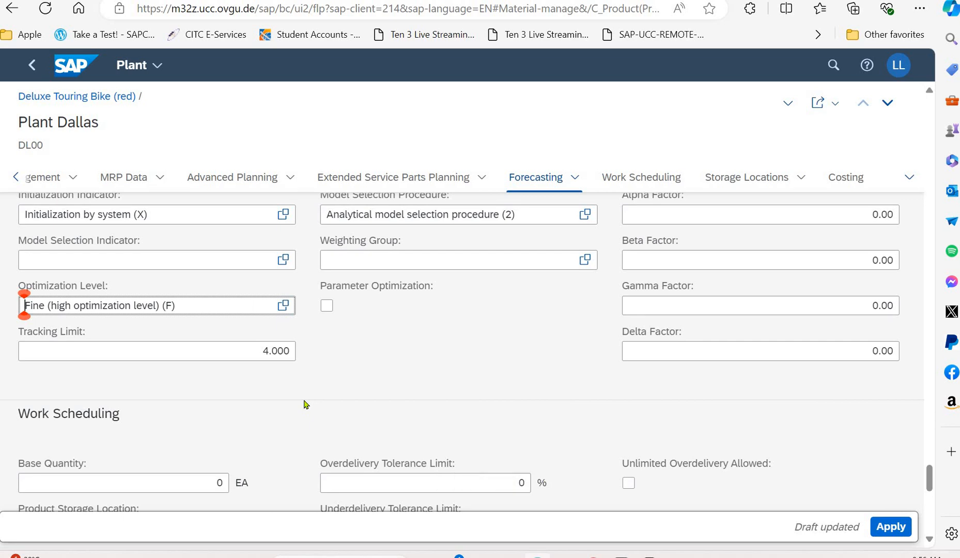
scroll(305, 404, down, 4)
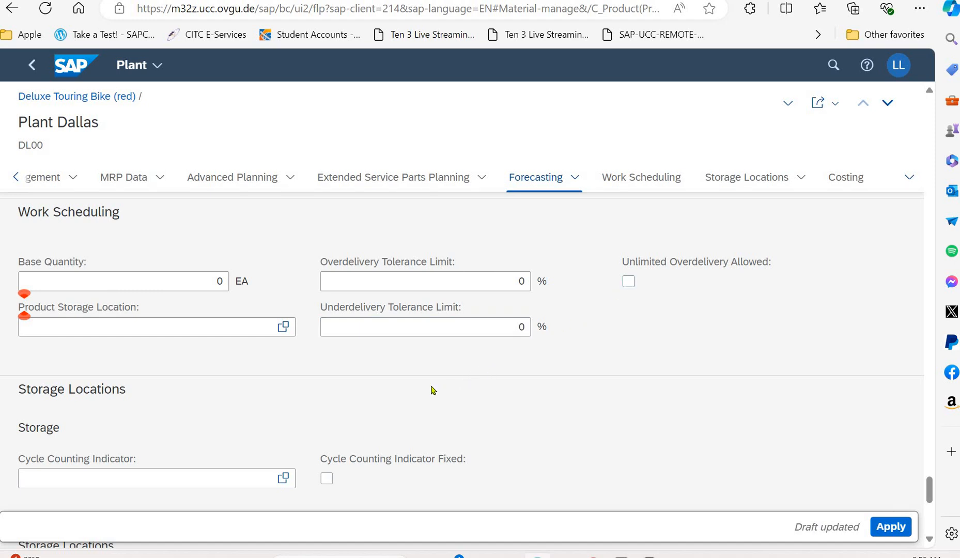
scroll(433, 391, down, 4)
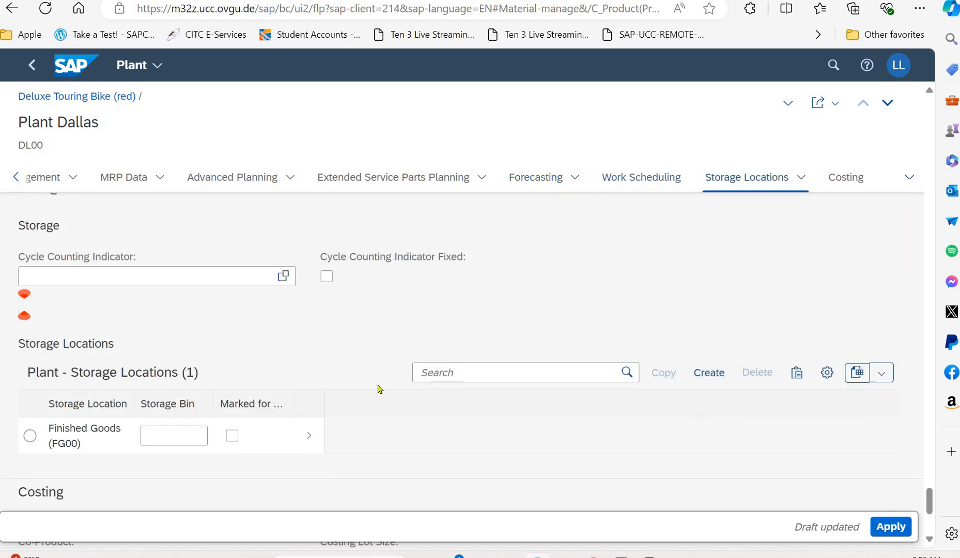
- Enable Parameter Optimization in the forecasting control data of Plant Dallas
scroll(380, 388, down, 3)
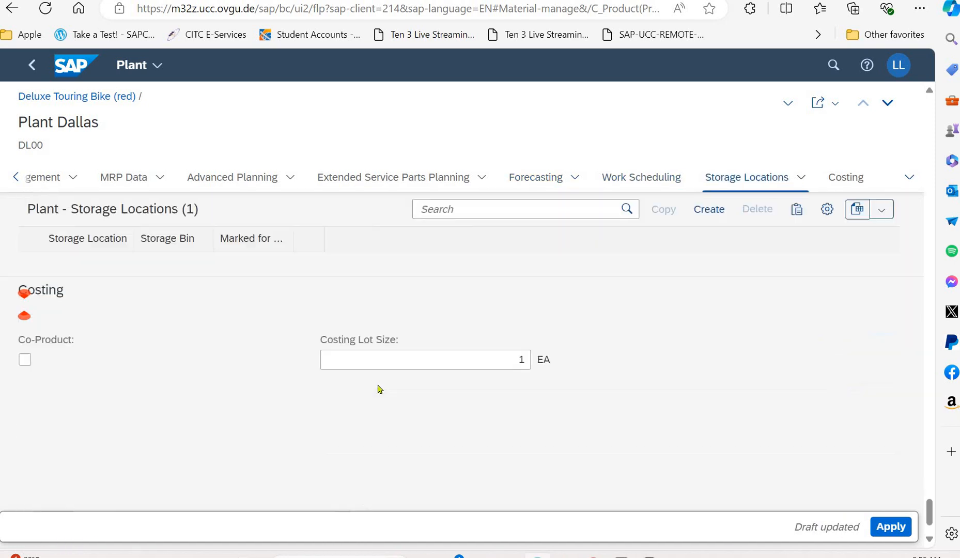
scroll(243, 446, up, 10)
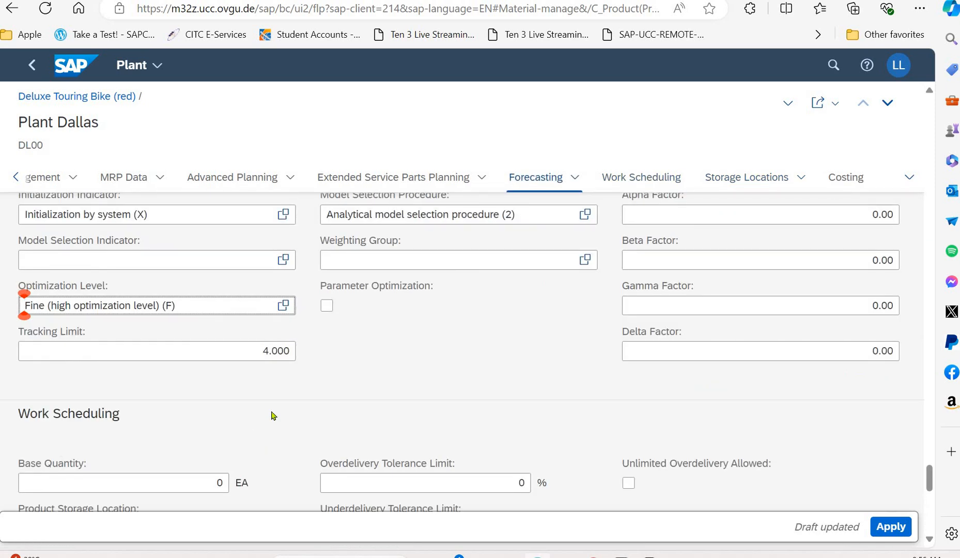
scroll(272, 416, up, 3)
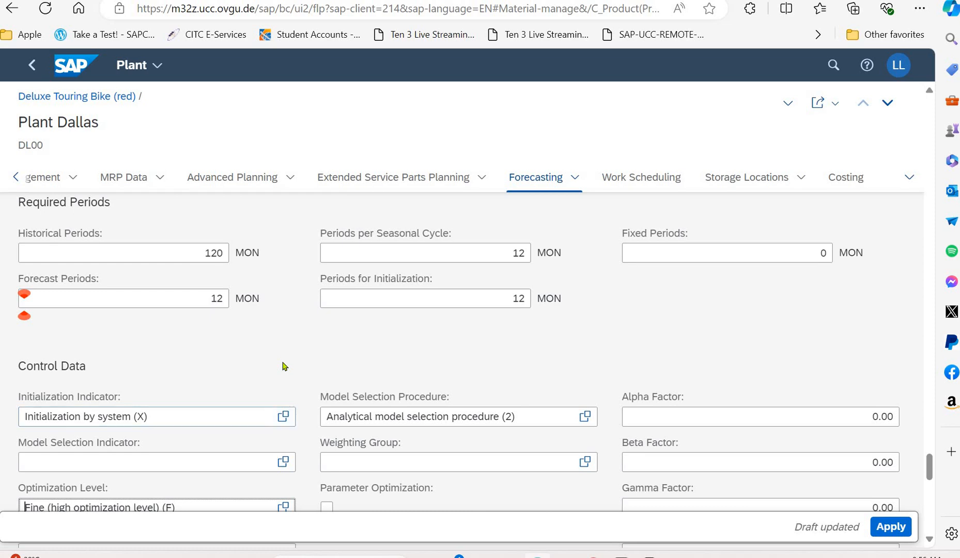
scroll(24, 304, down, 3)
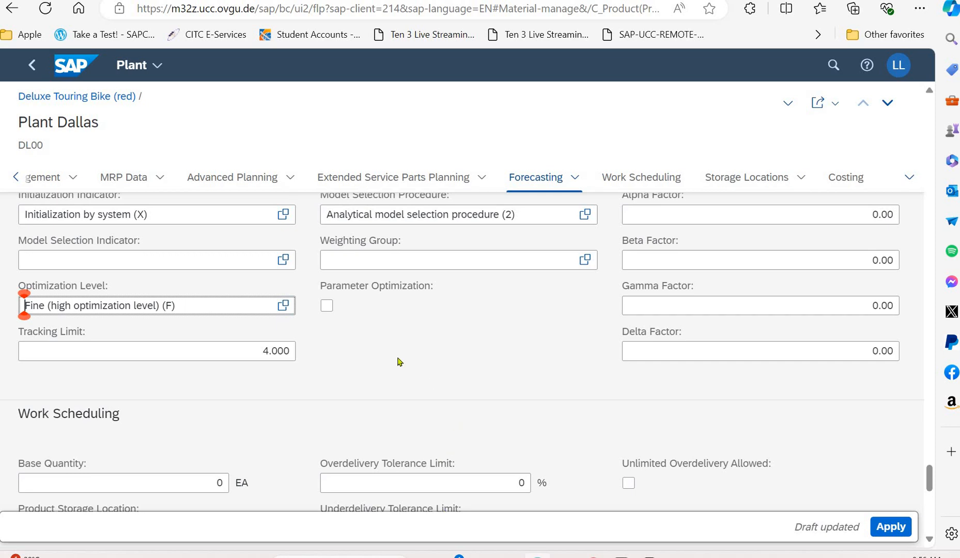
click(326, 306)
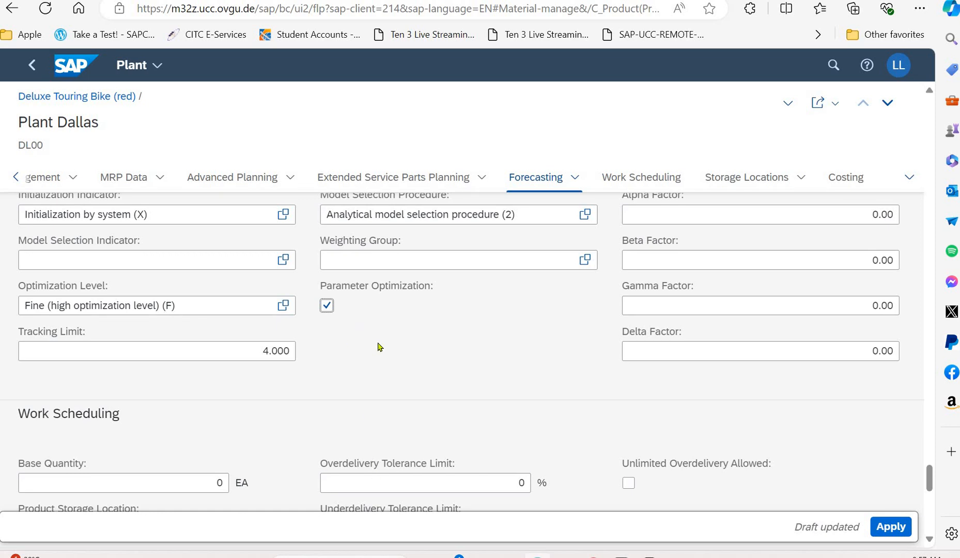
- Review Plant Dallas's forecasting settings together with the neighbouring work scheduling and storage location sections
scroll(379, 347, down, 4)
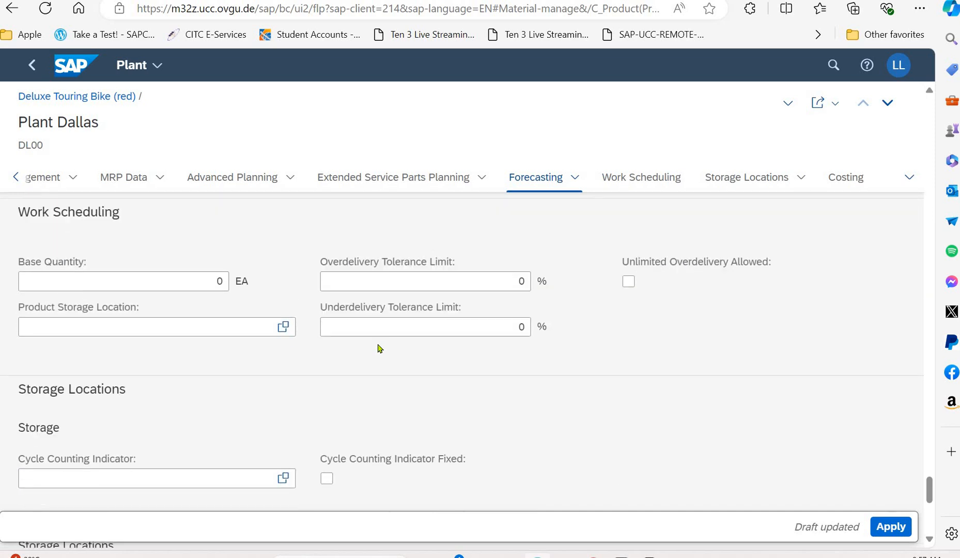
scroll(379, 348, down, 4)
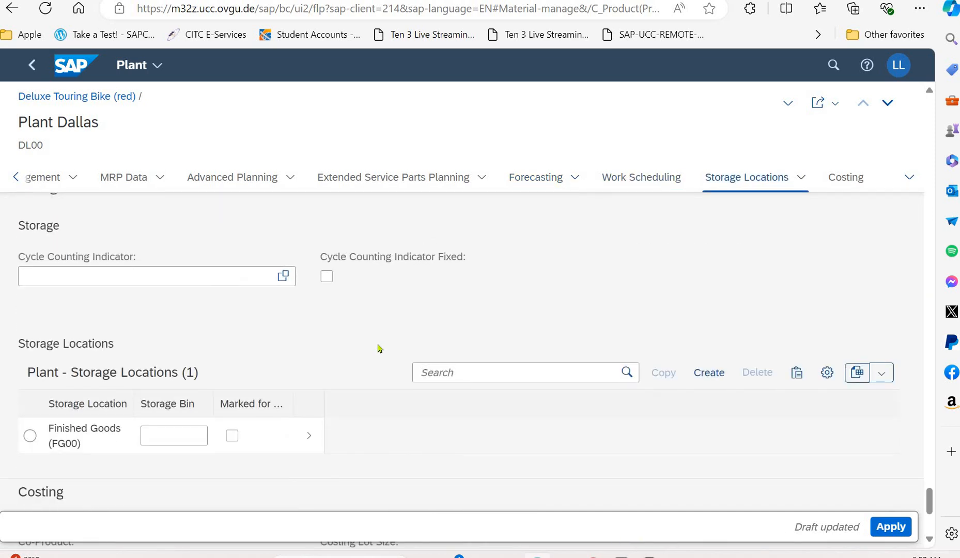
scroll(379, 348, down, 3)
scroll(378, 344, up, 6)
scroll(374, 369, up, 4)
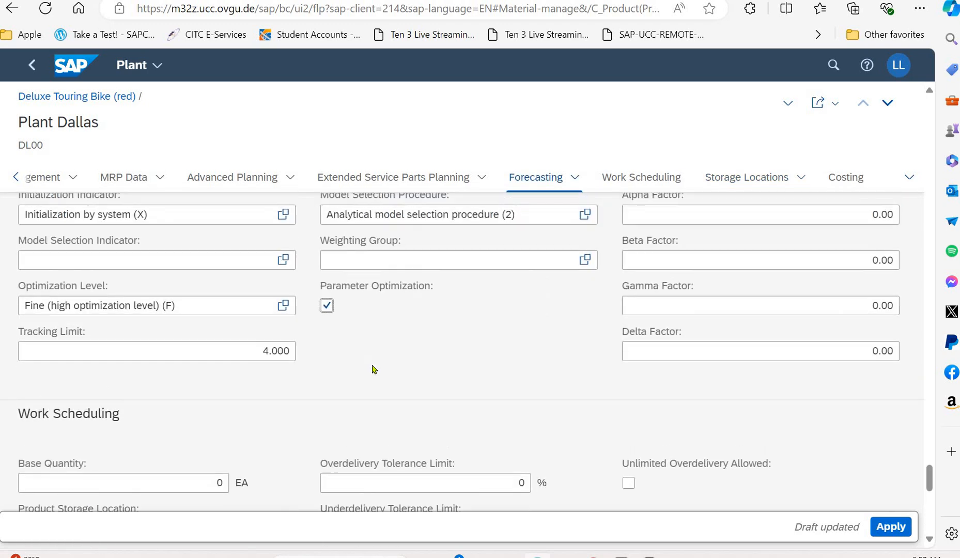
scroll(374, 369, up, 4)
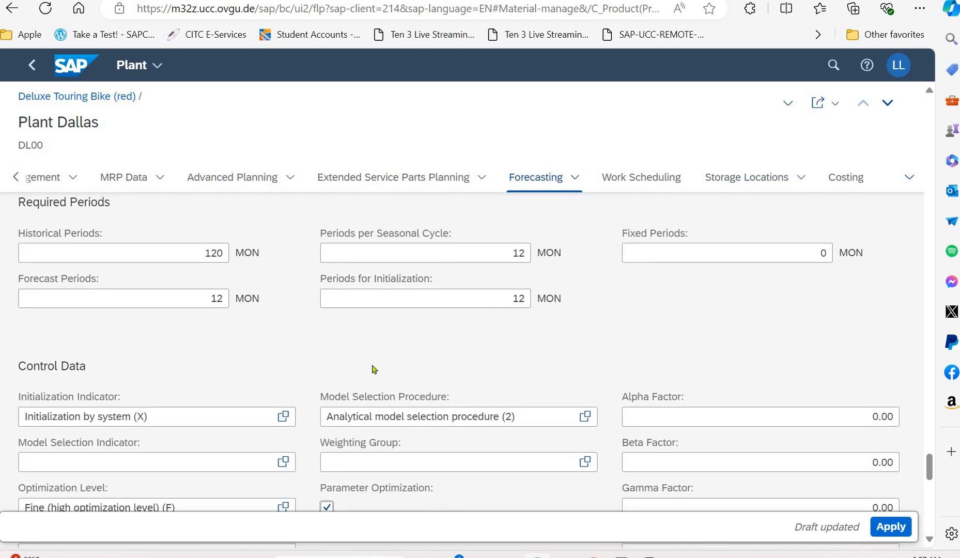
scroll(375, 369, up, 4)
scroll(374, 369, up, 4)
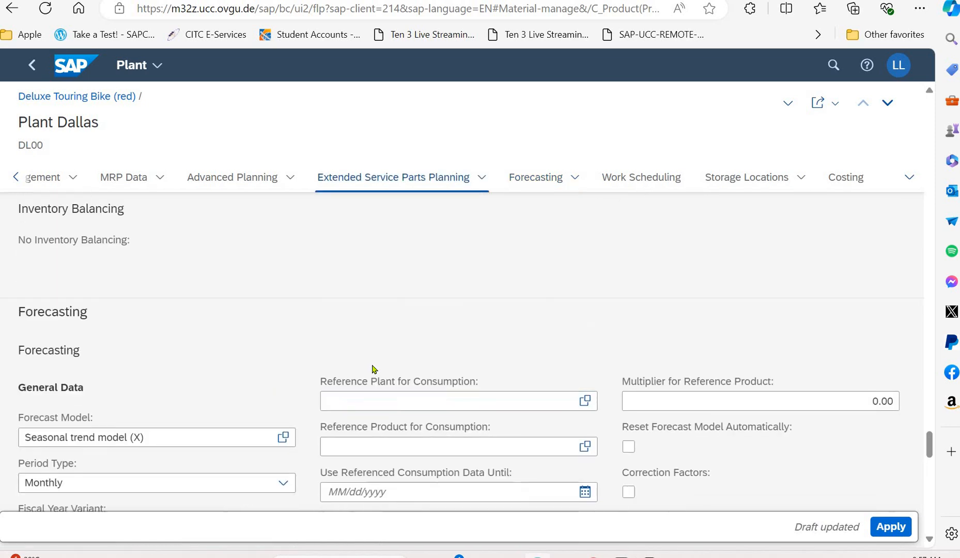
scroll(374, 369, down, 8)
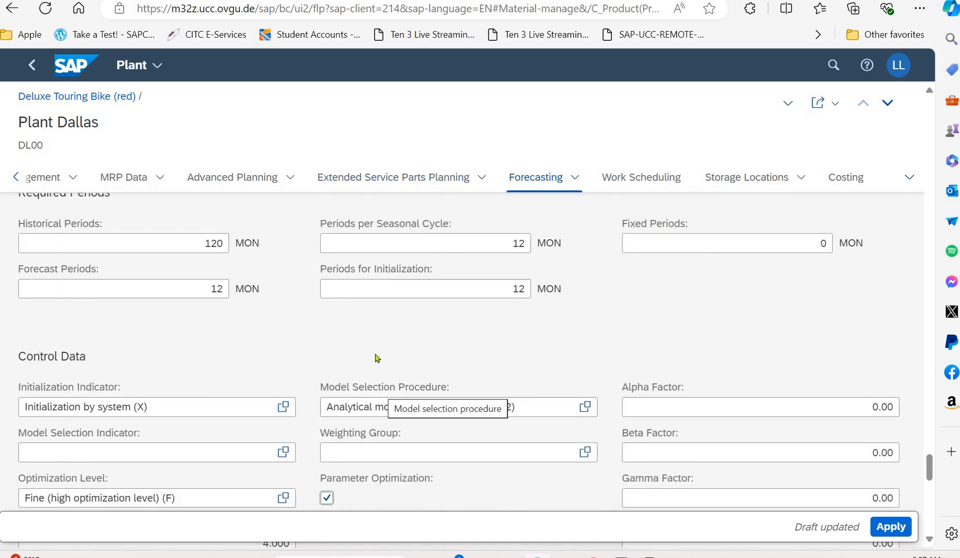
- In the forecasting control data, set the Alpha Factor to 0.20 and the Beta Factor to 0.10
scroll(376, 358, down, 4)
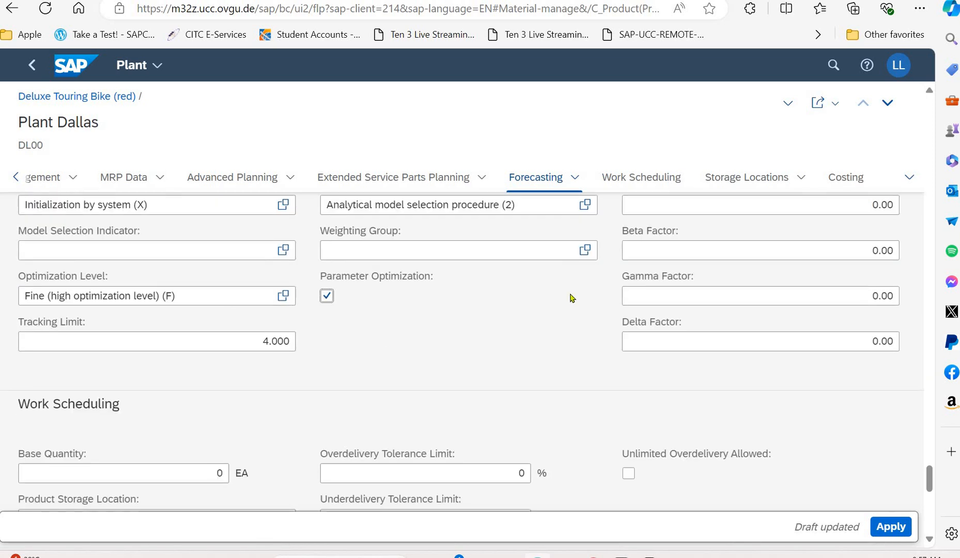
click(788, 205)
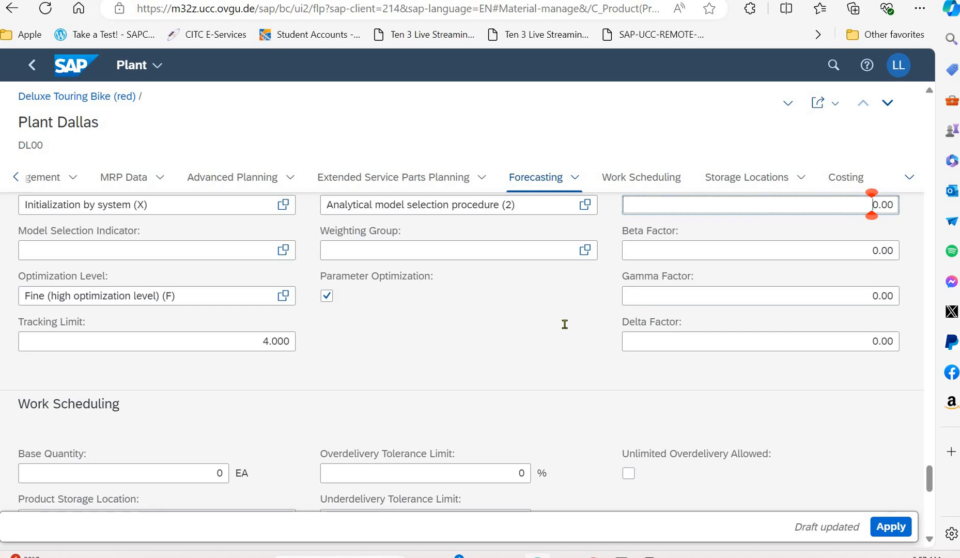
scroll(568, 341, up, 4)
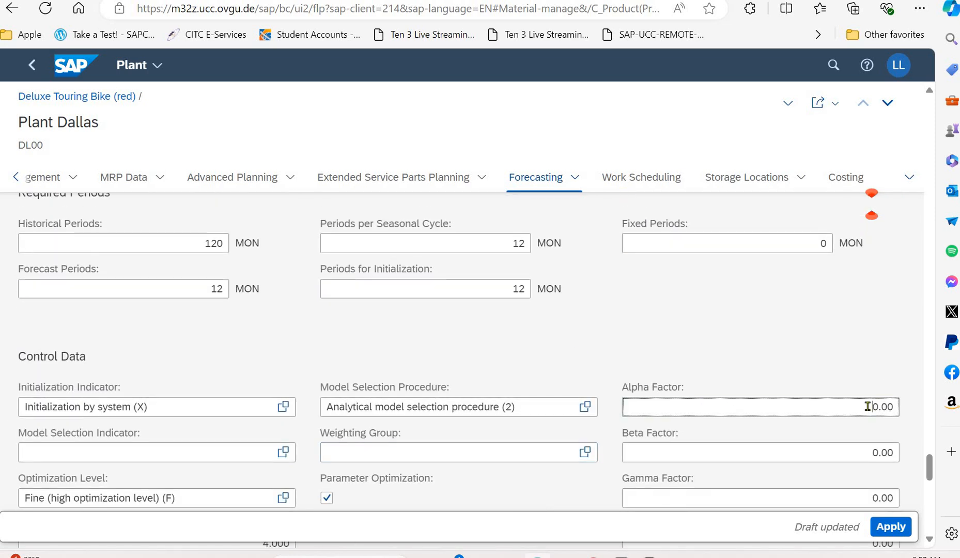
drag(869, 407, 912, 401)
text(0.)
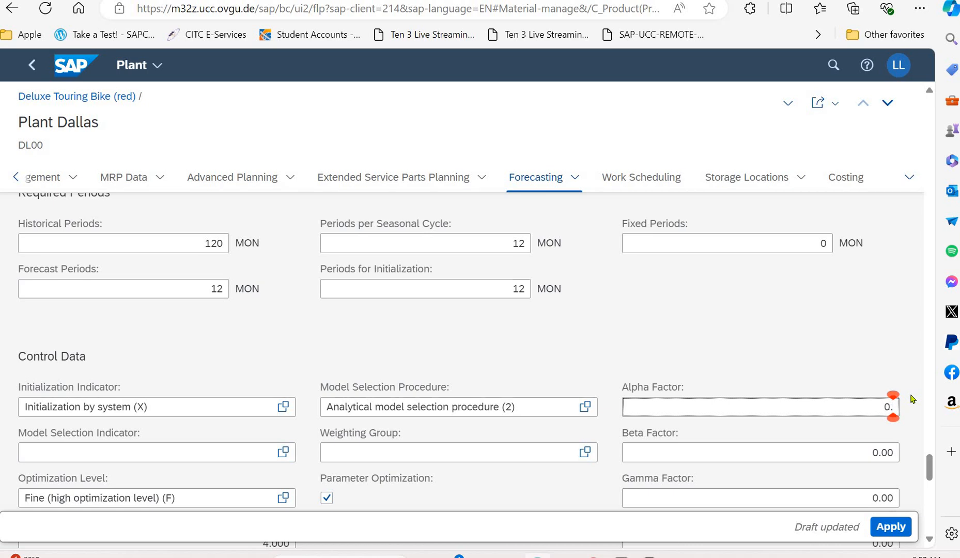
text(20)
double_click(877, 452)
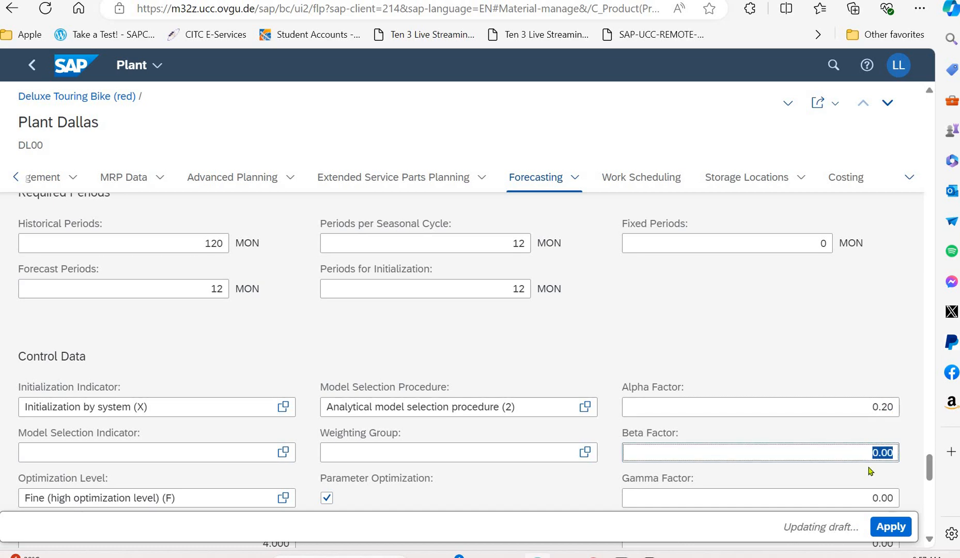
text(0.10)
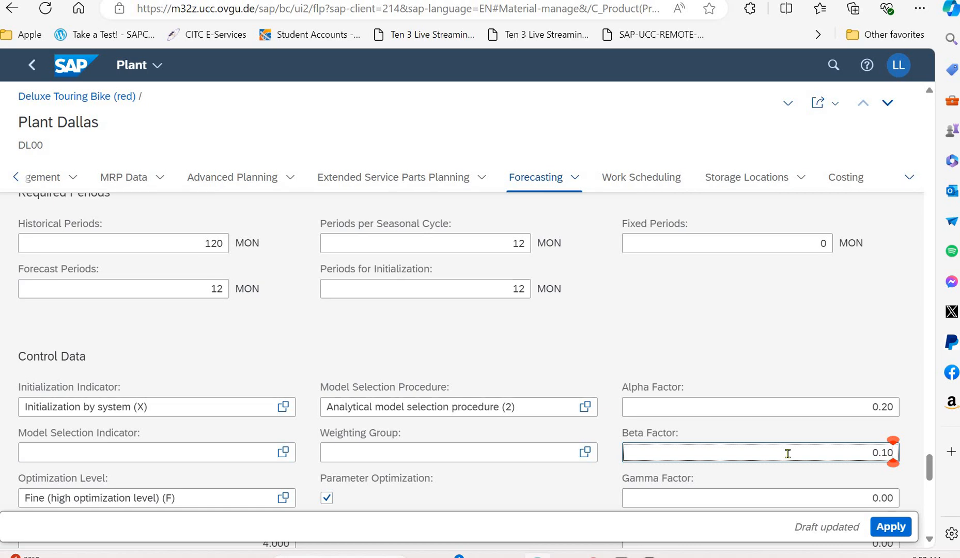
- Set both the Gamma Factor and the Delta Factor in the forecasting control data to 0.30
scroll(788, 454, down, 4)
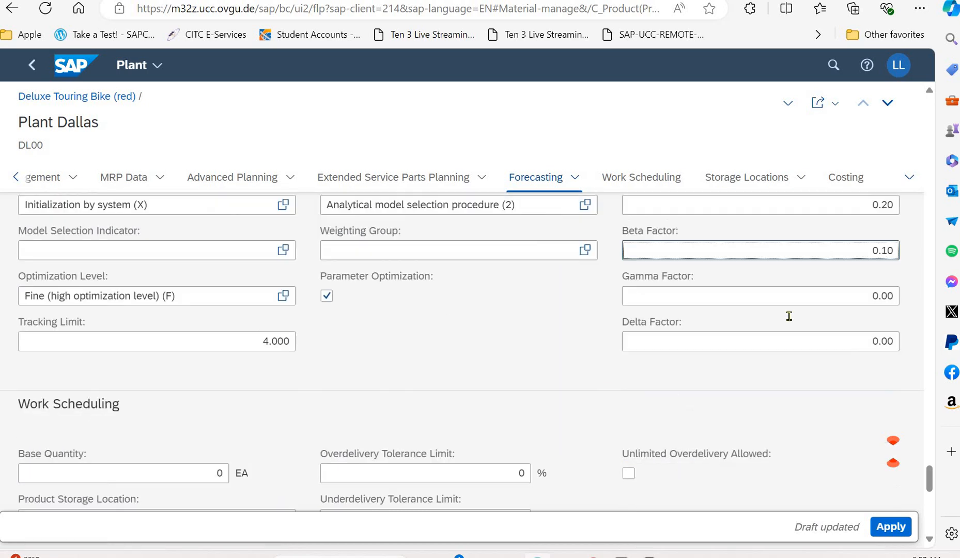
click(843, 300)
key(ctrl+a)
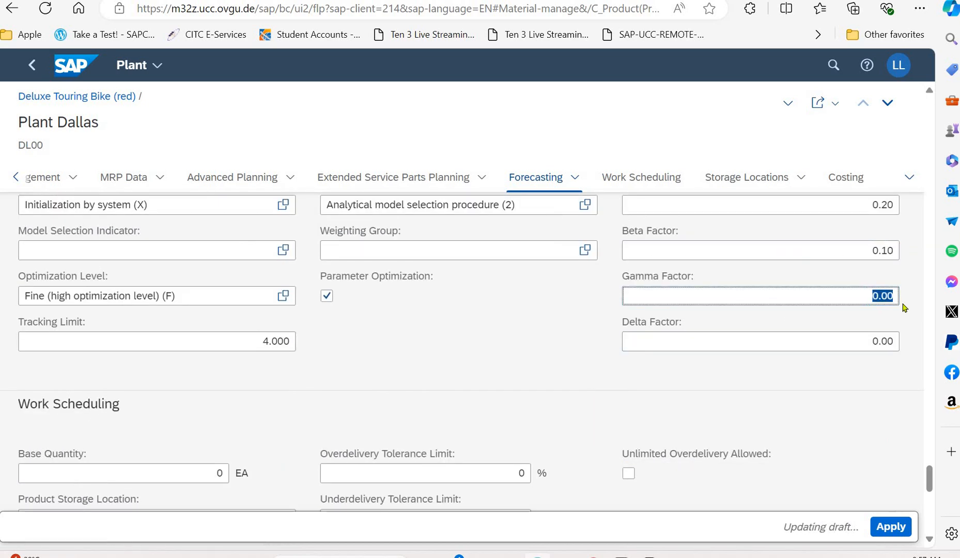
text(0.)
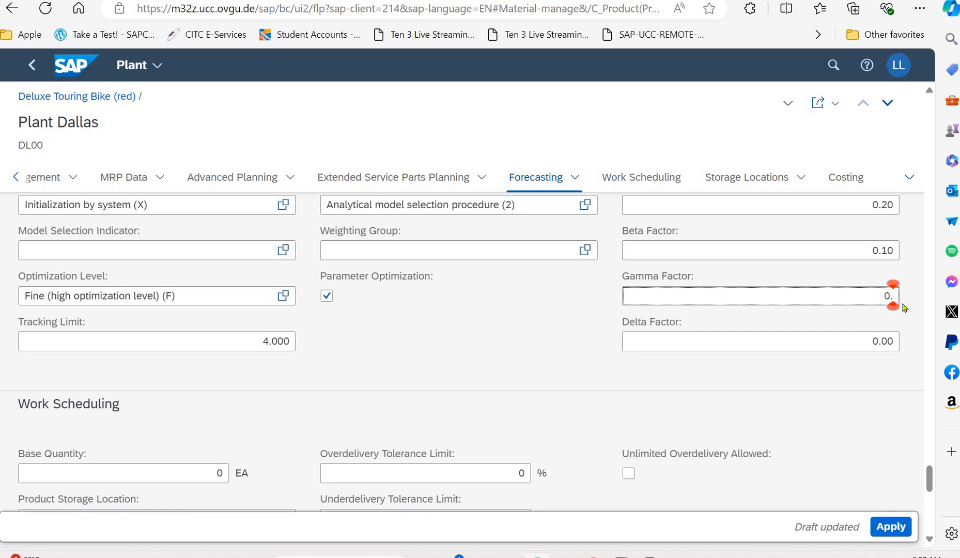
text(30)
click(871, 339)
double_click(899, 348)
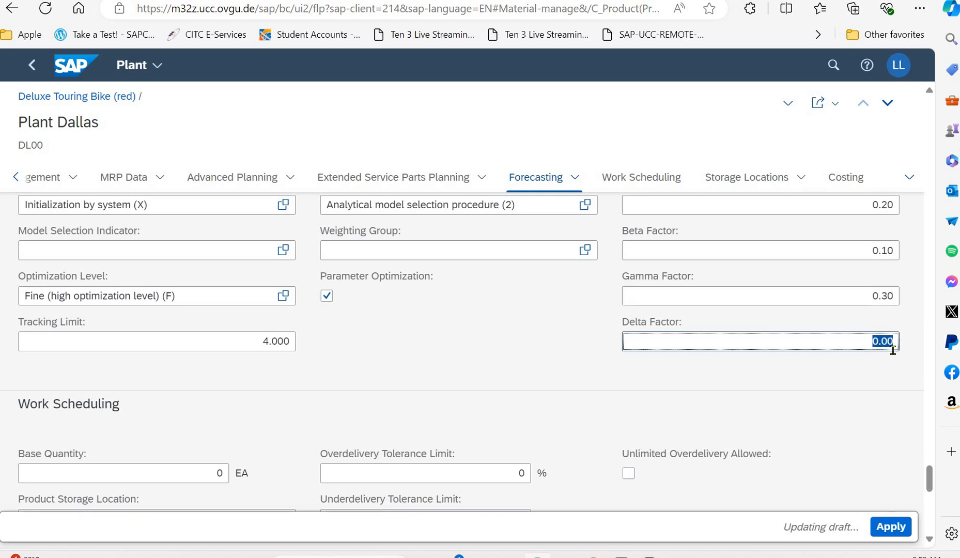
text(0)
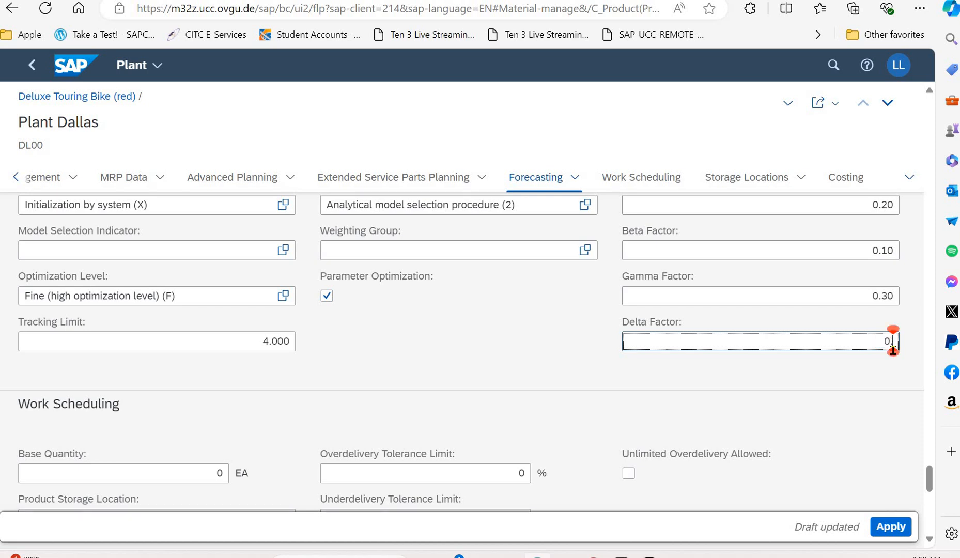
text(.30)
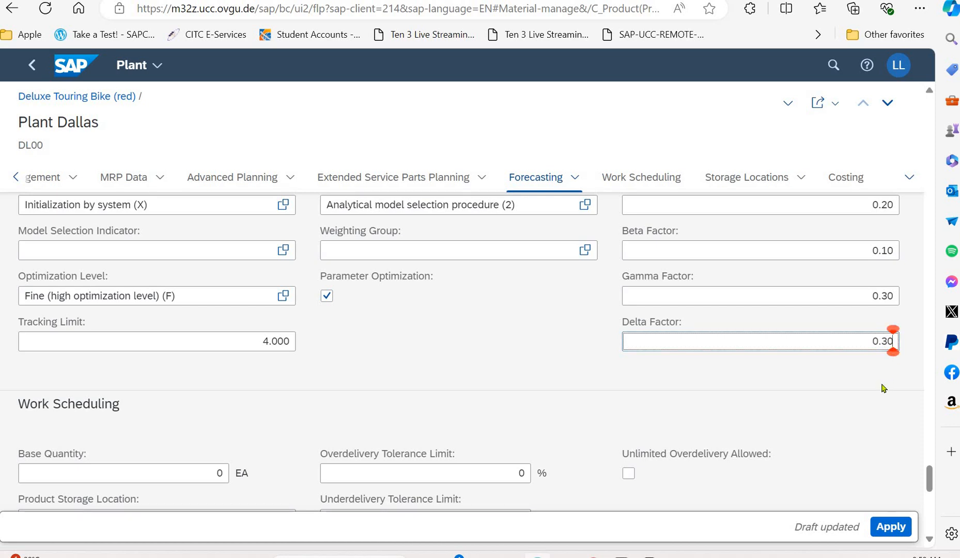
click(888, 386)
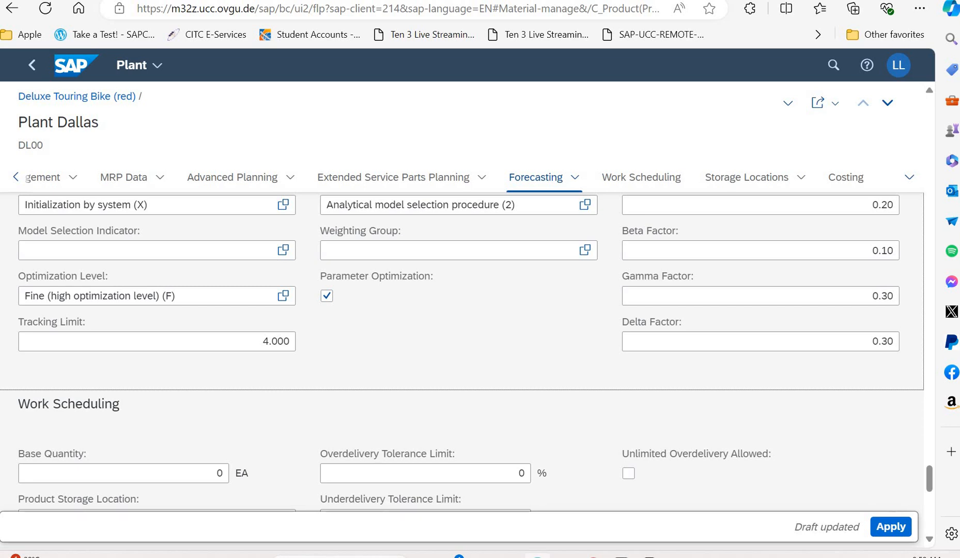
- Apply and save the Plant Dallas changes to Deluxe Touring Bike (red), and return to the product list
click(884, 526)
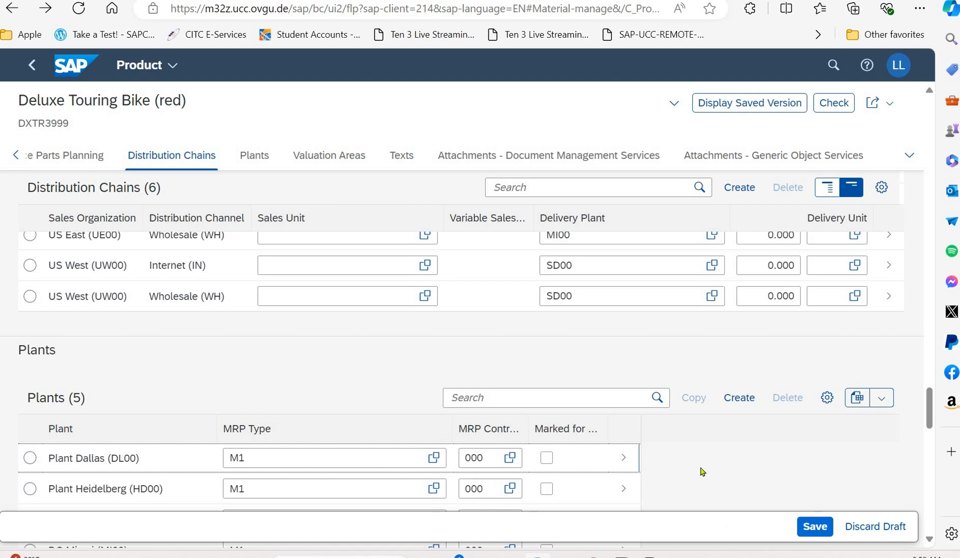
click(816, 527)
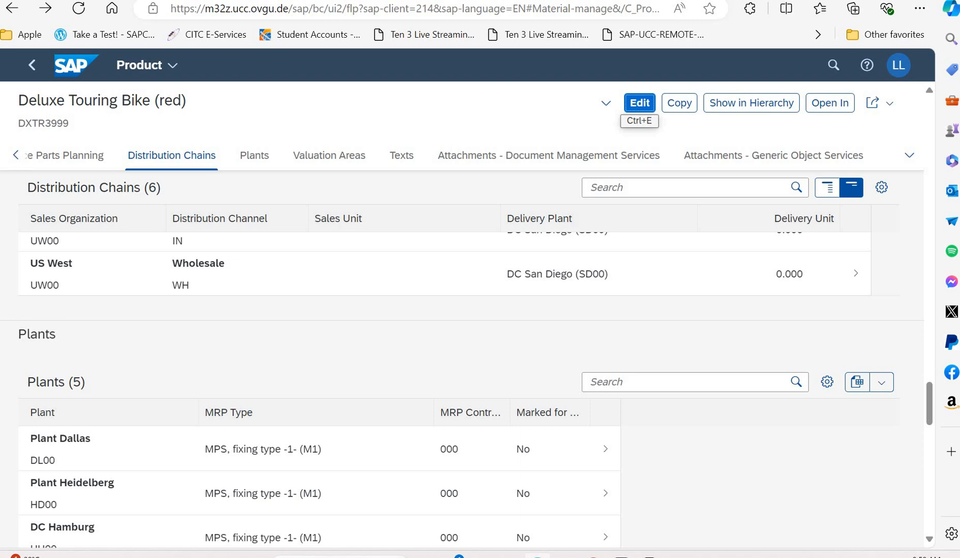
click(31, 69)
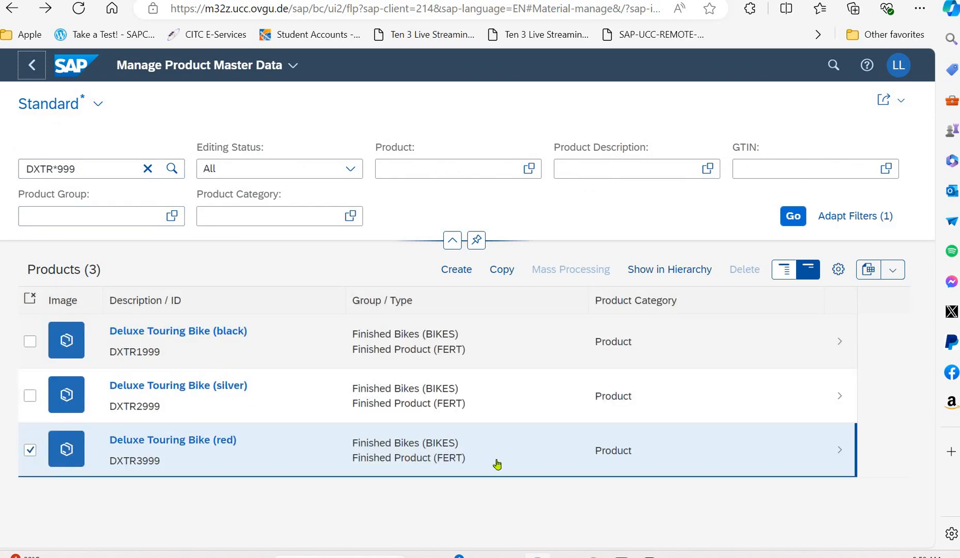
- Deselect Deluxe Touring Bike (red) and open Deluxe Touring Bike (silver), DXTR2999, for editing
click(30, 451)
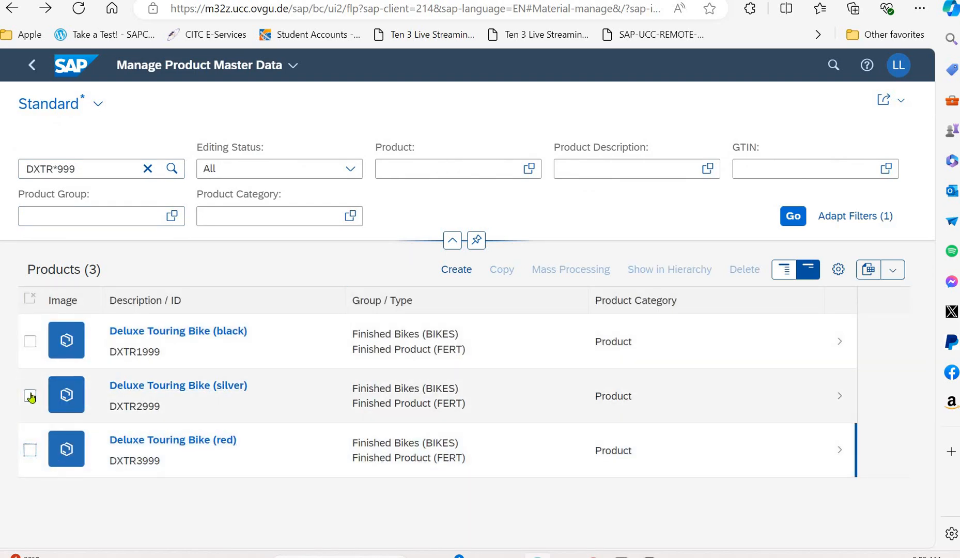
click(30, 397)
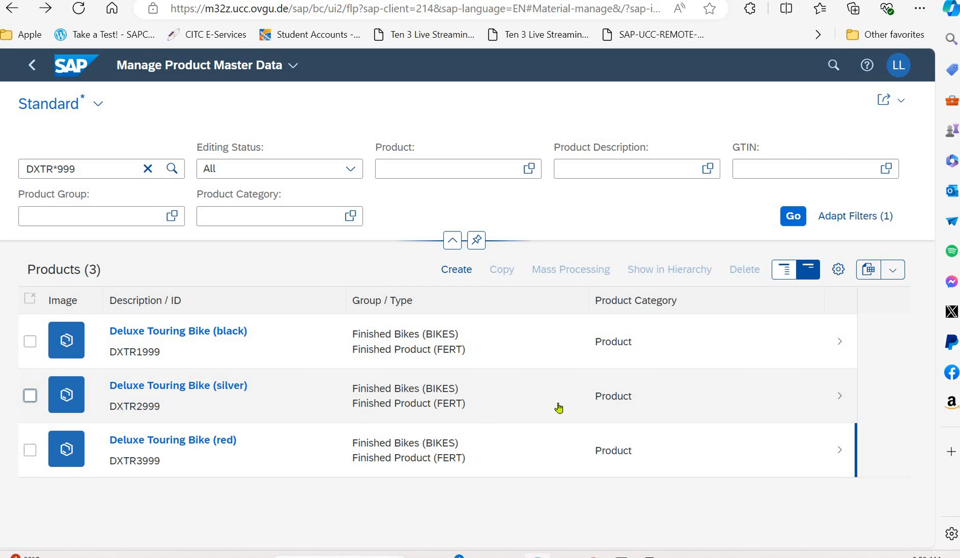
click(841, 397)
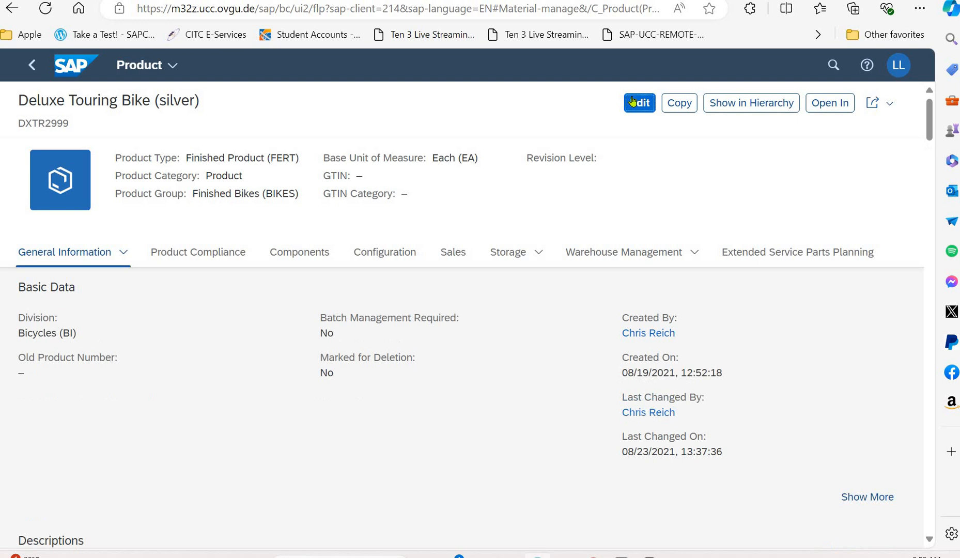
click(633, 103)
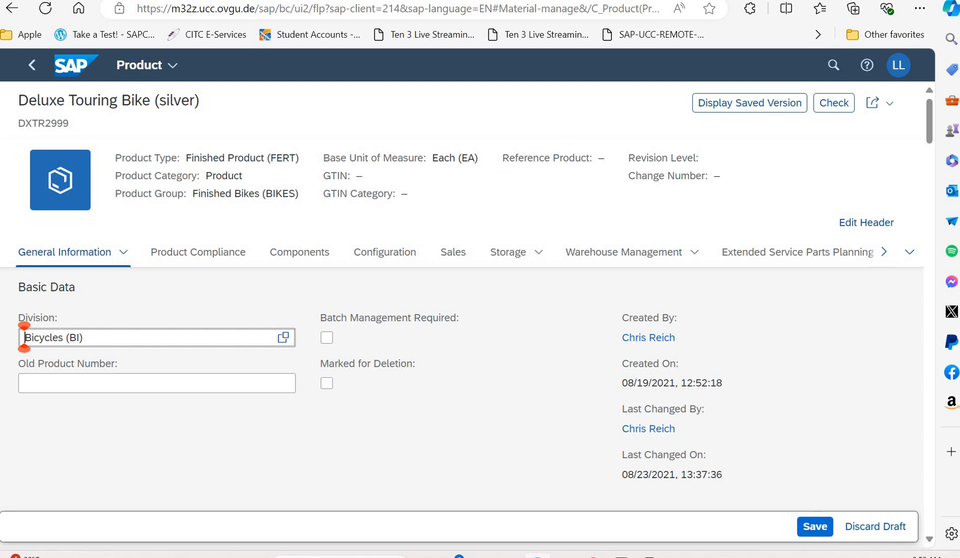
- Go to the plants of Deluxe Touring Bike (silver) and open the details of Plant Dallas (DL00)
click(912, 253)
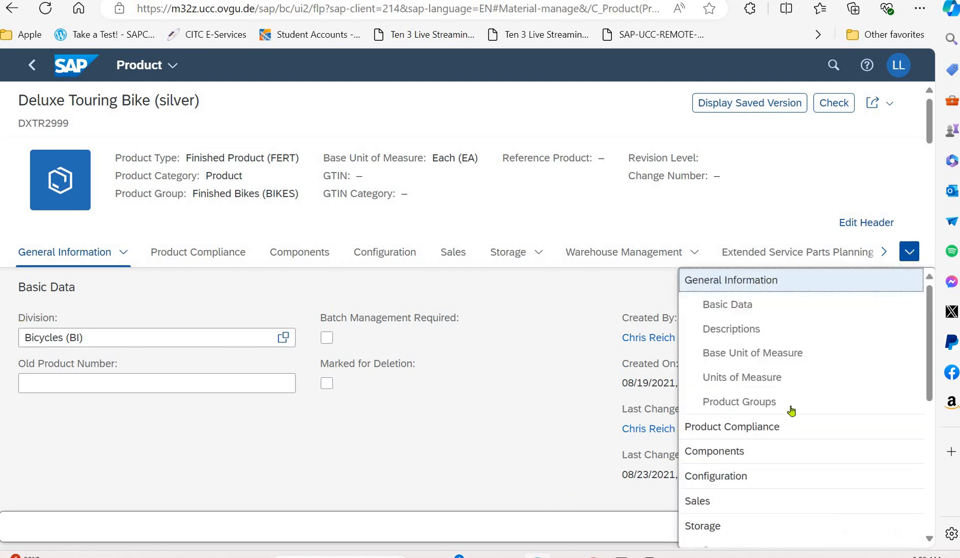
scroll(757, 461, down, 3)
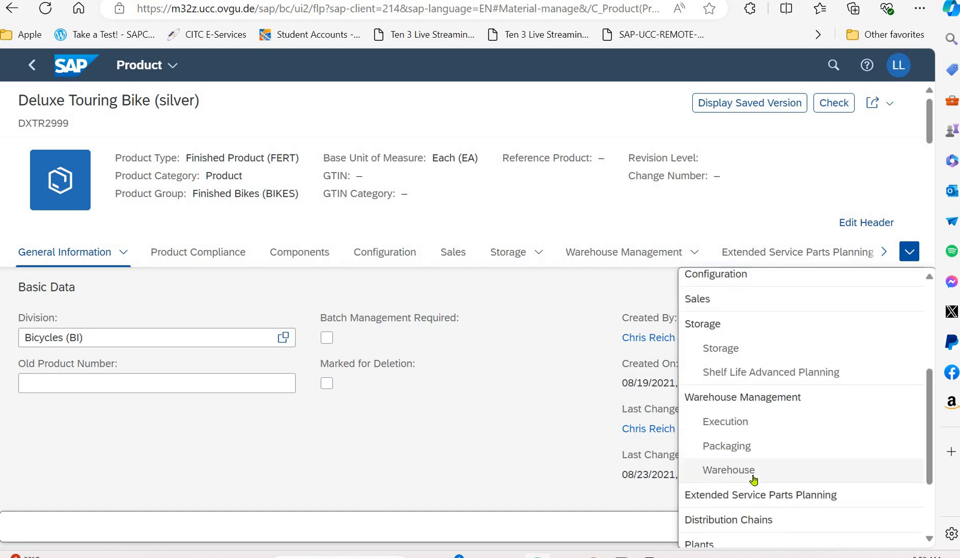
scroll(734, 455, down, 2)
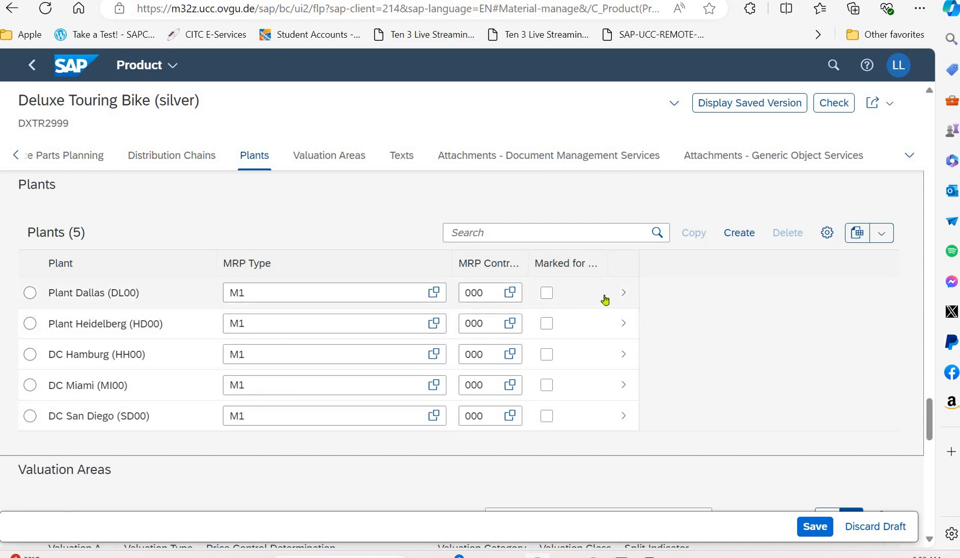
click(624, 296)
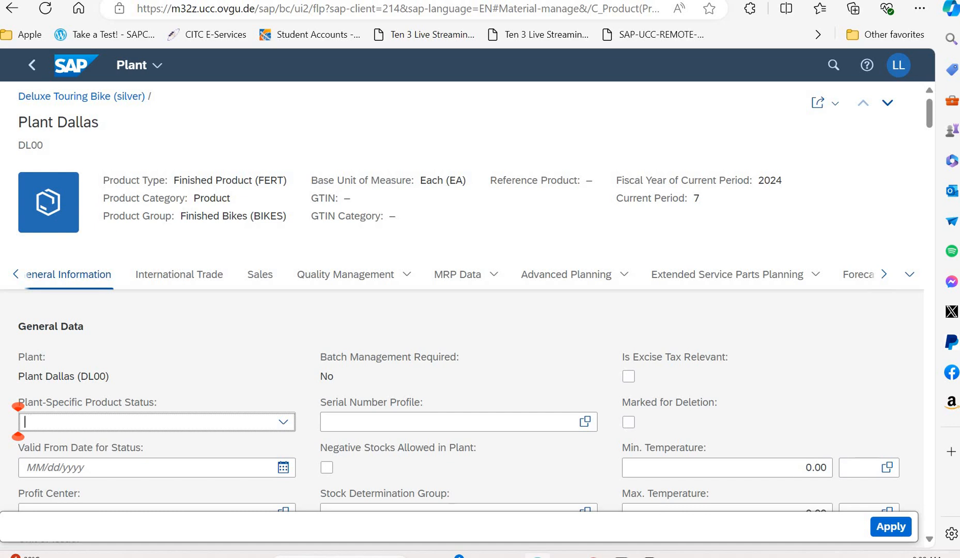
- Set the Strategy Group in the MRP data of Plant Dallas to 40, Planning with final assembly
click(478, 276)
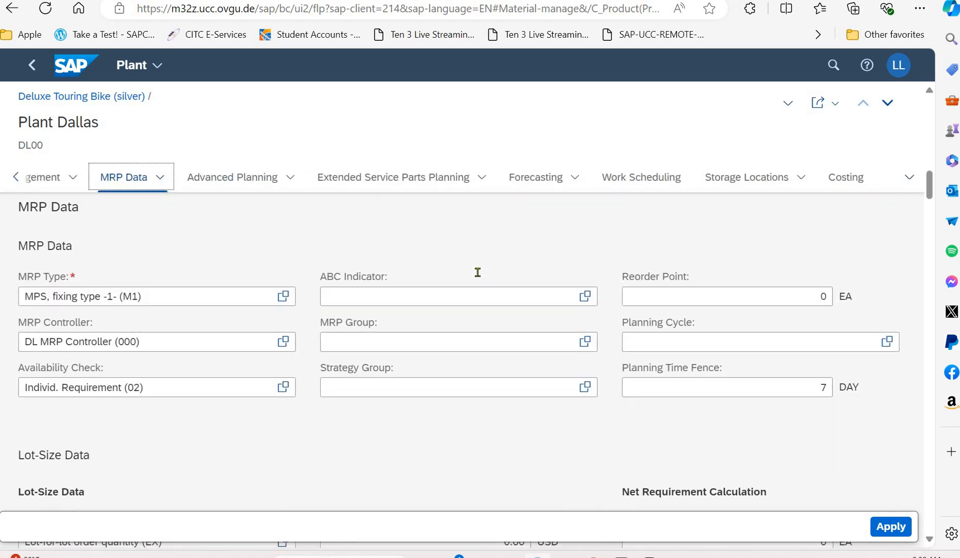
click(447, 387)
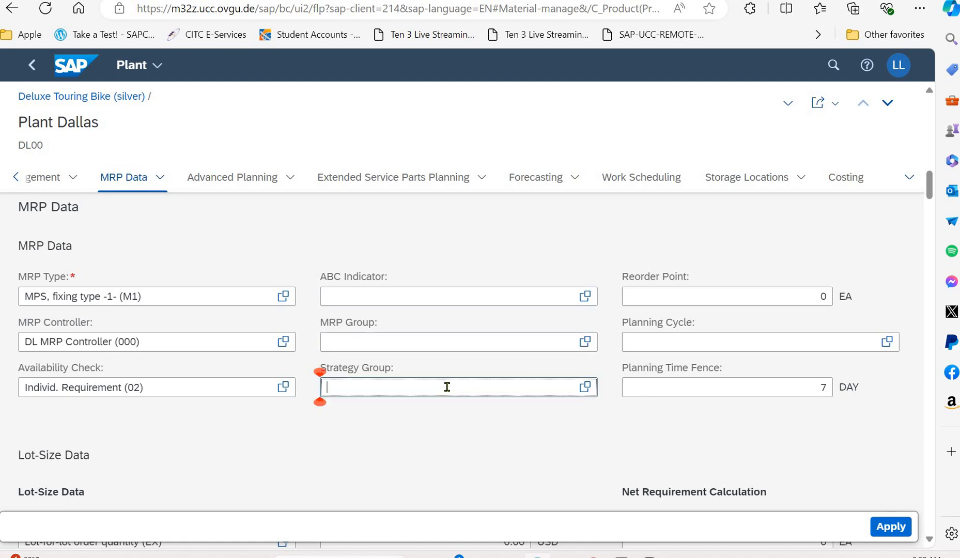
text(40)
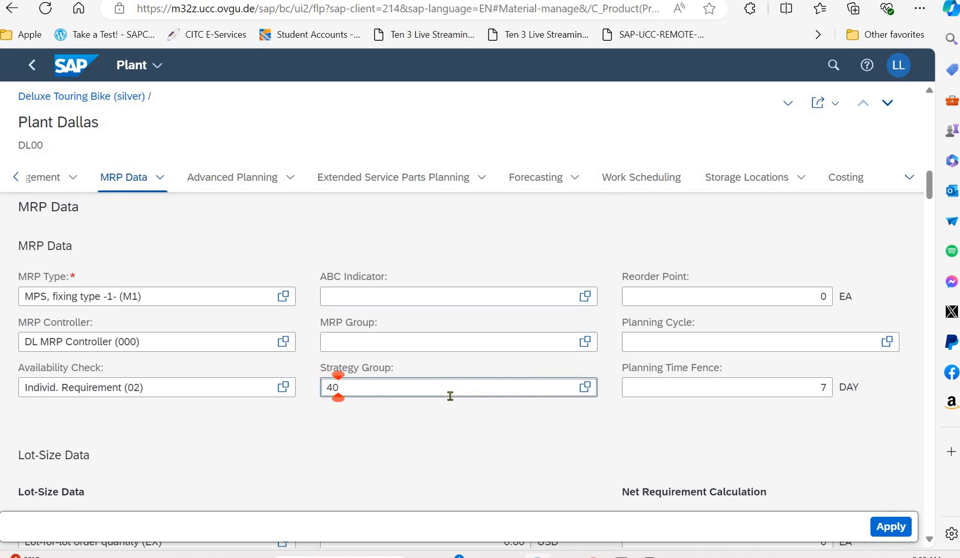
click(427, 455)
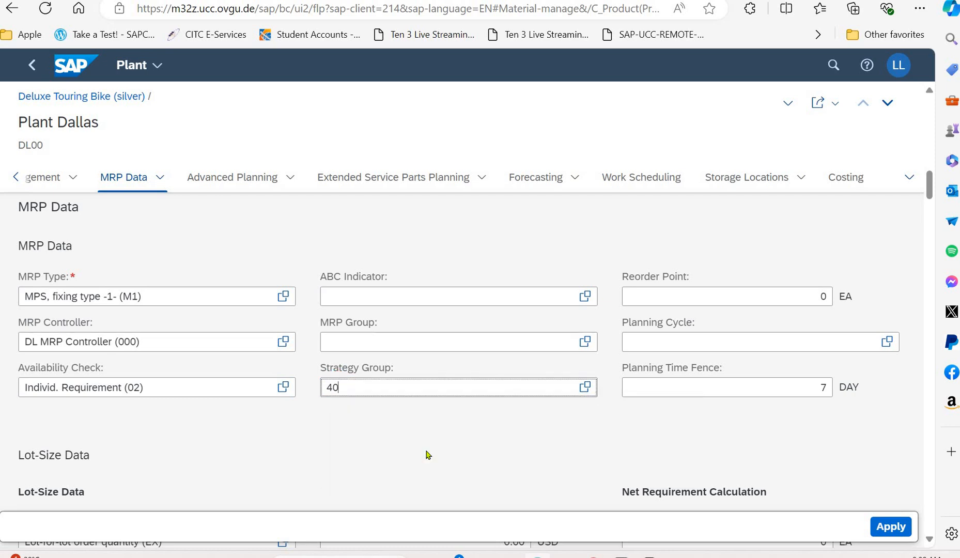
- Set the Periods for Initialization in the required periods of the forecasting data to 12 months
click(576, 177)
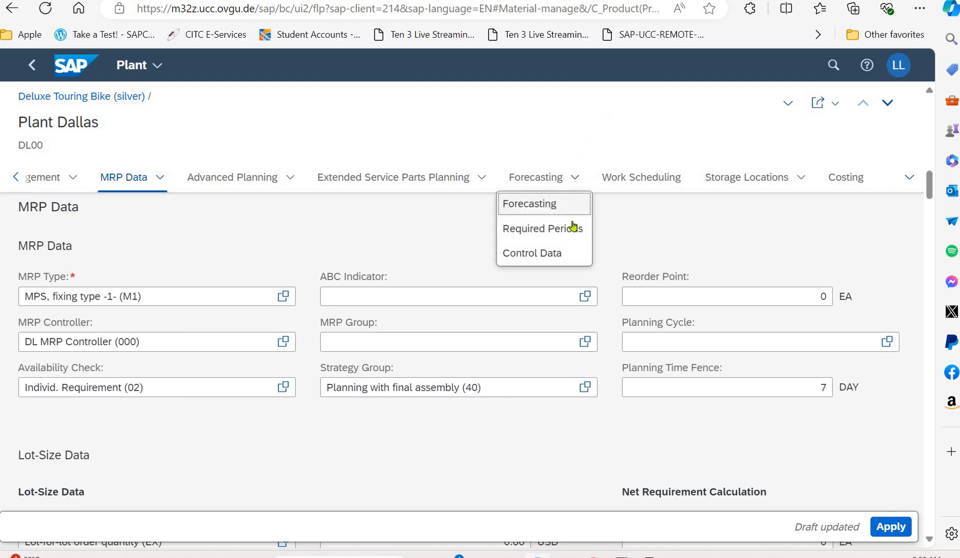
click(573, 228)
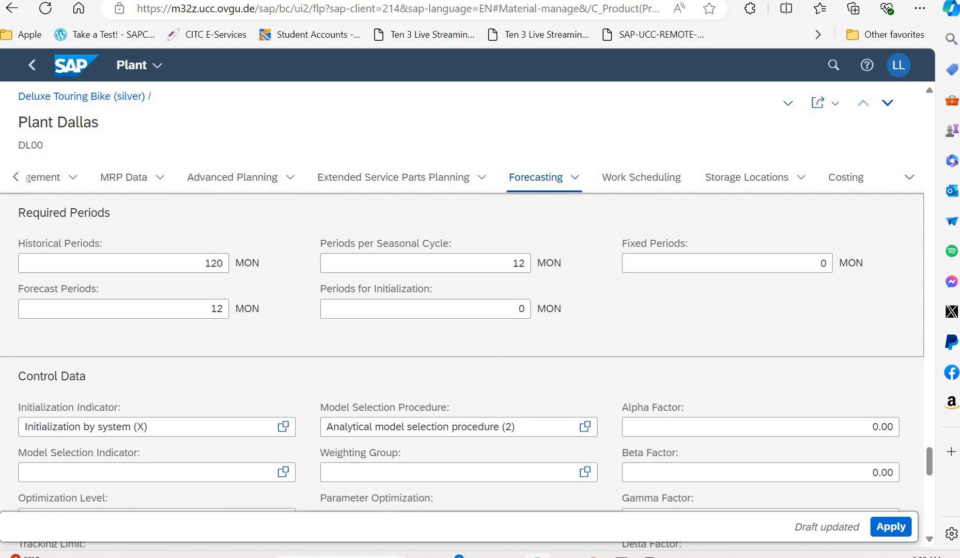
click(433, 308)
text(12)
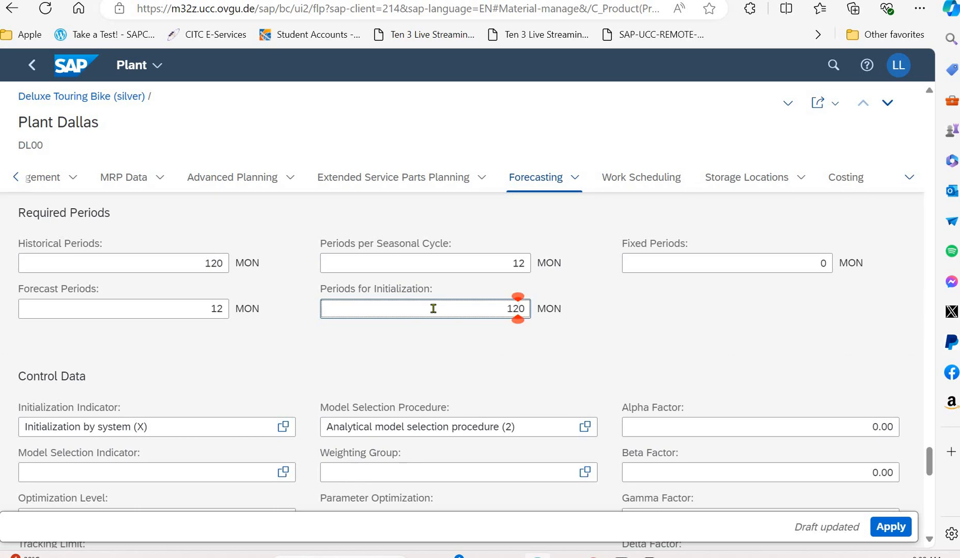
key(Delete)
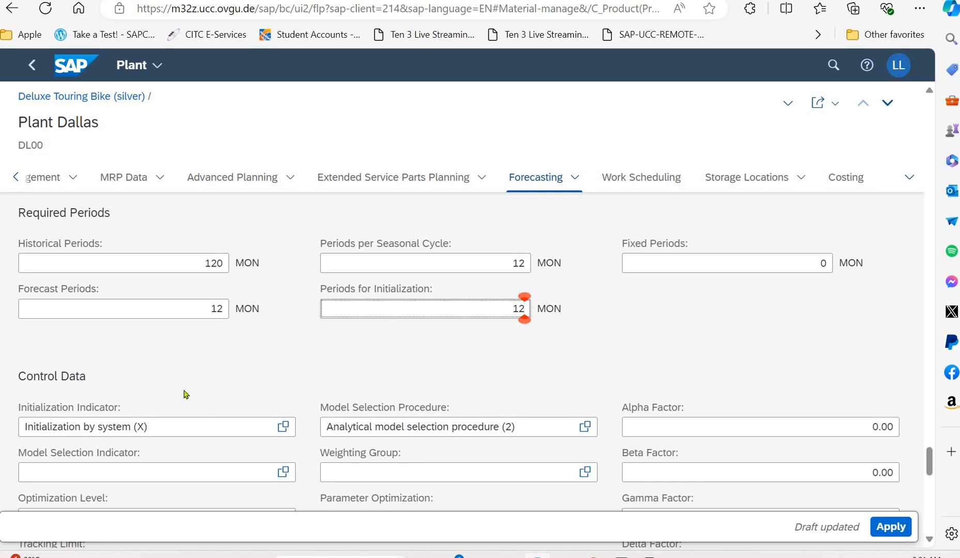
- Set the forecasting Optimization Level to Fine (high optimization level) (F) and enable Parameter Optimization
scroll(184, 353, down, 4)
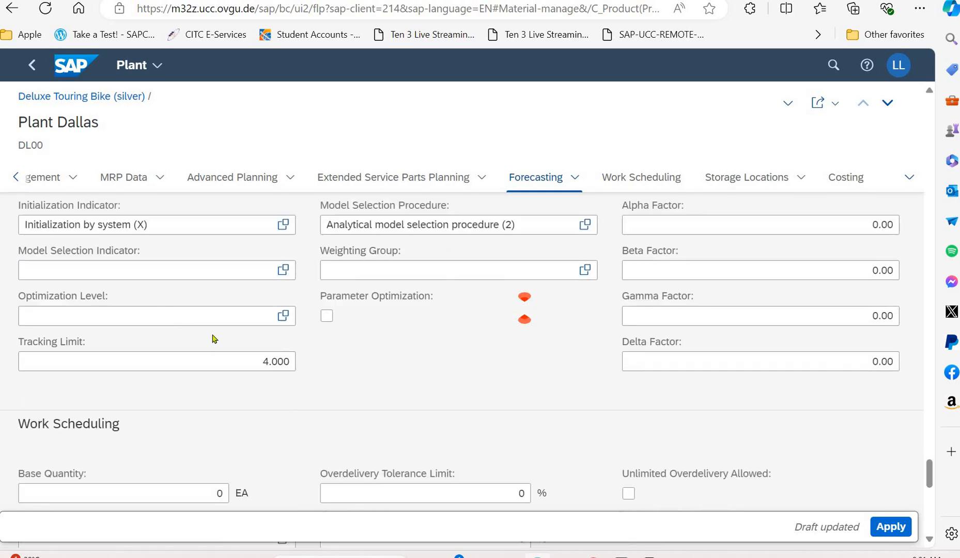
click(283, 316)
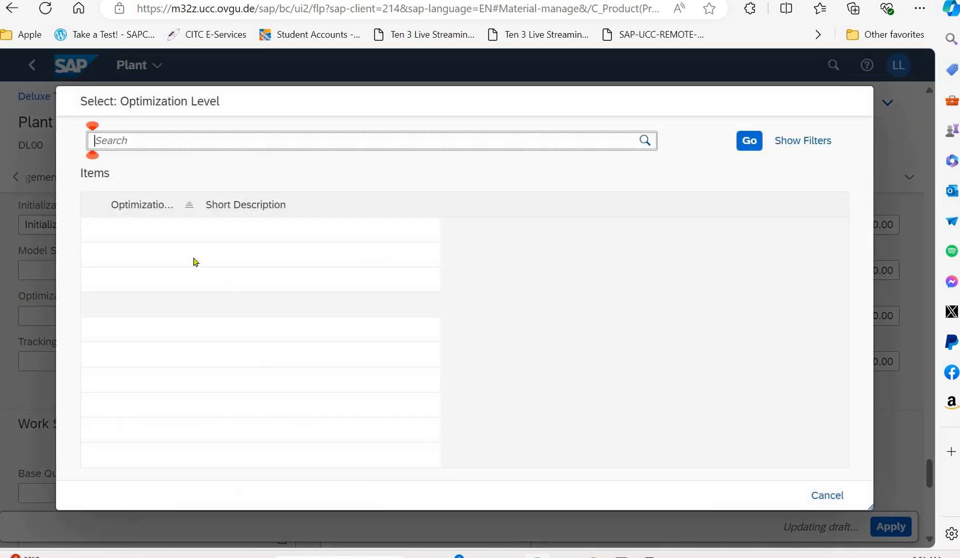
click(167, 235)
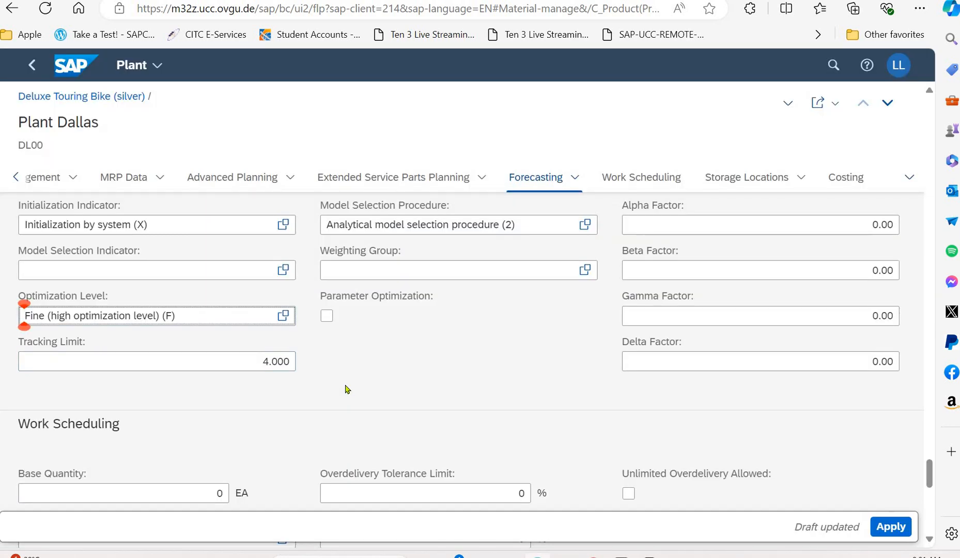
click(327, 316)
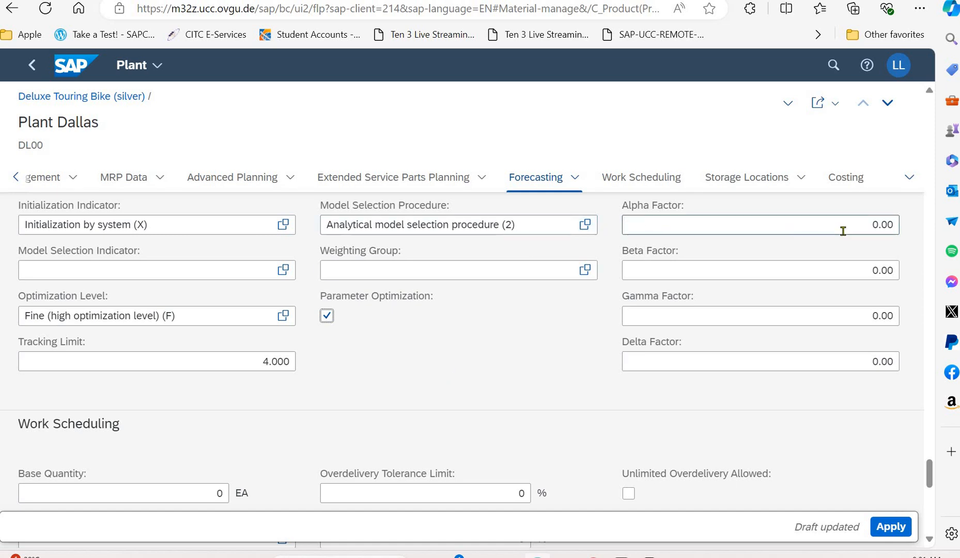
- Set the Alpha Factor to 0.20 and the Beta Factor to 0.10 in the forecasting control data
click(859, 231)
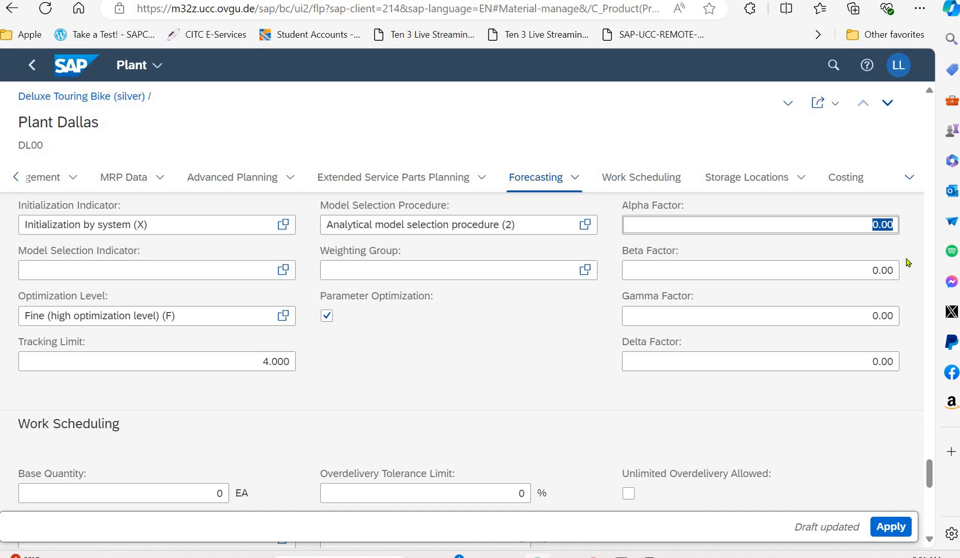
text(0.2)
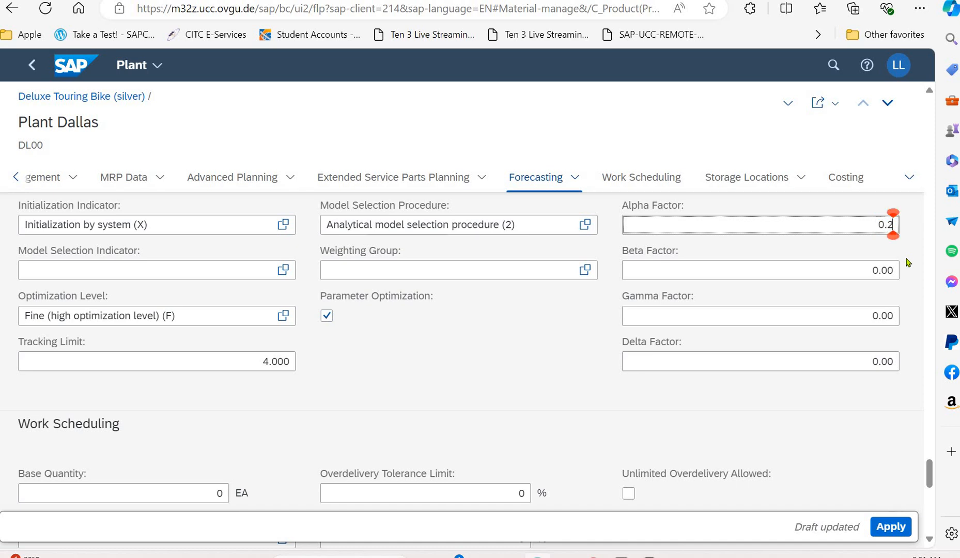
key(Tab)
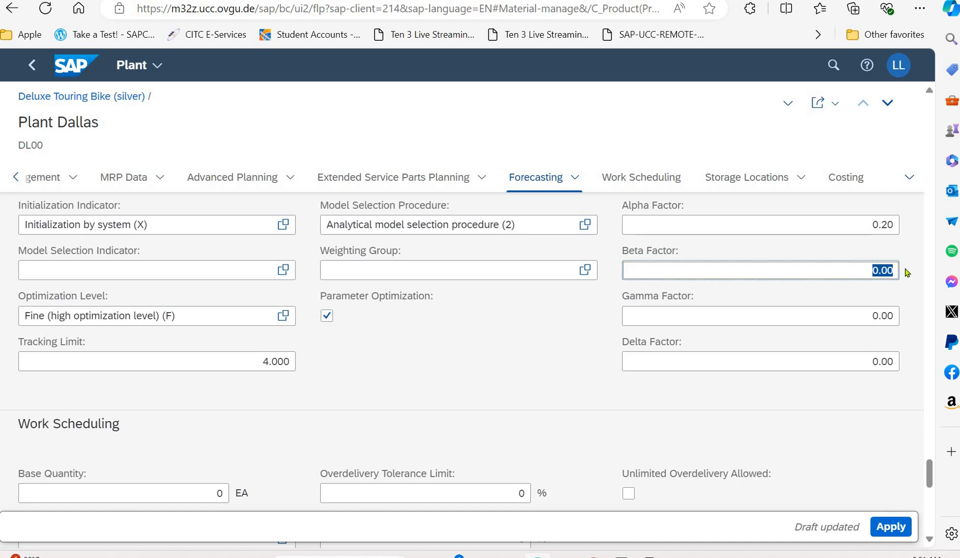
text(0.1)
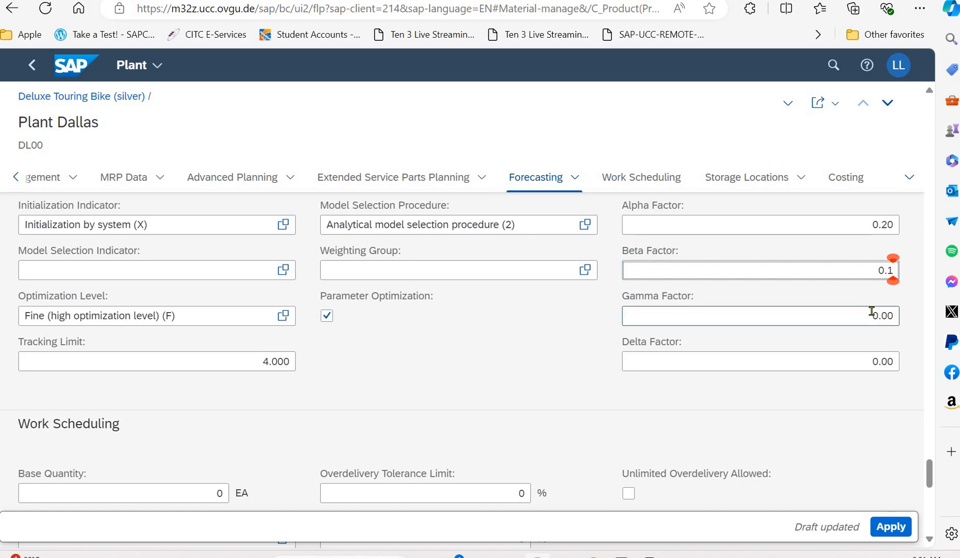
key(Tab)
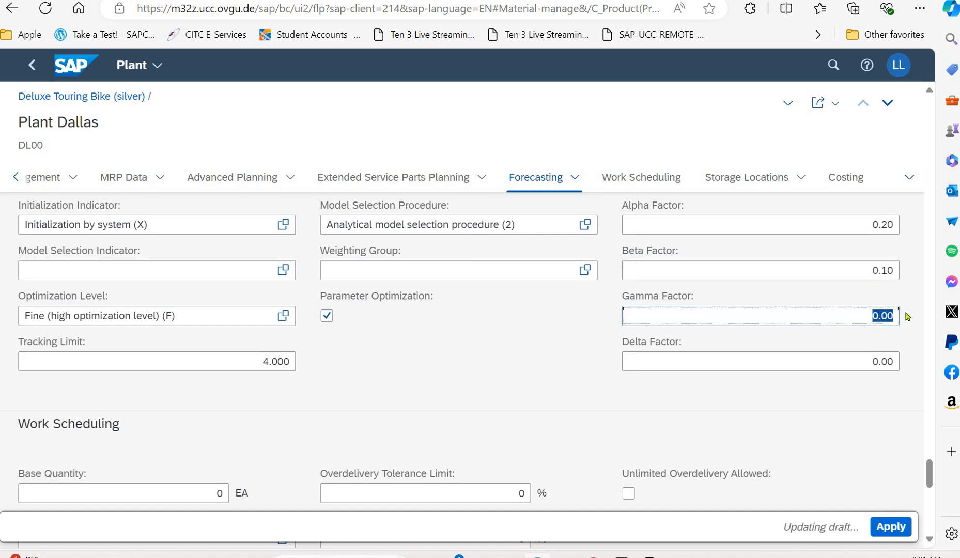
- Set both the Gamma Factor and the Delta Factor in the forecasting control data to 0.30
text(0.3)
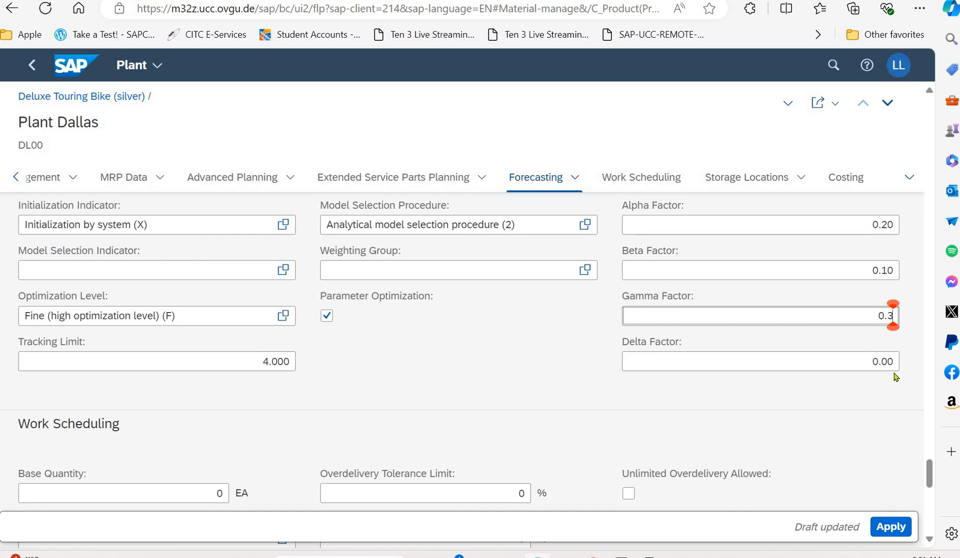
key(Tab)
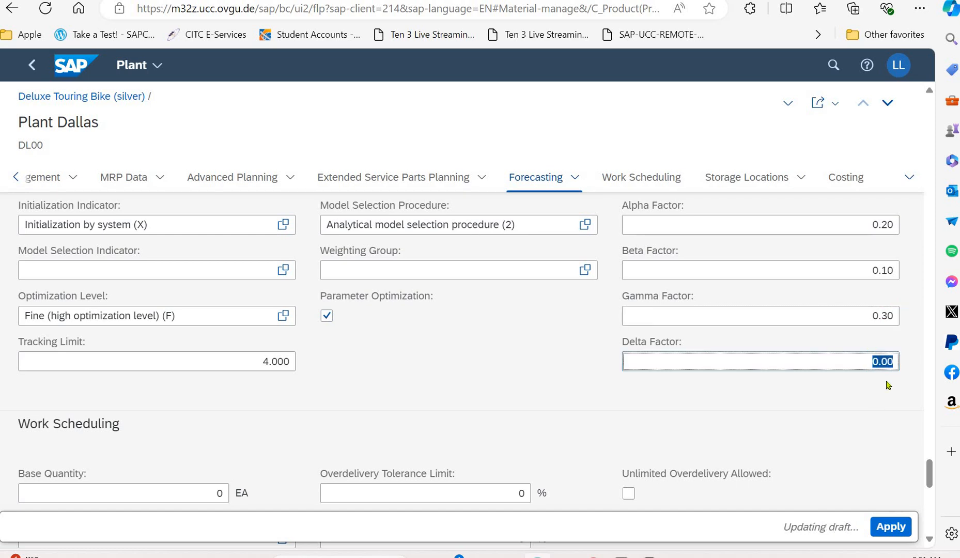
text(0.30)
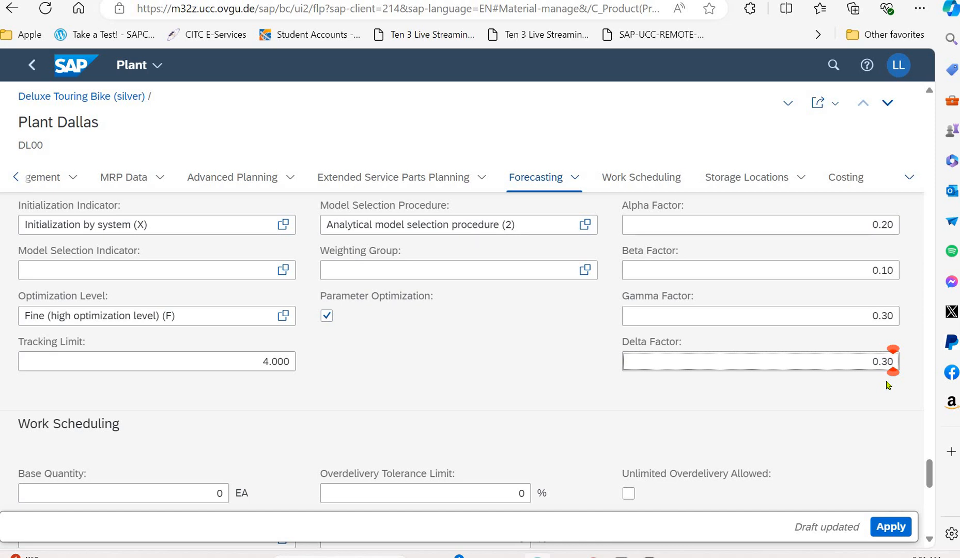
click(879, 404)
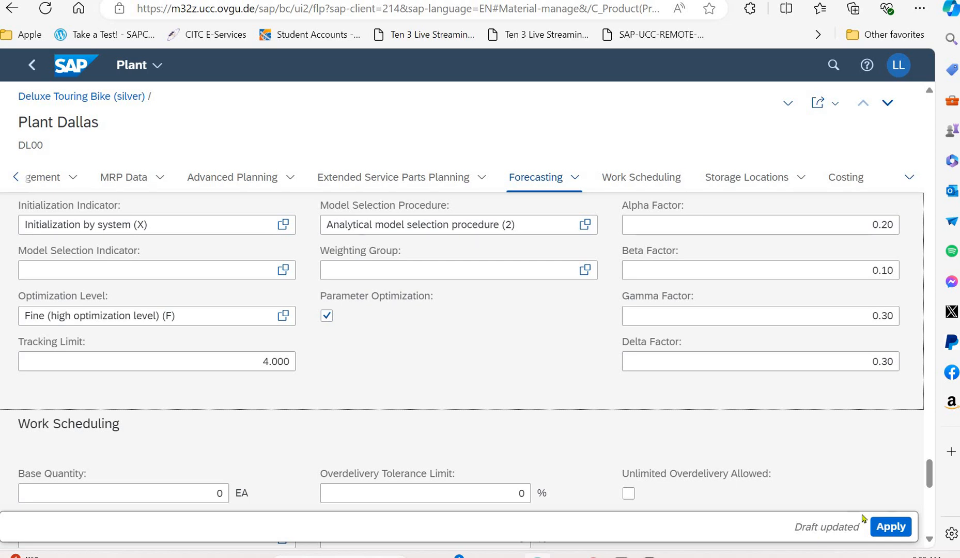
- Apply and save the Plant Dallas changes to Deluxe Touring Bike (silver), and return to the product list
click(885, 526)
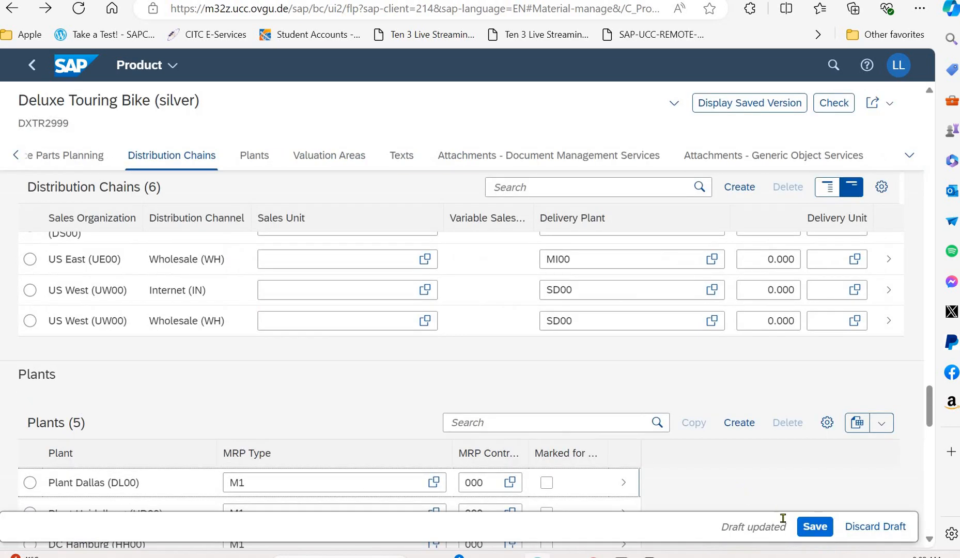
click(808, 527)
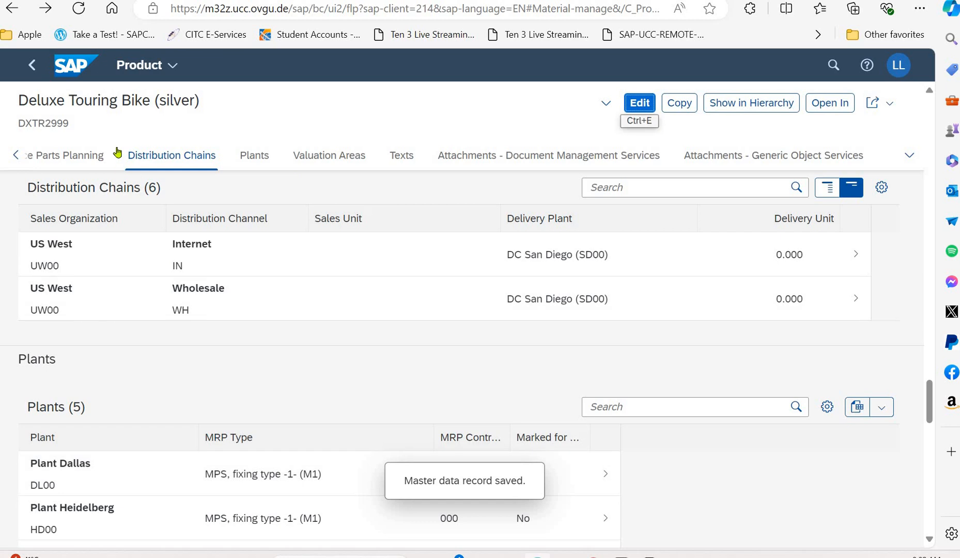
click(33, 72)
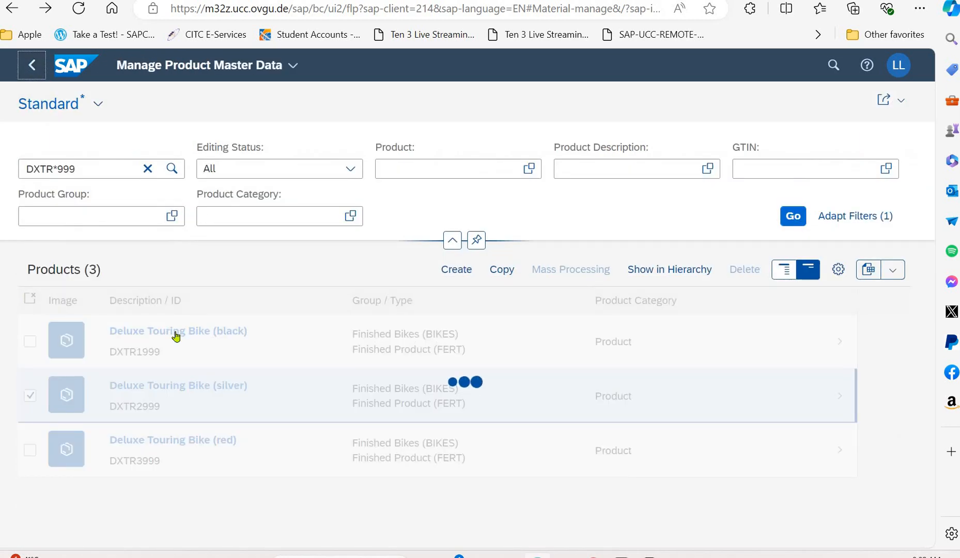
- Select Deluxe Touring Bike (black), DXTR1999, in the product list and open it for editing
click(30, 341)
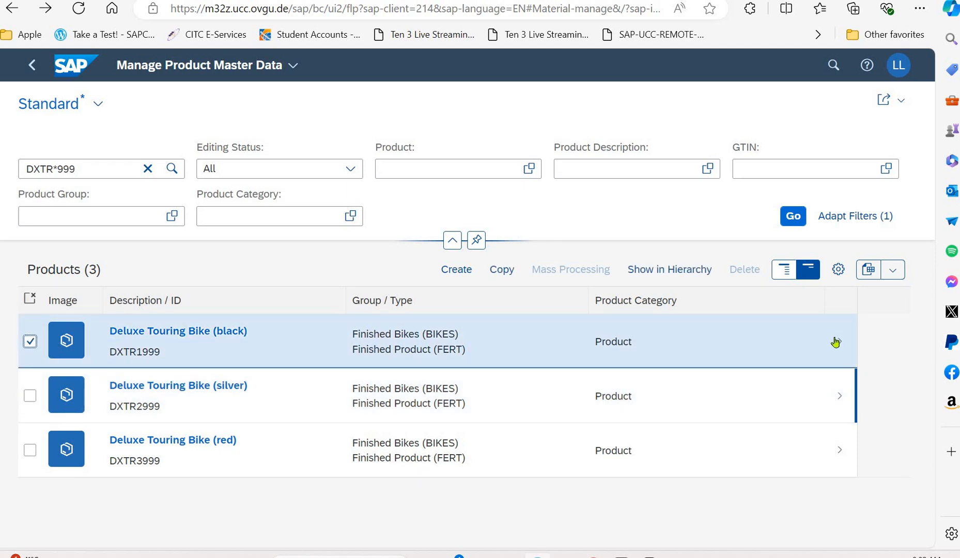
click(723, 348)
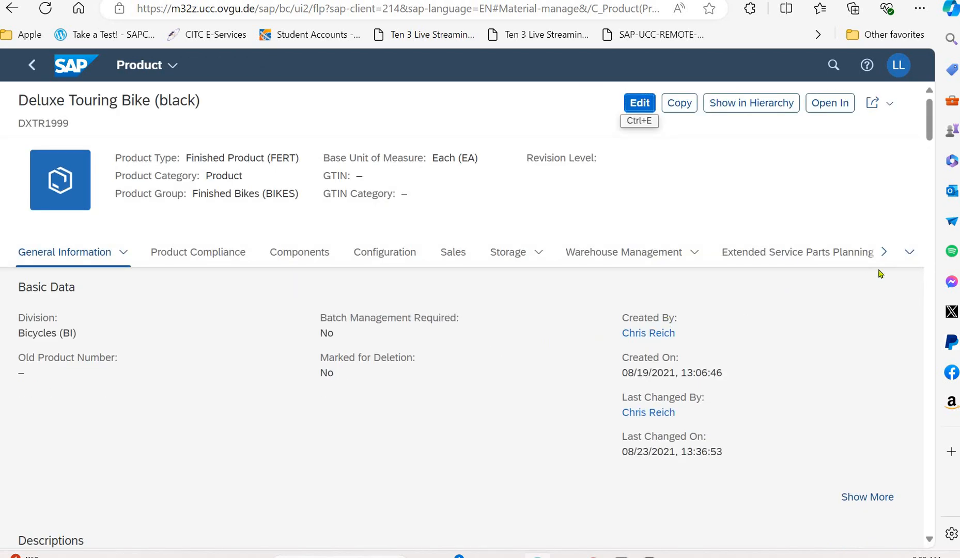
click(908, 253)
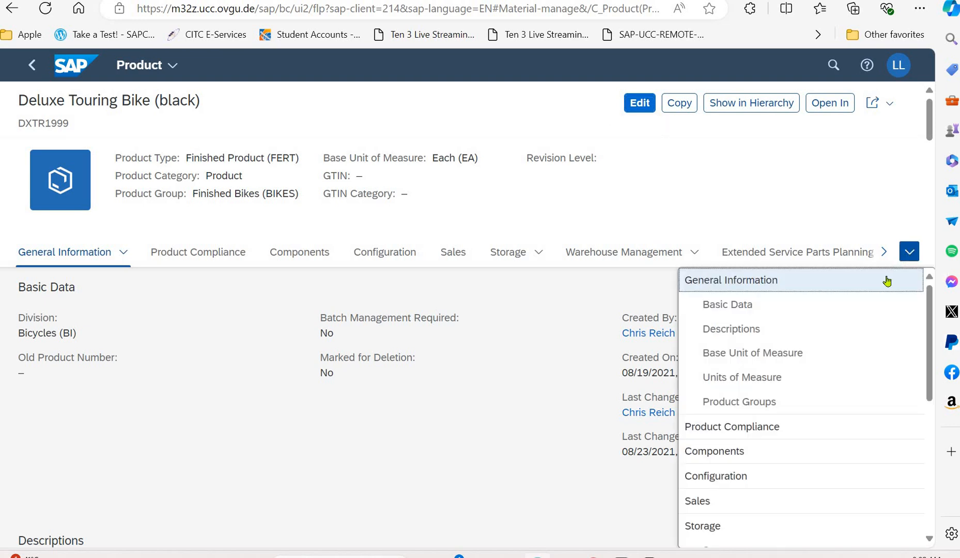
click(641, 103)
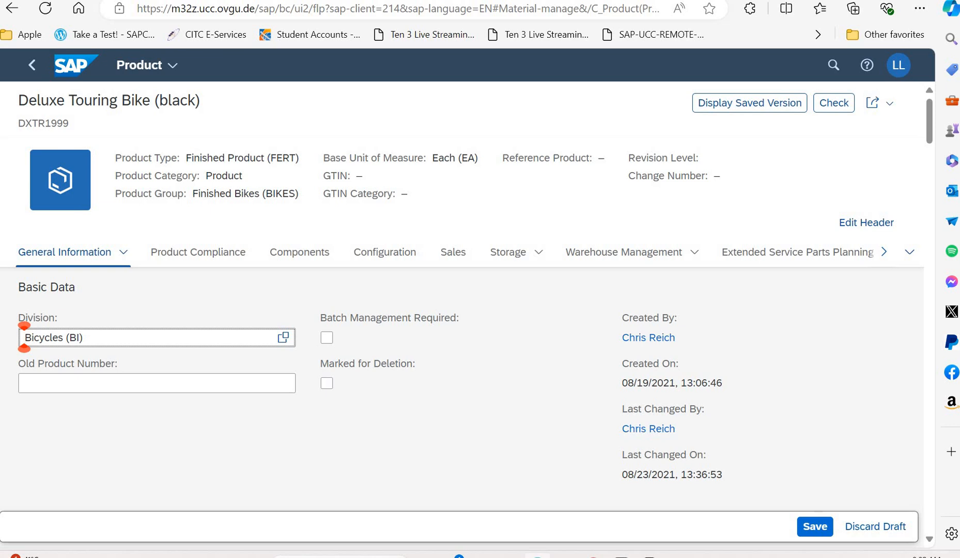
- Look through the plants, distribution chains and valuation areas of Deluxe Touring Bike (black)
click(910, 252)
scroll(811, 415, down, 6)
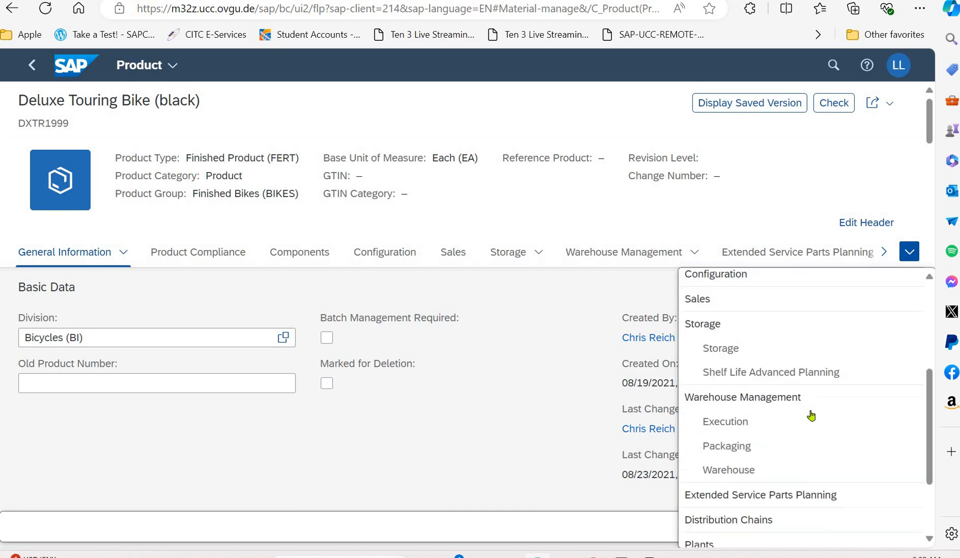
click(774, 439)
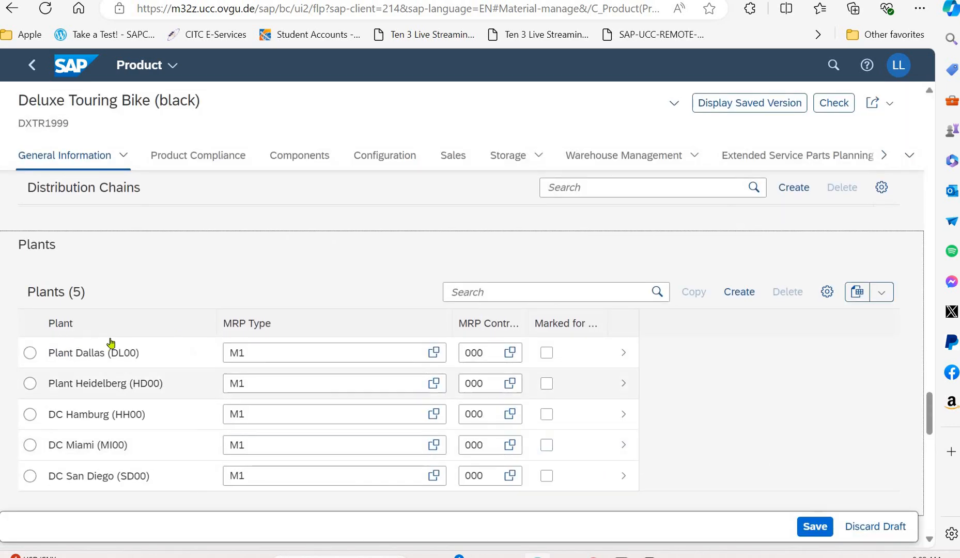
scroll(150, 360, up, 4)
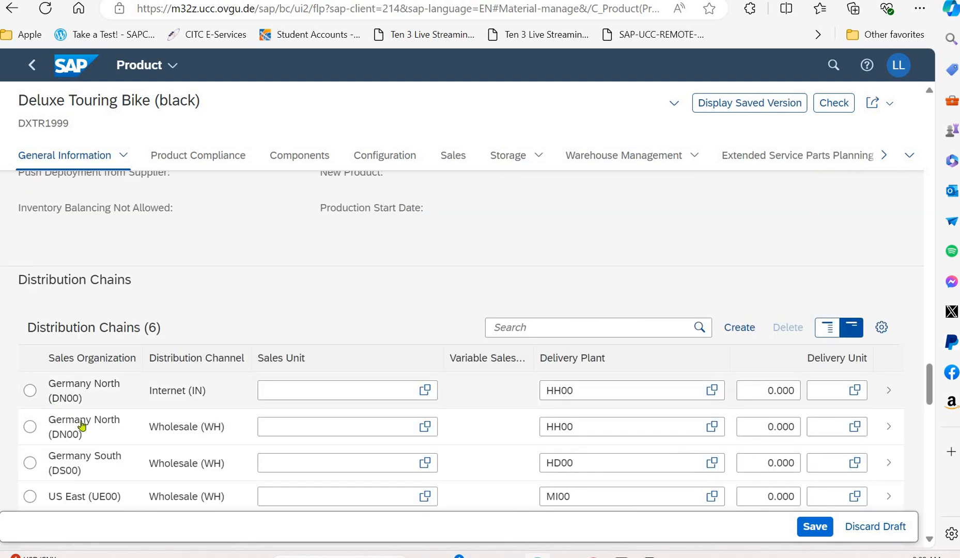
scroll(121, 421, down, 10)
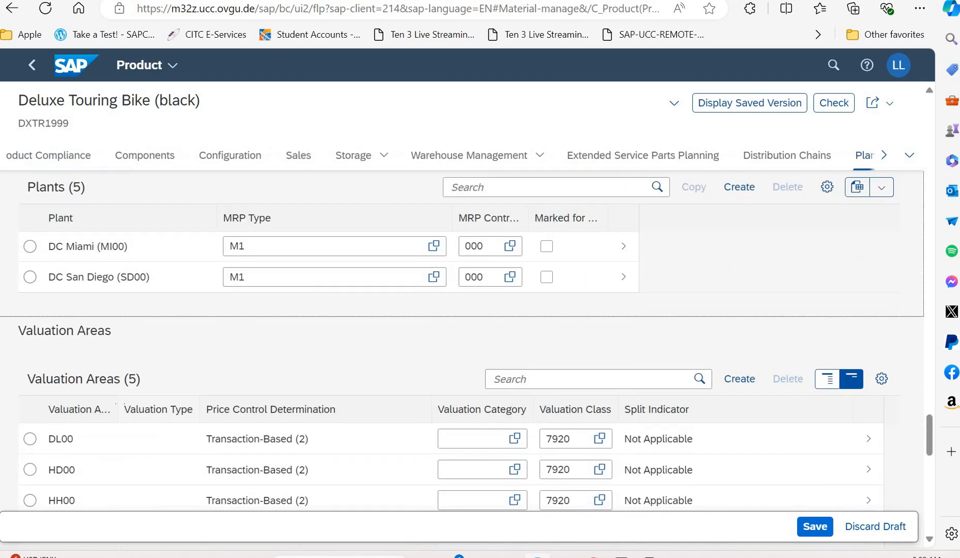
scroll(82, 331, down, 3)
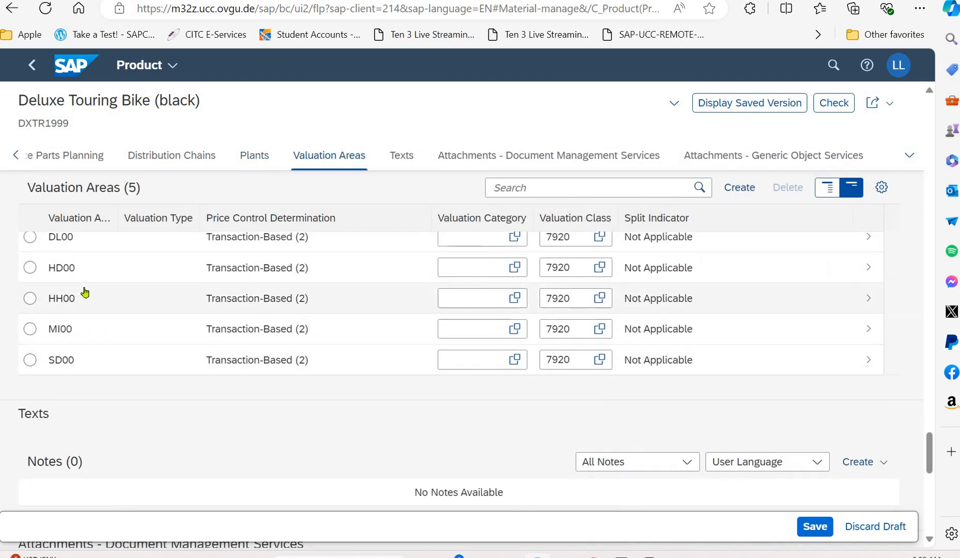
scroll(186, 336, up, 3)
scroll(297, 389, up, 15)
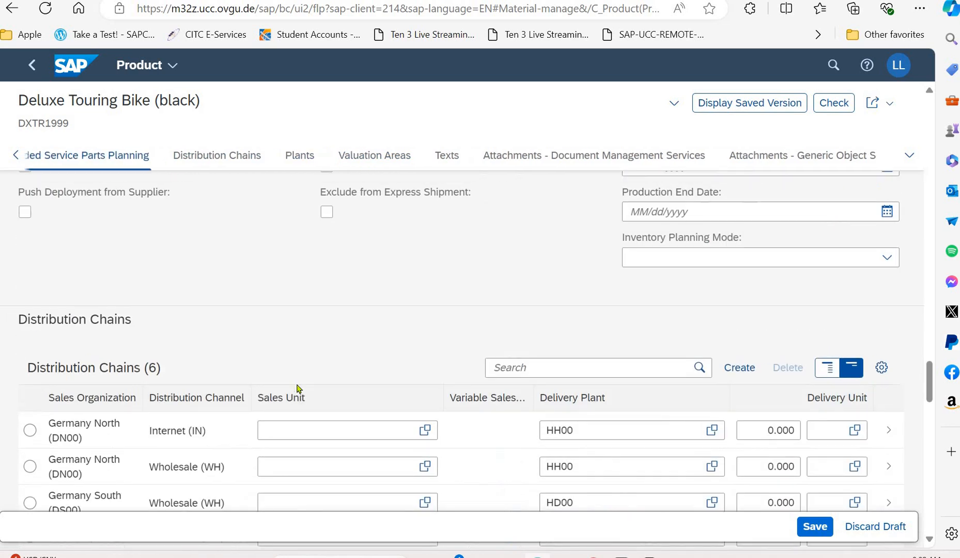
scroll(297, 389, up, 20)
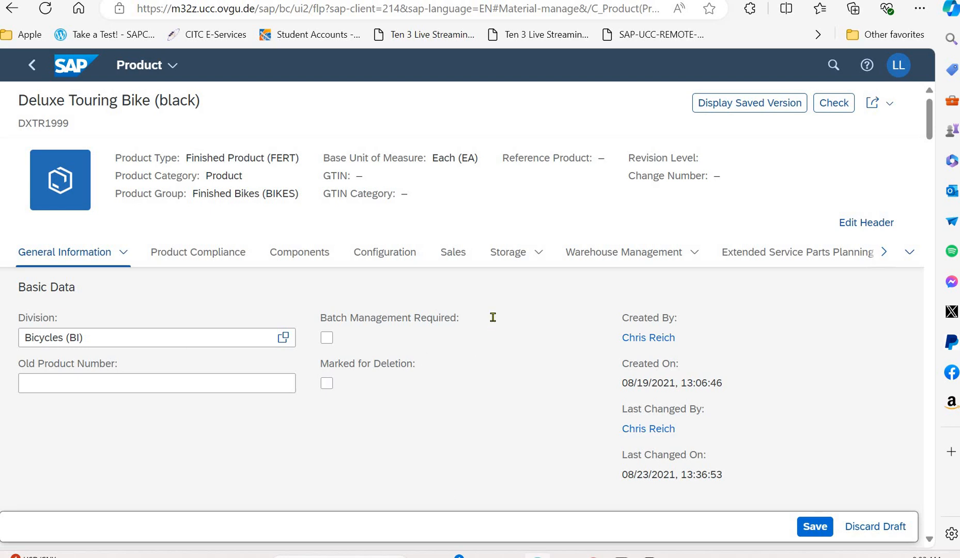
- Go to the plants of Deluxe Touring Bike (black) and open the Plant Dallas (DL00) details
click(910, 252)
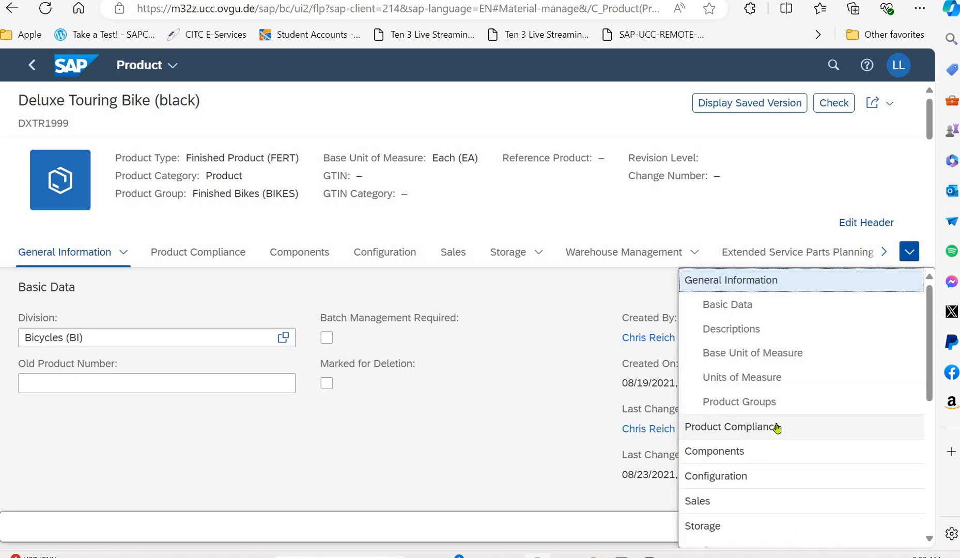
scroll(778, 428, down, 5)
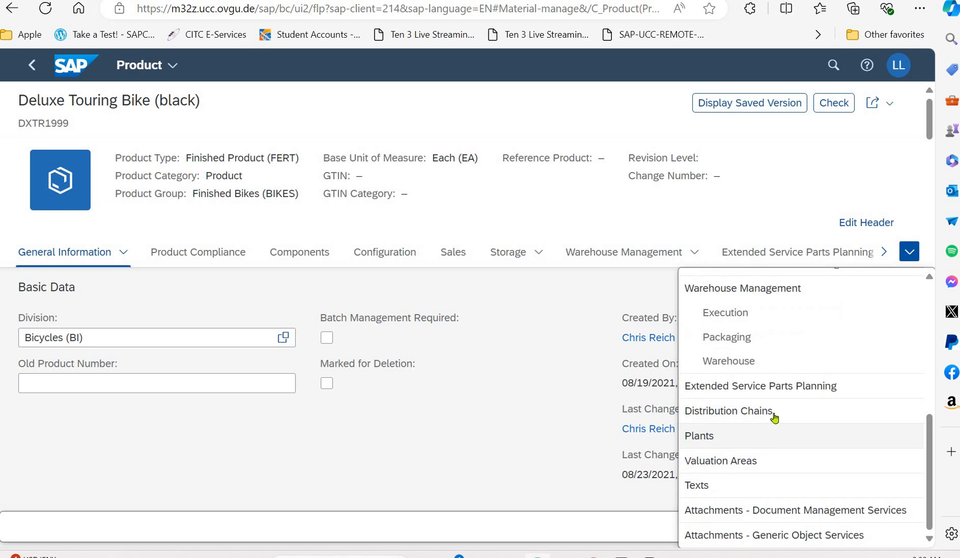
scroll(815, 410, up, 4)
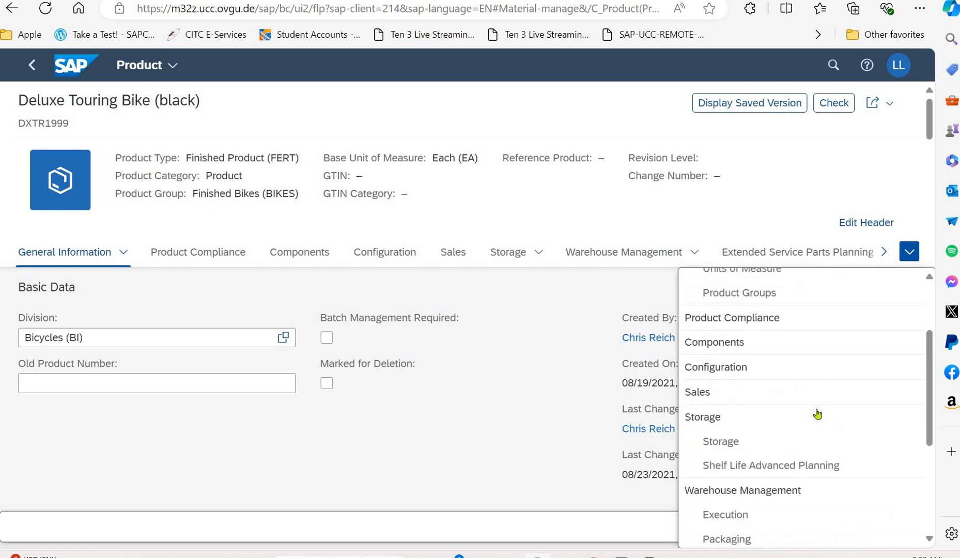
scroll(816, 414, up, 3)
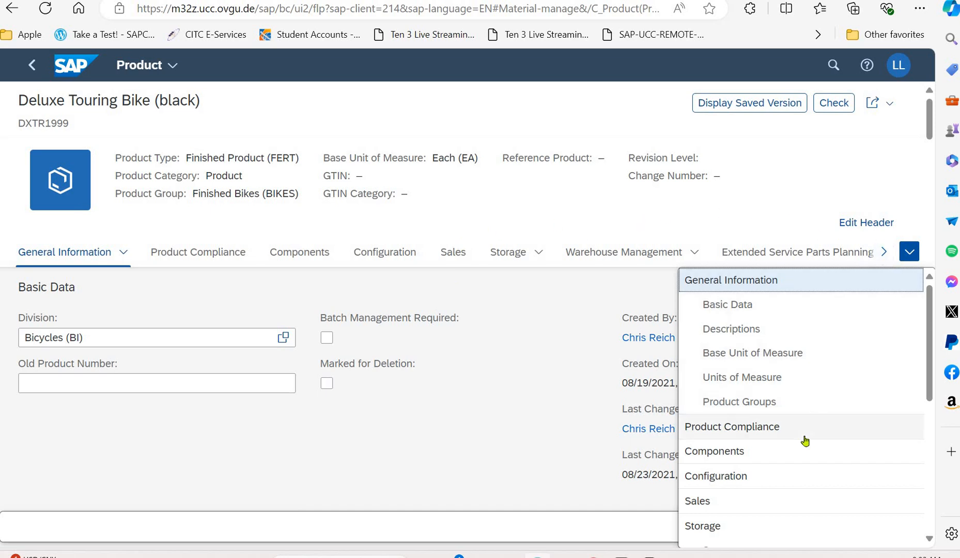
scroll(805, 440, down, 3)
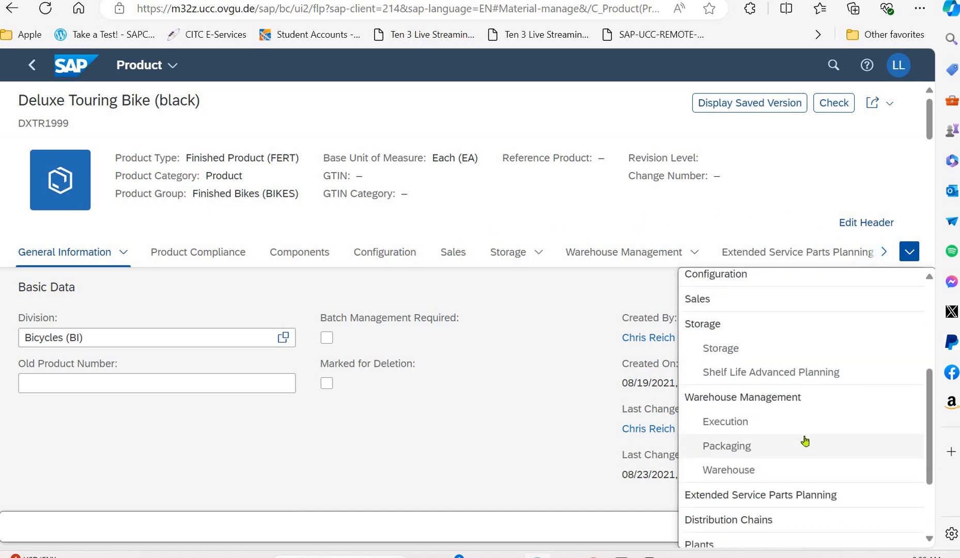
scroll(806, 440, down, 2)
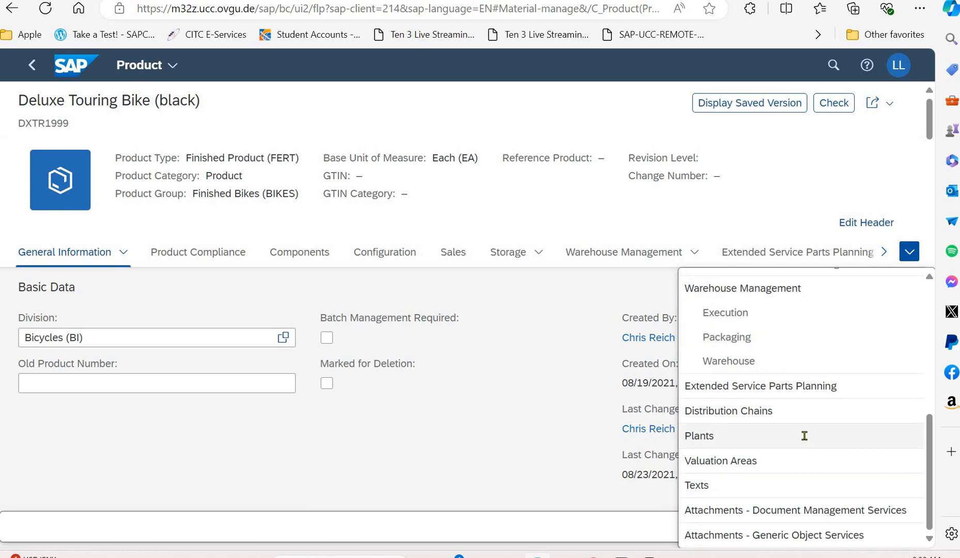
click(805, 436)
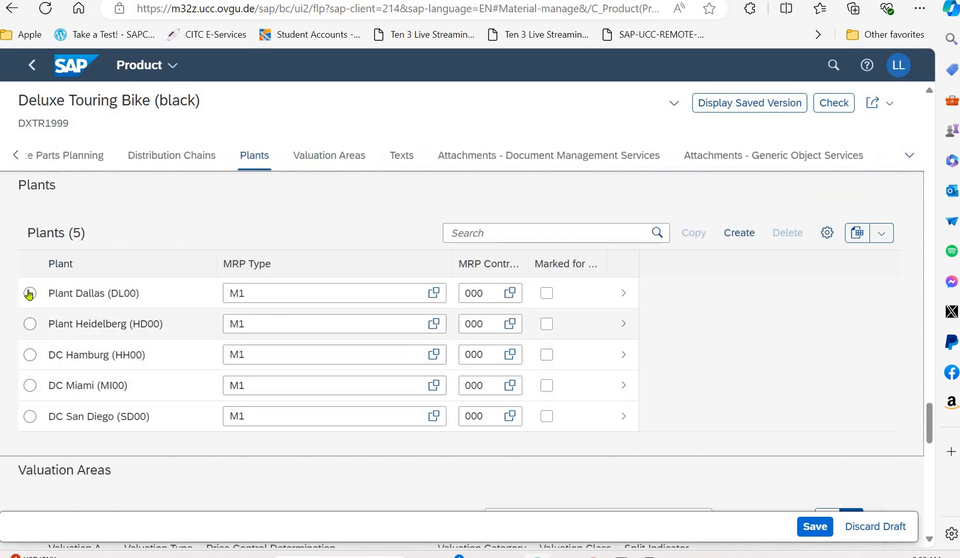
click(29, 293)
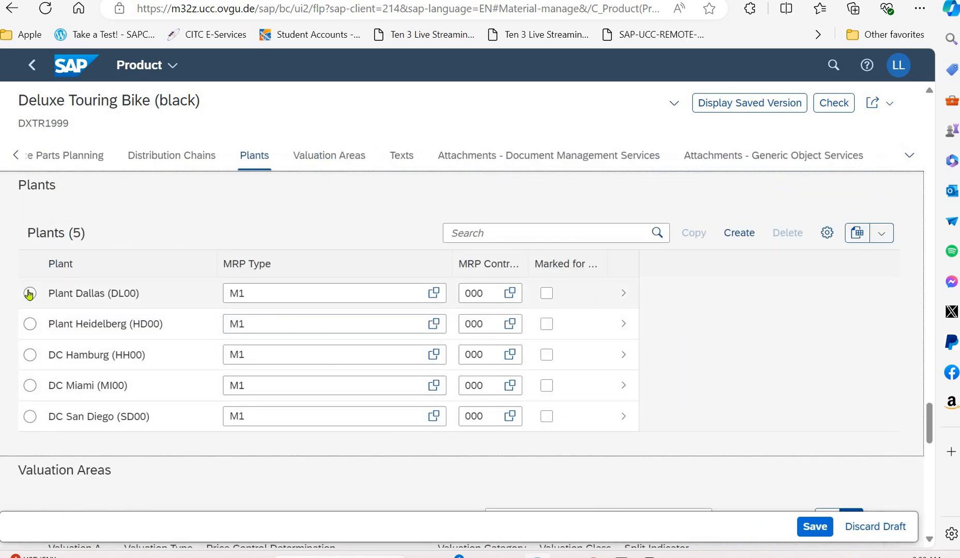
click(623, 295)
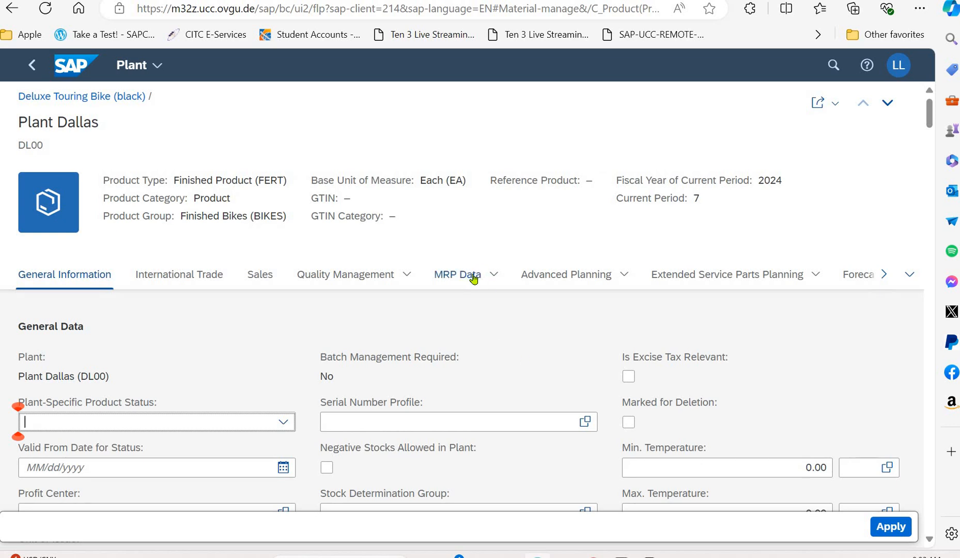
- In the Plant Dallas MRP data, set the Strategy Group to Planning with final assembly (40)
click(470, 277)
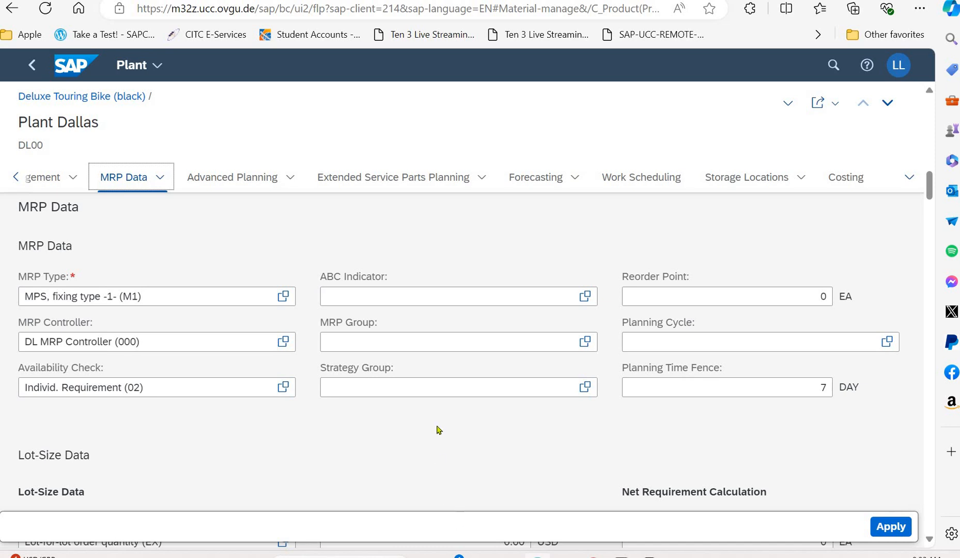
click(447, 385)
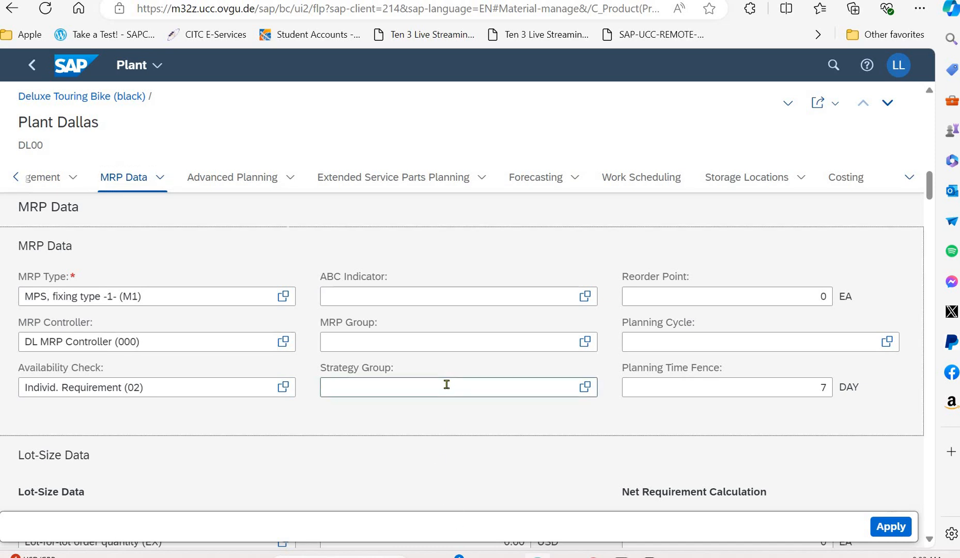
click(447, 385)
text(40)
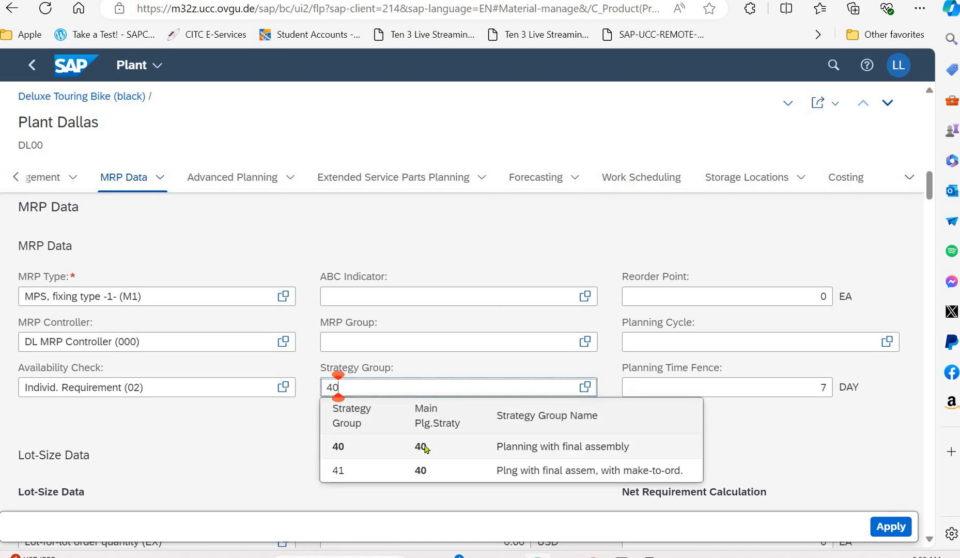
click(443, 453)
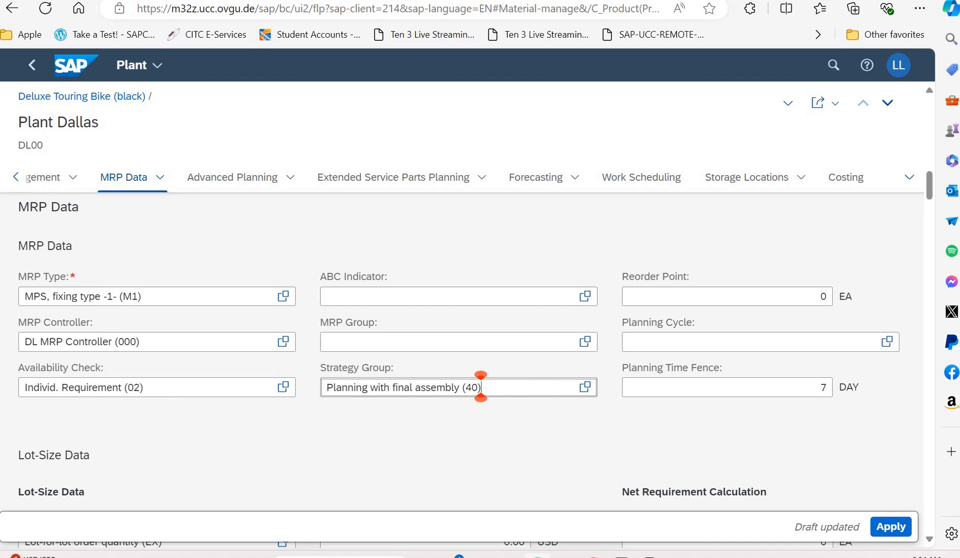
- Set the Periods for Initialization to 12 months in the forecasting required periods
click(575, 179)
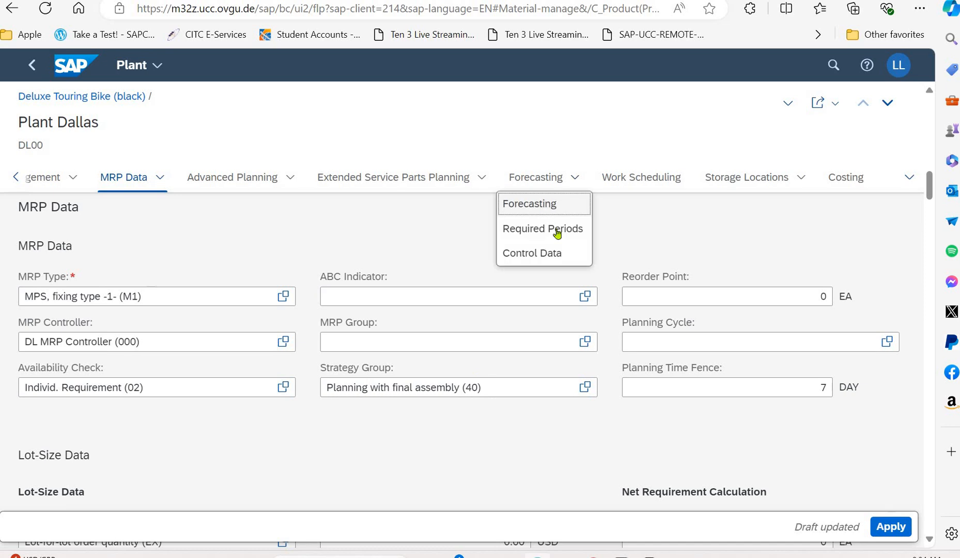
click(543, 229)
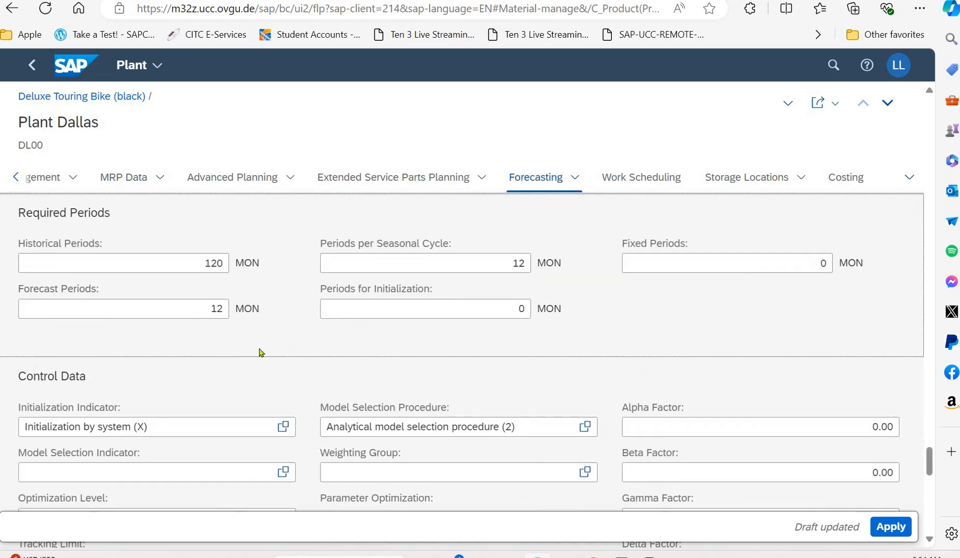
click(348, 309)
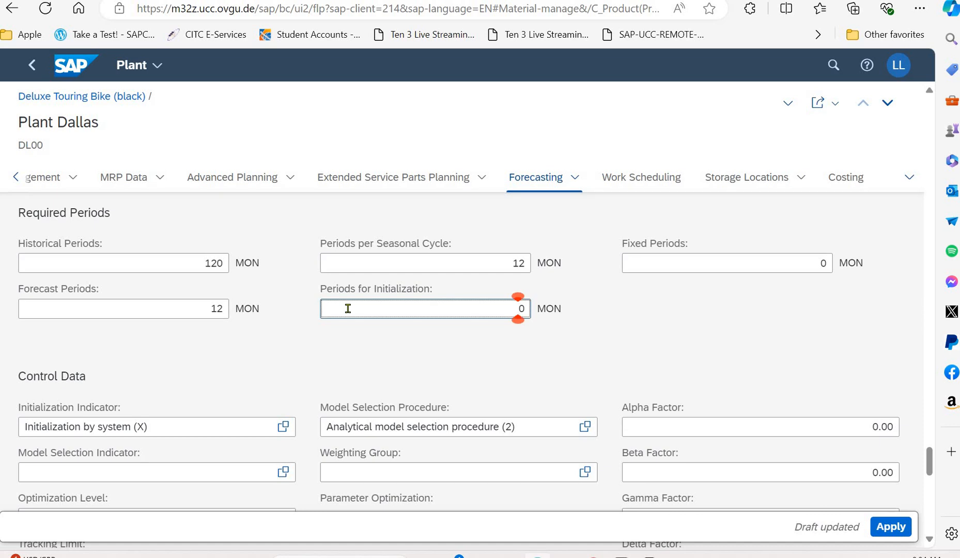
text(12)
key(Delete)
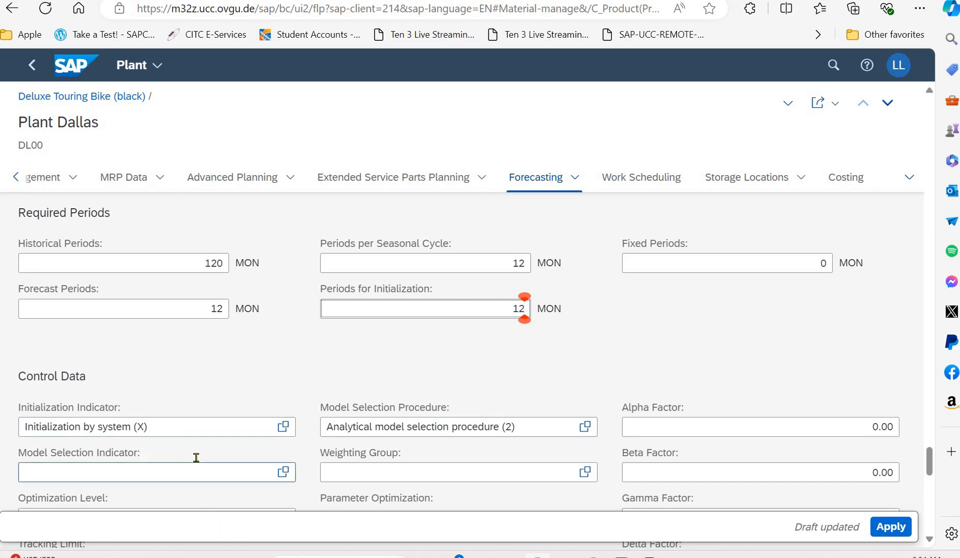
- In the forecasting control data, set the Optimization Level to Fine (high optimization level) (F) and enable Parameter Optimization
scroll(196, 442, down, 4)
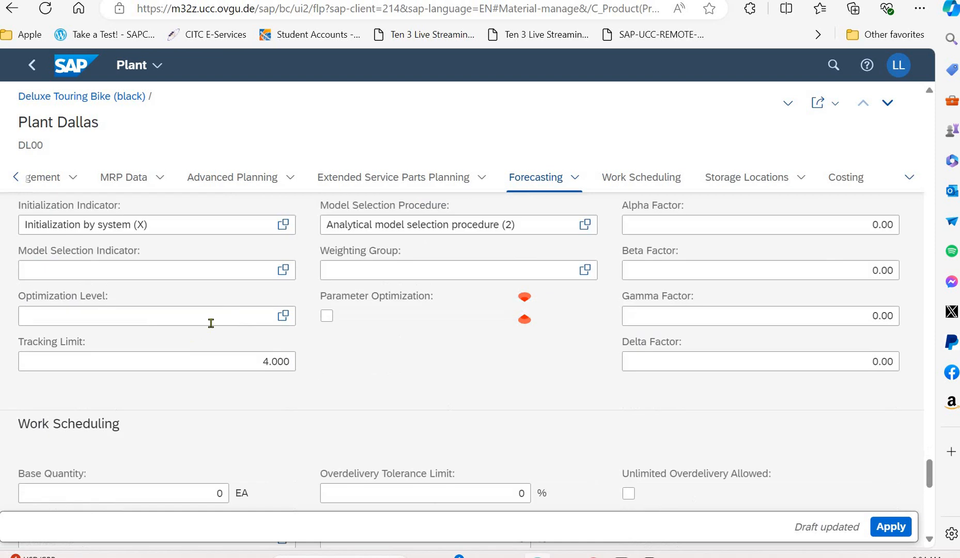
click(279, 318)
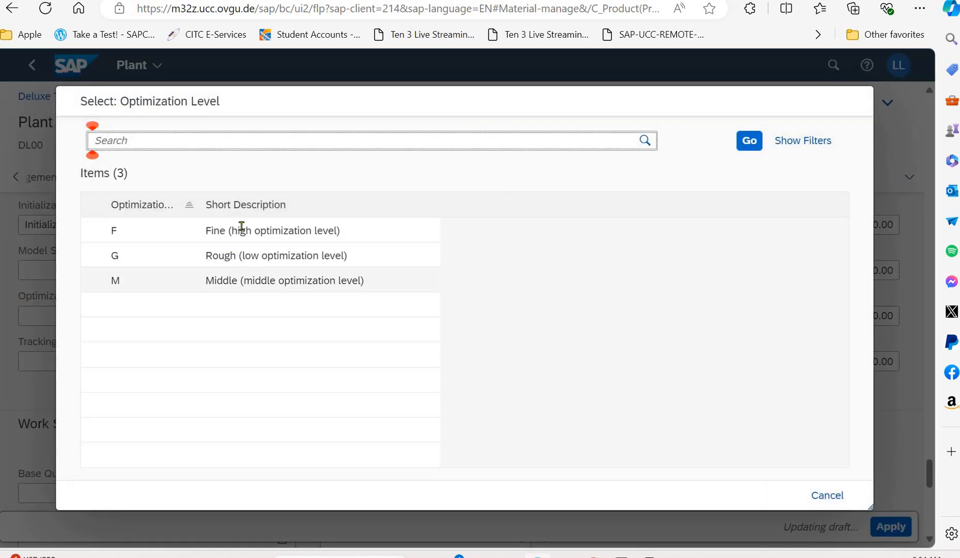
click(241, 230)
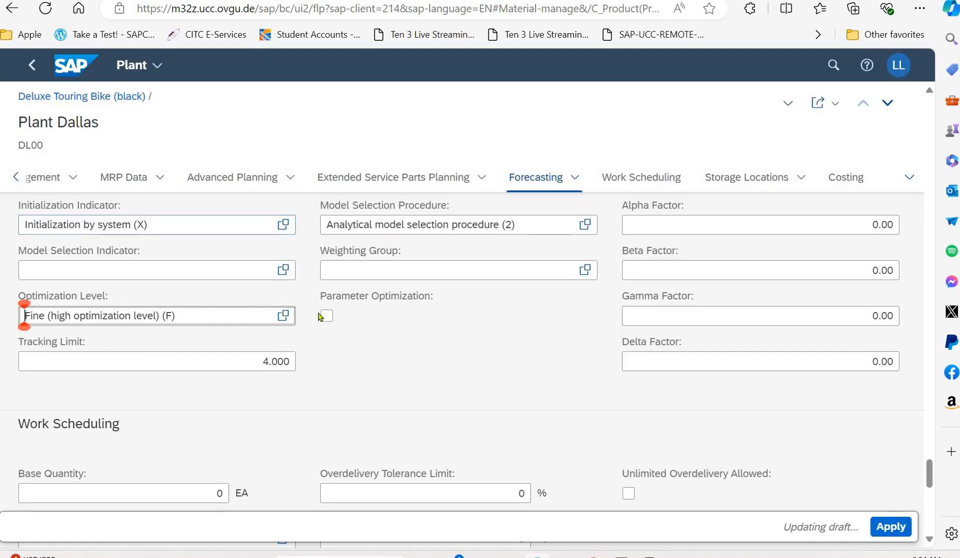
click(324, 316)
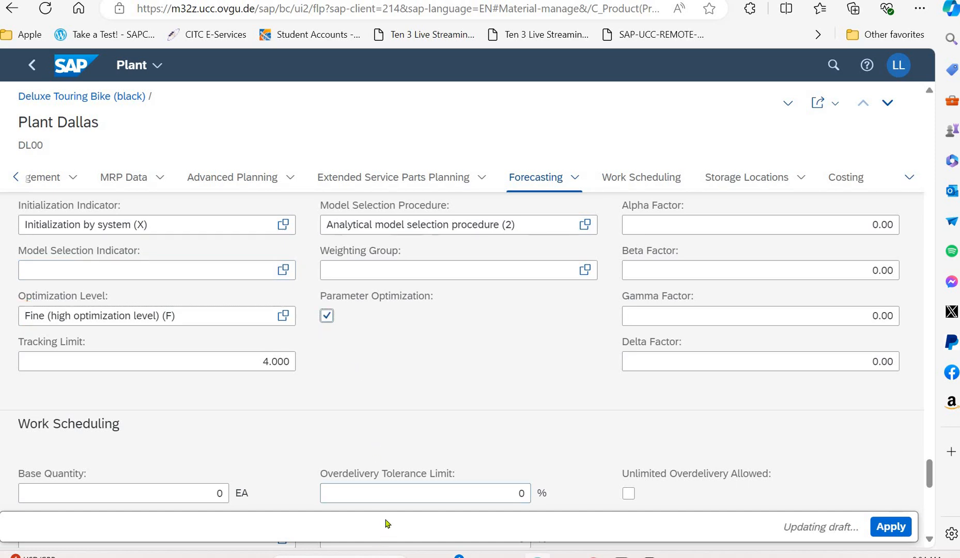
- Set the Alpha Factor to 0.20 and the Beta Factor to 0.10 in the forecasting control data
click(655, 220)
text(0.)
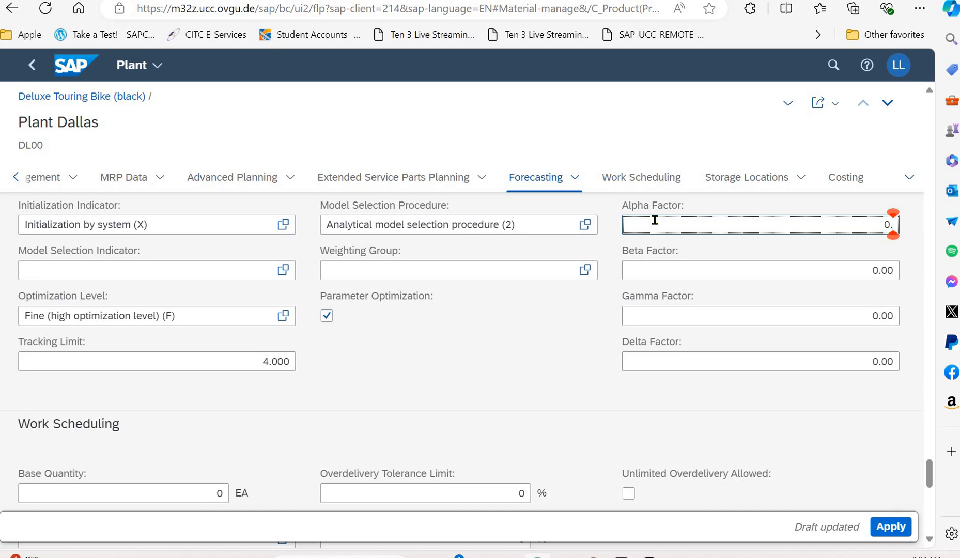
text(2)
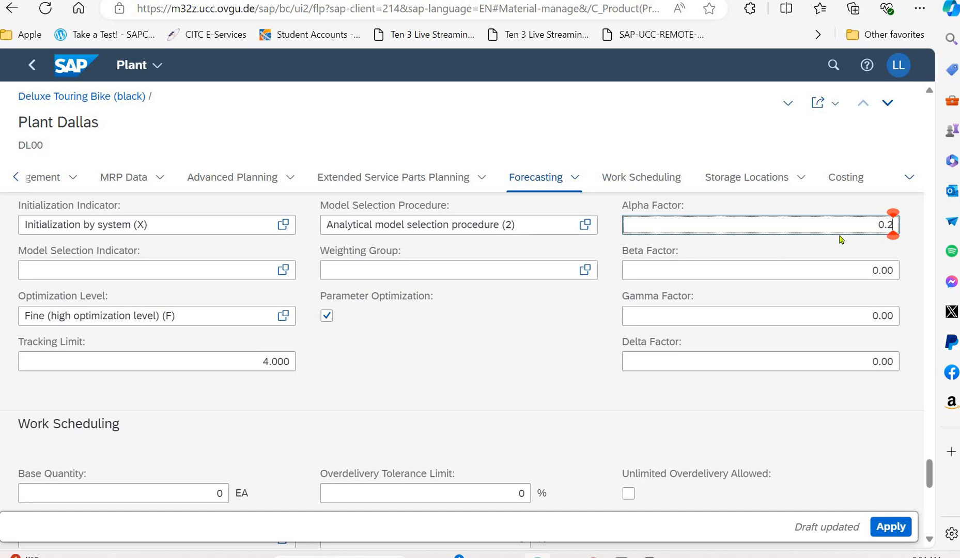
click(889, 276)
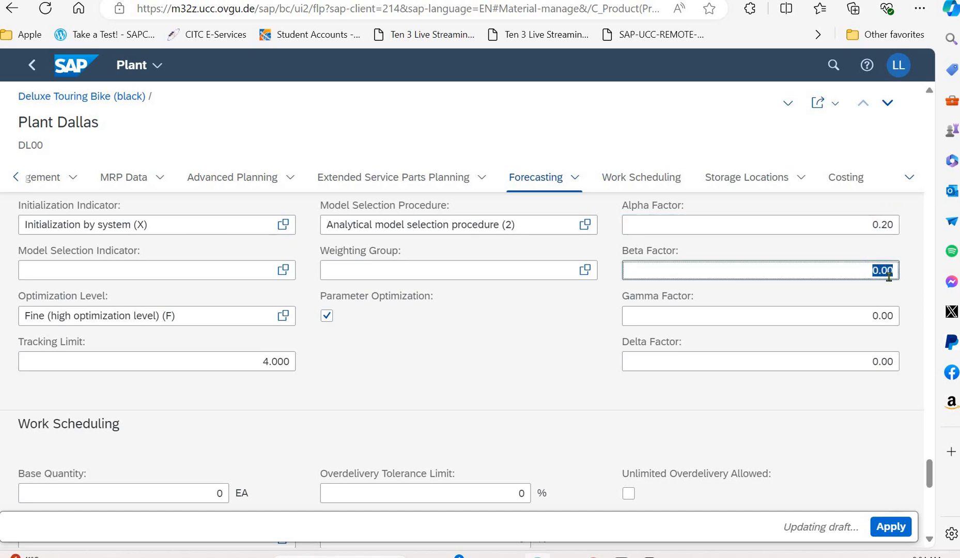
text(0.1)
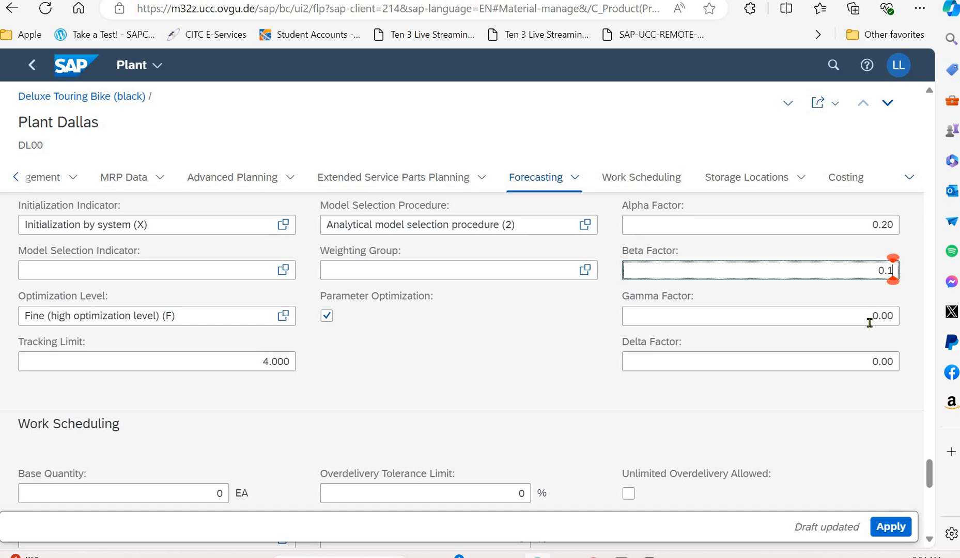
key(Tab)
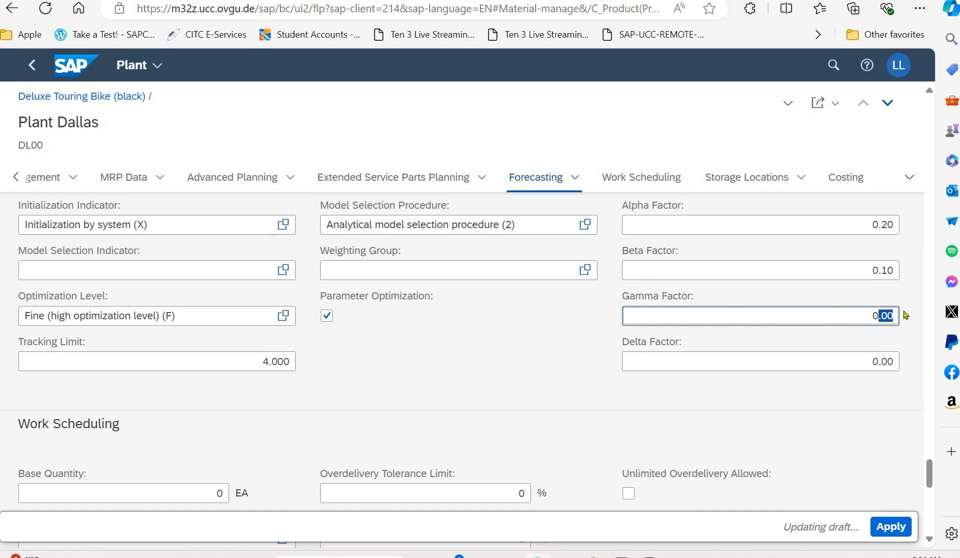
- Set both the Gamma Factor and the Delta Factor of the black bike to 0.30
text(0)
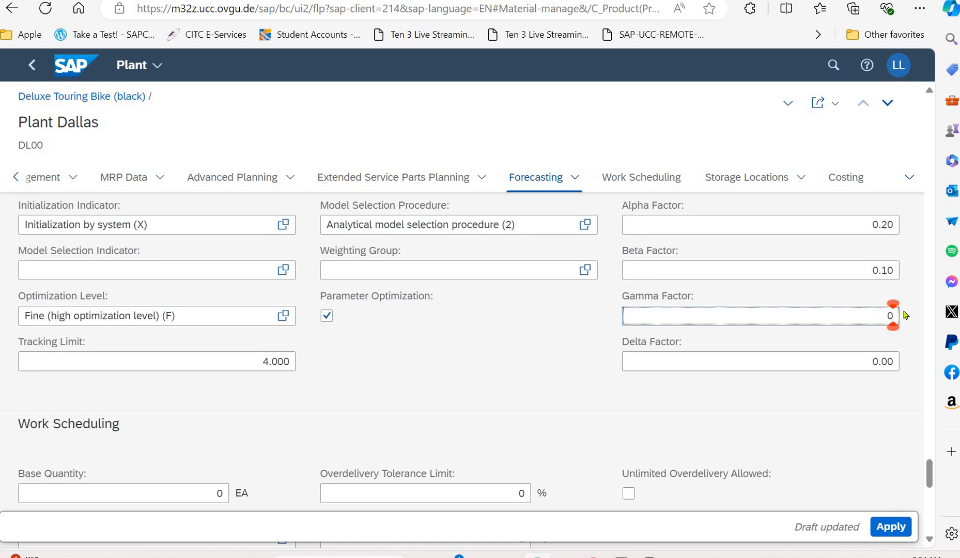
text(3)
key(BackSpace)
key(BackSpace)
text(0.3)
double_click(873, 361)
key(ctrl+a)
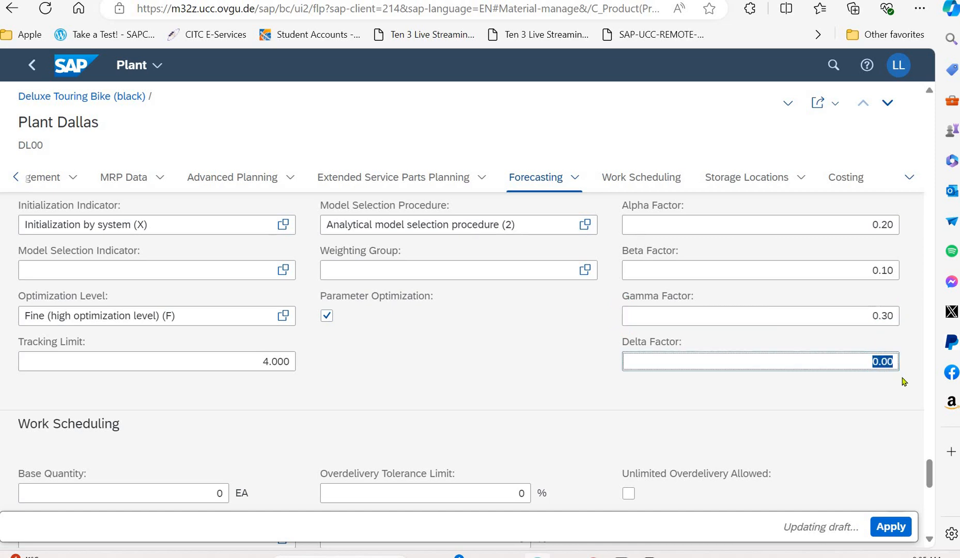
text(0.30)
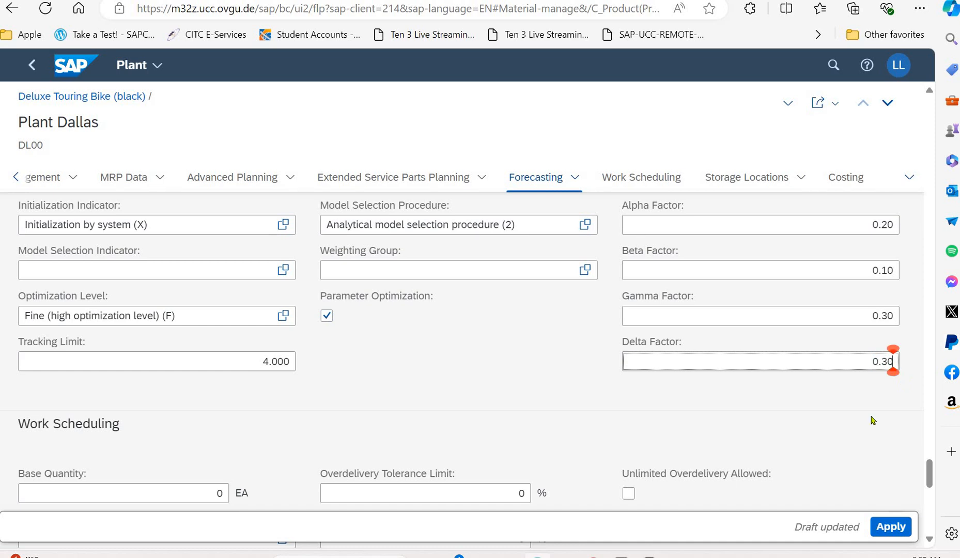
click(873, 423)
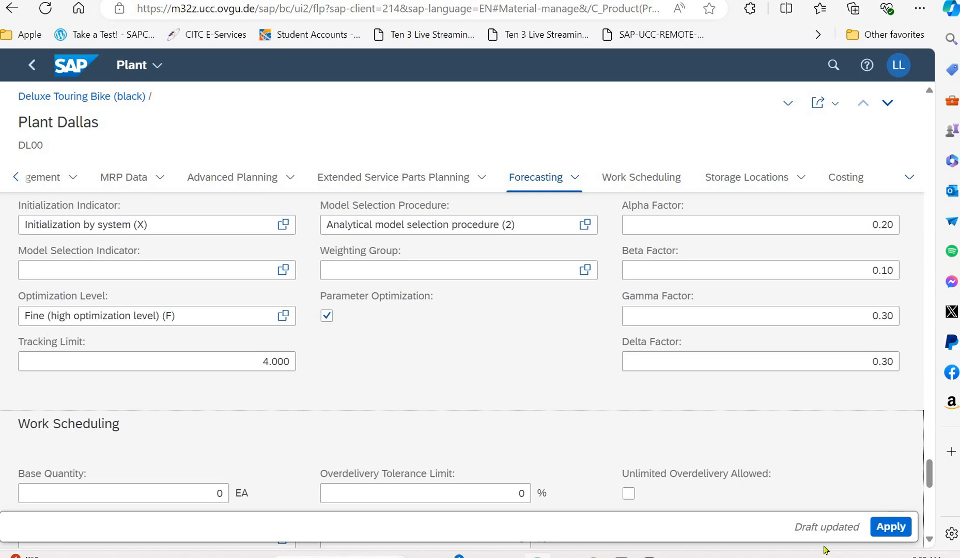
- Apply the Plant Dallas changes and save Deluxe Touring Bike (black)
click(890, 528)
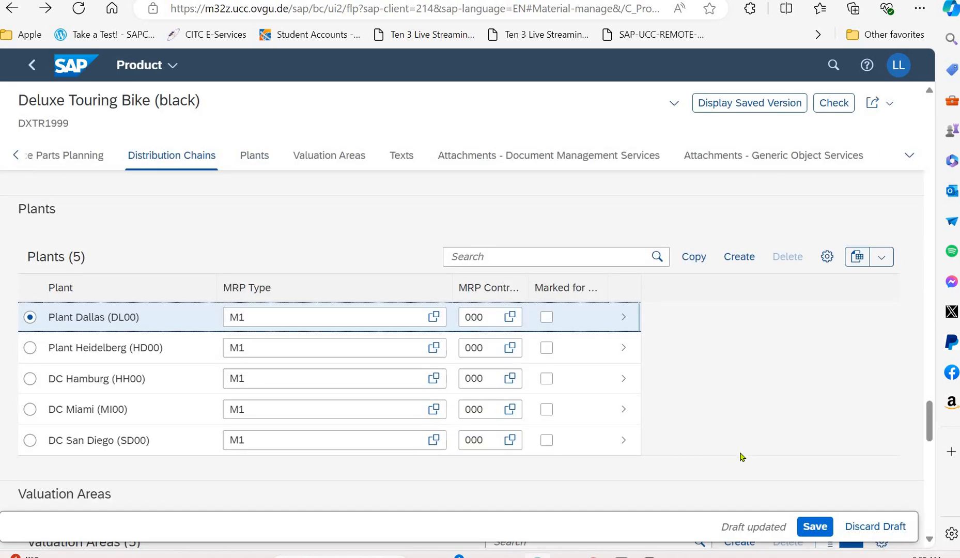
click(804, 527)
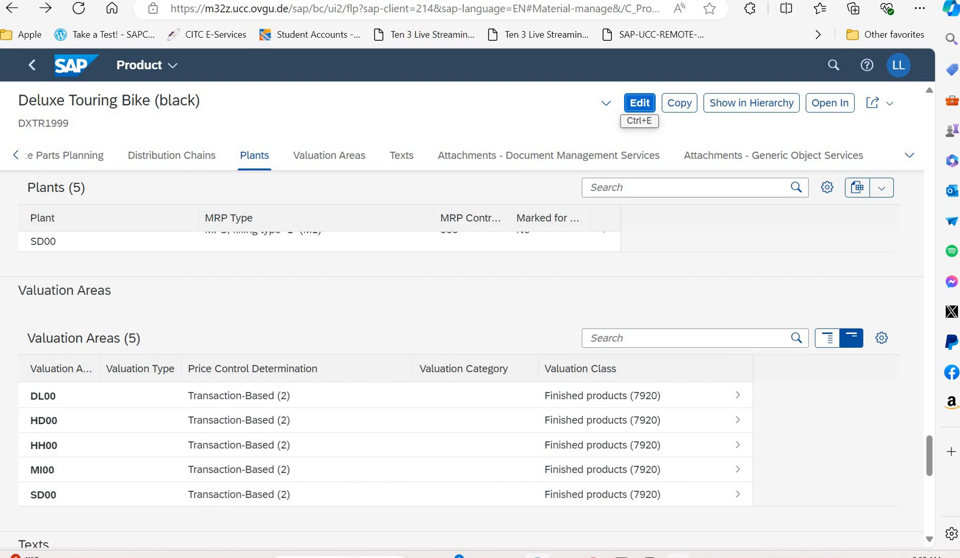
- Switch to the PowerPoint presentation ppt97C6.pptm and view the SAP s4 HANA Production Planning and Execution process slide
mouse_move(705, 554)
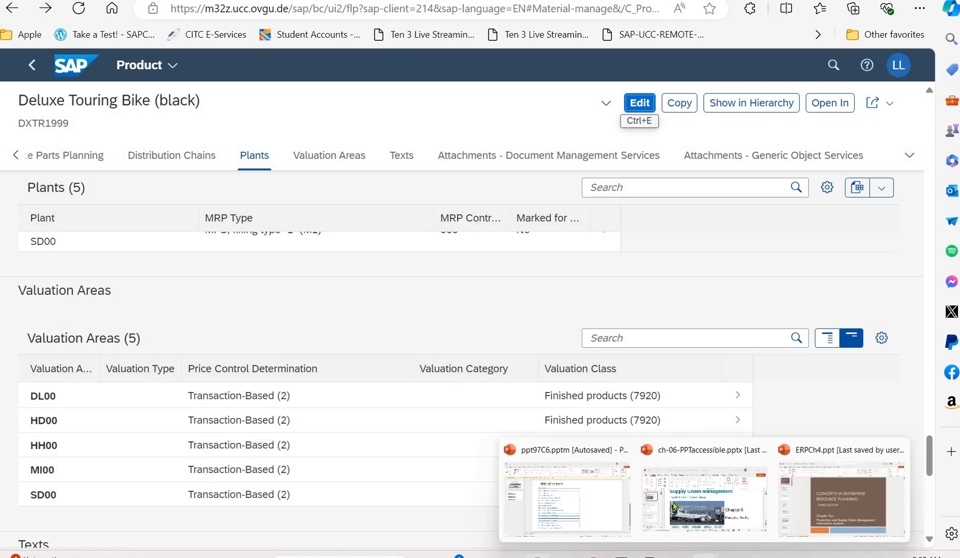
click(590, 504)
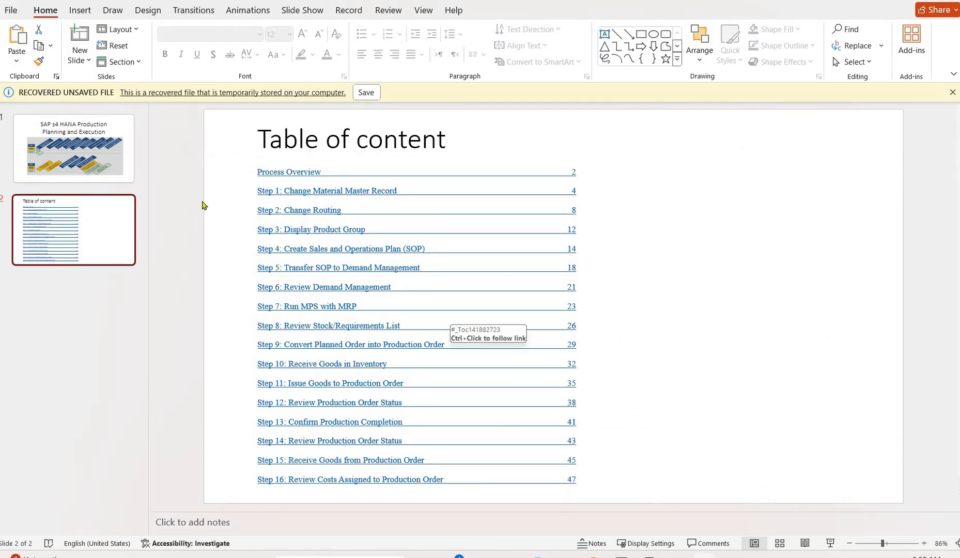
click(113, 161)
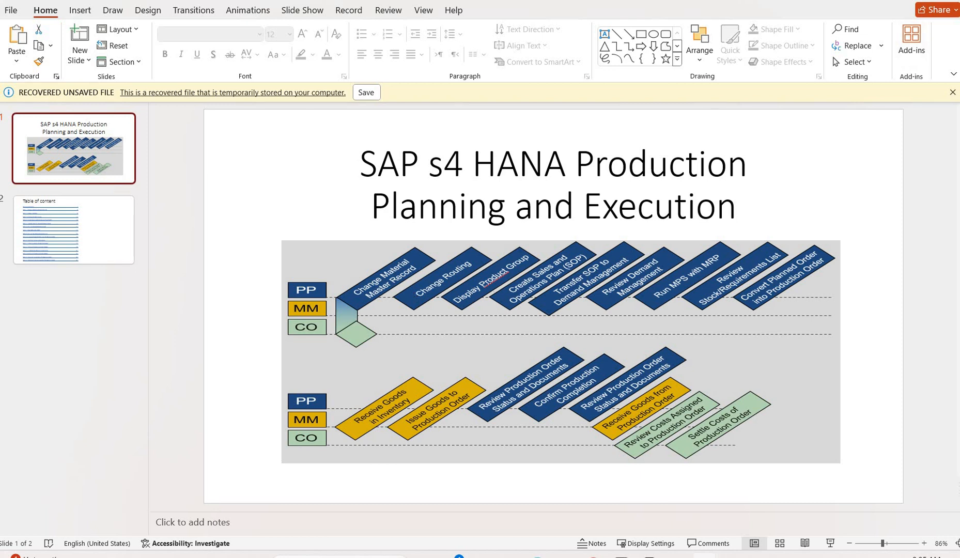
- Switch back to SAP in the browser, leave the product master data and open the Change Routing app
key(alt+Tab)
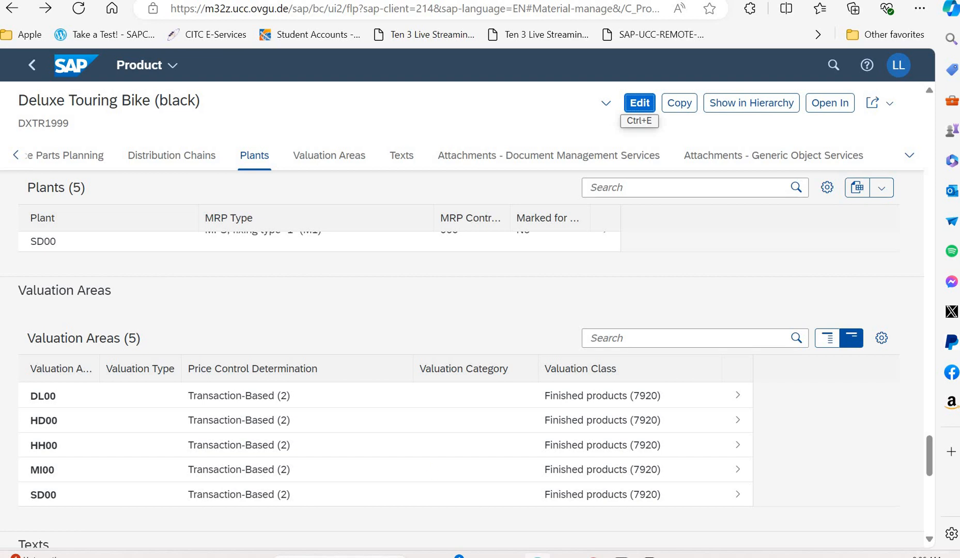
click(32, 65)
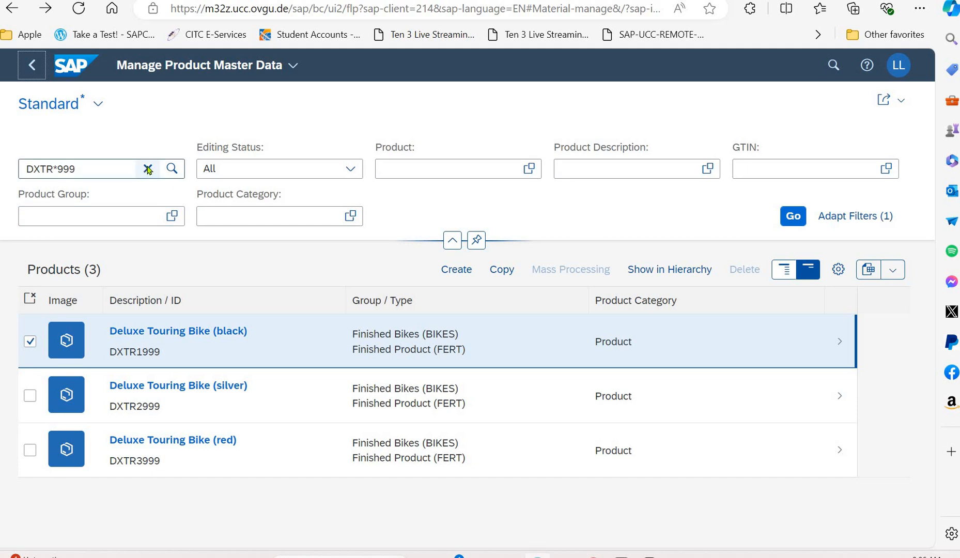
click(32, 65)
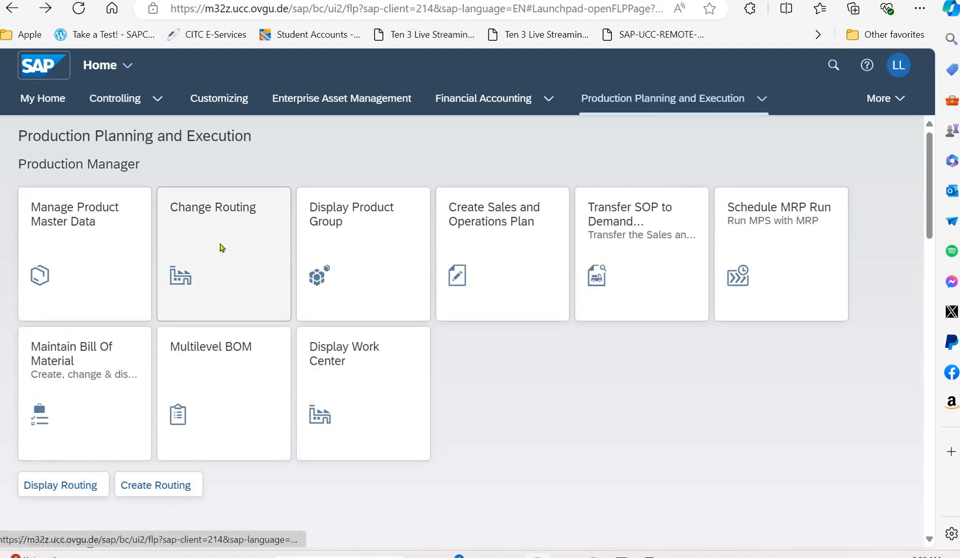
click(220, 248)
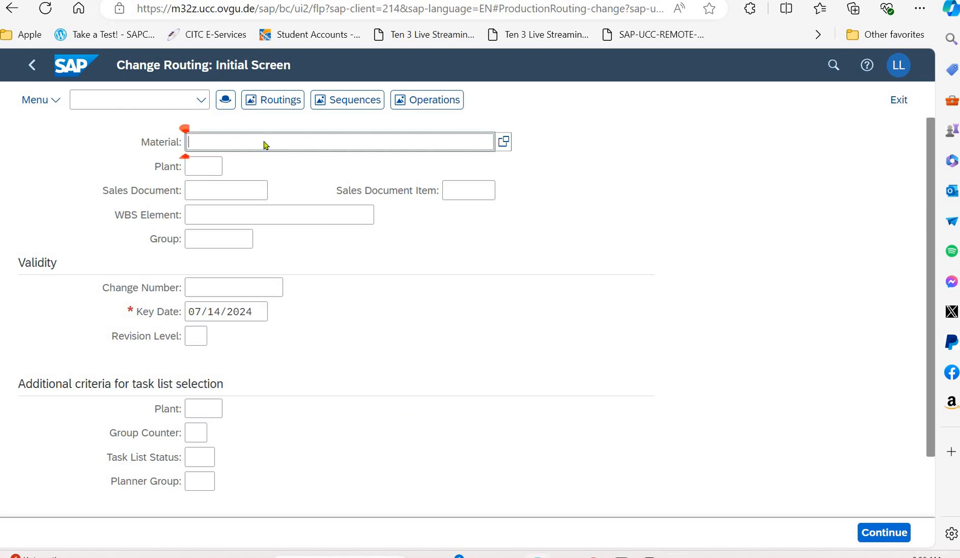
- Enter material DXTR3999 and plant DL00 as the routing selection criteria
text(DXTR3###)
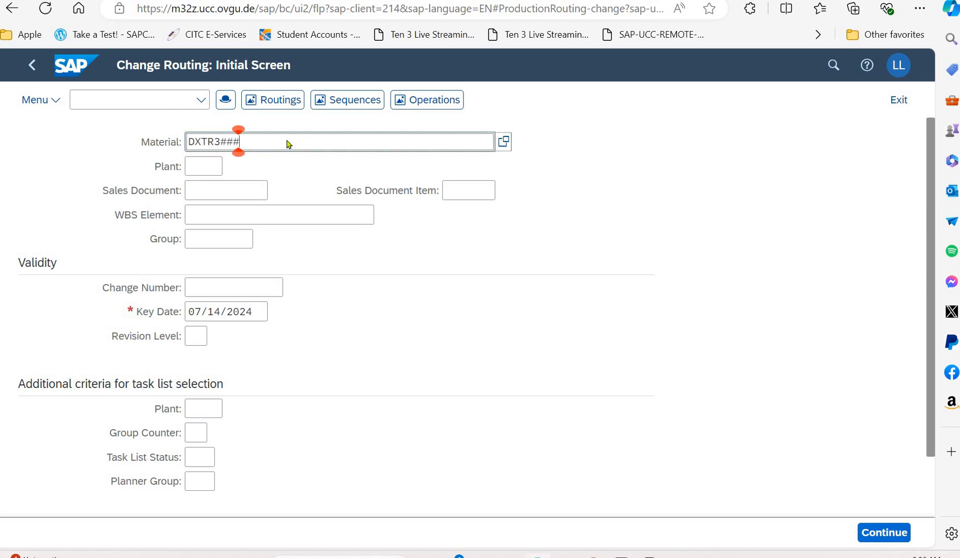
key(BackSpace)
key(BackSpace)
key(BackSpace)
text(999)
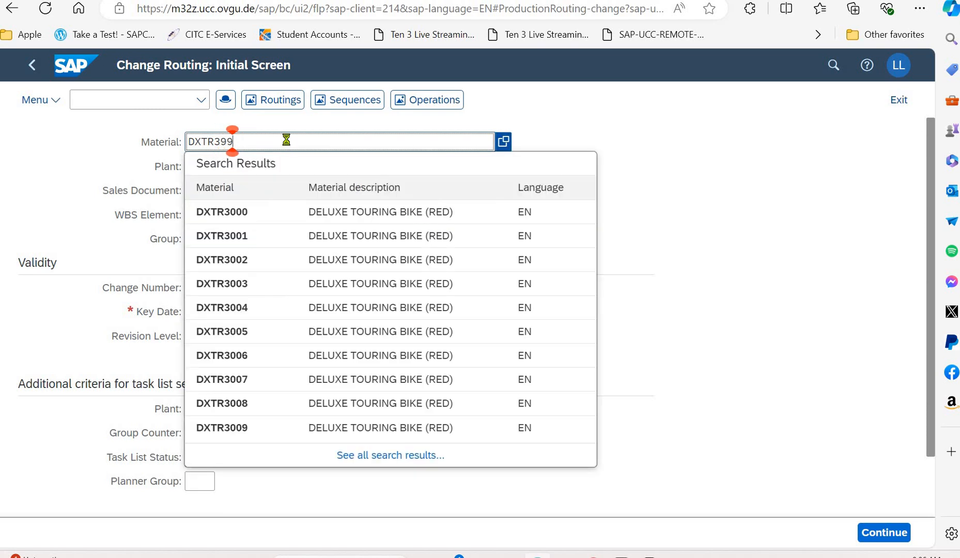
click(677, 141)
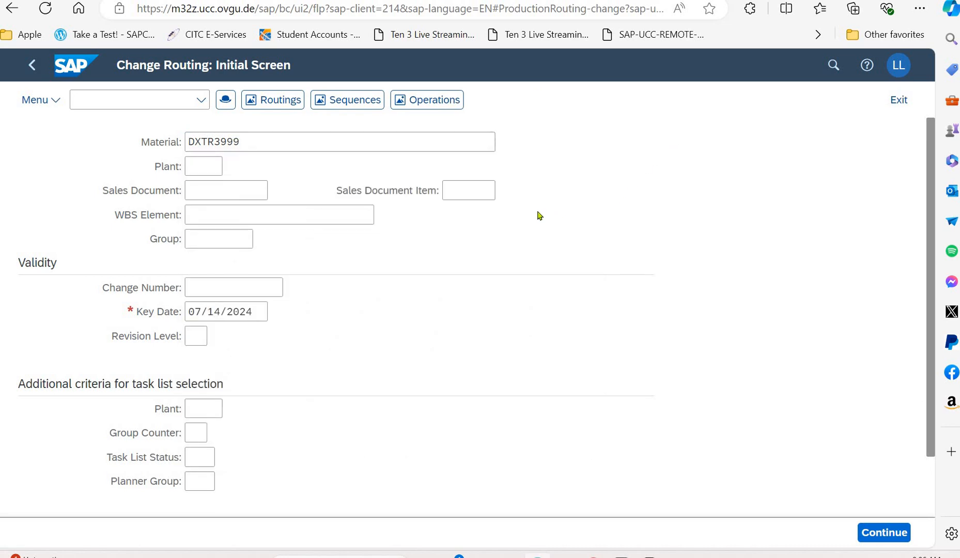
click(213, 169)
text(D)
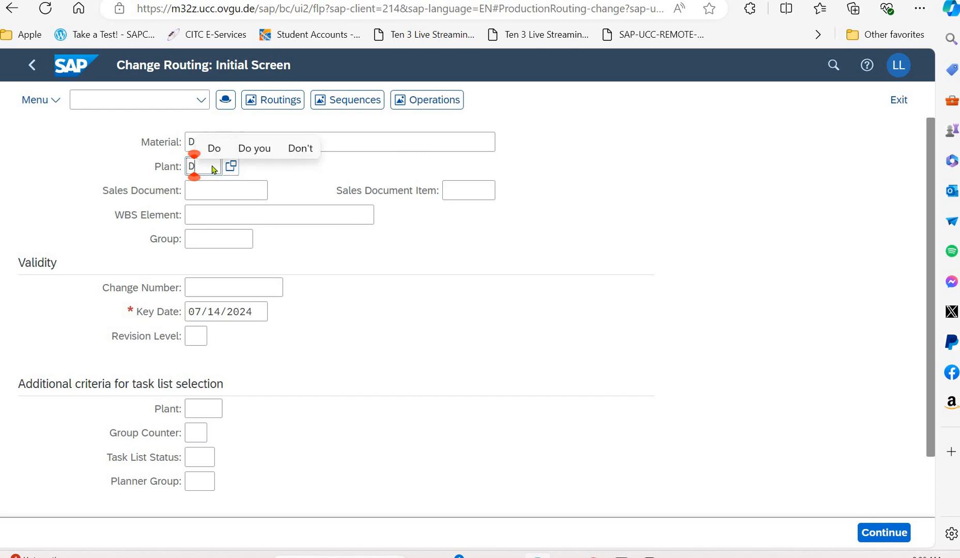
text(L00)
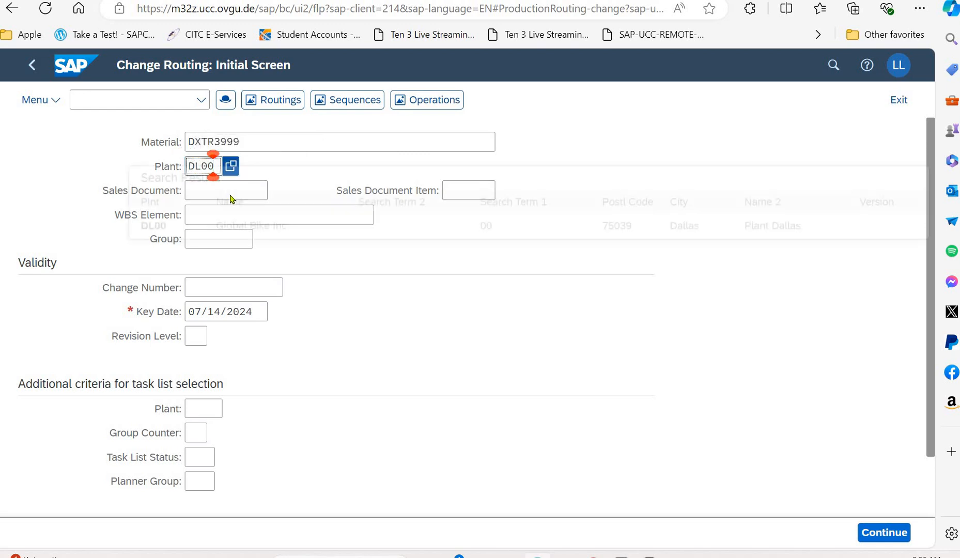
click(240, 238)
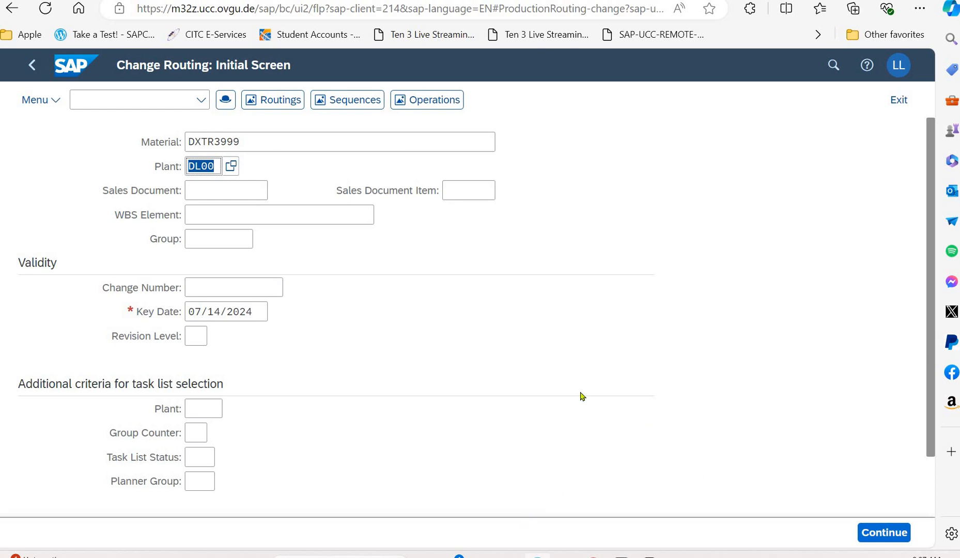
- Display the routing's operations and open the material component allocation for the red Deluxe Touring Bike
click(440, 102)
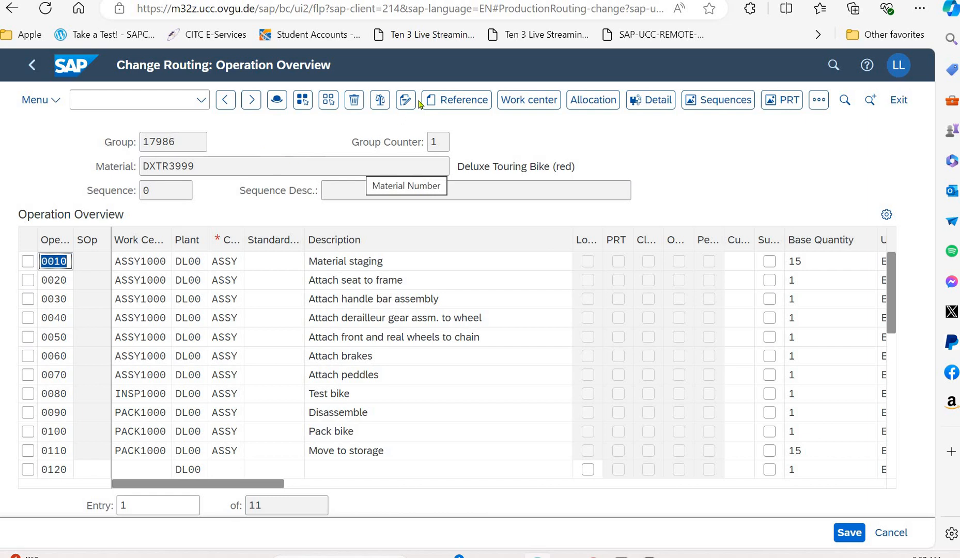
click(600, 105)
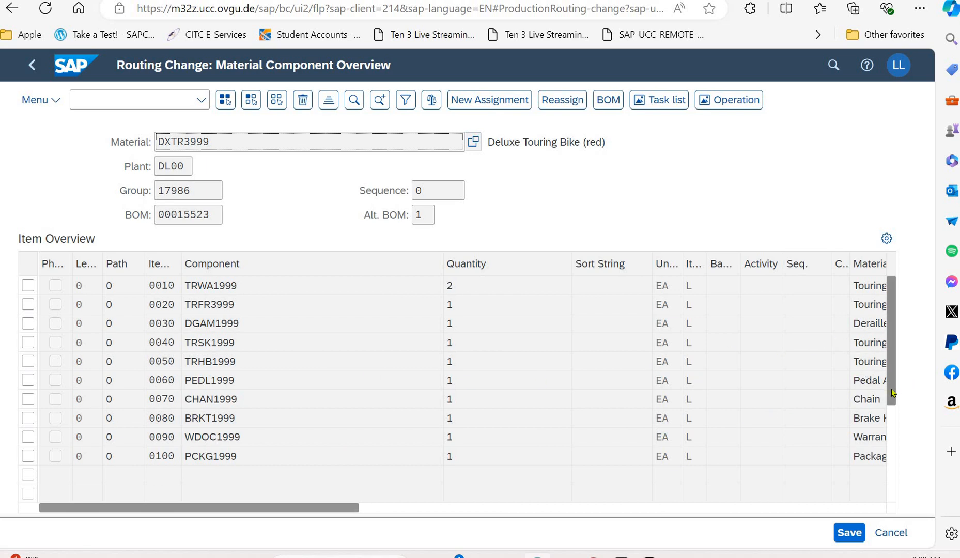
drag(893, 411, 884, 437)
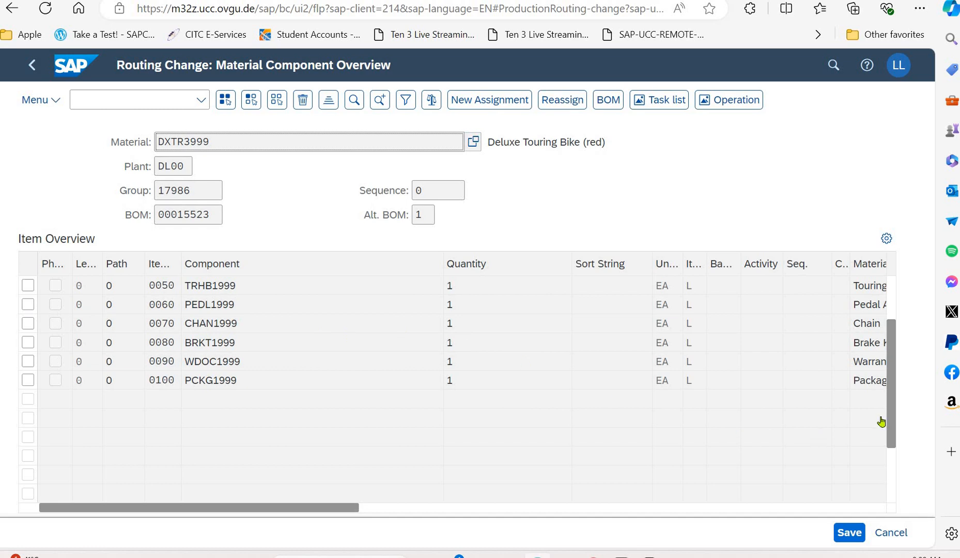
drag(894, 428, 897, 308)
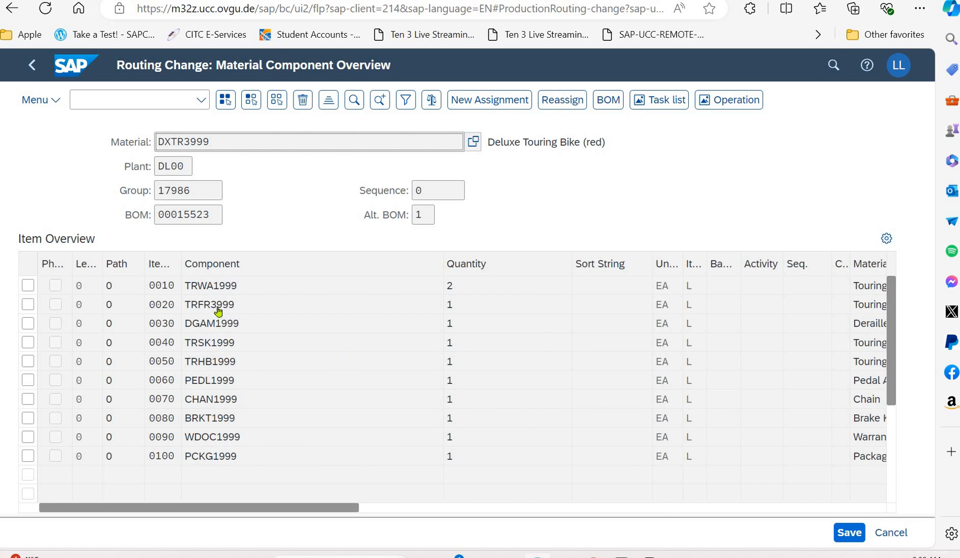
- Assign components TRFR3999 and TRSK1999 to activity 0020 of the routing
click(29, 305)
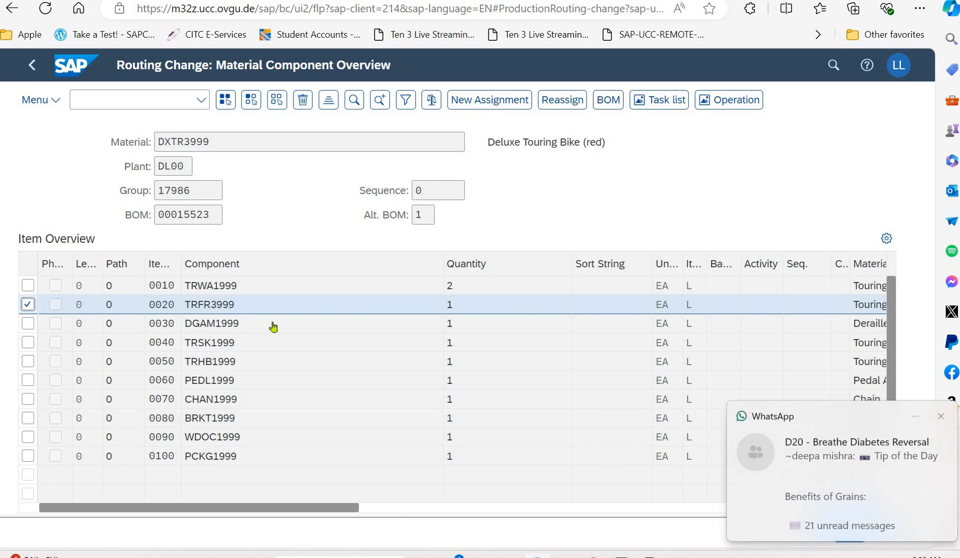
click(941, 416)
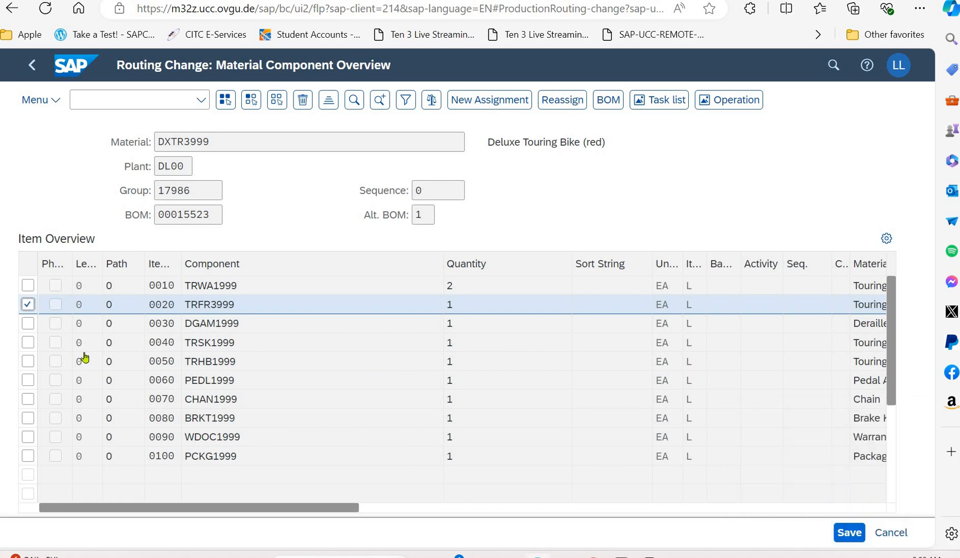
click(28, 342)
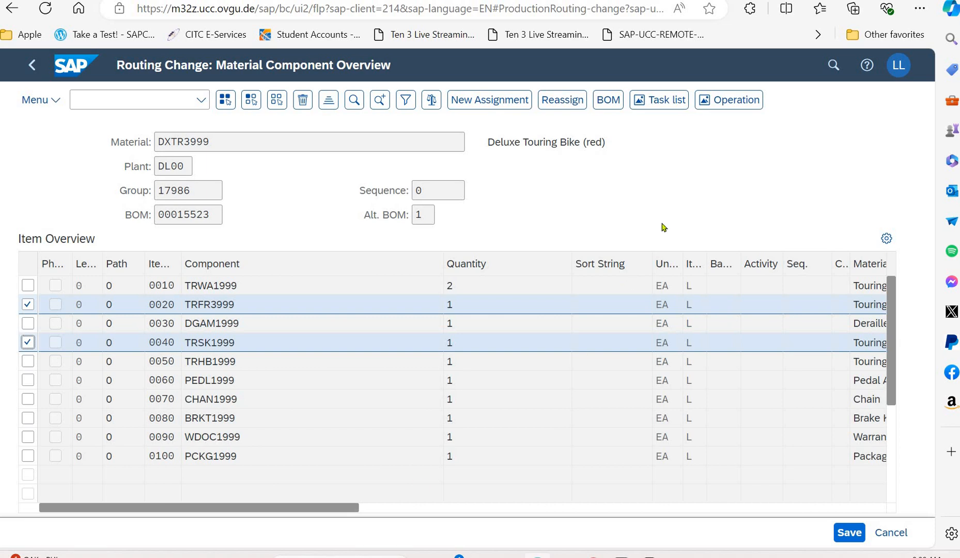
click(490, 99)
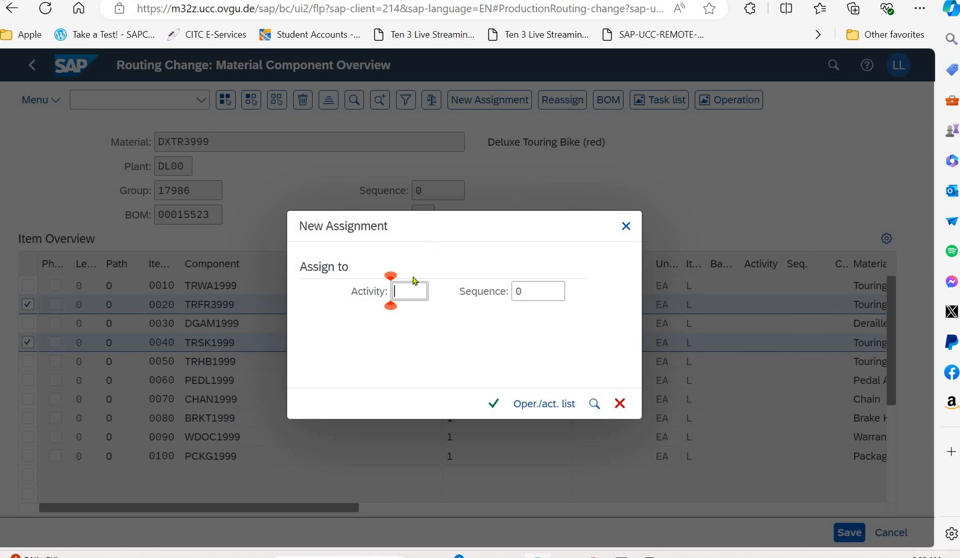
text(0020)
click(493, 408)
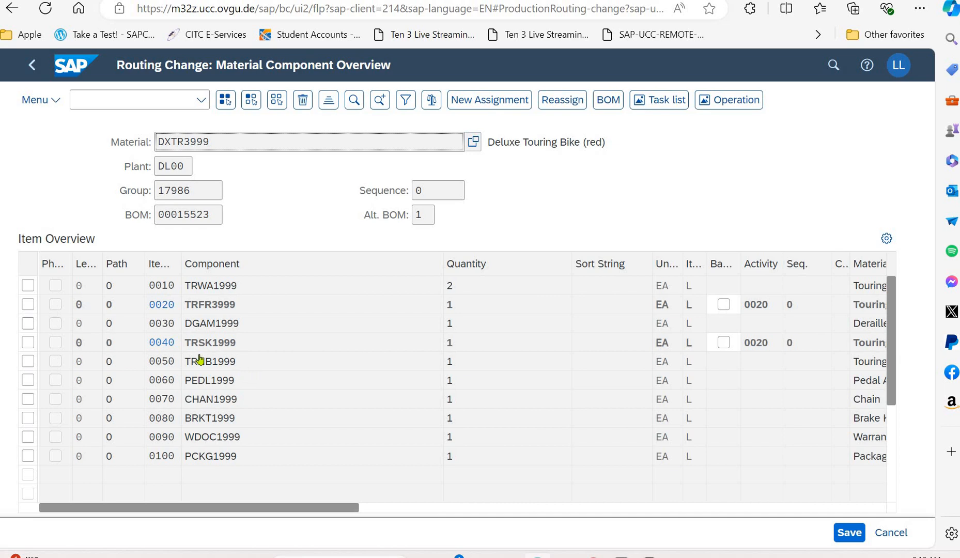
- Assign component TRHB1999 to activity 0030 of the routing
click(28, 362)
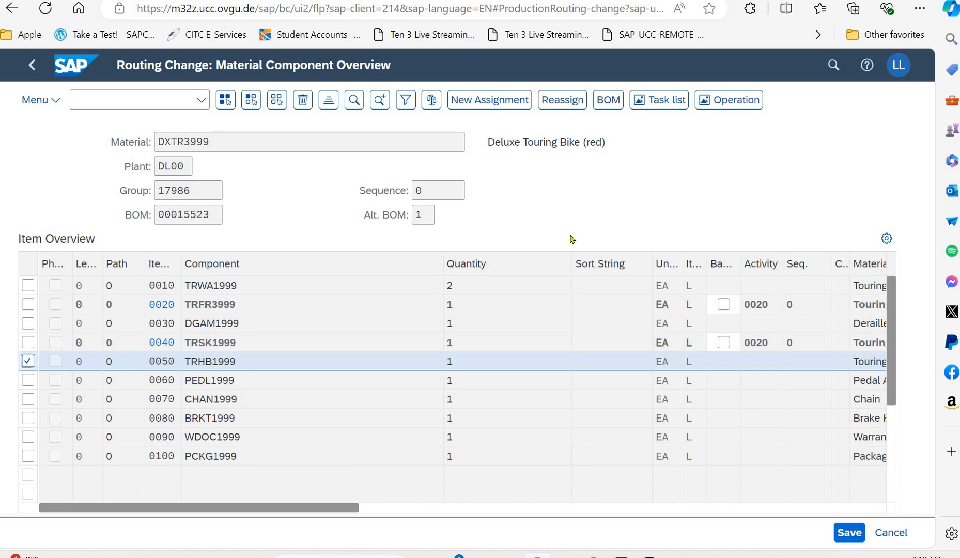
click(493, 101)
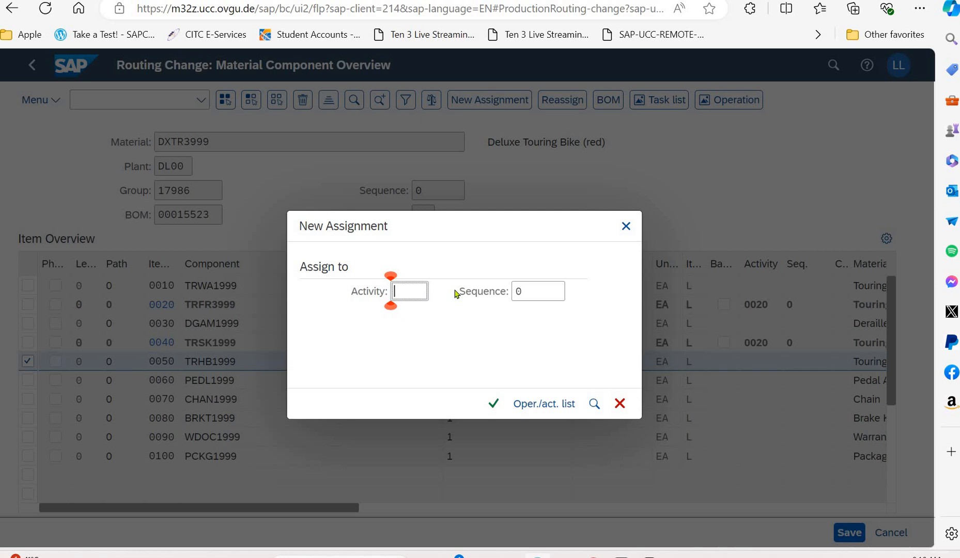
text(0030)
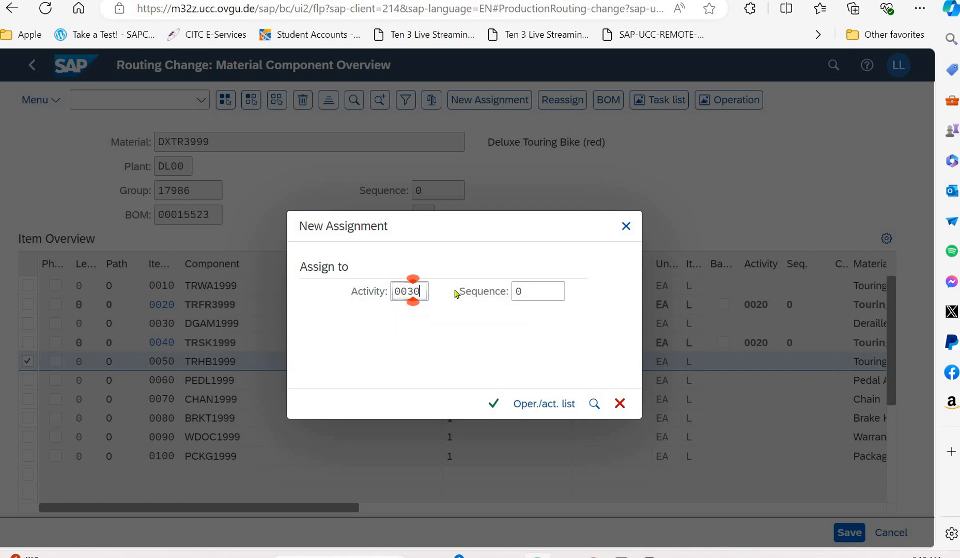
click(494, 404)
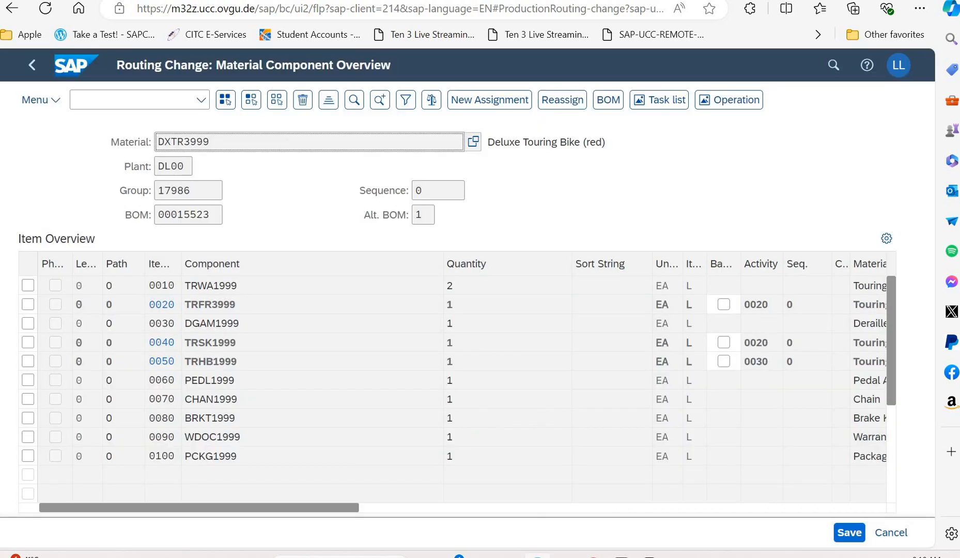
- Assign component TRWA1999 to activity 0040 of the routing
mouse_move(480, 555)
click(28, 286)
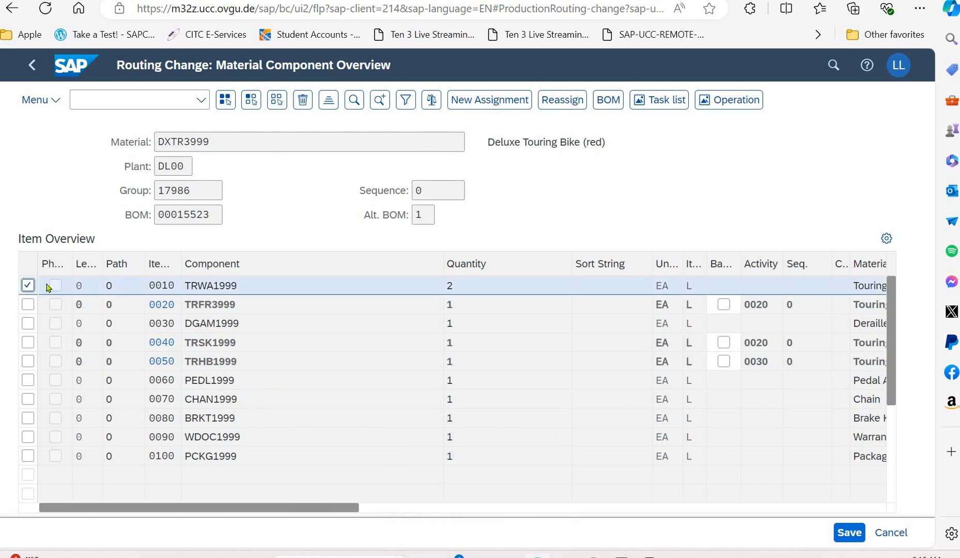
click(514, 100)
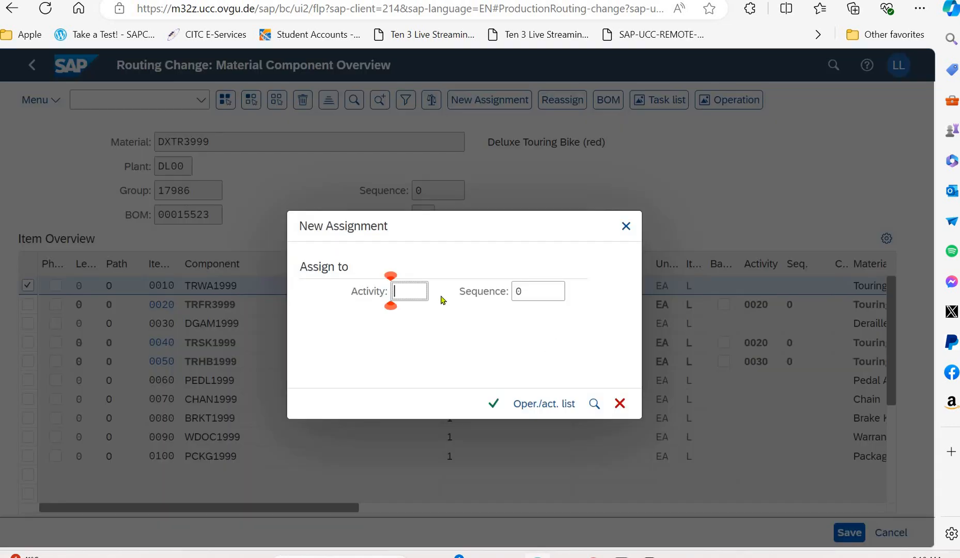
text(0040)
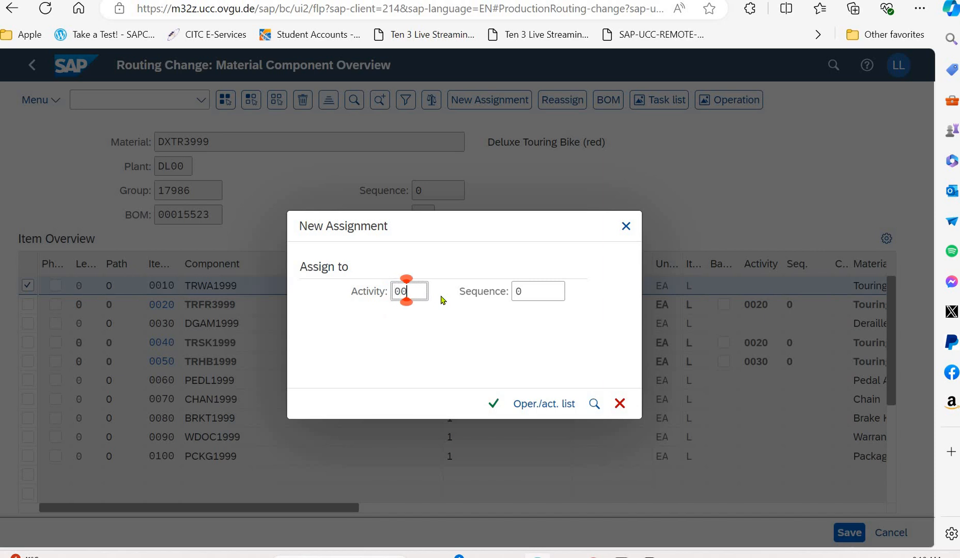
click(492, 405)
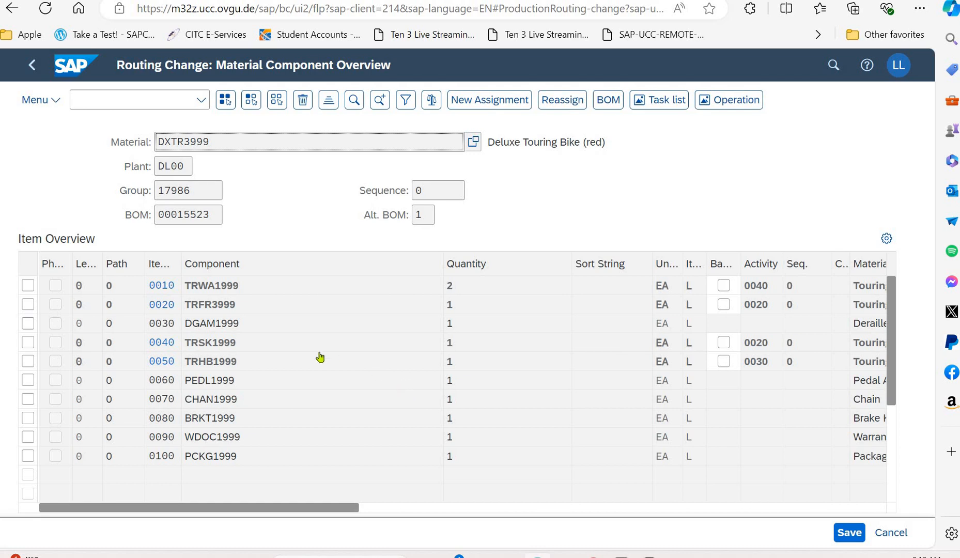
- Assign component DGAM1999 to activity 0040 of the routing
click(27, 324)
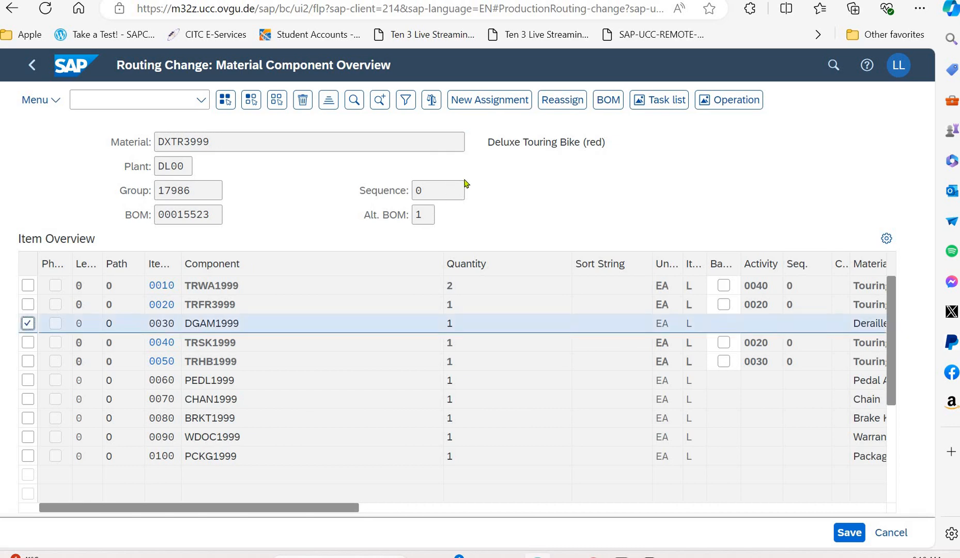
click(491, 101)
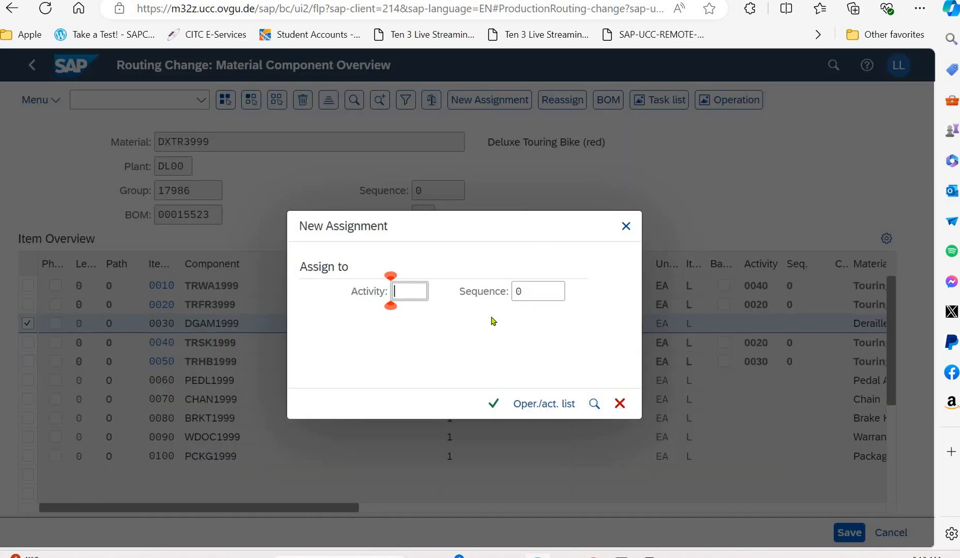
text(0040)
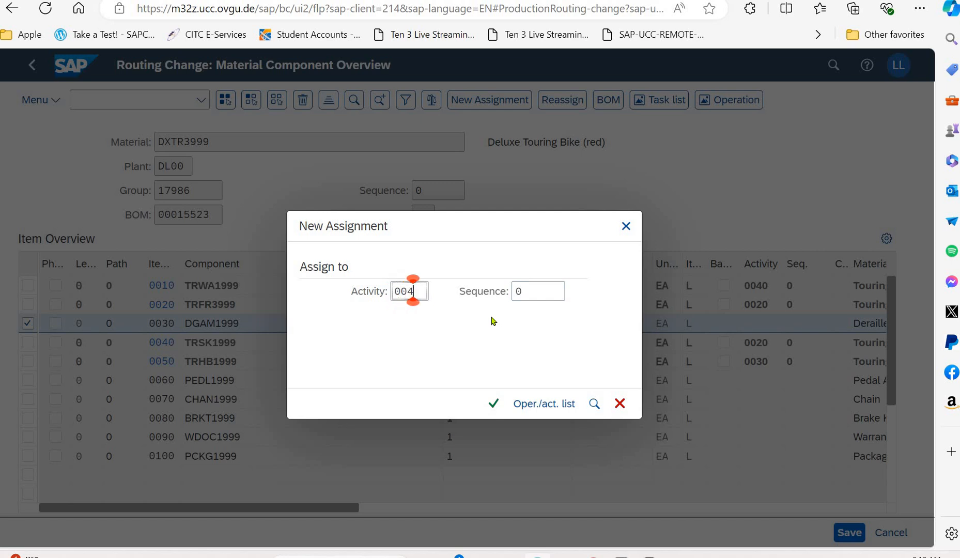
click(489, 402)
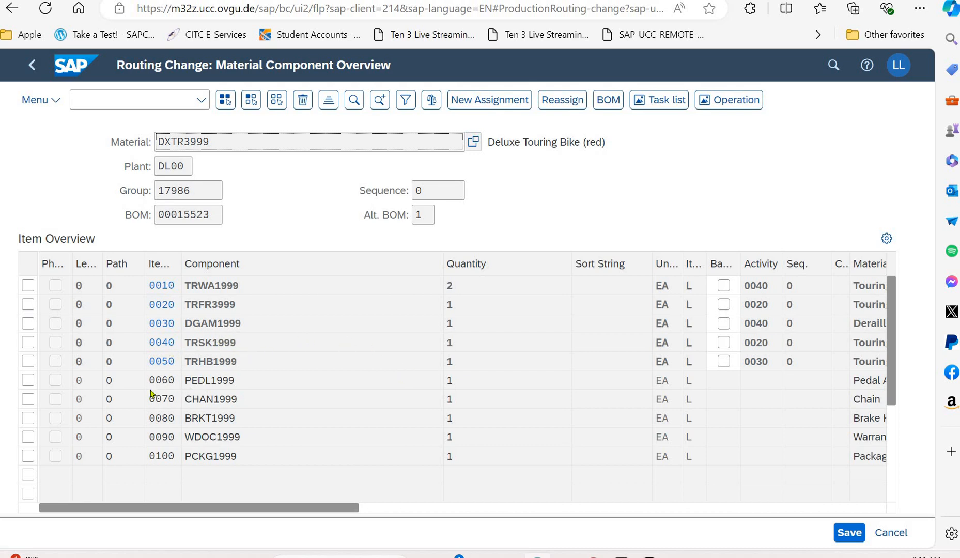
- Assign component CHAN1999 to activity 0050 of the routing
click(28, 399)
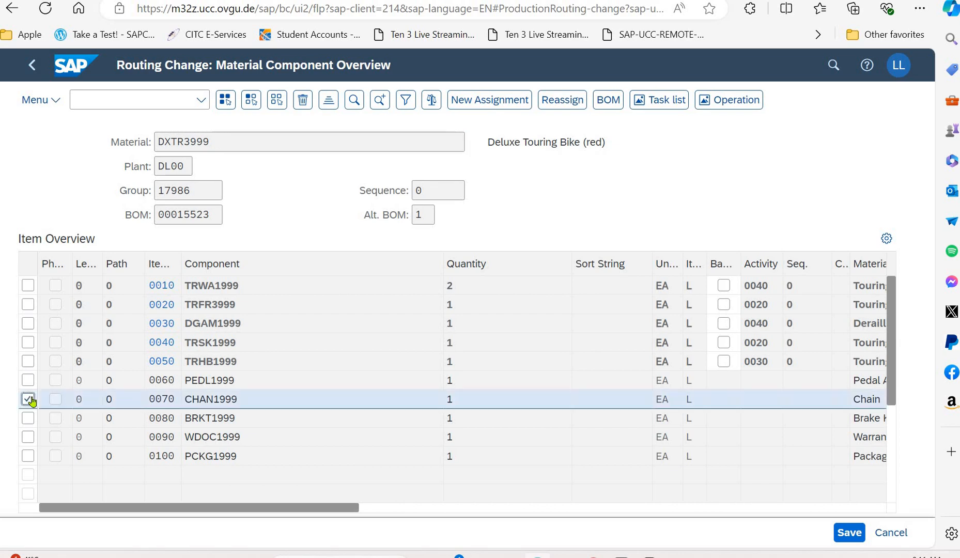
click(513, 101)
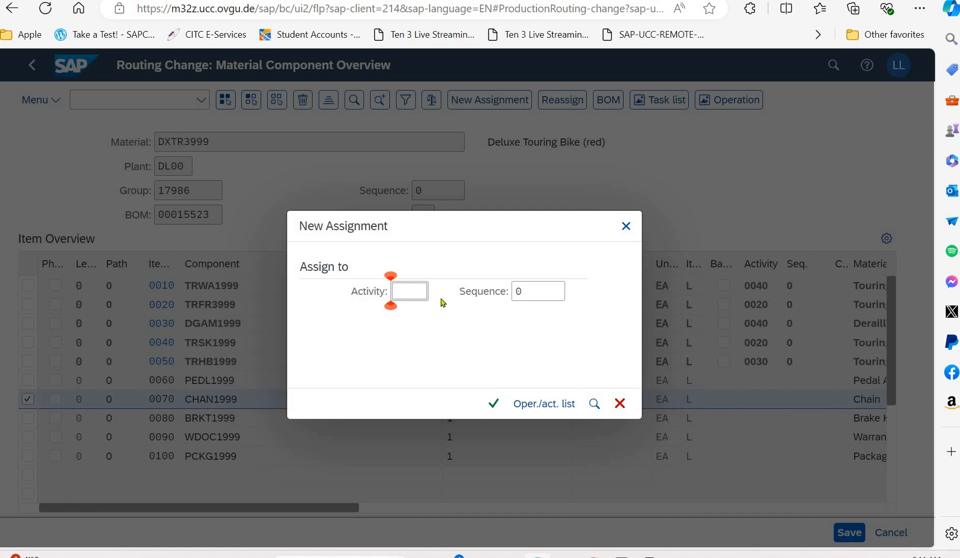
text(0050)
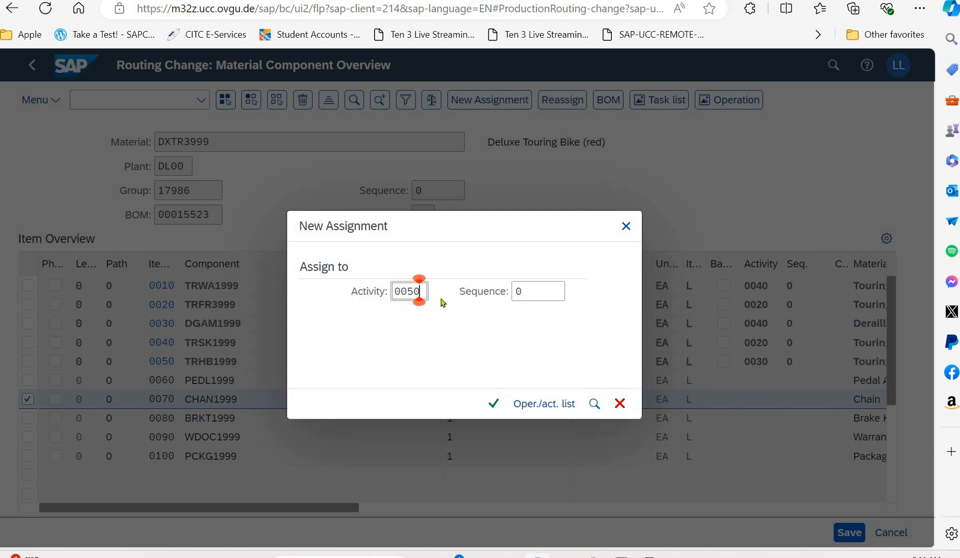
click(492, 402)
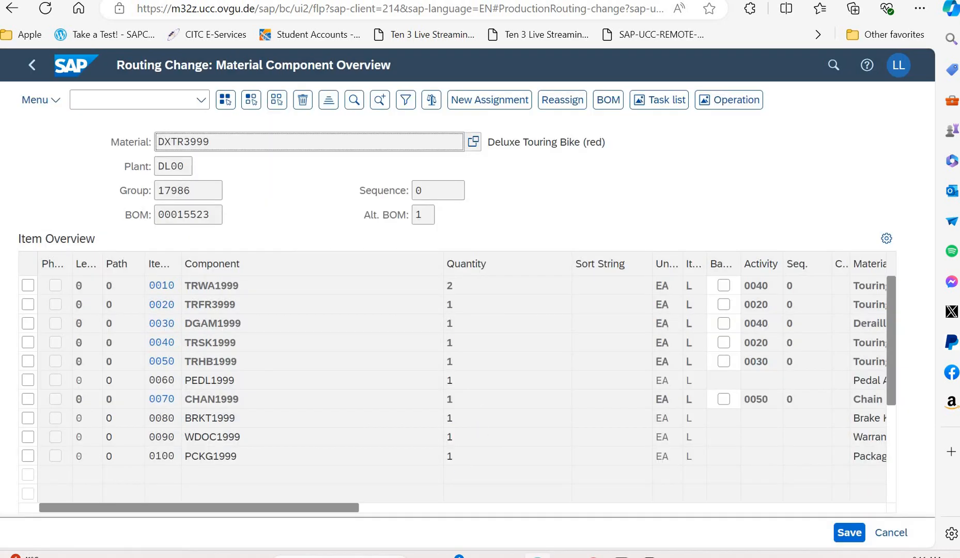
- Assign component BRKT1999 to activity 0060 of the routing
click(28, 420)
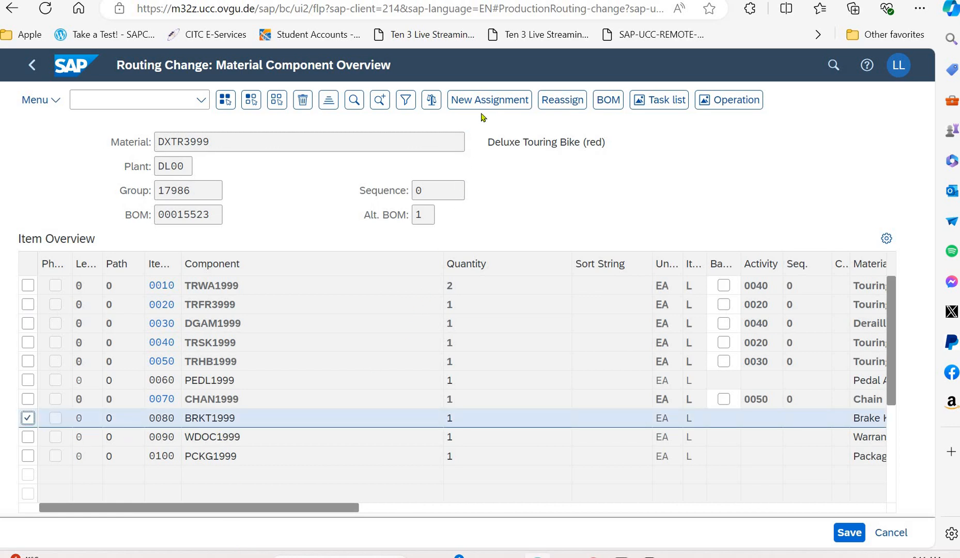
click(494, 101)
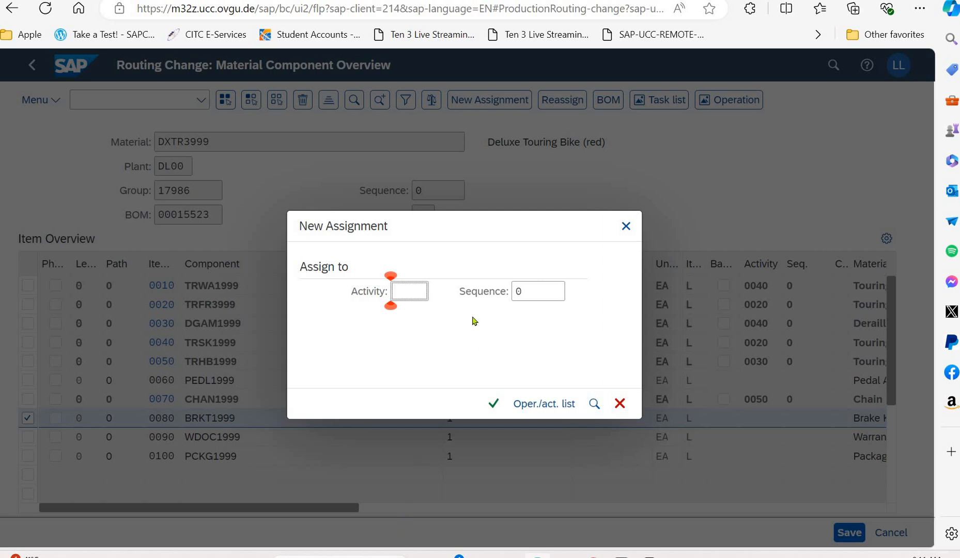
text(0060)
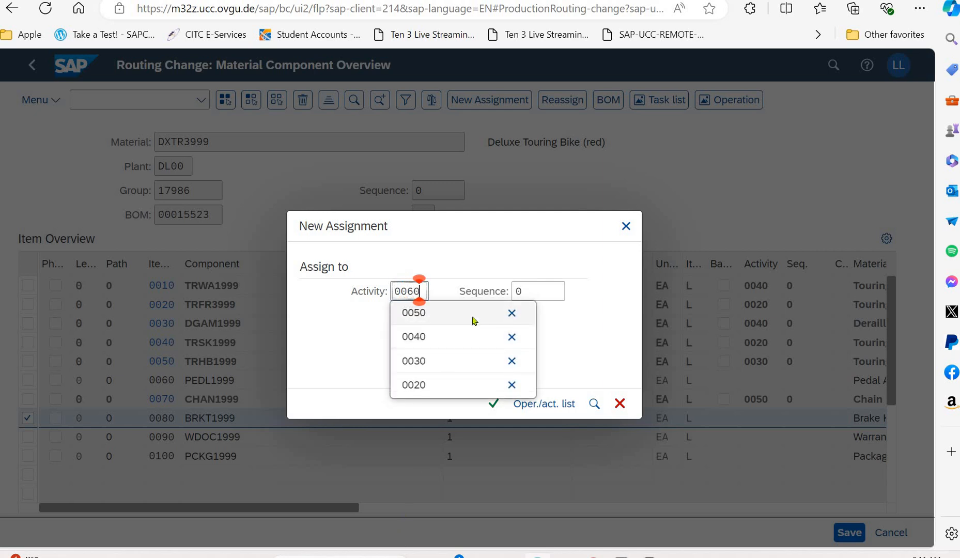
key(Escape)
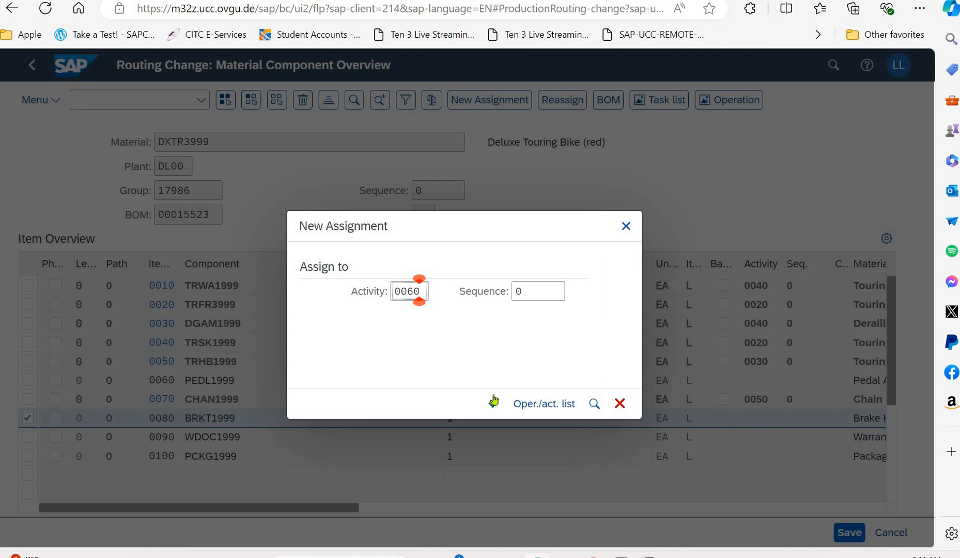
key(Return)
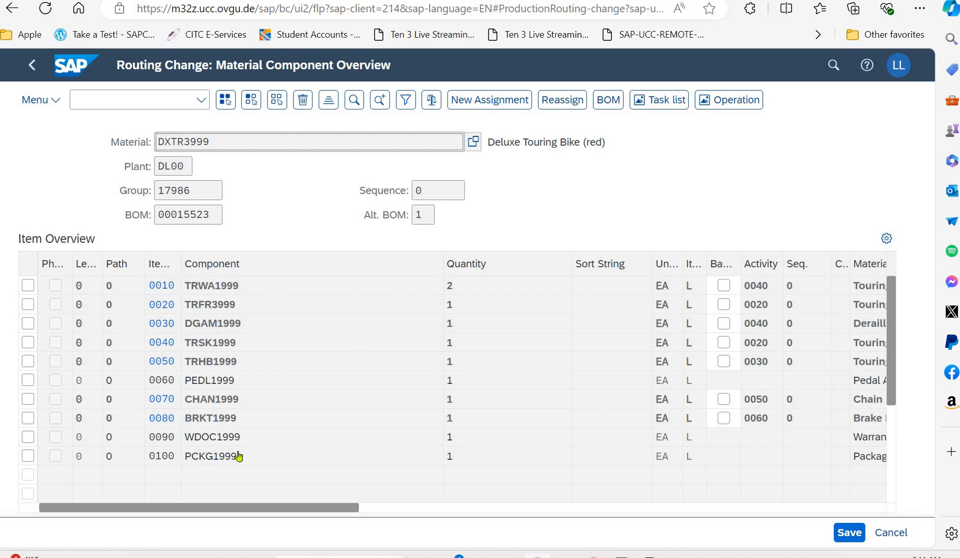
- Assign component PEDL1999 to activity 0070 of the routing
click(28, 380)
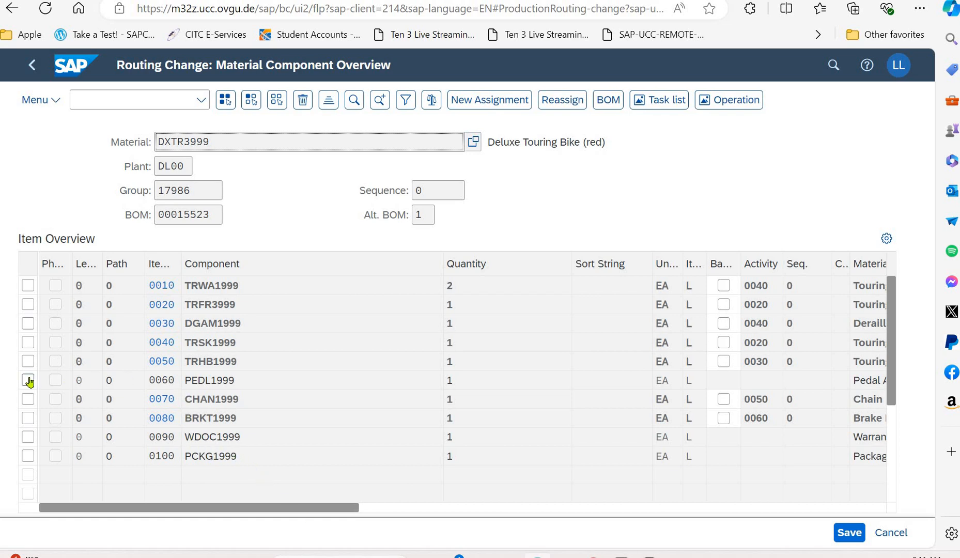
click(489, 100)
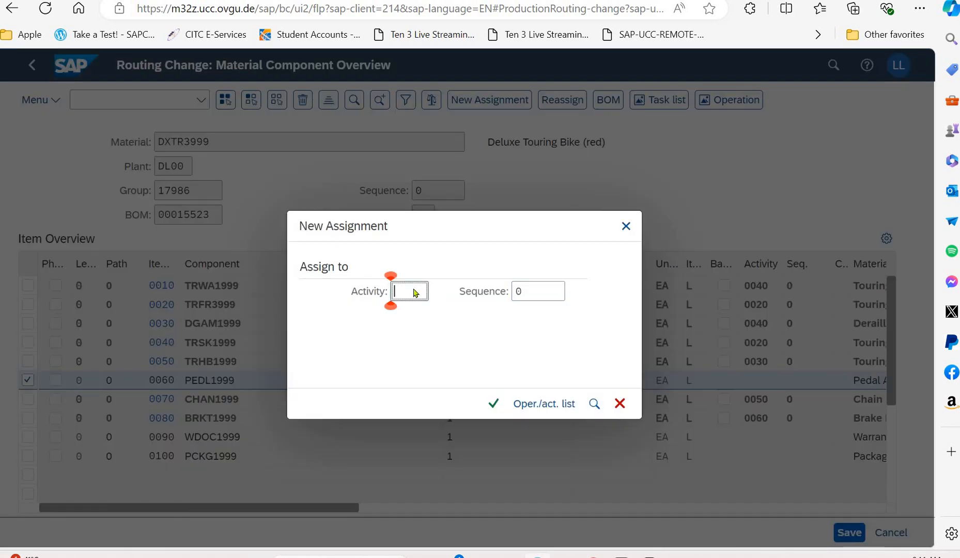
text(0070)
click(496, 405)
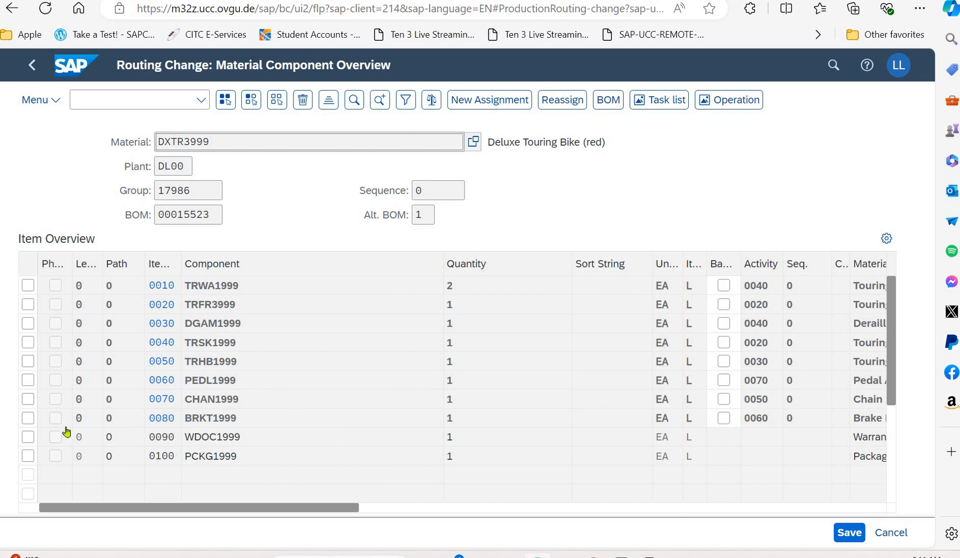
- Assign component WDOC1999 to activity 0100 of the routing
click(28, 438)
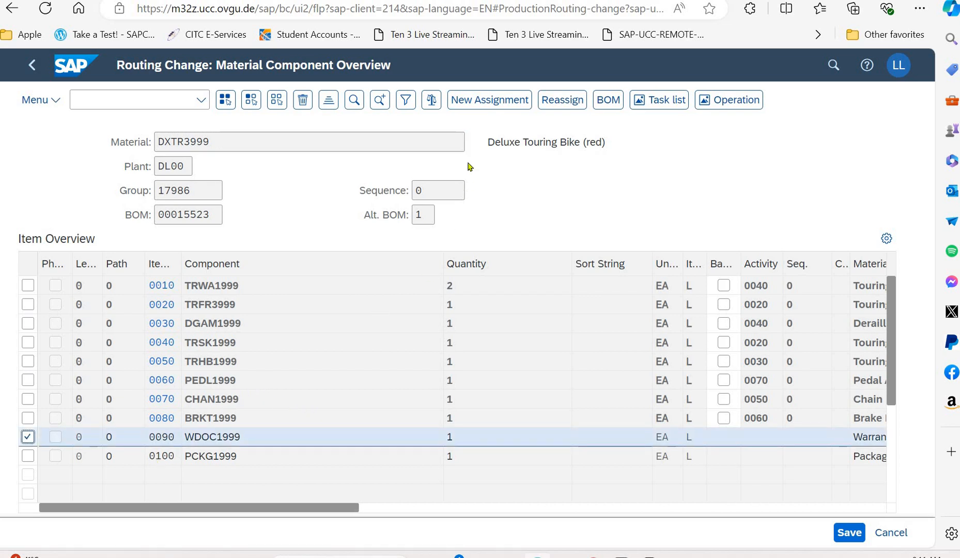
click(491, 101)
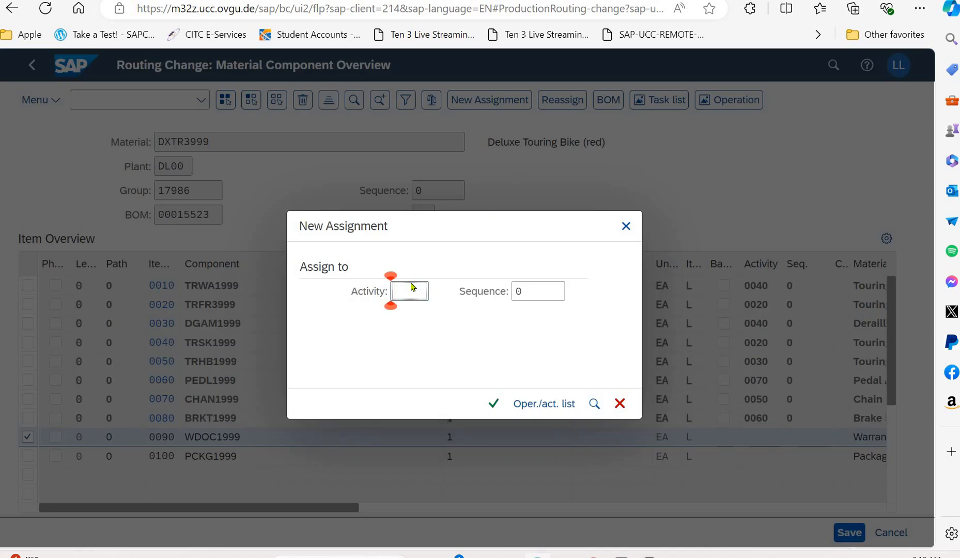
text(0100)
click(493, 406)
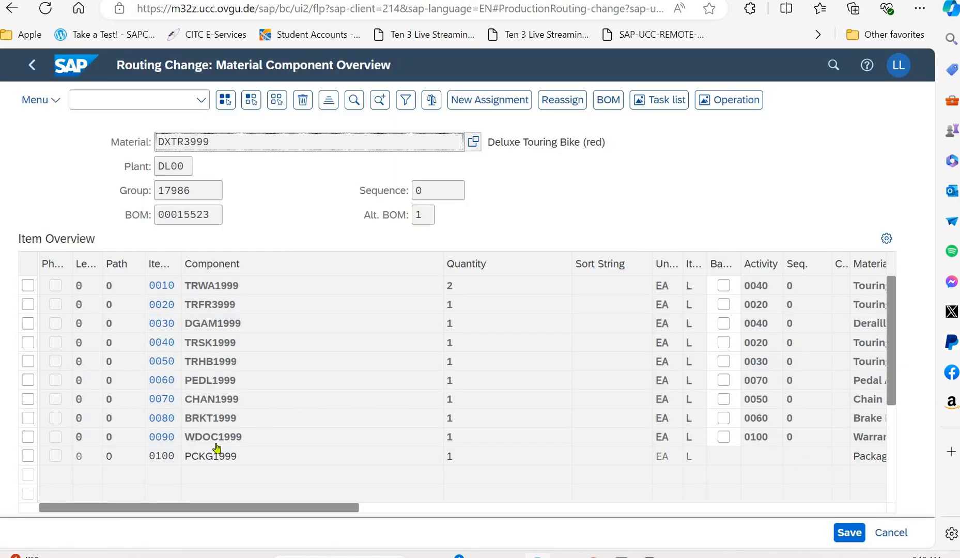
- Assign component PCKG1999 to activity 0100 and save the routing for DXTR3999
click(28, 456)
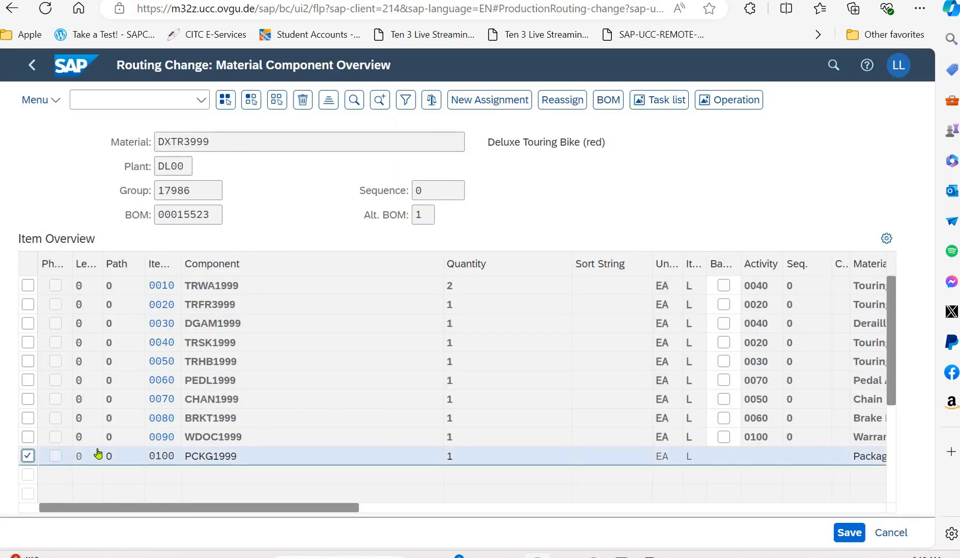
click(517, 101)
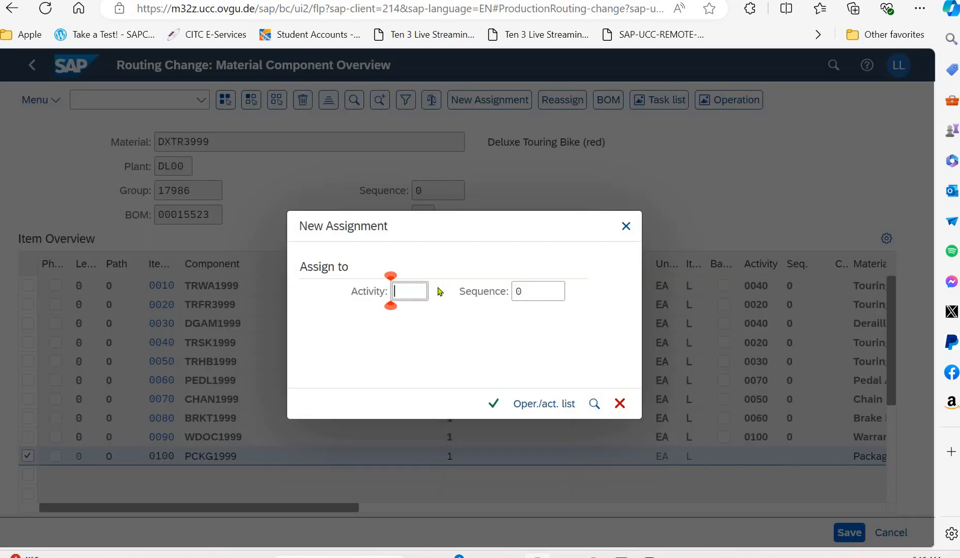
text(100)
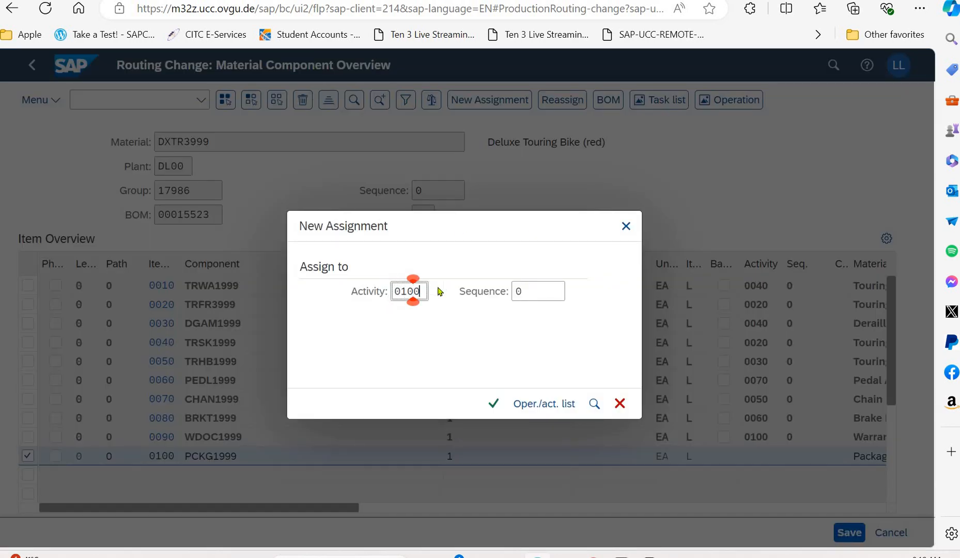
click(491, 404)
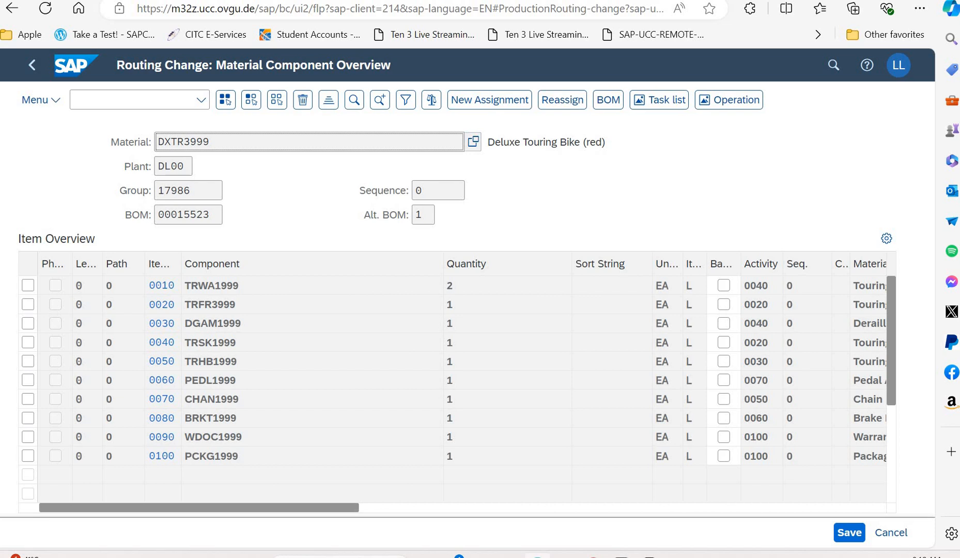
click(845, 533)
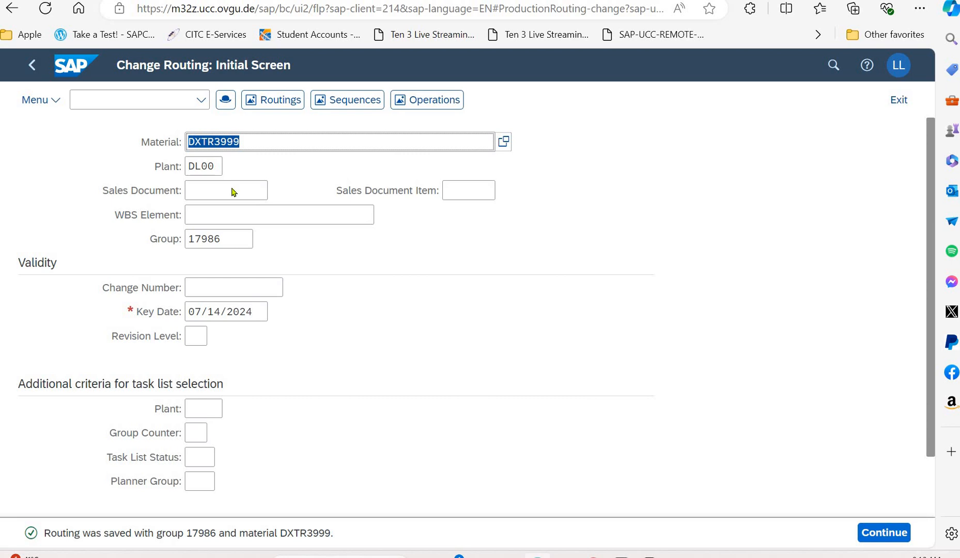
- Leave the routing change and open the active version of the sales and operations plan for product group PG-DXTR999 in plant DL00
click(31, 64)
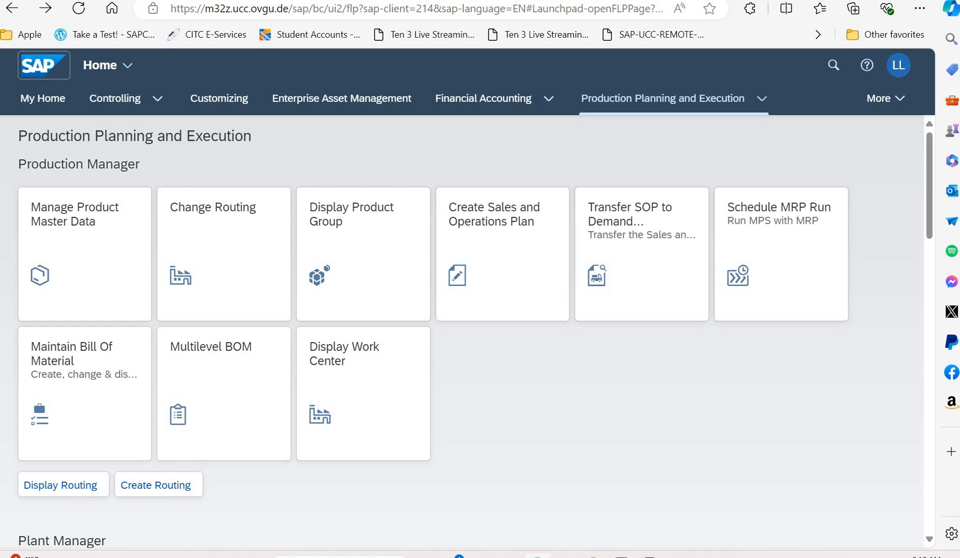
click(508, 280)
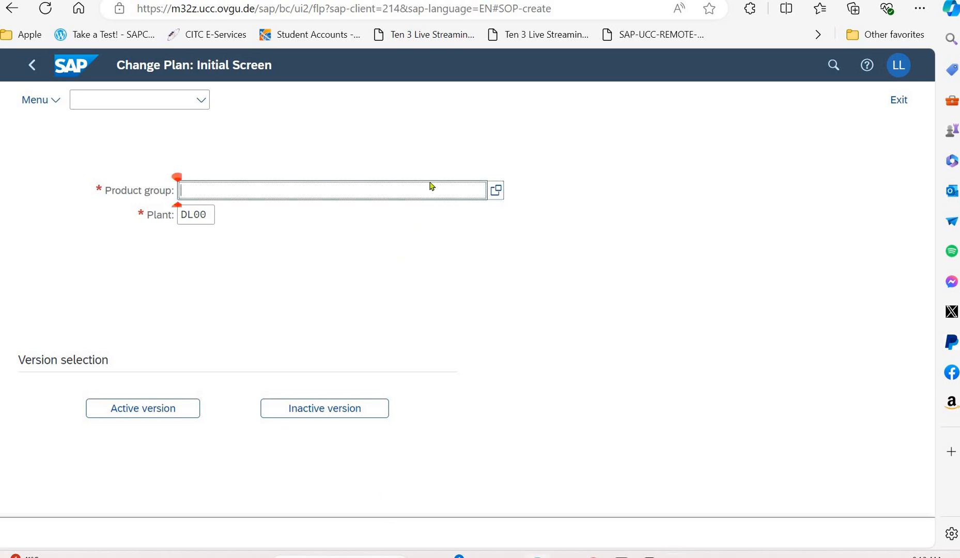
text(PG-DXTR###)
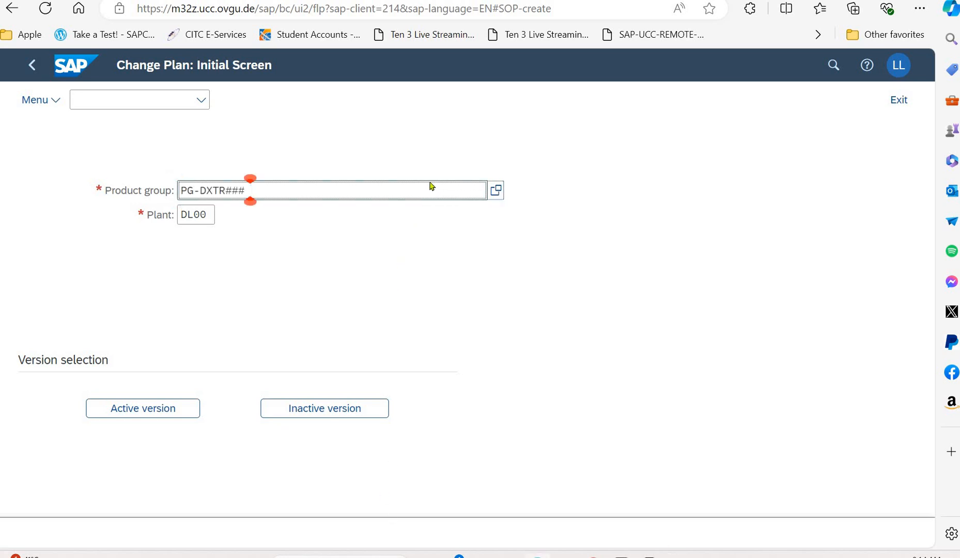
key(BackSpace)
key(BackSpace)
key(BackSpace)
key(BackSpace)
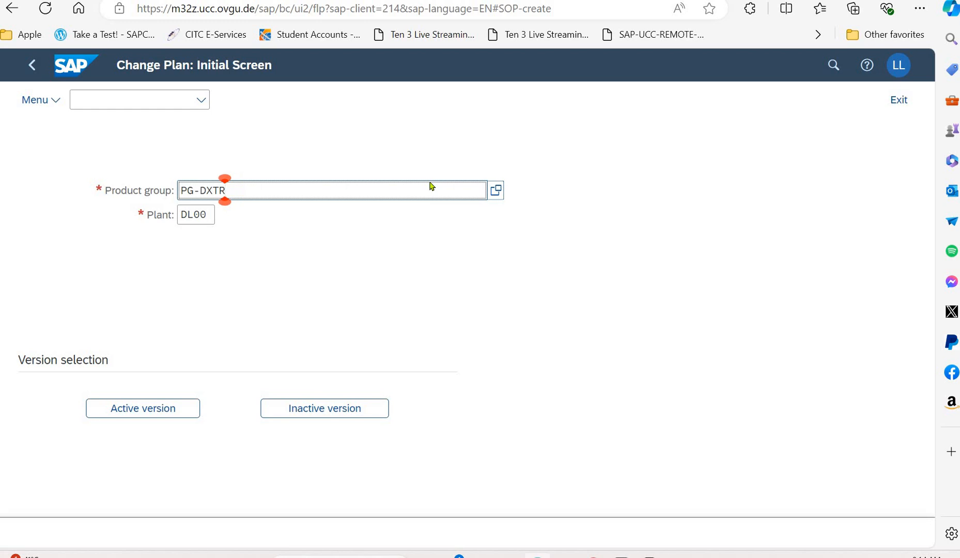
text(999)
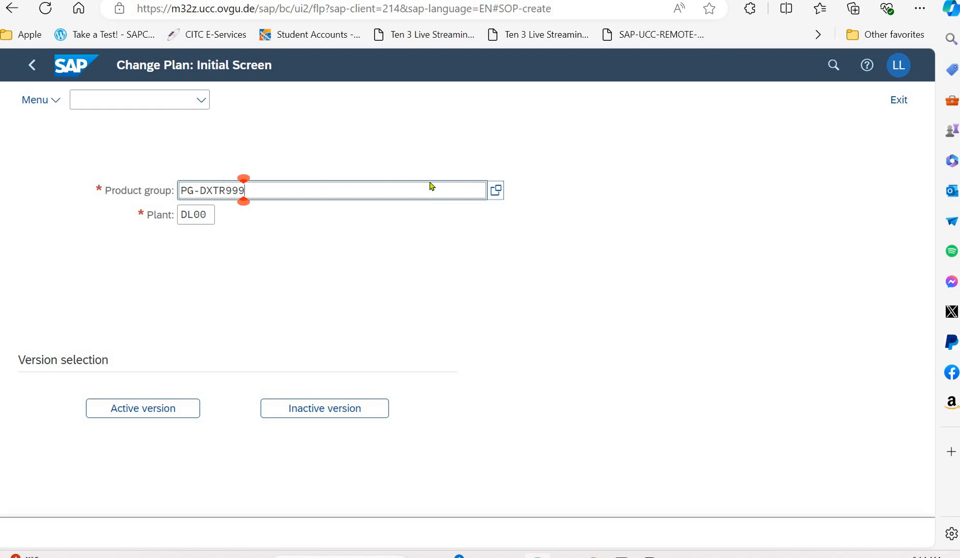
click(176, 407)
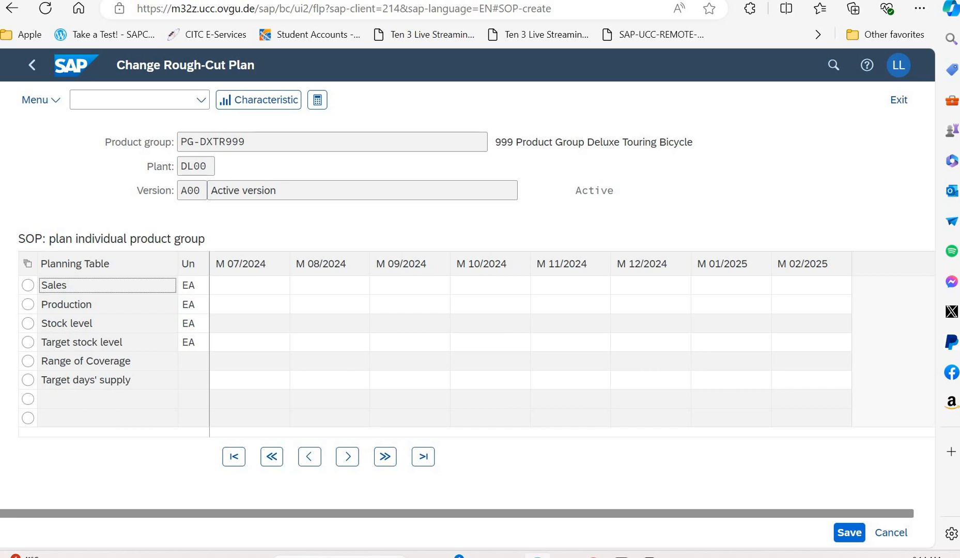
- Start creating the product group's sales plan by forecast
click(612, 381)
click(434, 340)
click(58, 99)
mouse_move(135, 148)
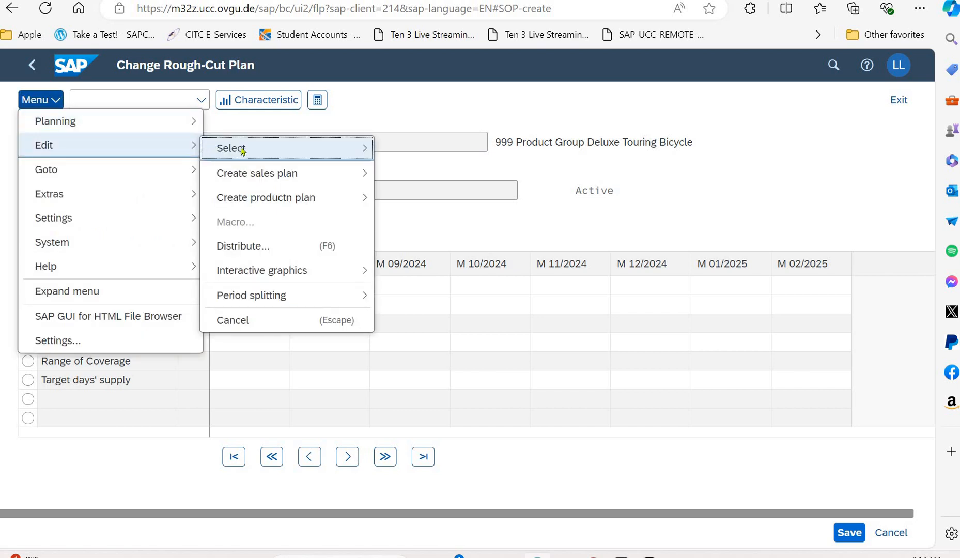
mouse_move(317, 178)
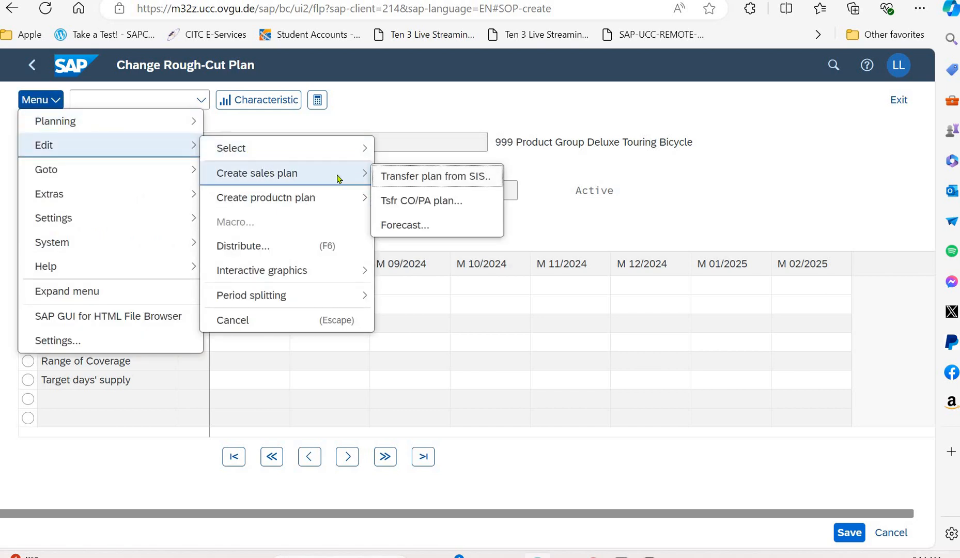
click(393, 226)
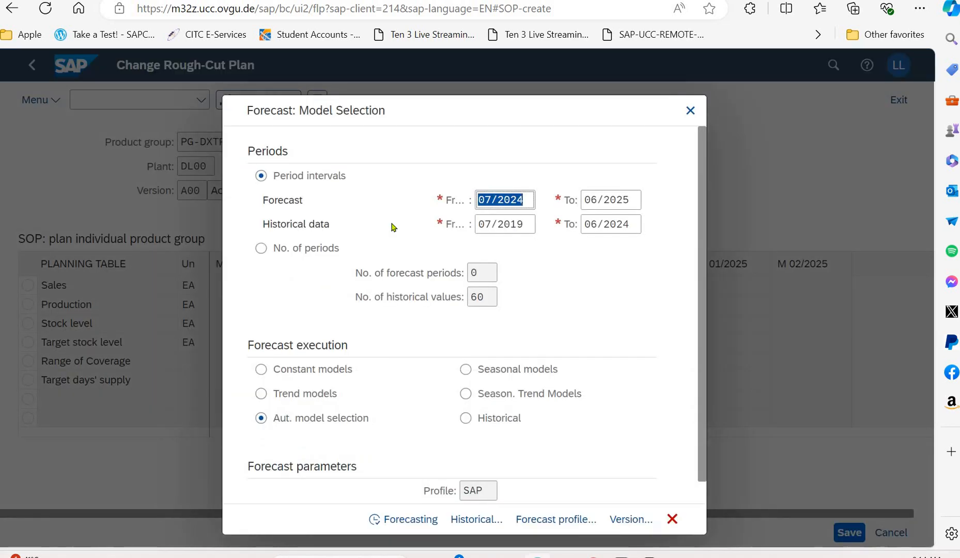
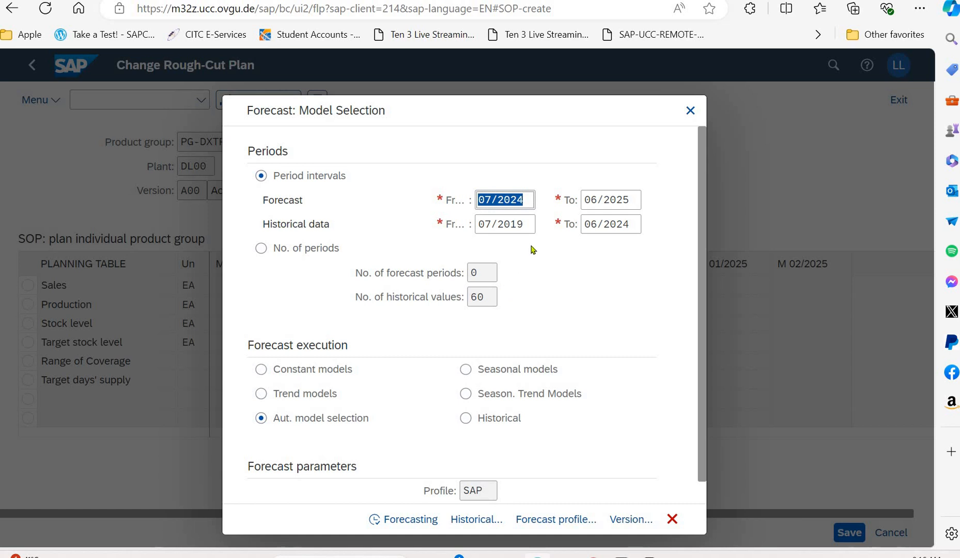
- Set the forecast's historical data period from 06/2017 to 03/2021
click(491, 228)
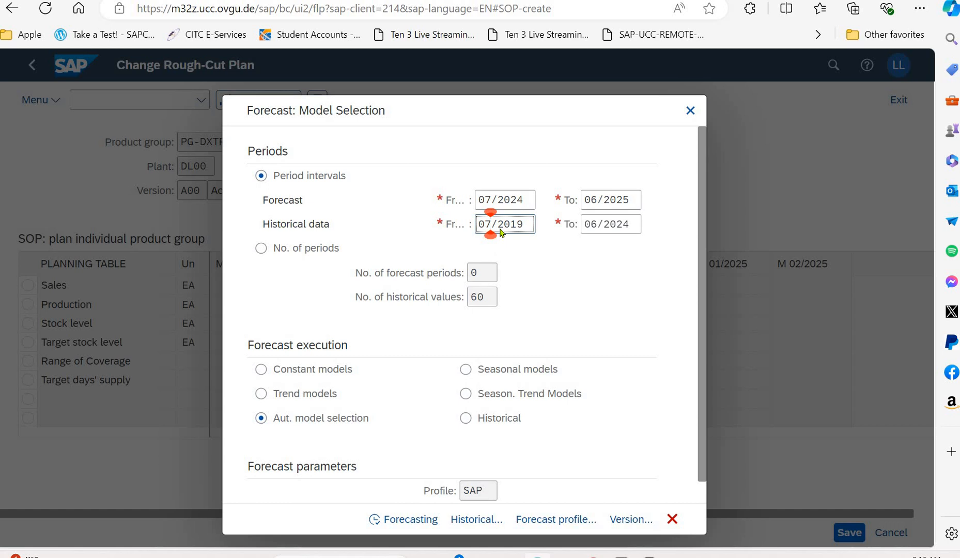
key(BackSpace)
text(6)
click(532, 225)
key(BackSpace)
text(7)
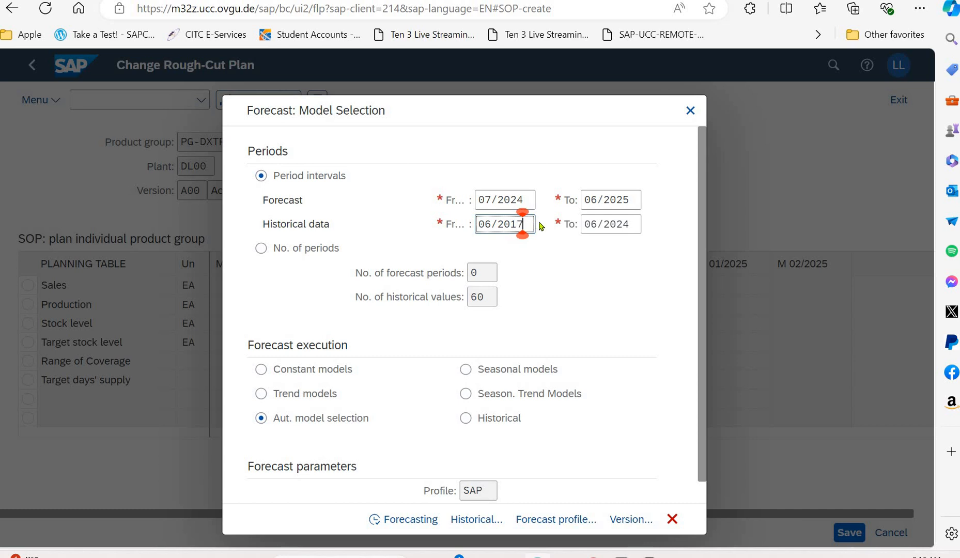
click(597, 225)
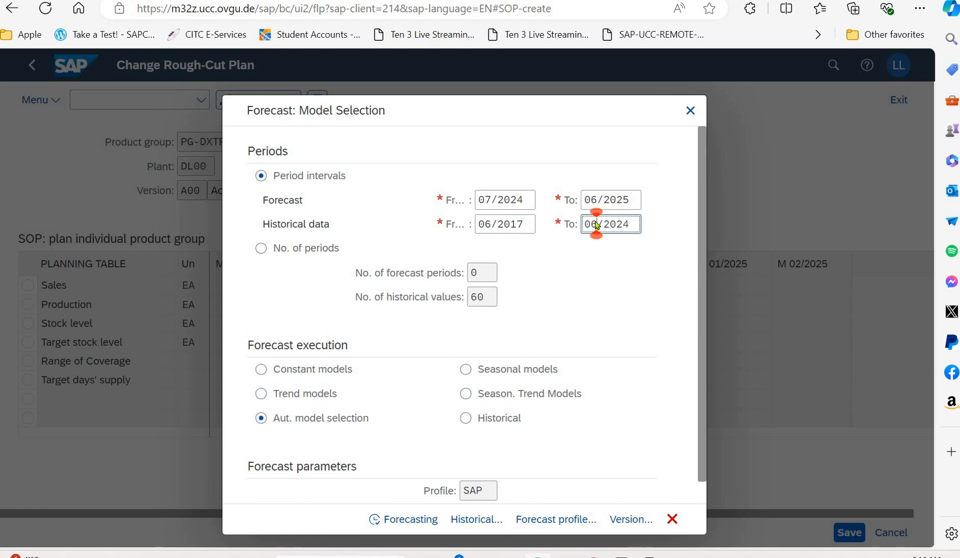
key(BackSpace)
text(3)
click(634, 223)
key(BackSpace)
text(1)
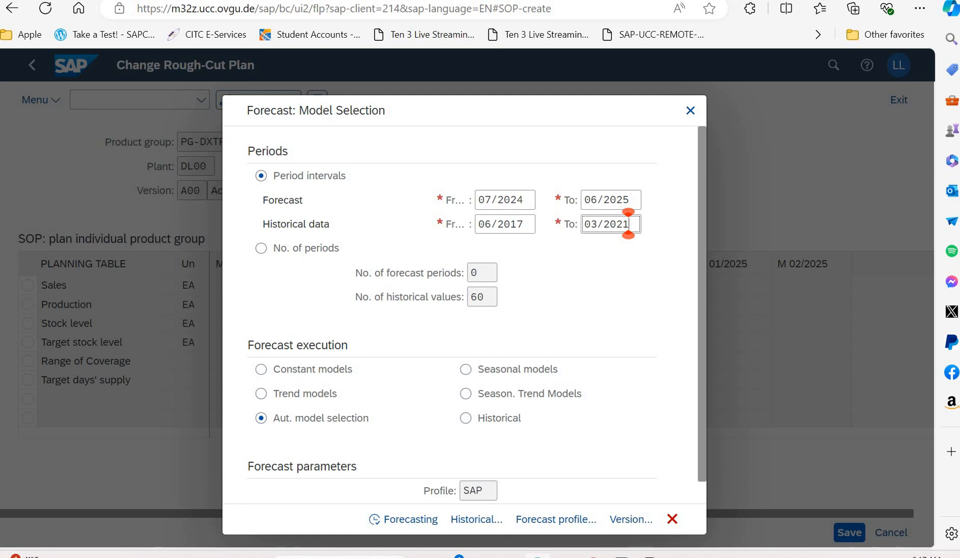
- Display the historical values for the chosen period and execute the forecast with the Trend and season test
click(488, 520)
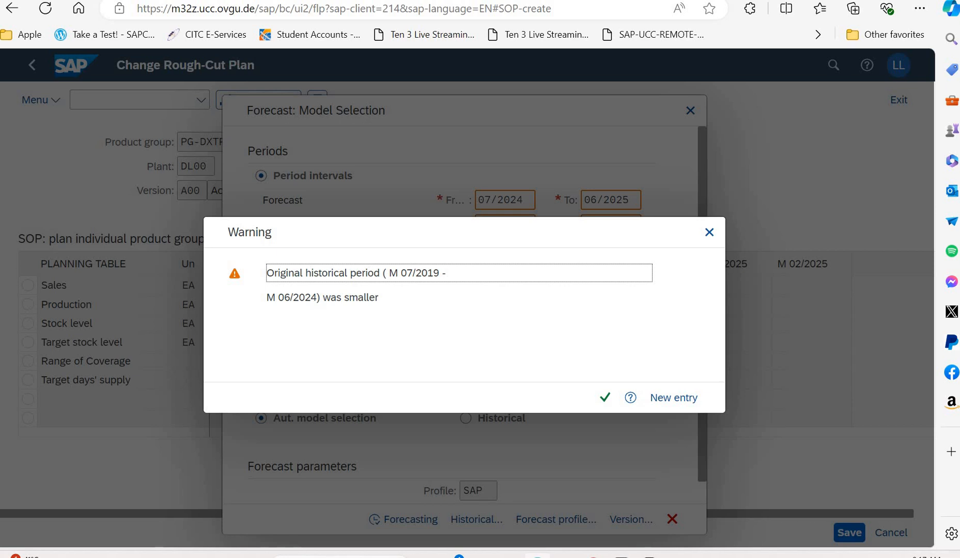
click(605, 398)
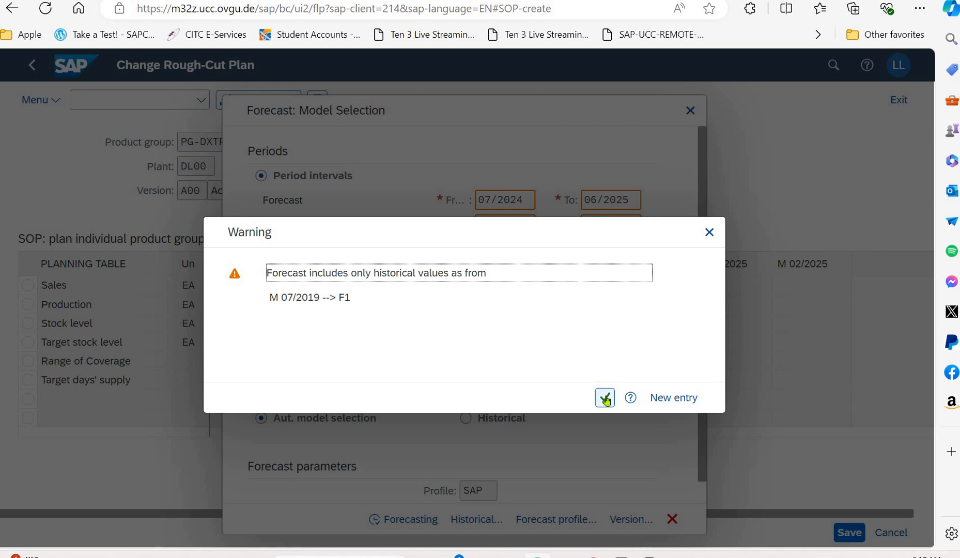
click(606, 398)
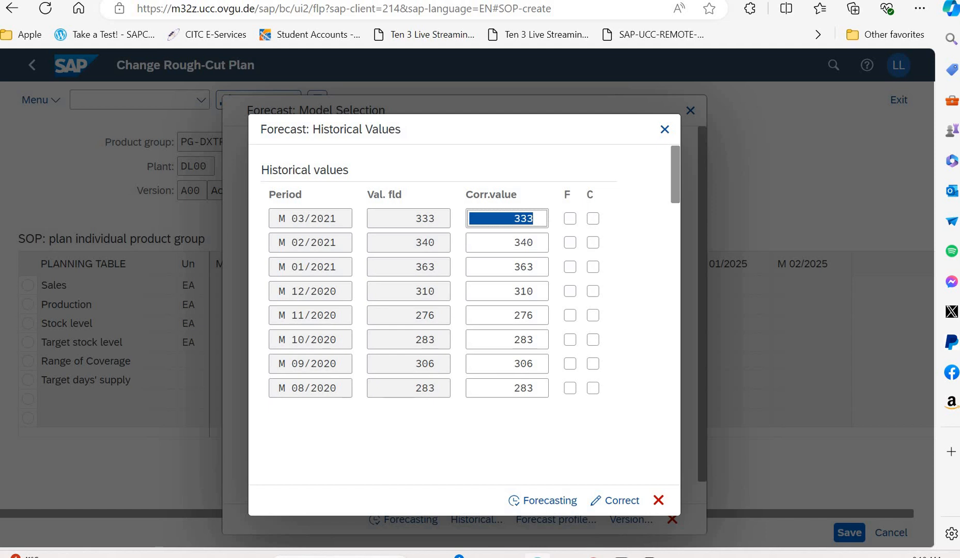
click(553, 503)
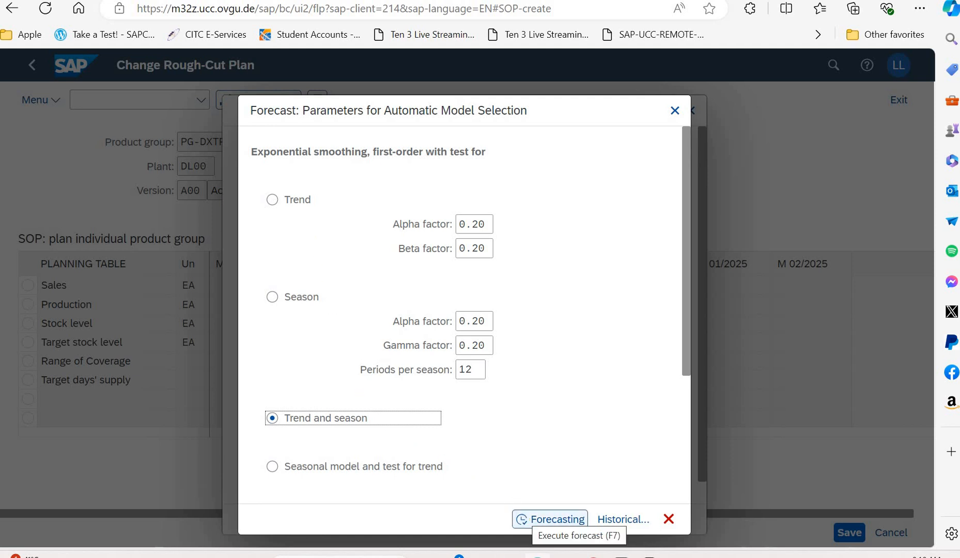
click(542, 521)
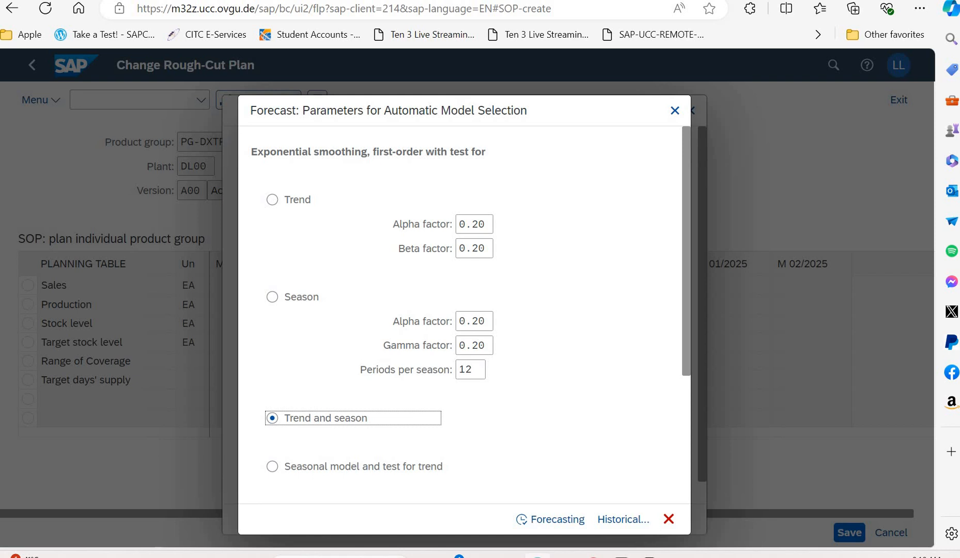
- Run the forecast with the Trend and season test and accept its results into the product group's sales plan
click(527, 520)
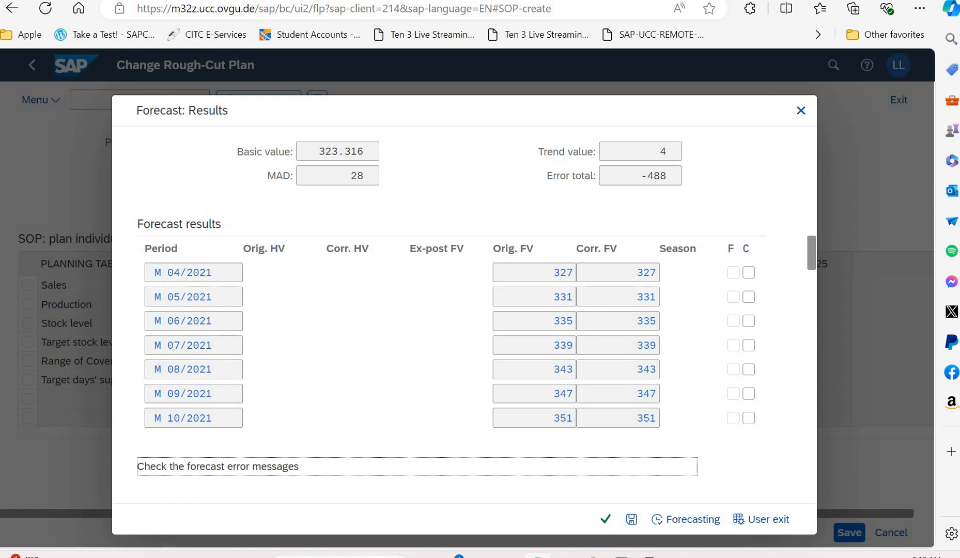
click(604, 520)
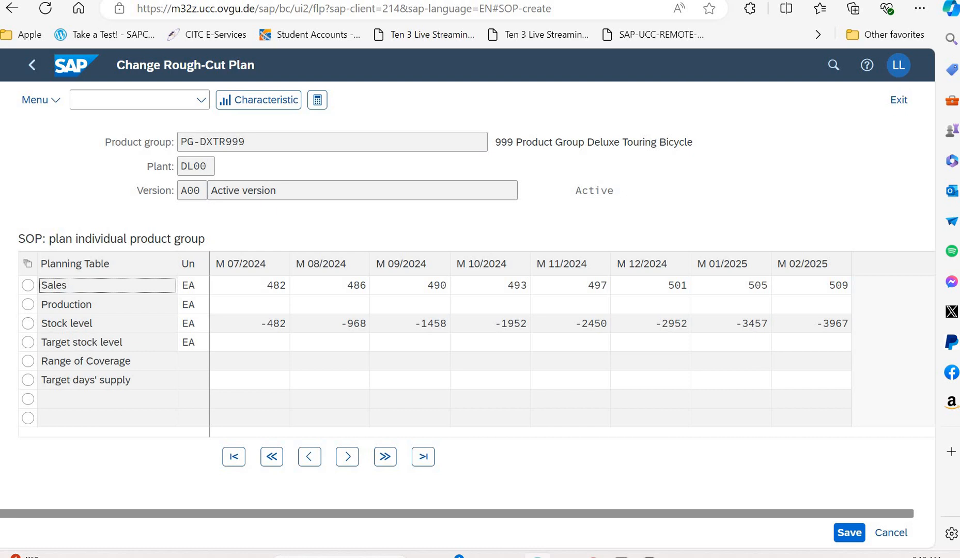
- Set the target days' supply to 5 for every month from 07/2024 to 02/2025 in the planning table
click(252, 384)
text(5)
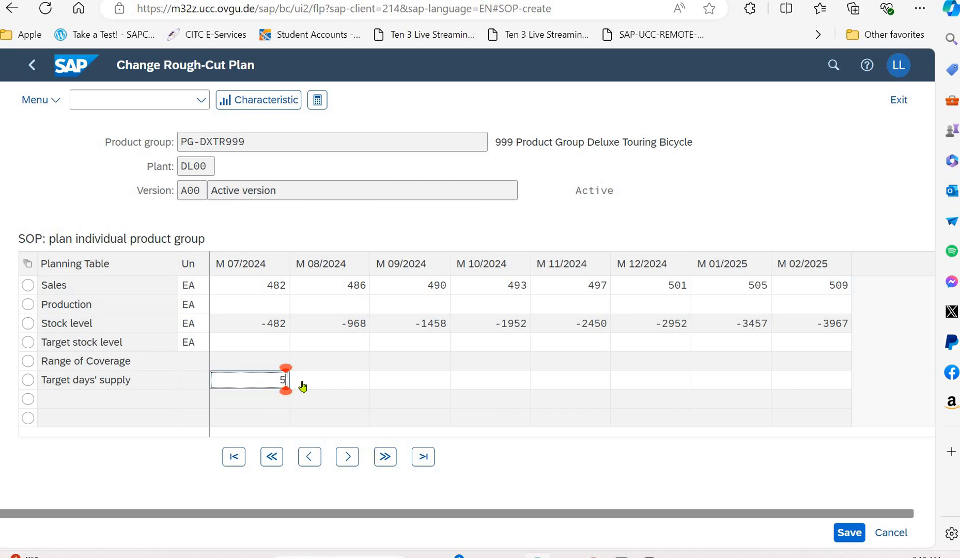
click(303, 386)
text(5)
click(410, 381)
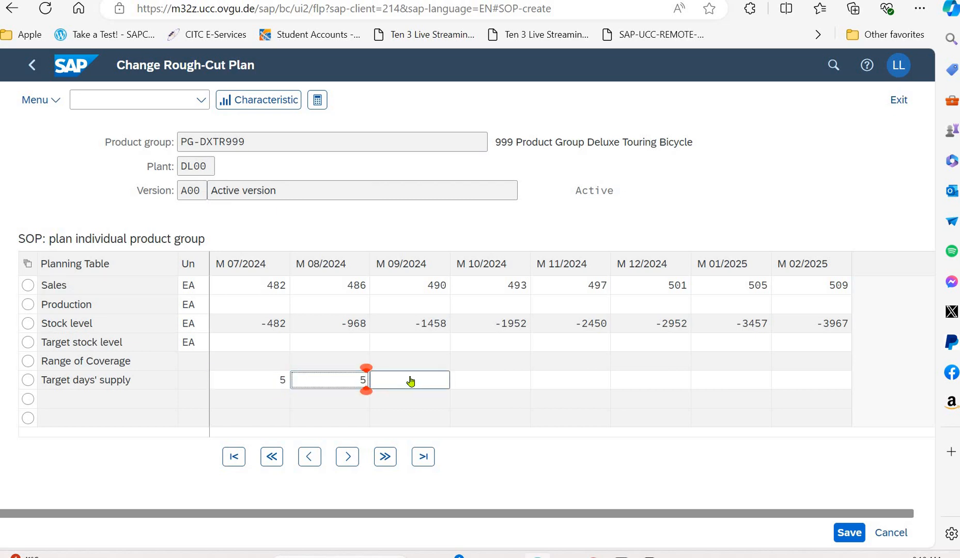
text(5)
click(476, 381)
text(5)
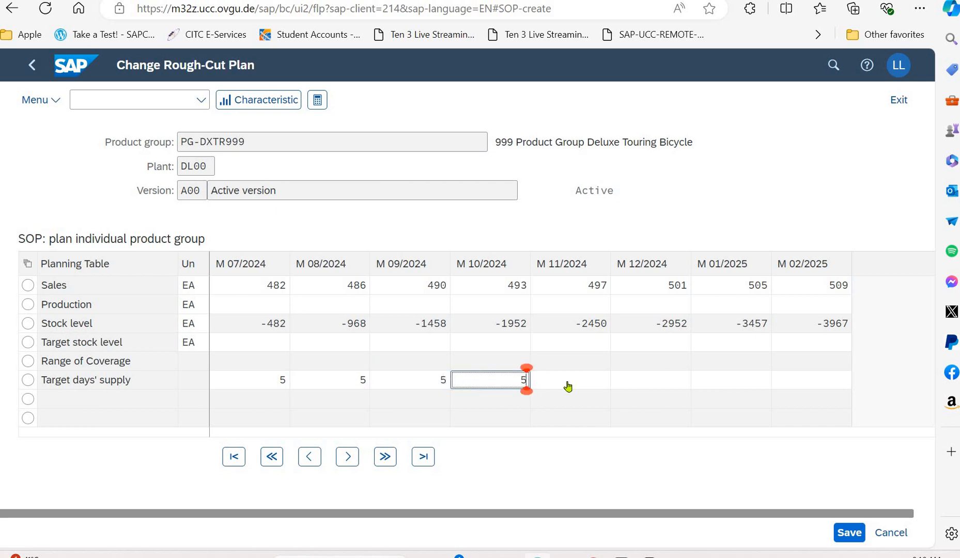
click(568, 386)
text(5)
click(634, 384)
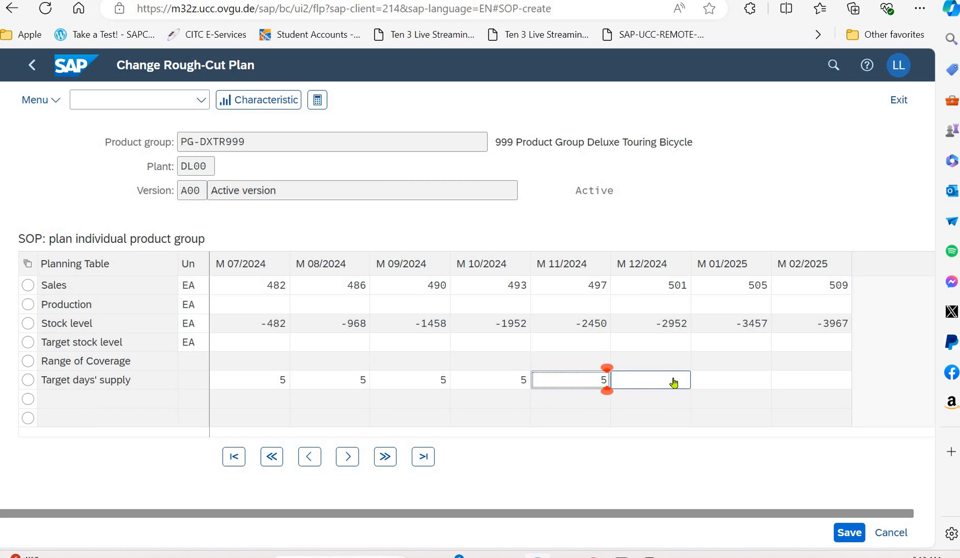
text(5)
click(730, 381)
text(5)
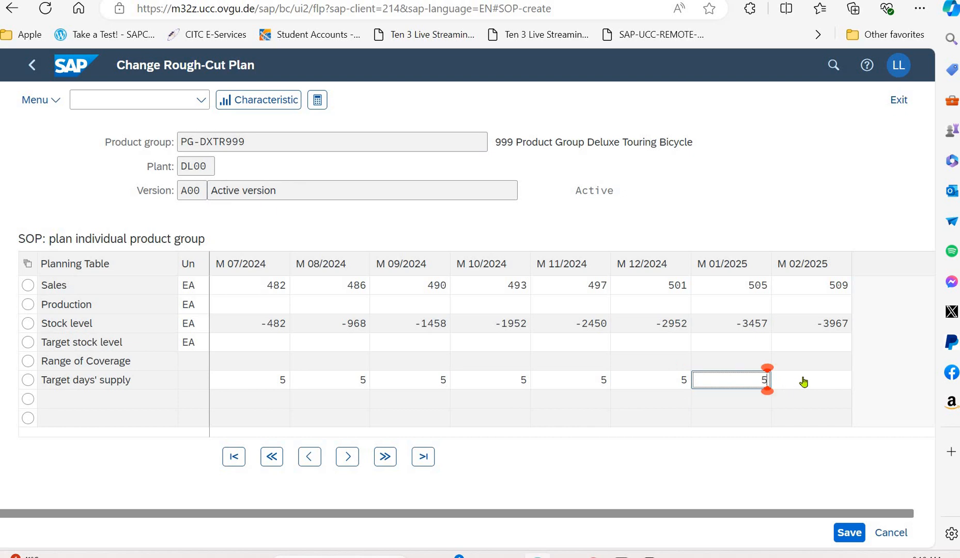
click(804, 382)
text(5)
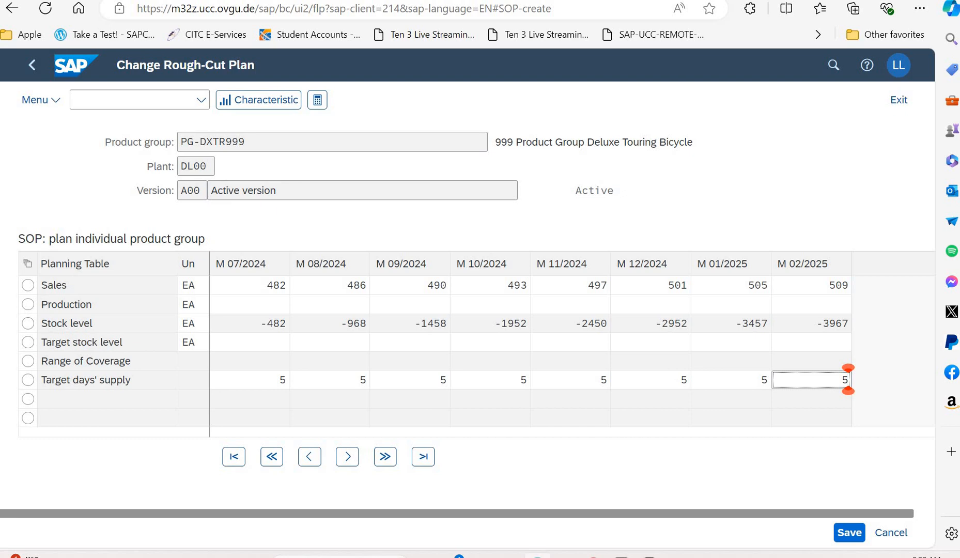
- Create the production plan for the product group synchronous to sales
click(45, 102)
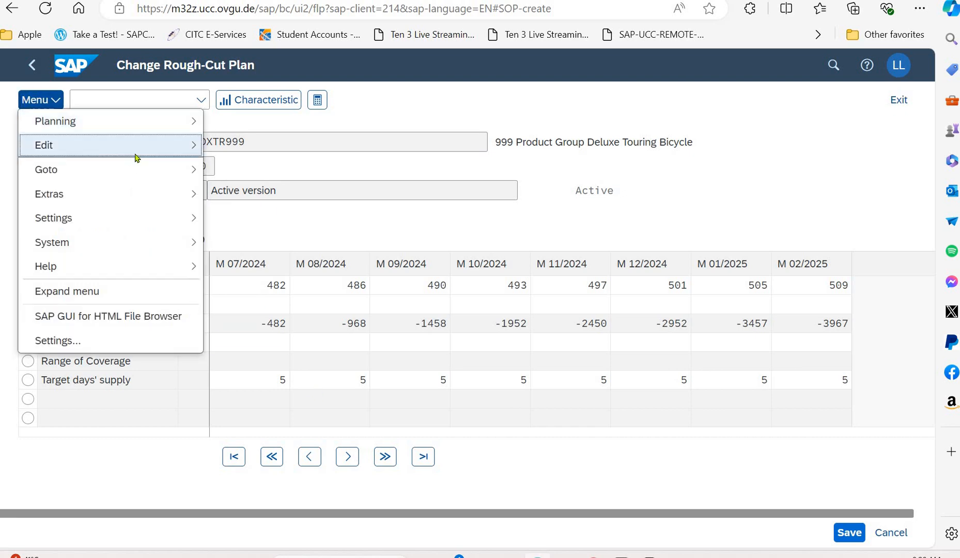
mouse_move(133, 145)
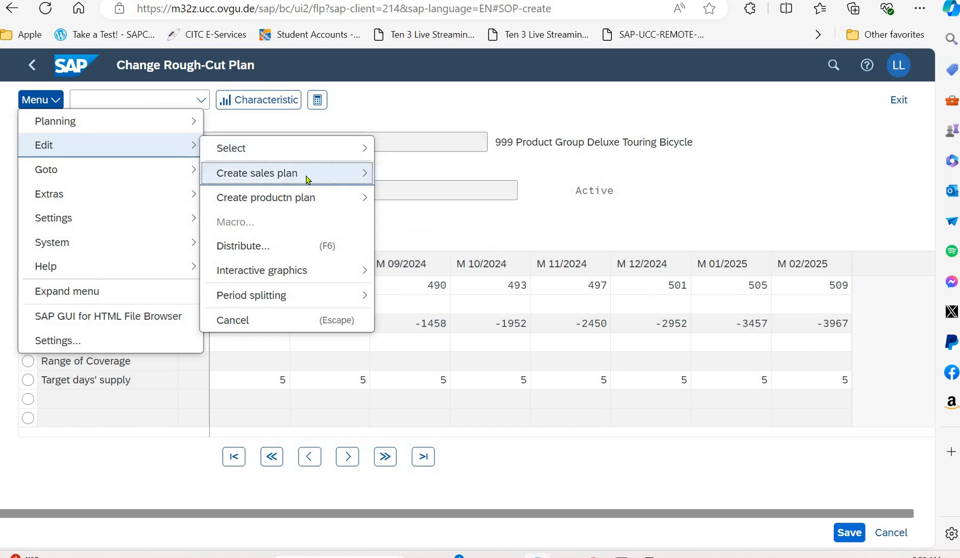
mouse_move(308, 179)
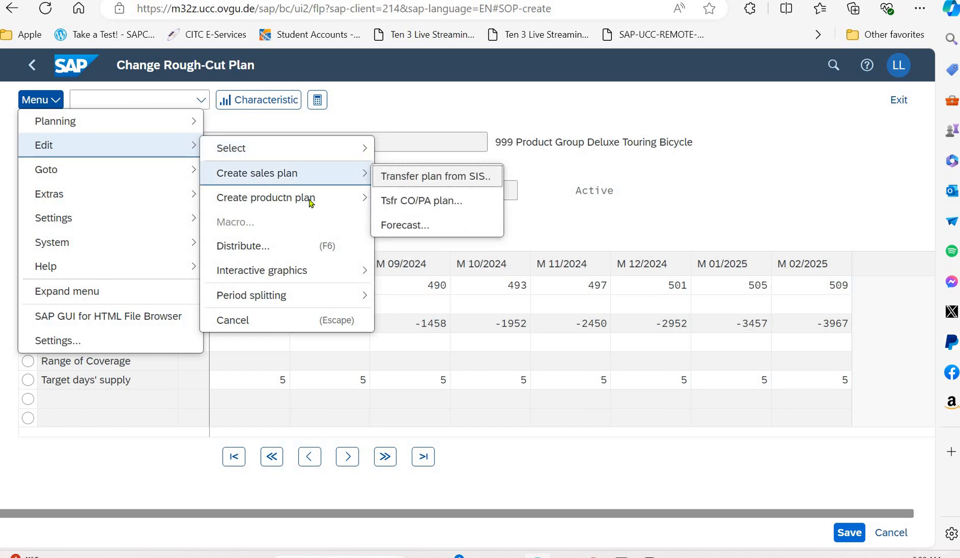
mouse_move(312, 202)
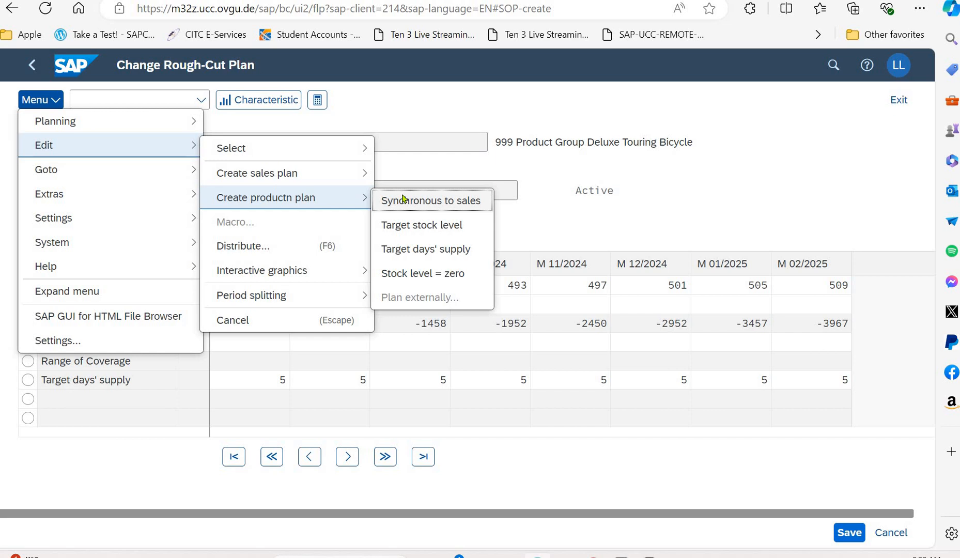
click(404, 201)
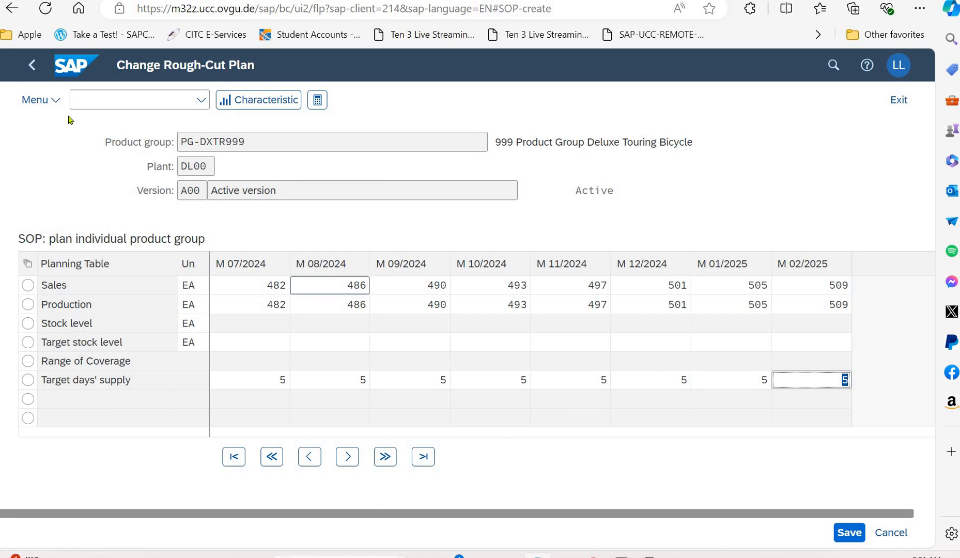
- Create the production plan based on the target days' supply and save the rough-cut plan
click(41, 99)
mouse_move(79, 147)
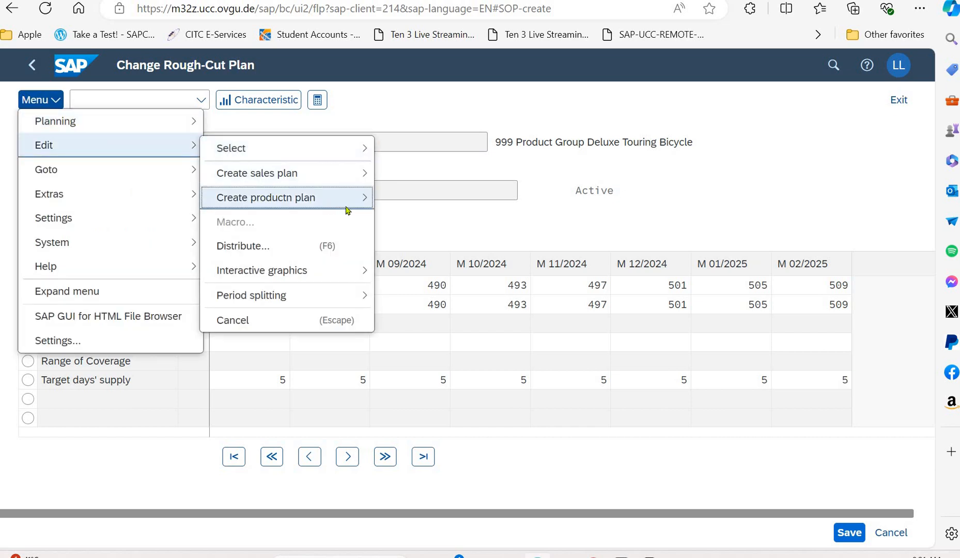
mouse_move(365, 198)
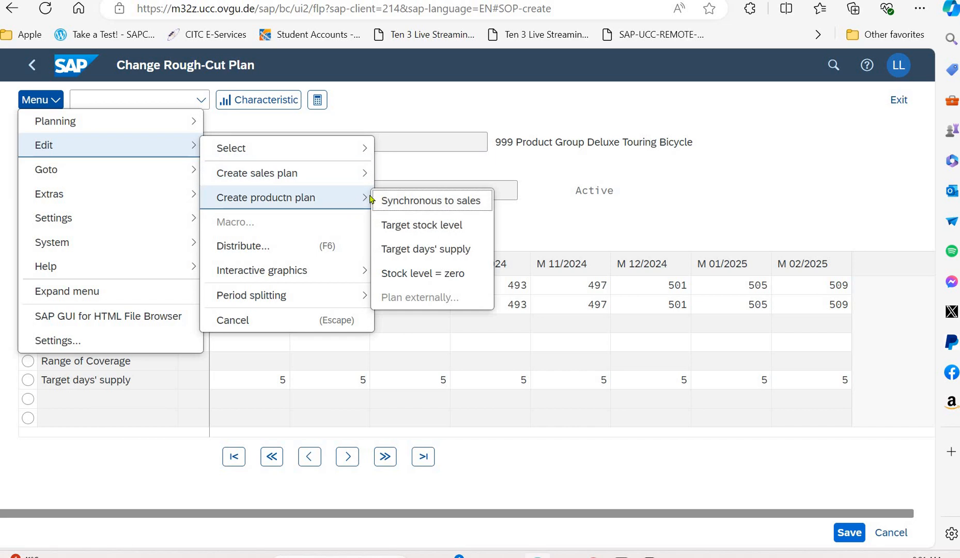
click(405, 250)
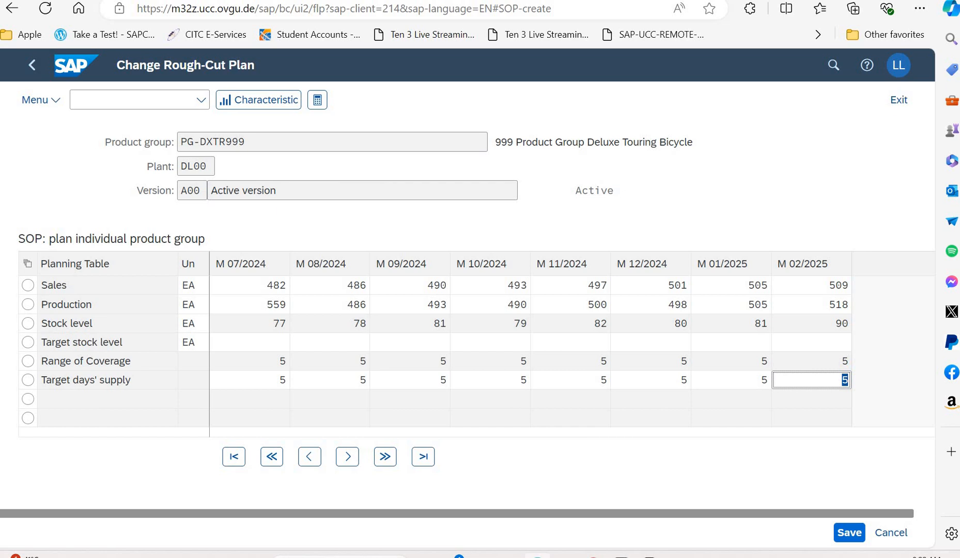
click(850, 533)
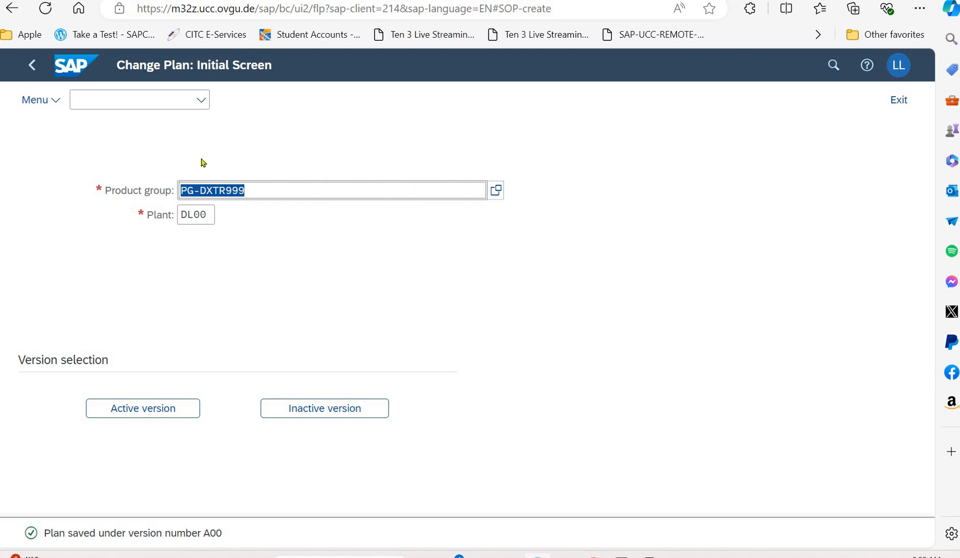
- Leave the plan, open the transfer of the sales and operations plan to demand management and enter version A00
click(30, 64)
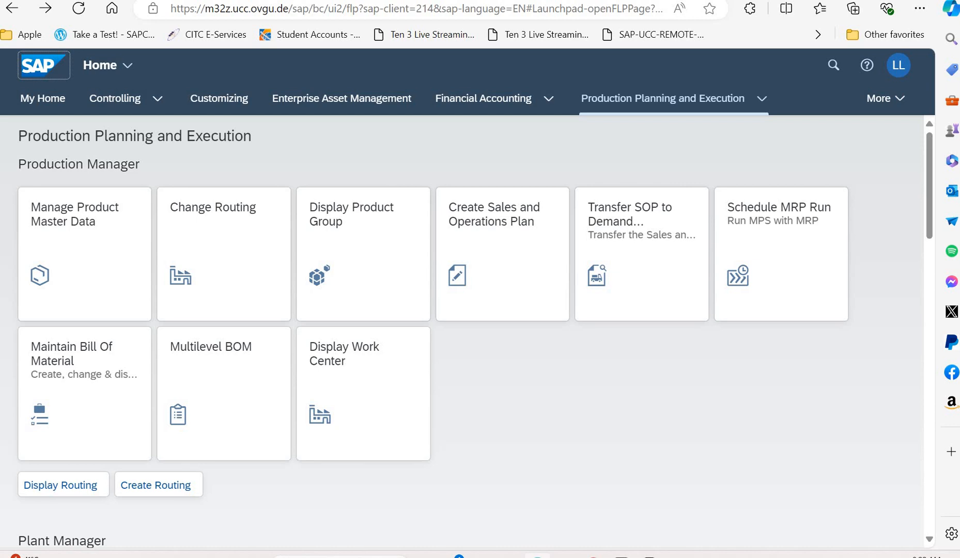
click(668, 282)
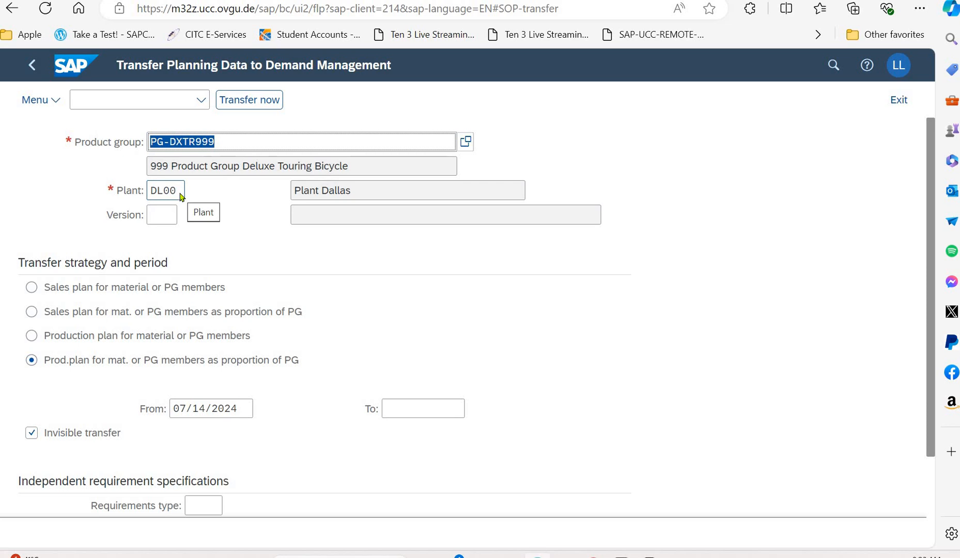
click(168, 217)
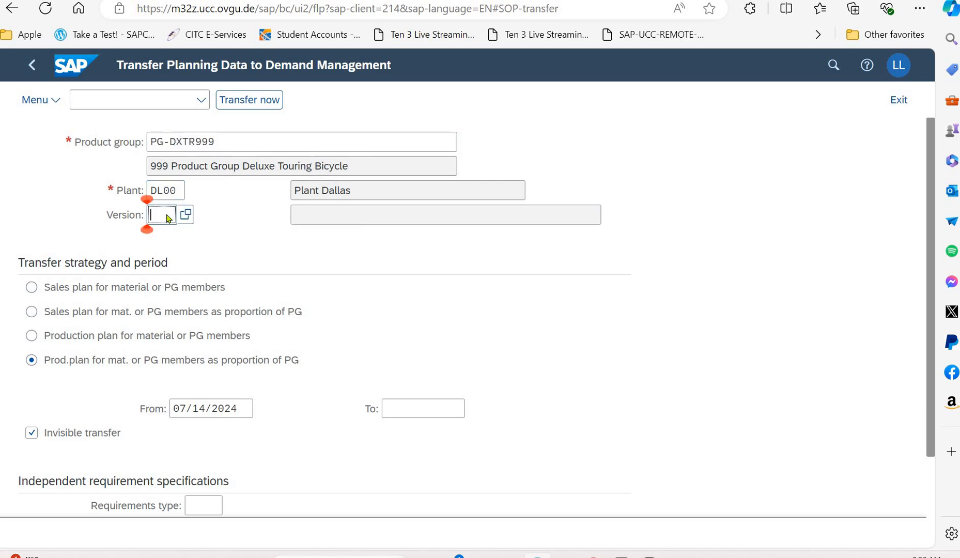
text(A00)
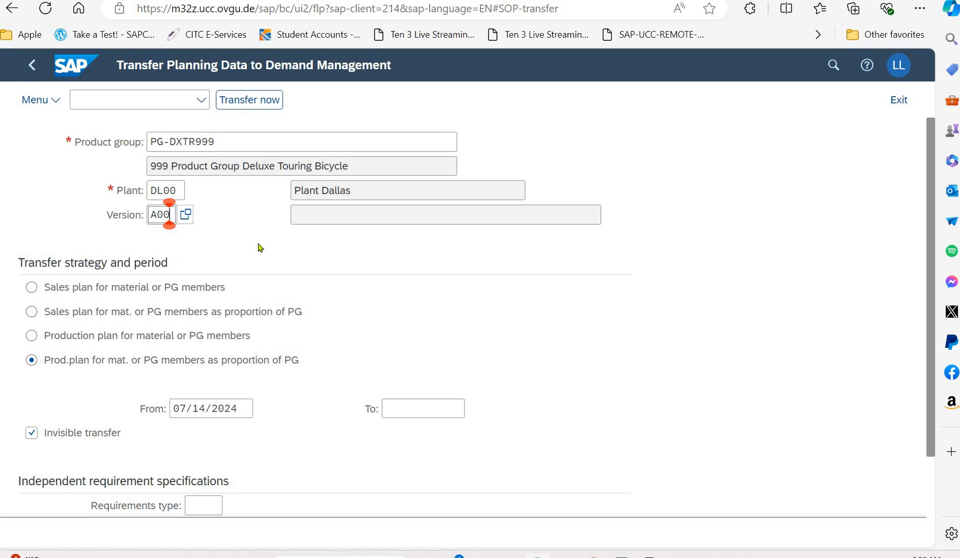
click(259, 248)
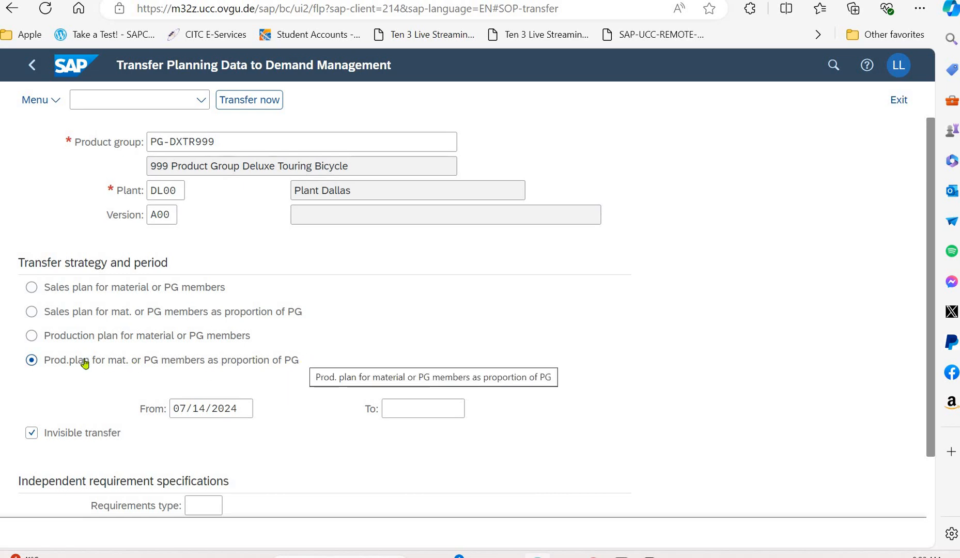
- Turn off invisible transfer and transfer the production plan for product group PG-DXTR999 members, as a proportion of the group, to demand management
click(31, 434)
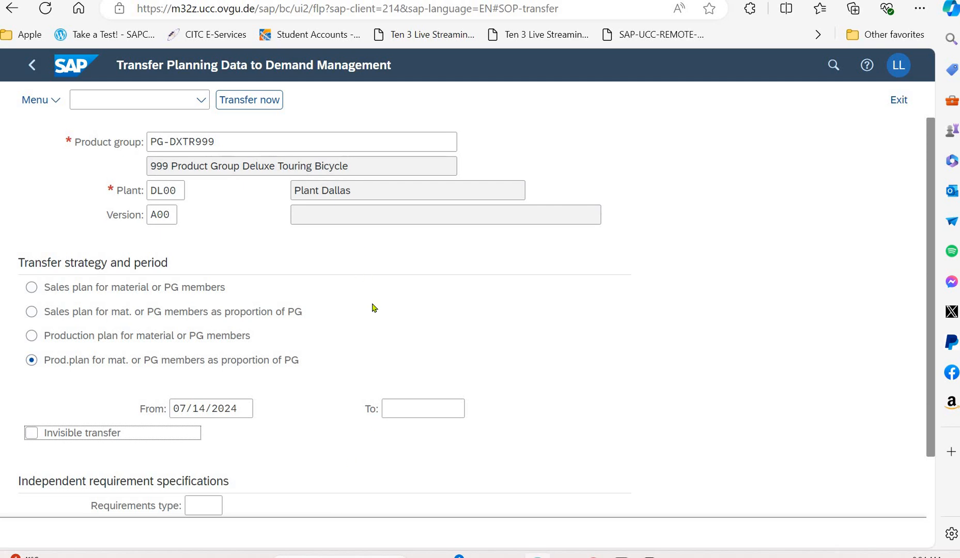
scroll(373, 308, down, 2)
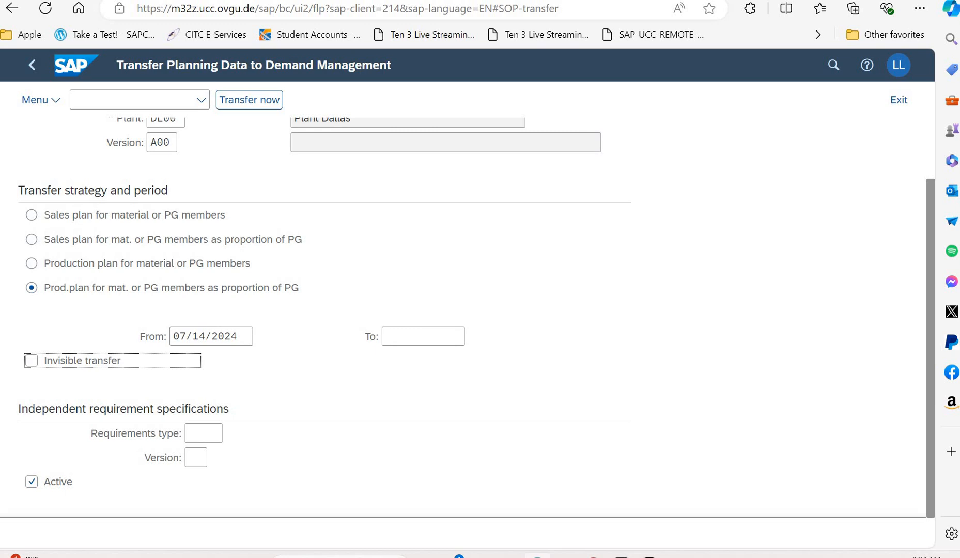
click(263, 103)
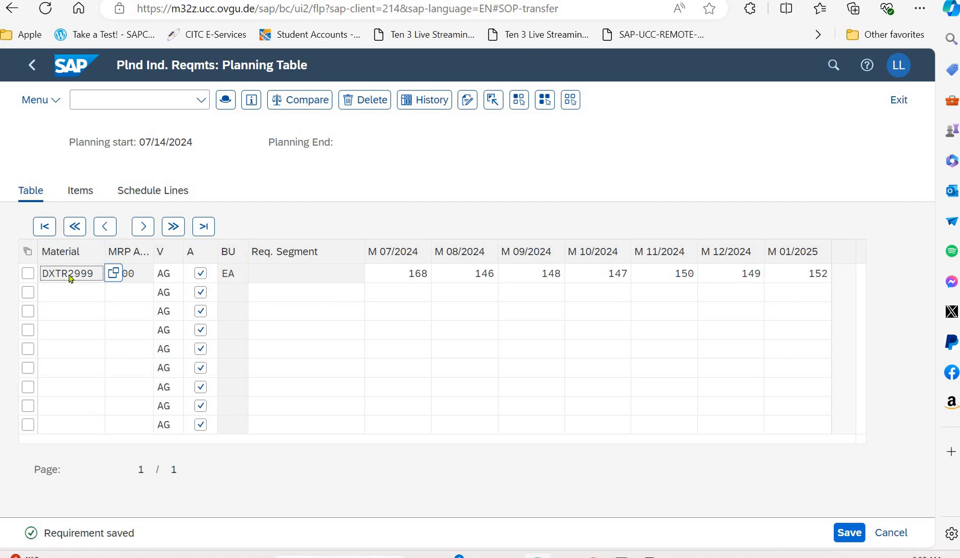
- Save the planned independent requirements in the planning table and return to the Production Planning and Execution page
click(52, 292)
click(848, 530)
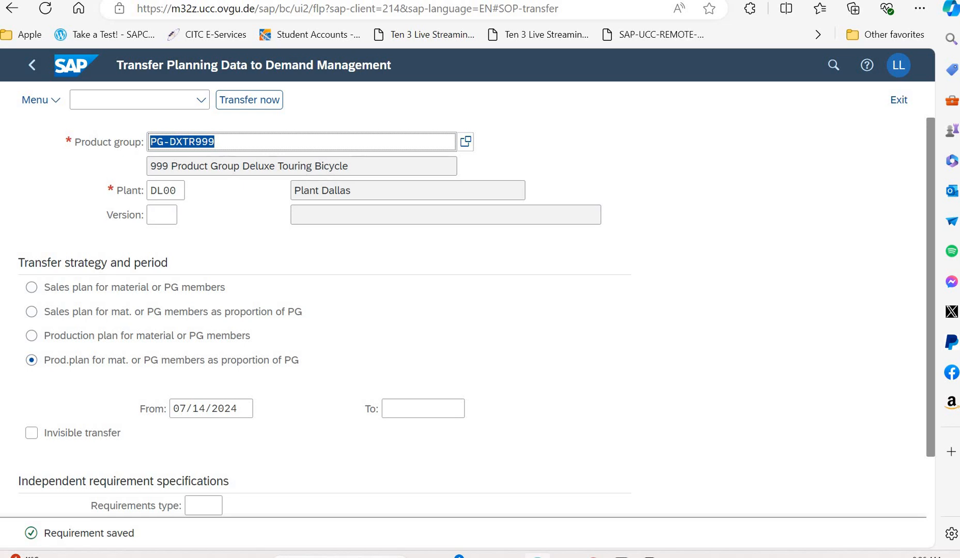
click(33, 65)
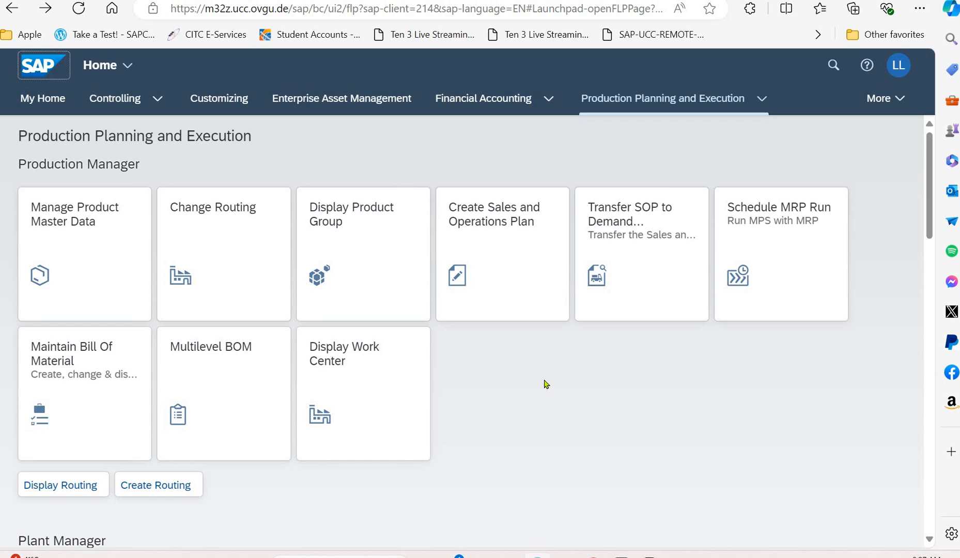
scroll(414, 419, down, 4)
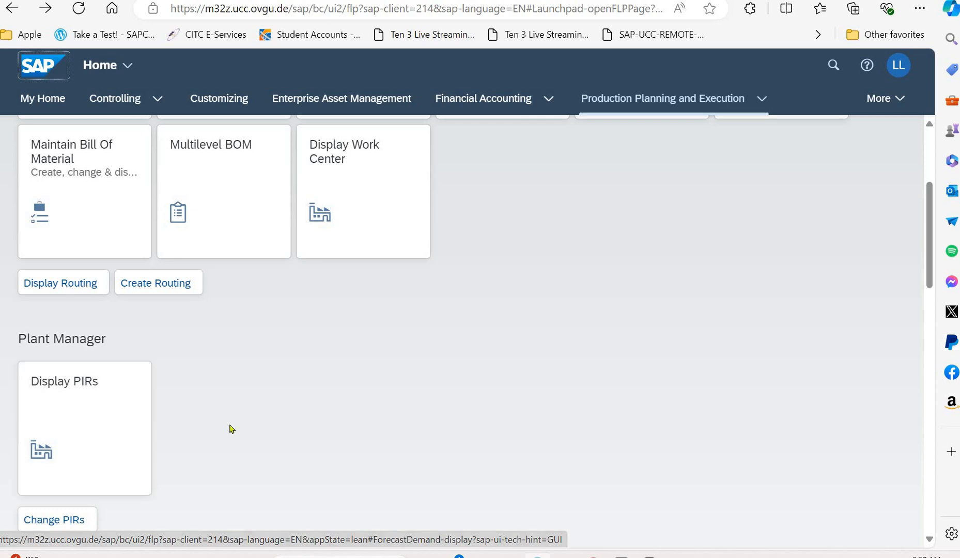
scroll(229, 422, down, 4)
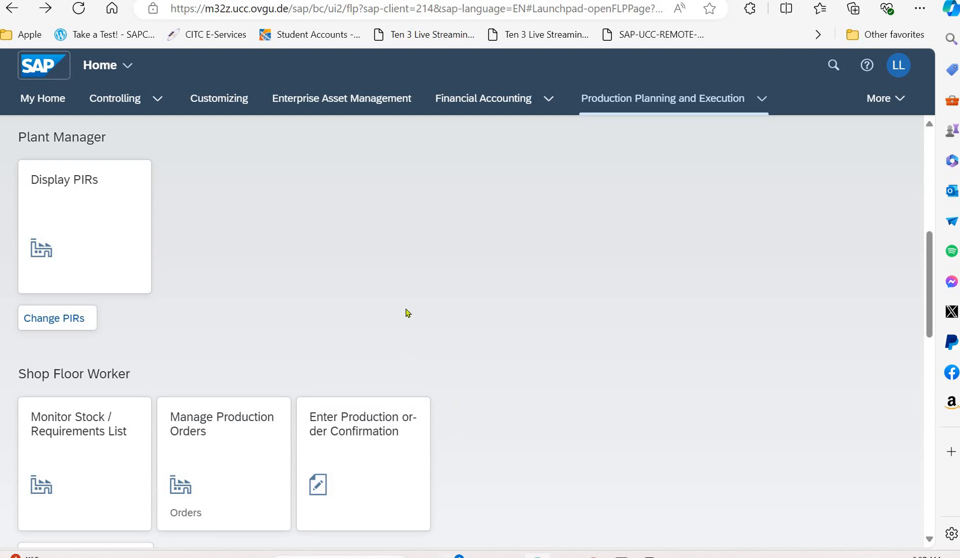
scroll(407, 311, down, 4)
scroll(405, 309, up, 8)
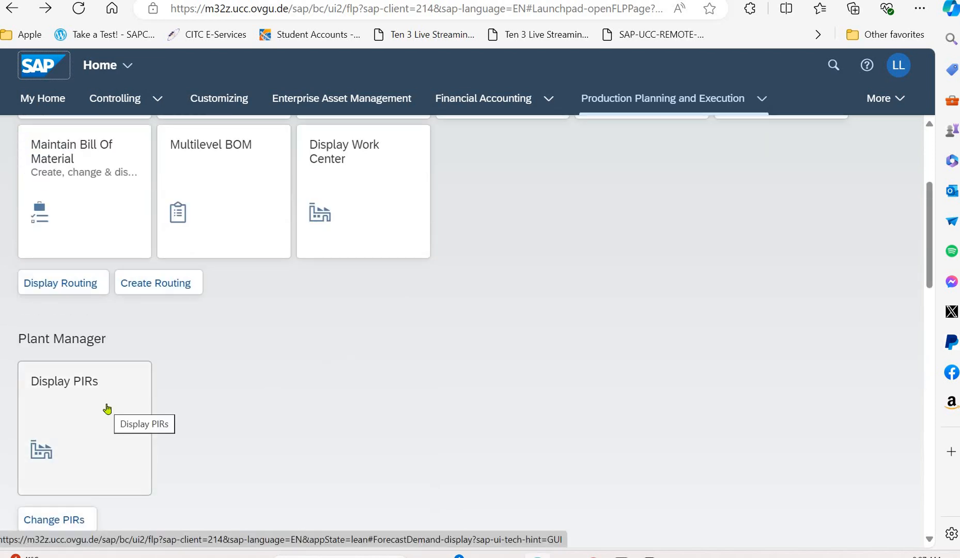
click(107, 408)
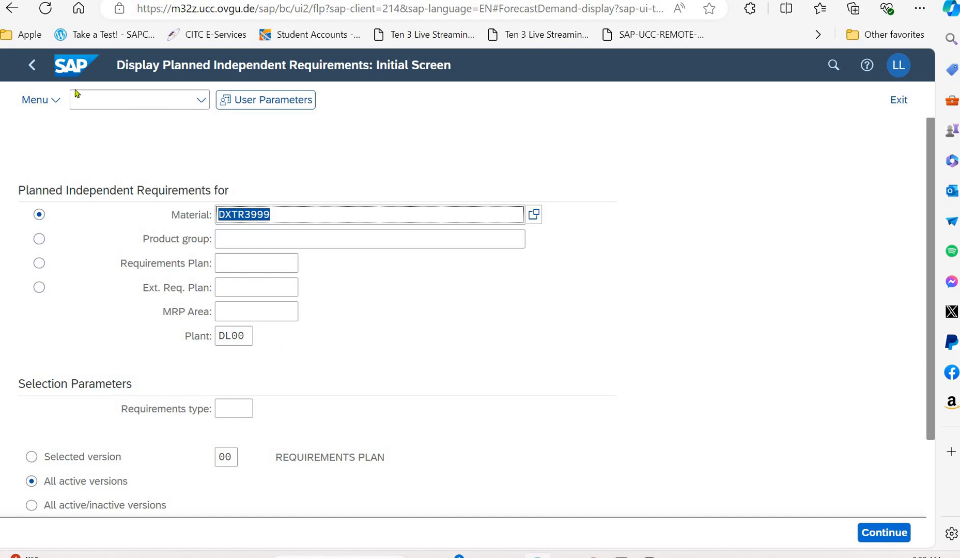
click(34, 62)
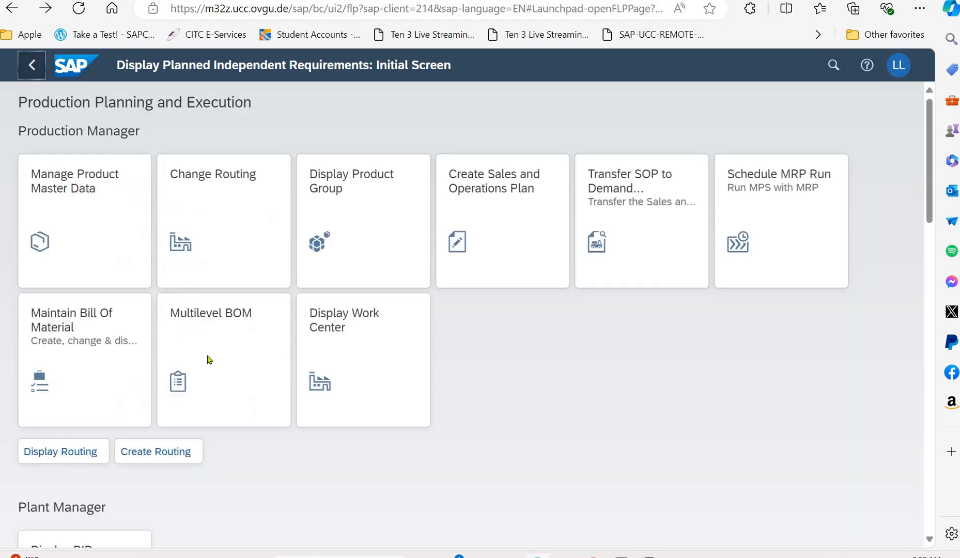
- Look through the Production Planning and Execution page for an app to maintain planned independent requirements, checking Change PIRs as well
scroll(235, 402, down, 3)
scroll(262, 352, down, 3)
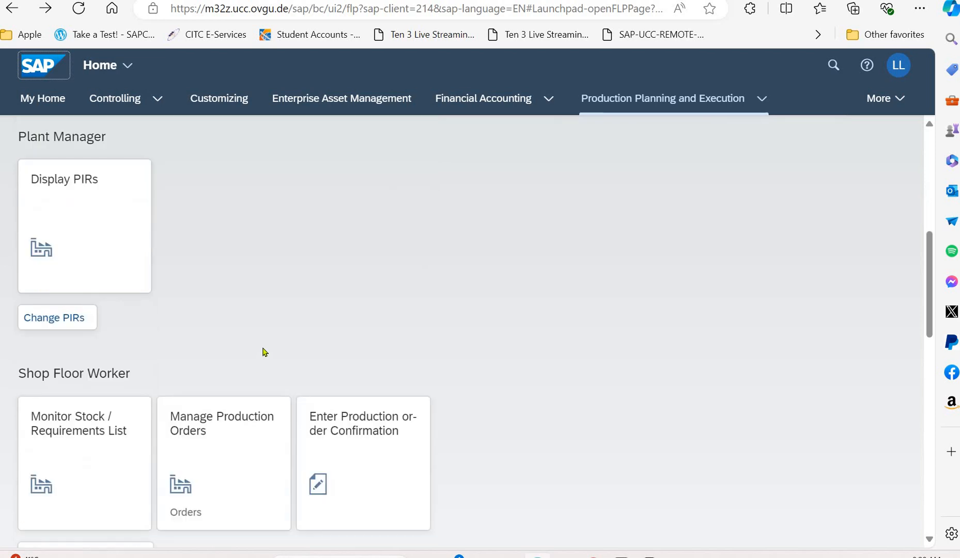
scroll(263, 352, up, 3)
scroll(264, 353, up, 3)
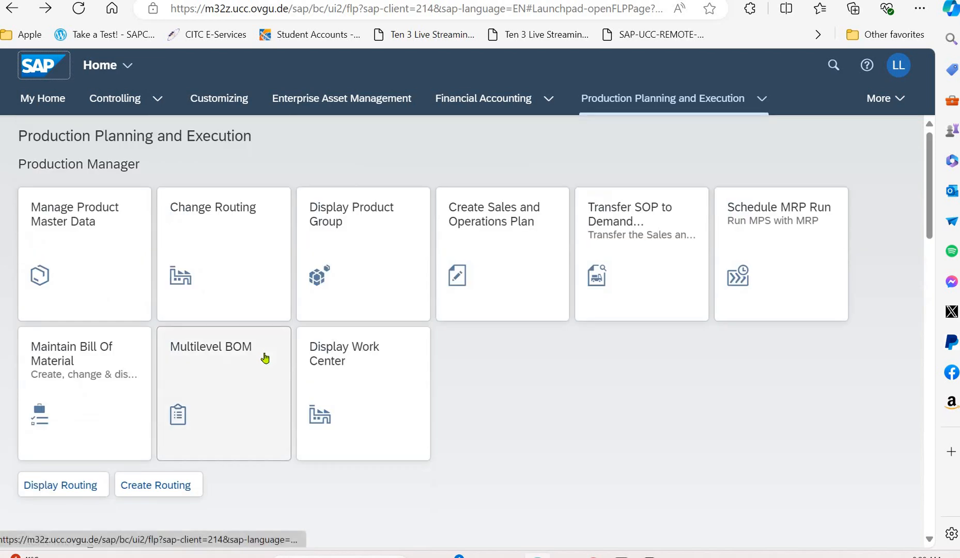
scroll(263, 353, down, 3)
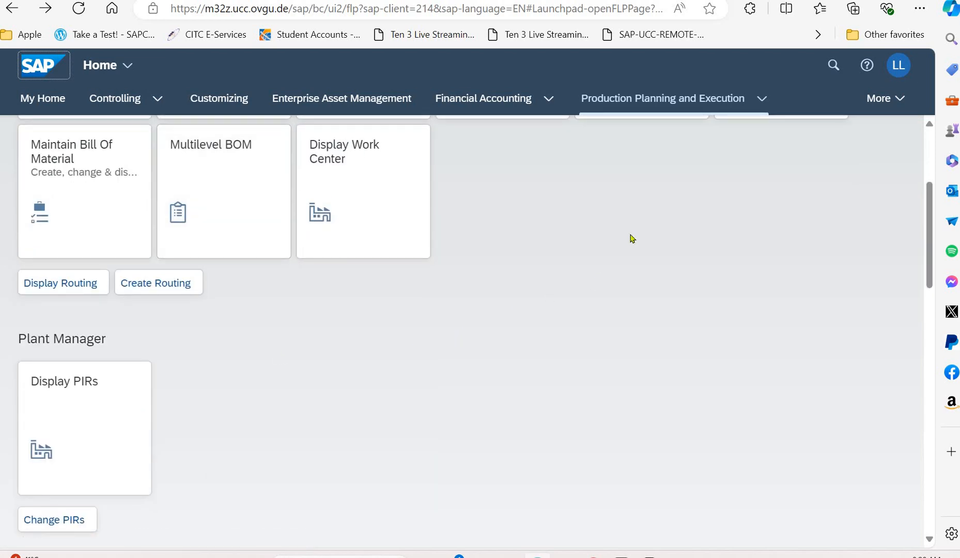
click(763, 102)
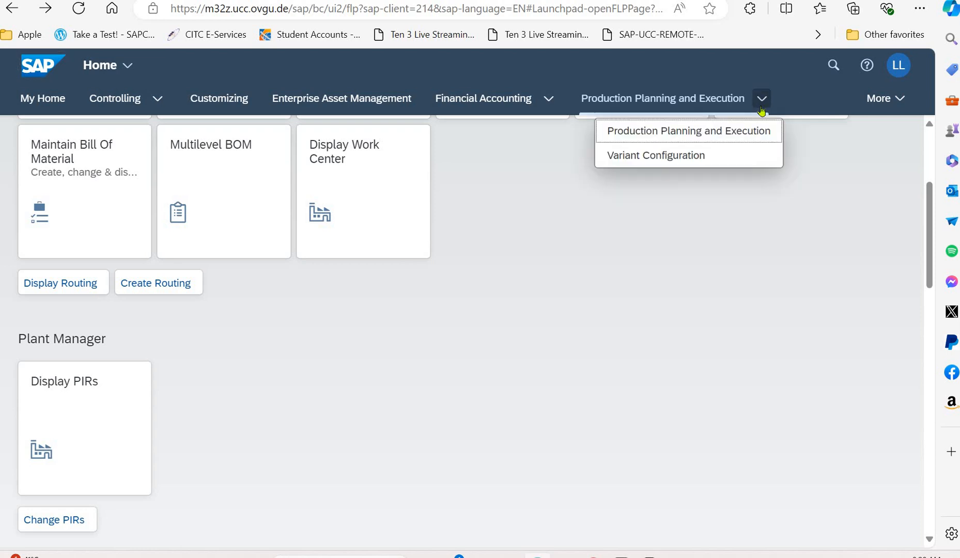
click(754, 137)
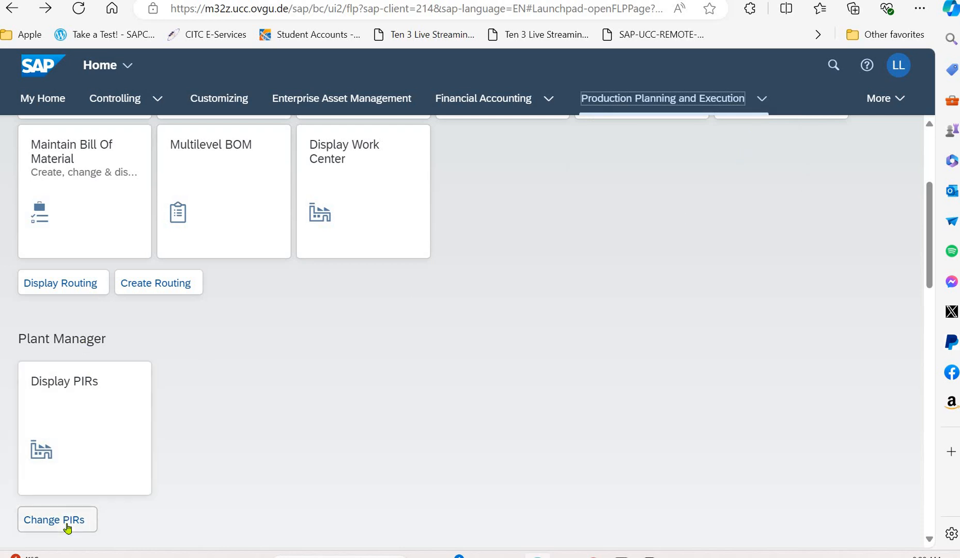
scroll(232, 392, down, 4)
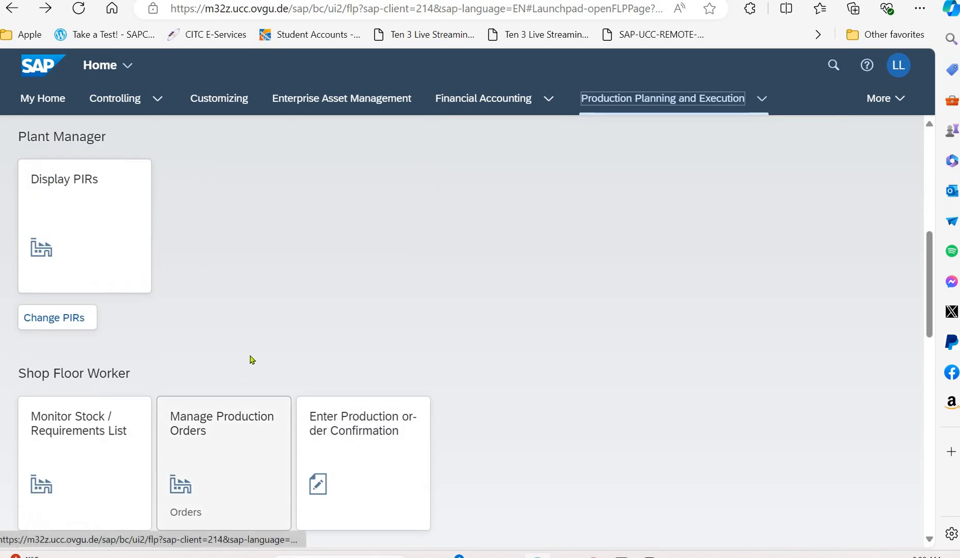
scroll(238, 370, up, 4)
click(36, 519)
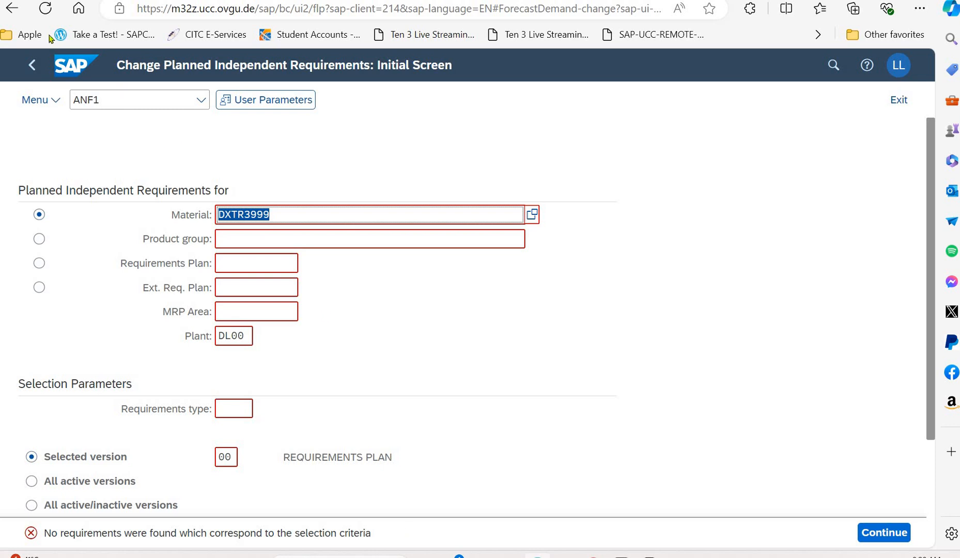
click(35, 64)
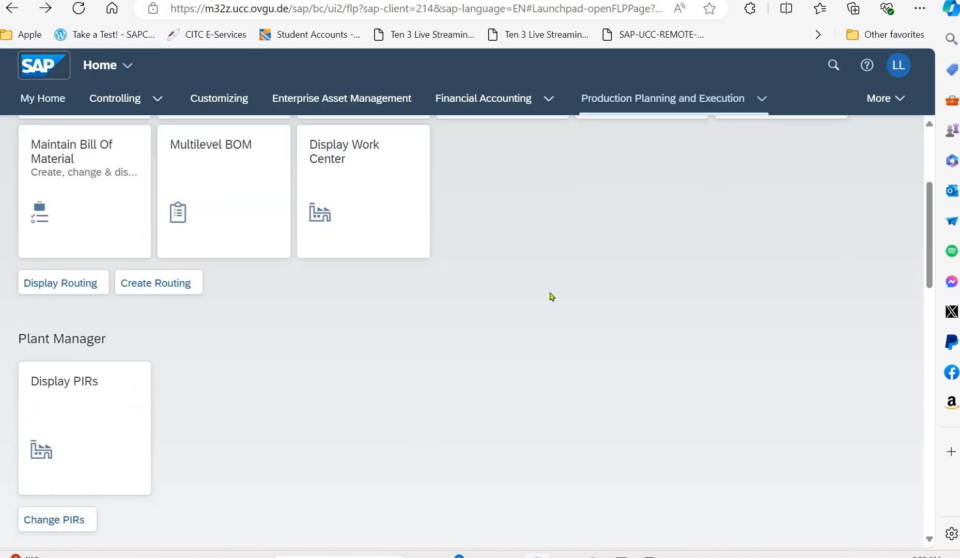
- Search the launchpad for "Maintain PIR" and open the Maintain PIRs app
click(829, 69)
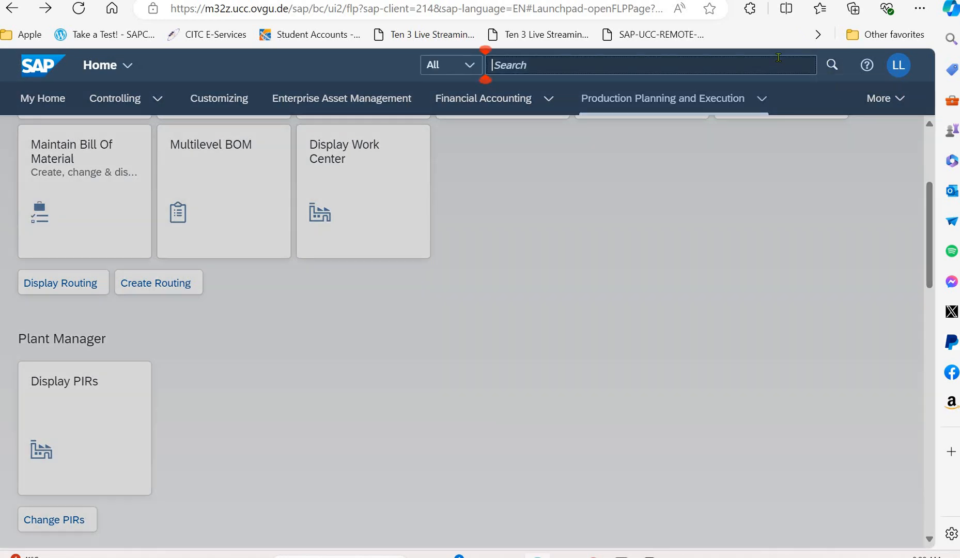
text(M)
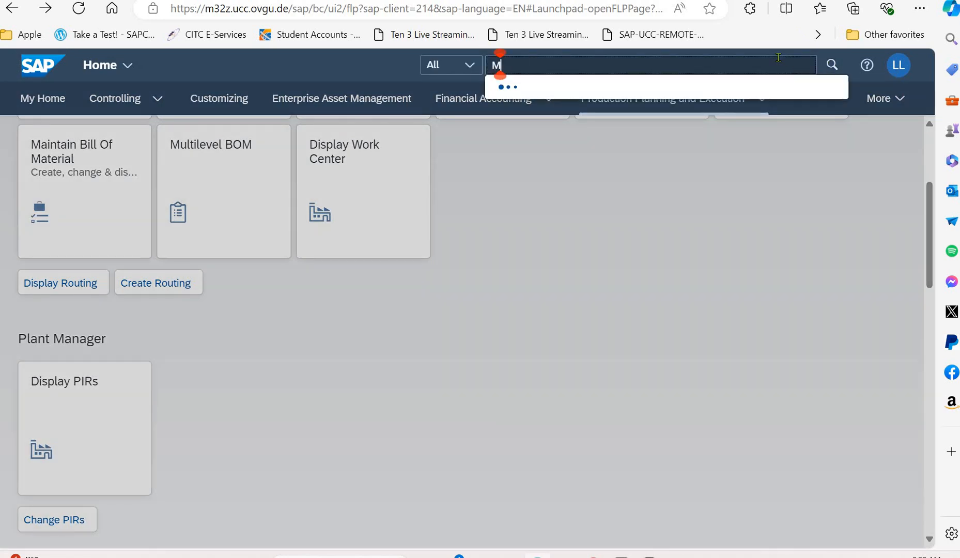
text(aintai)
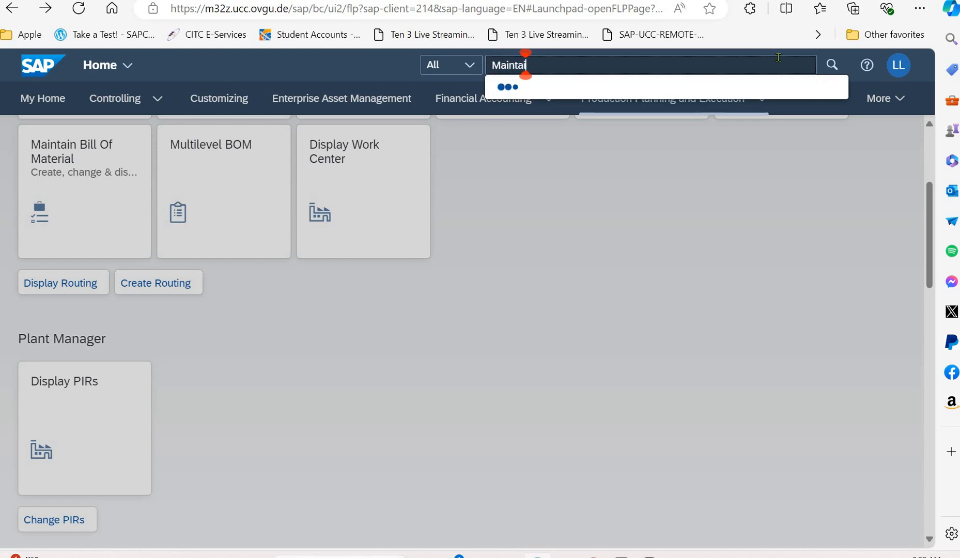
text(n PIR)
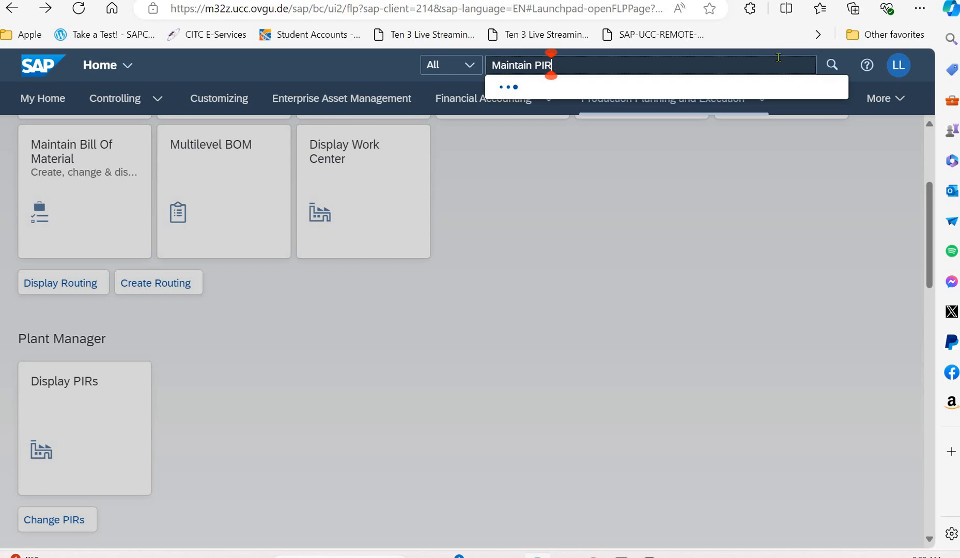
key(Return)
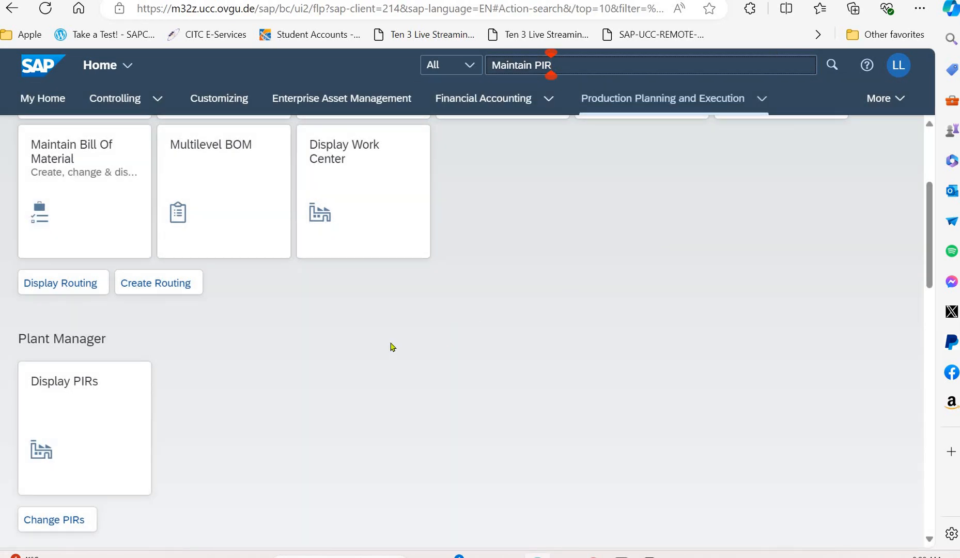
scroll(392, 347, down, 8)
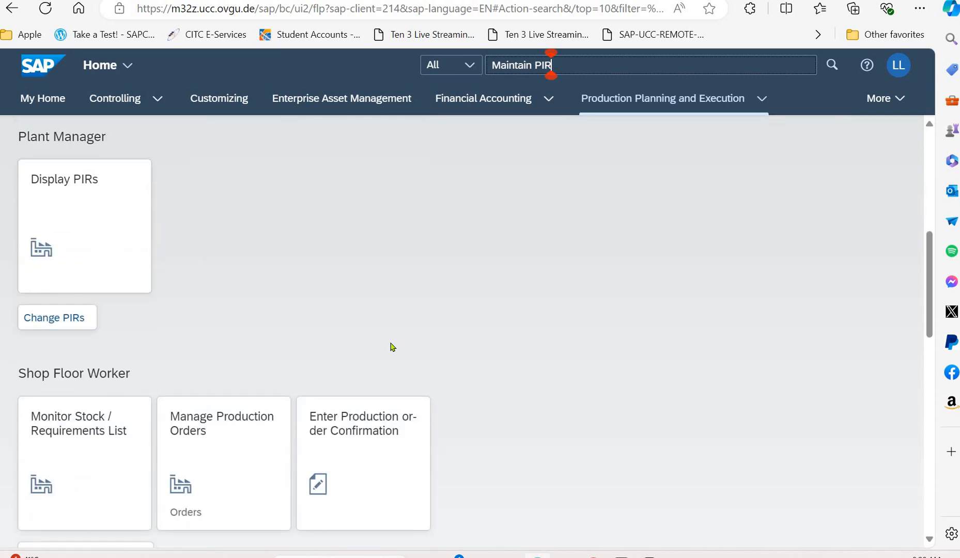
scroll(393, 347, down, 4)
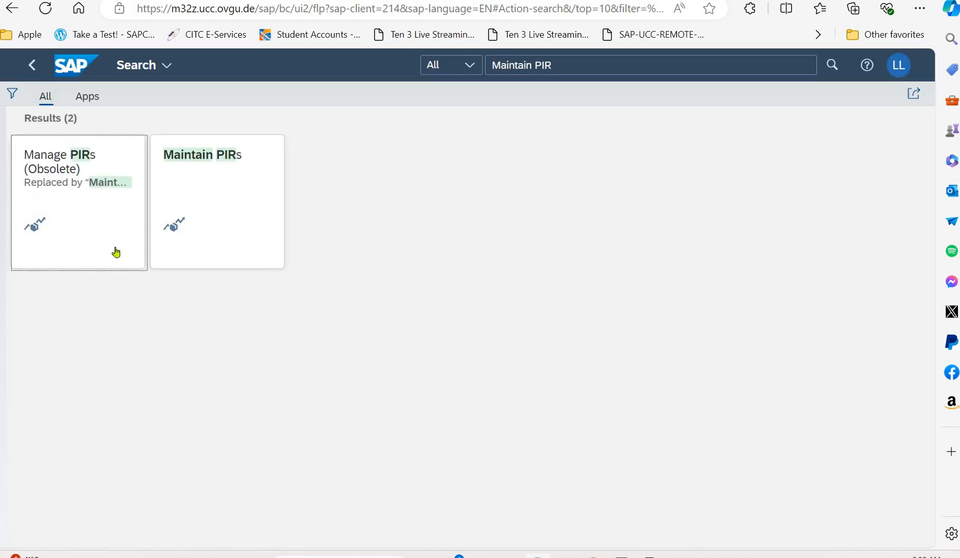
click(217, 160)
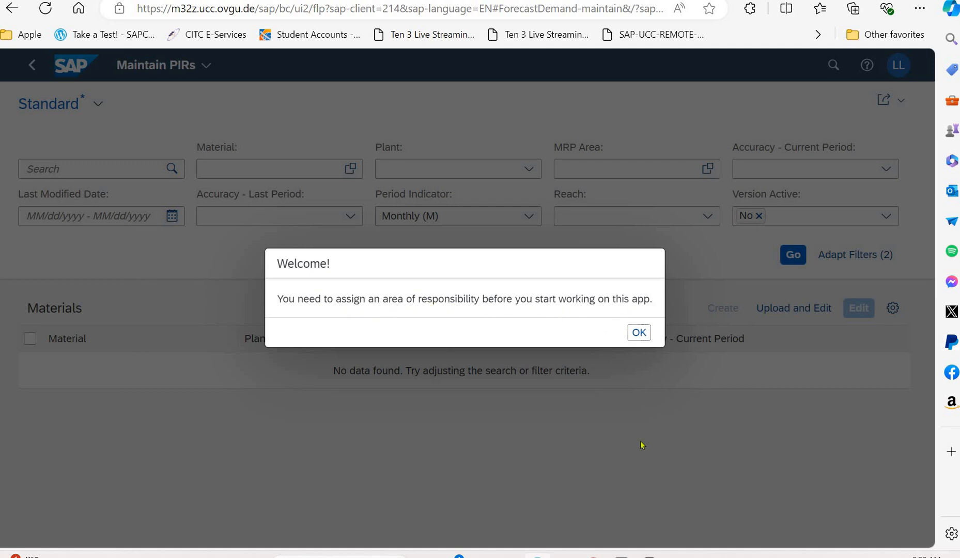
- Assign Plant Dallas (DL00) with the DL MRP Controller as the area of responsibility and return to Maintain PIRs
click(639, 334)
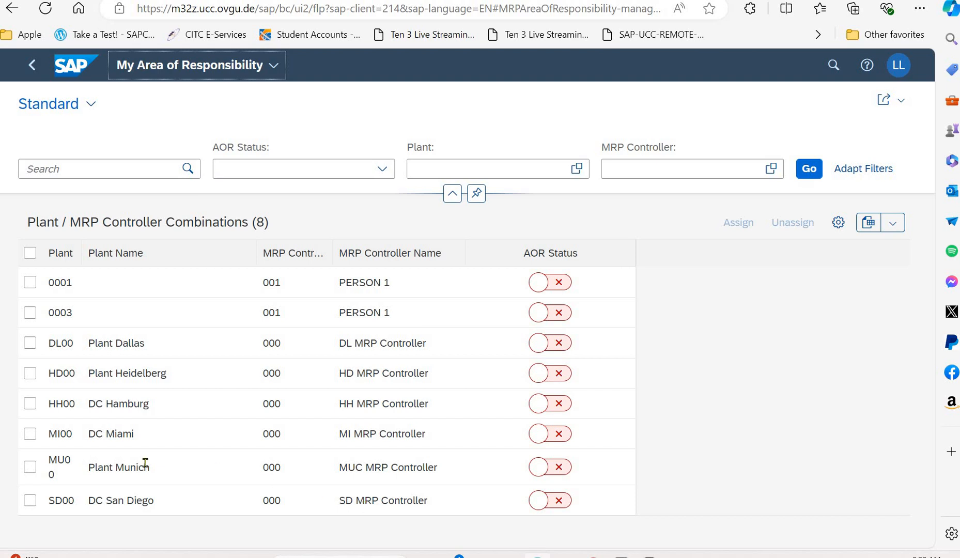
click(541, 345)
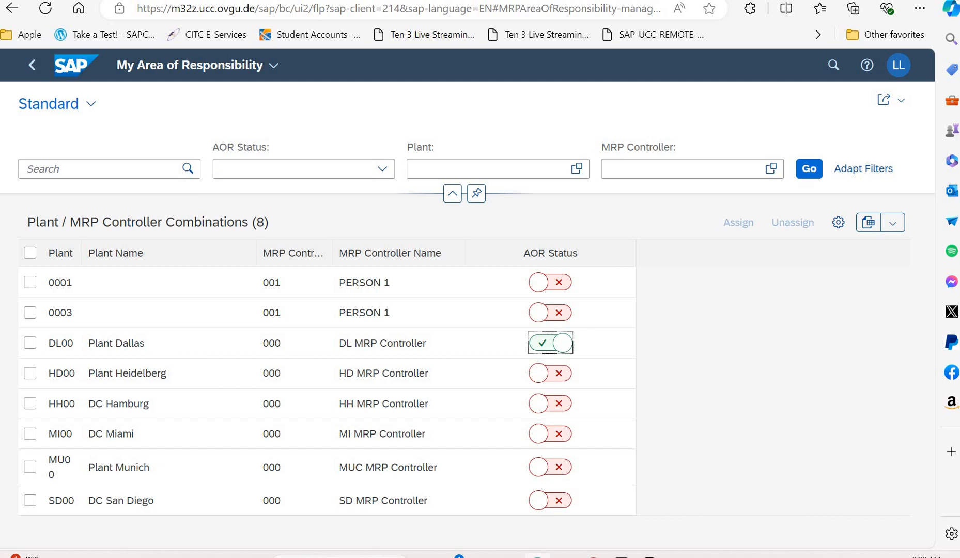
click(33, 68)
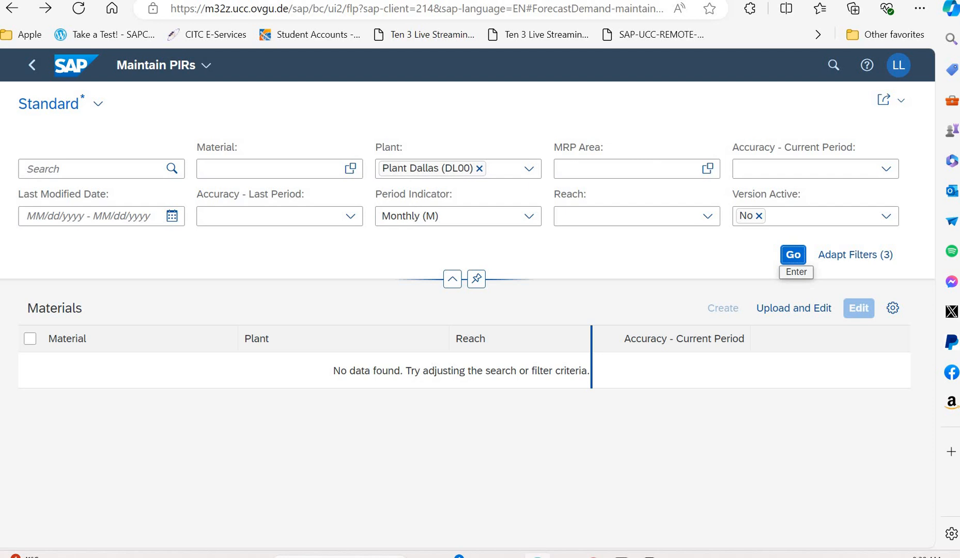
click(206, 66)
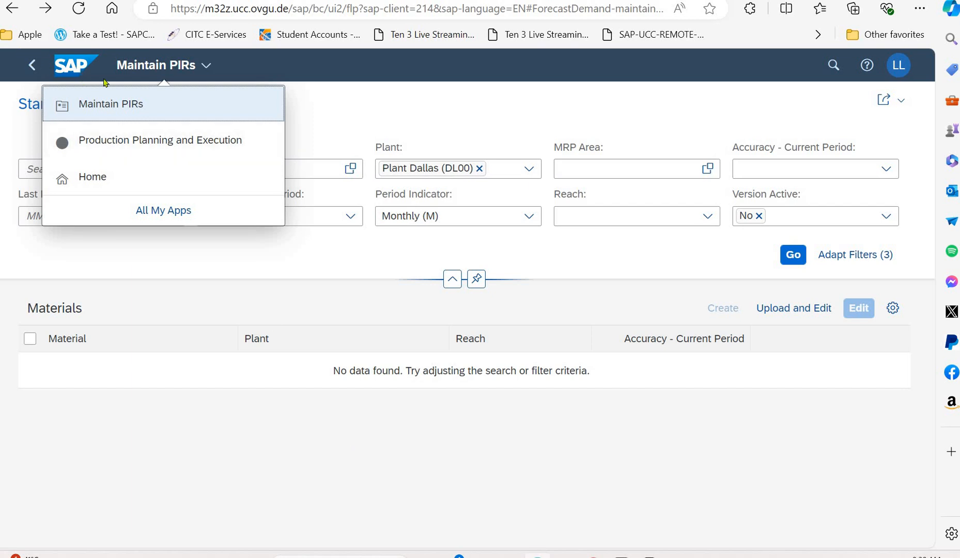
click(326, 136)
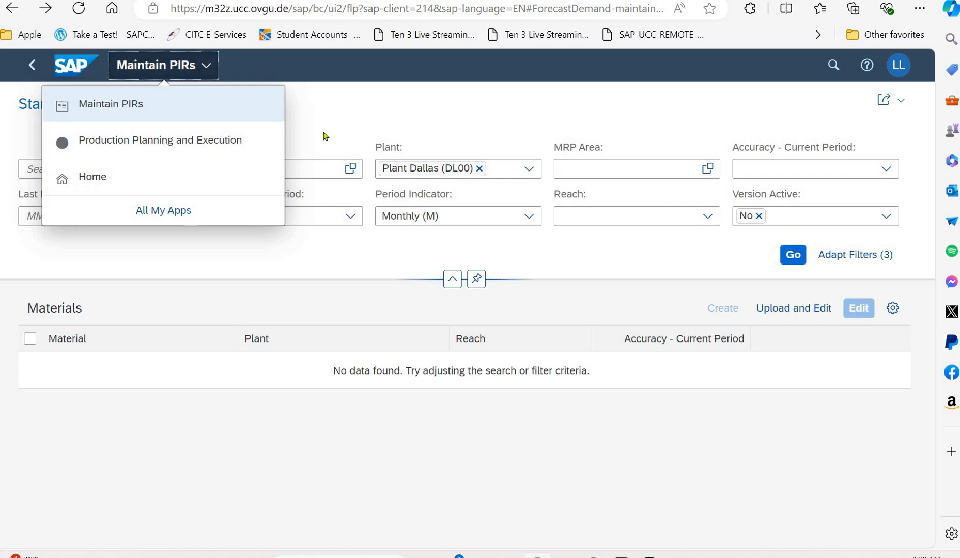
click(456, 282)
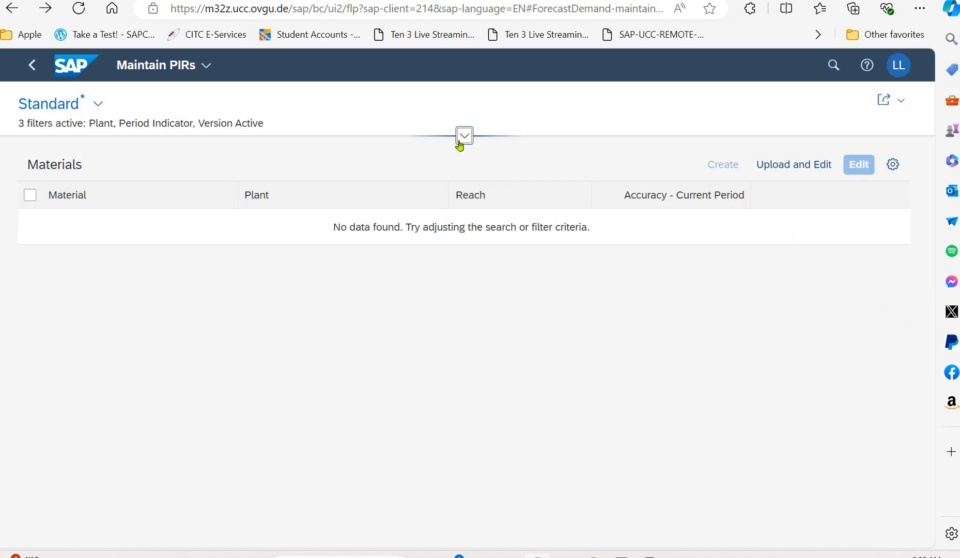
click(463, 137)
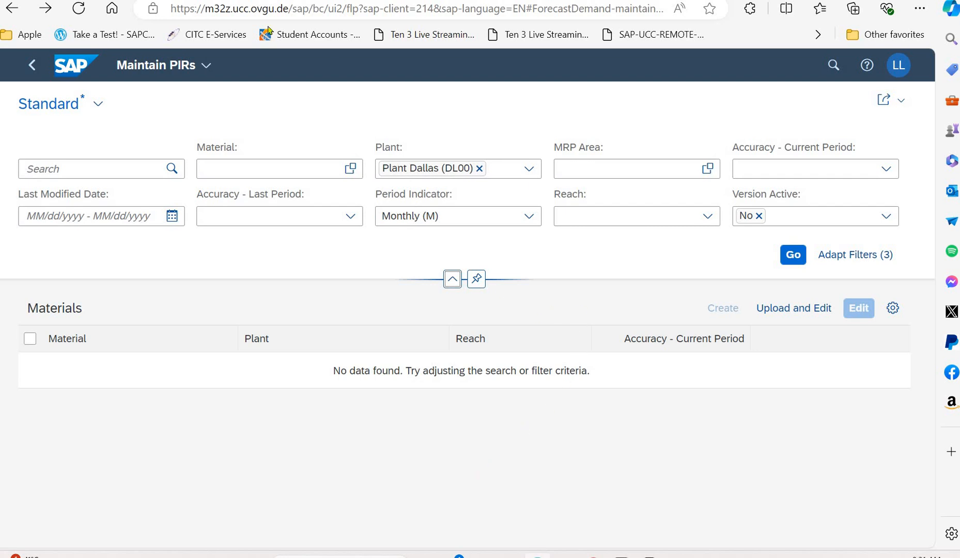
click(206, 64)
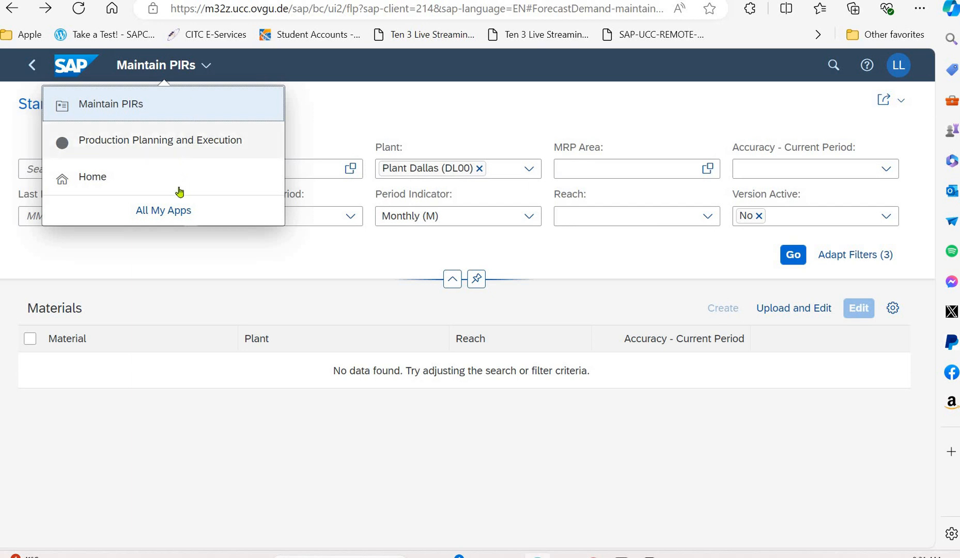
click(177, 211)
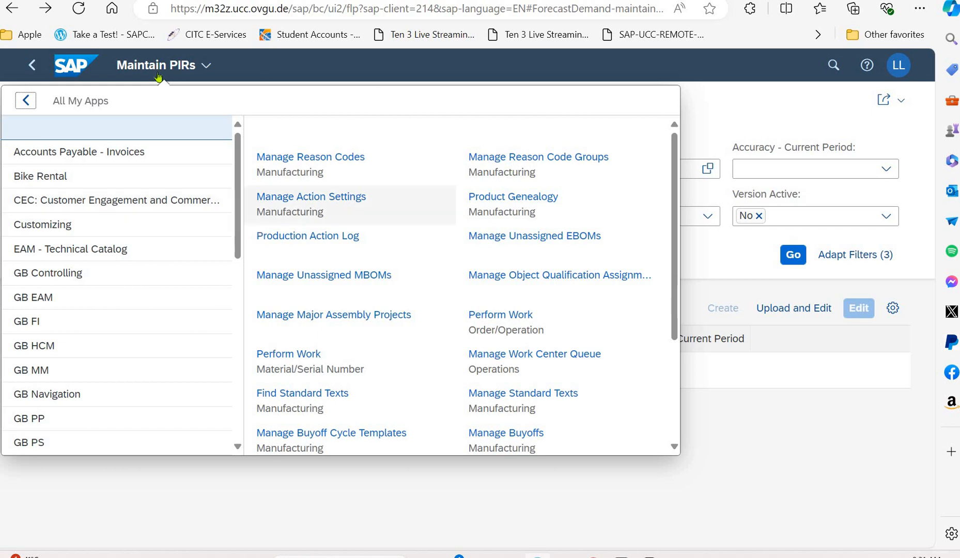
click(207, 65)
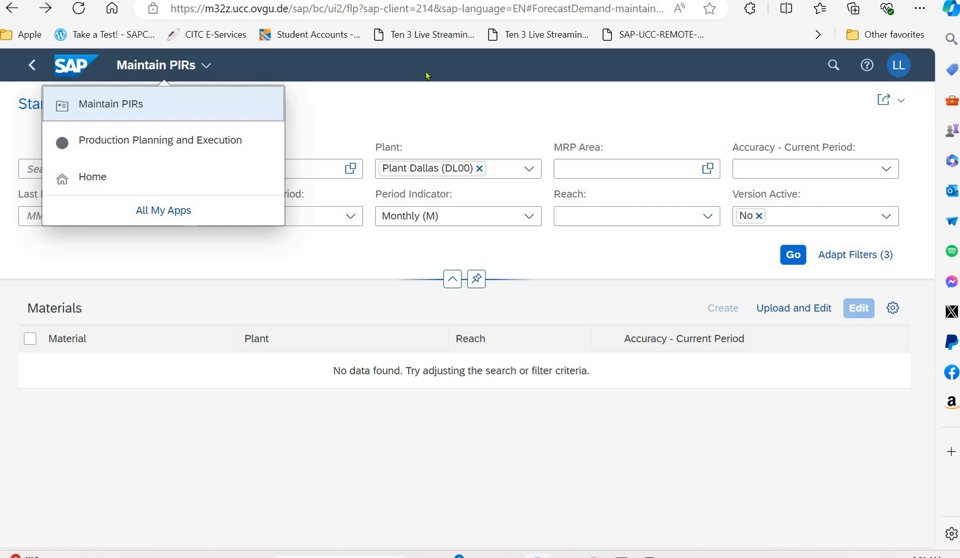
click(425, 74)
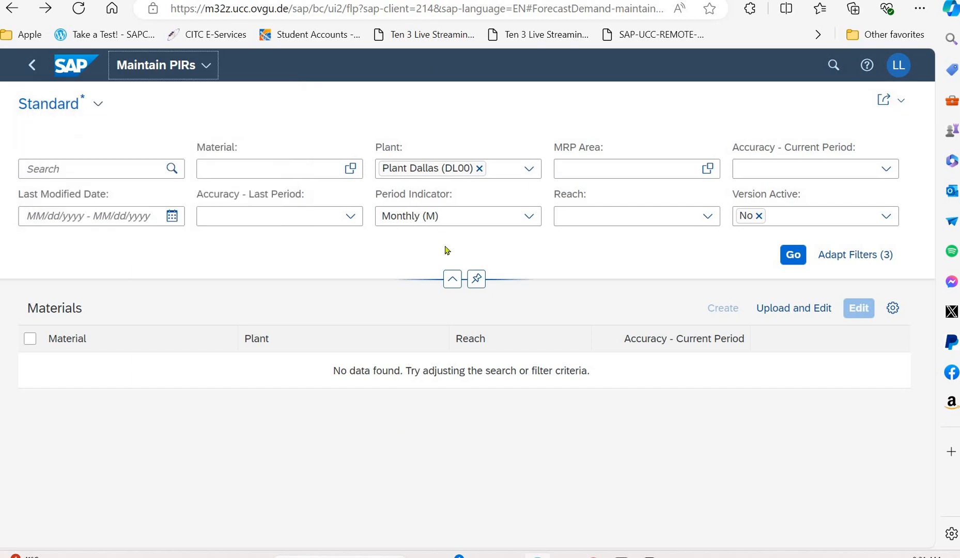
click(453, 280)
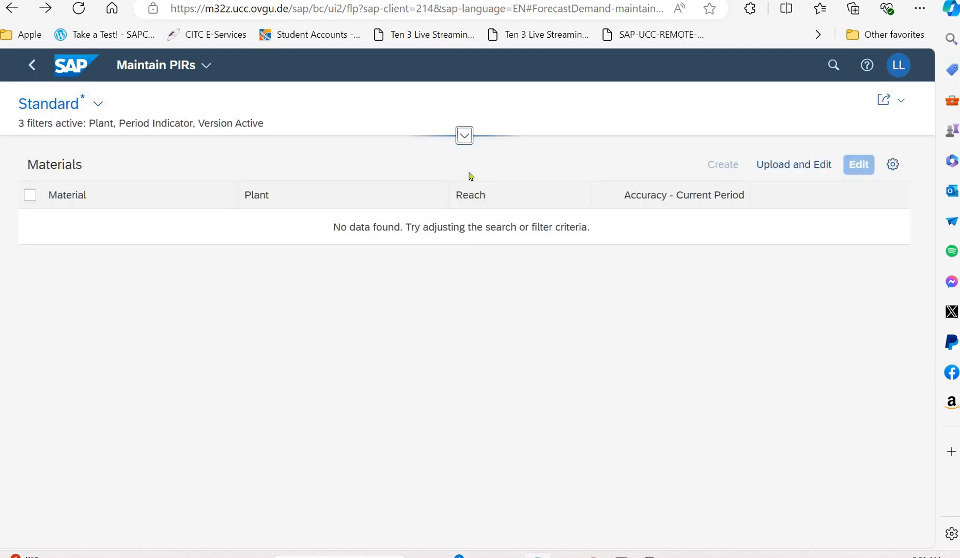
click(464, 137)
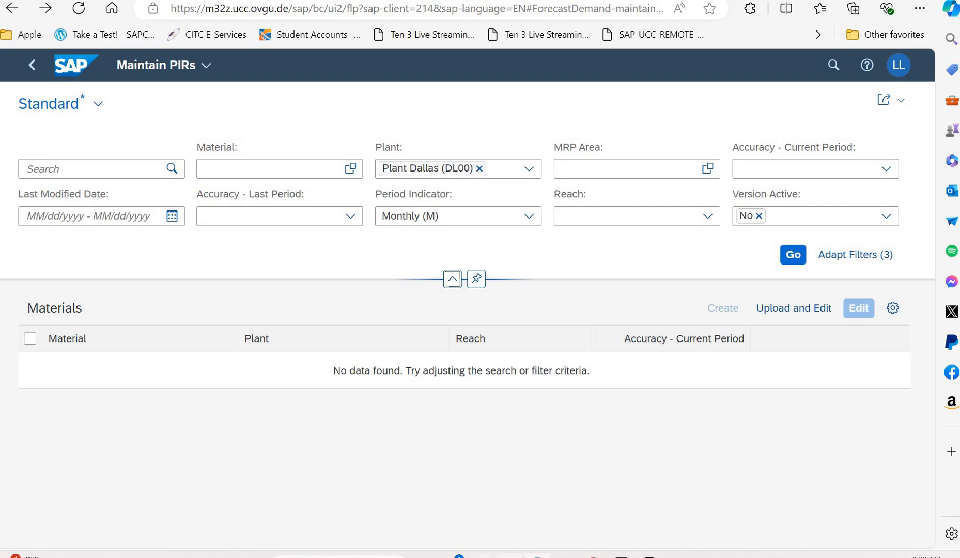
mouse_move(480, 555)
click(327, 216)
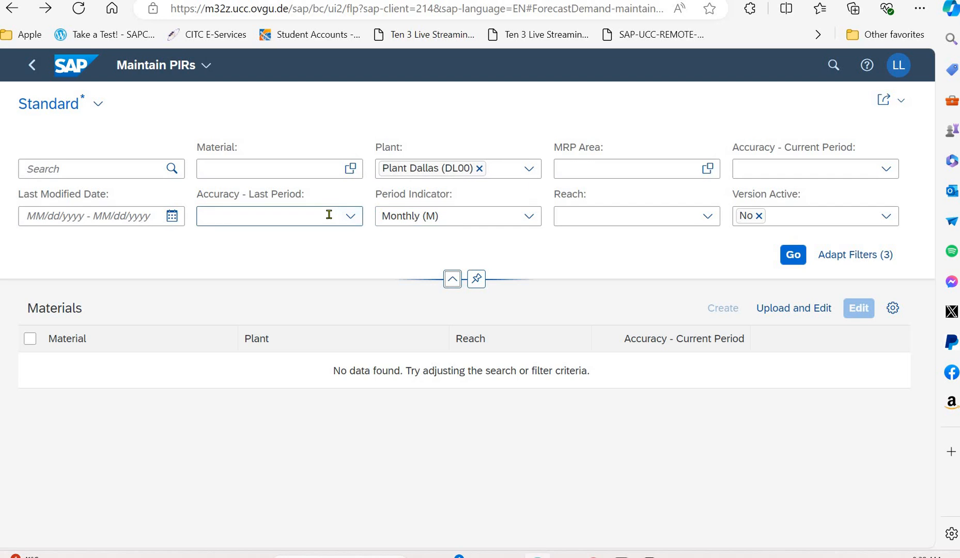
- Change the Version Active filter so that only Yes is selected
click(759, 216)
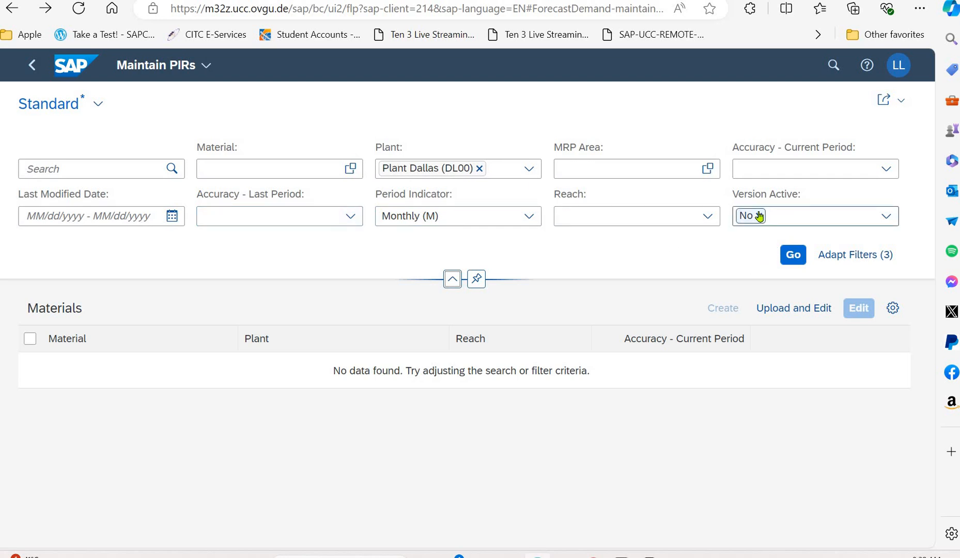
click(887, 216)
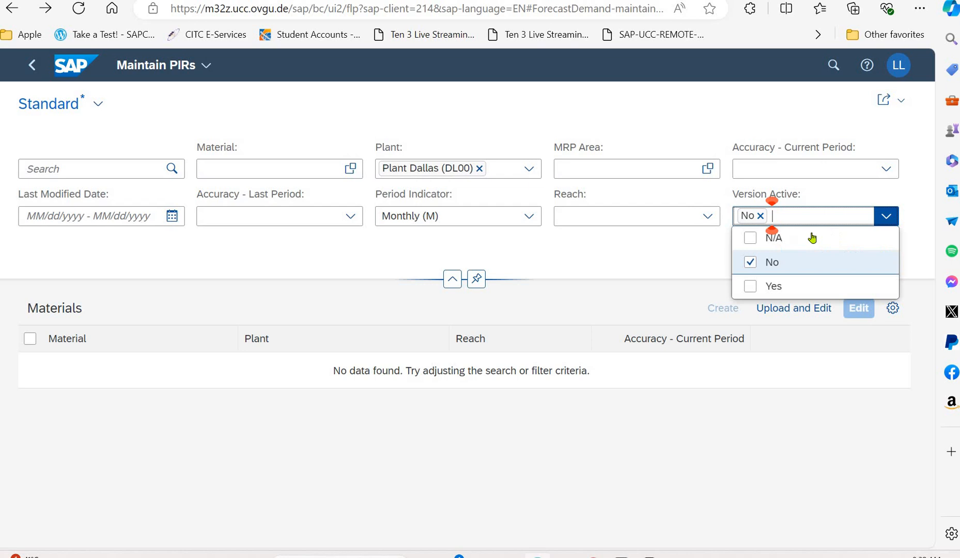
click(773, 286)
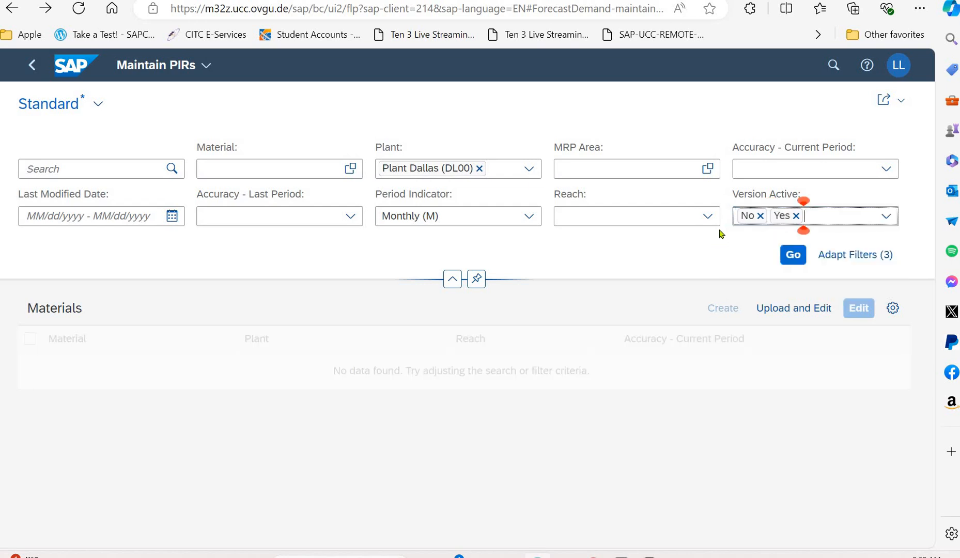
click(760, 216)
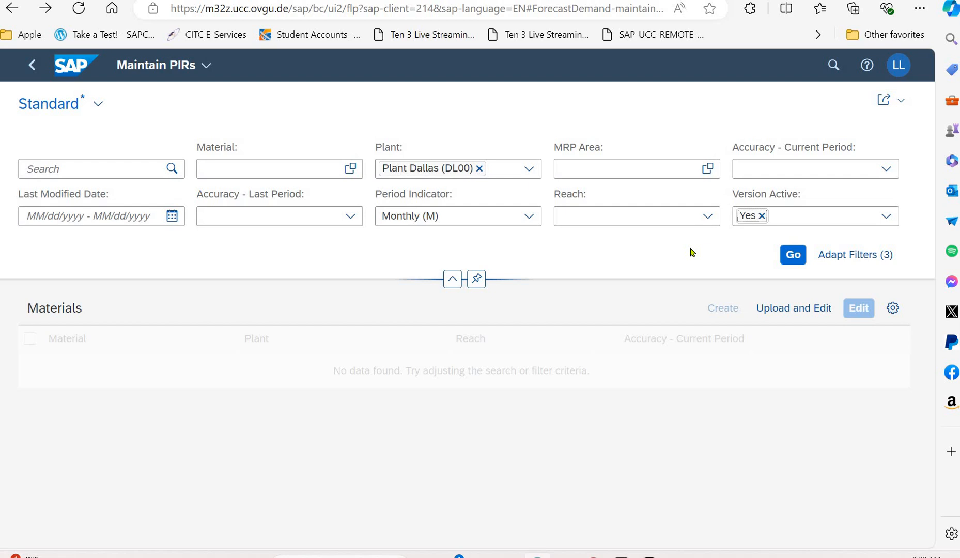
- Search the planned independent requirements of Plant Dallas (DL00) for materials matching DXTR*999
click(93, 173)
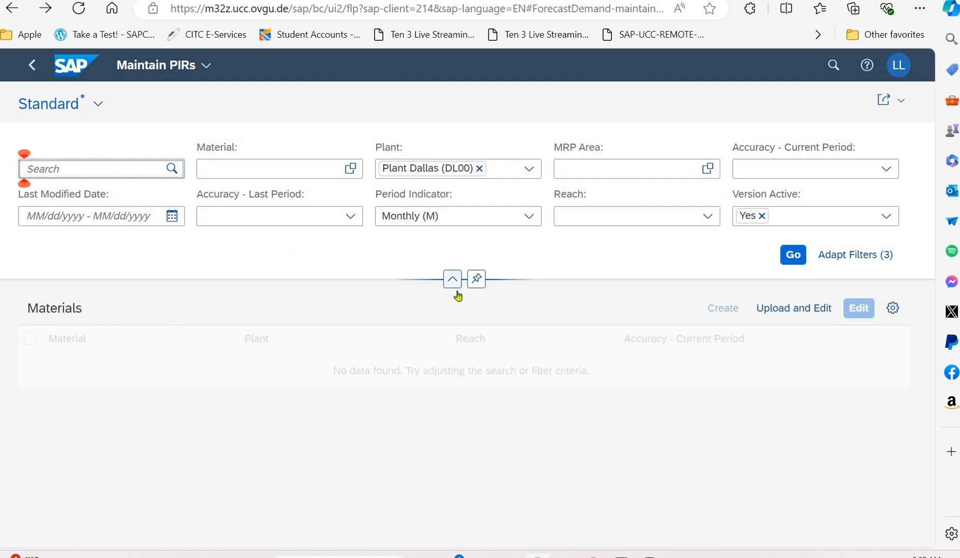
text(DXTR)
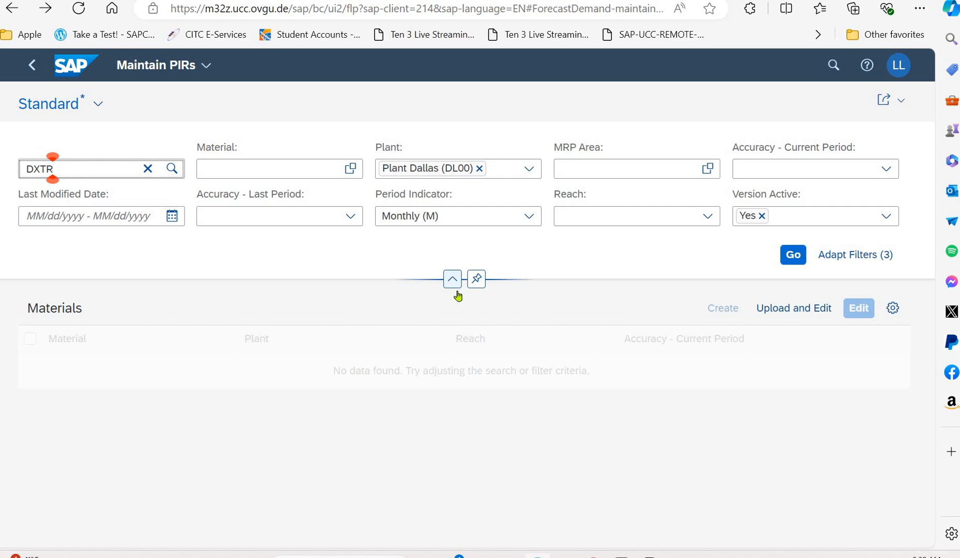
text(*999)
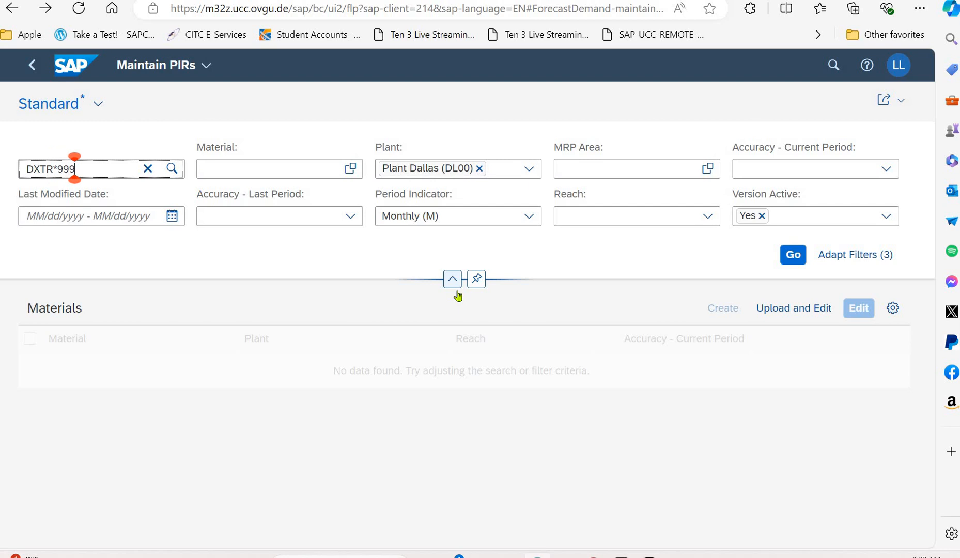
click(795, 254)
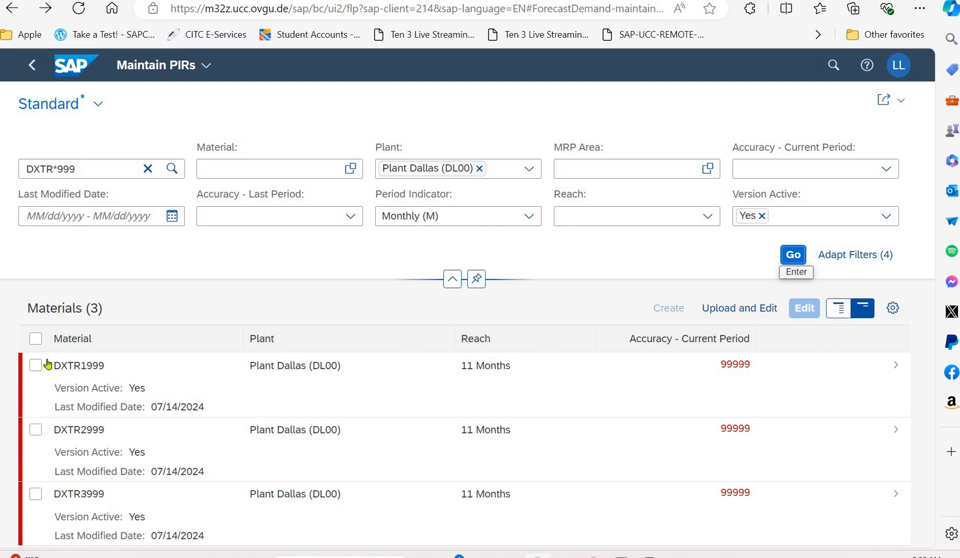
- Open all listed DXTR materials in the period quantities view, review their monthly requirements and leave without saving
click(35, 339)
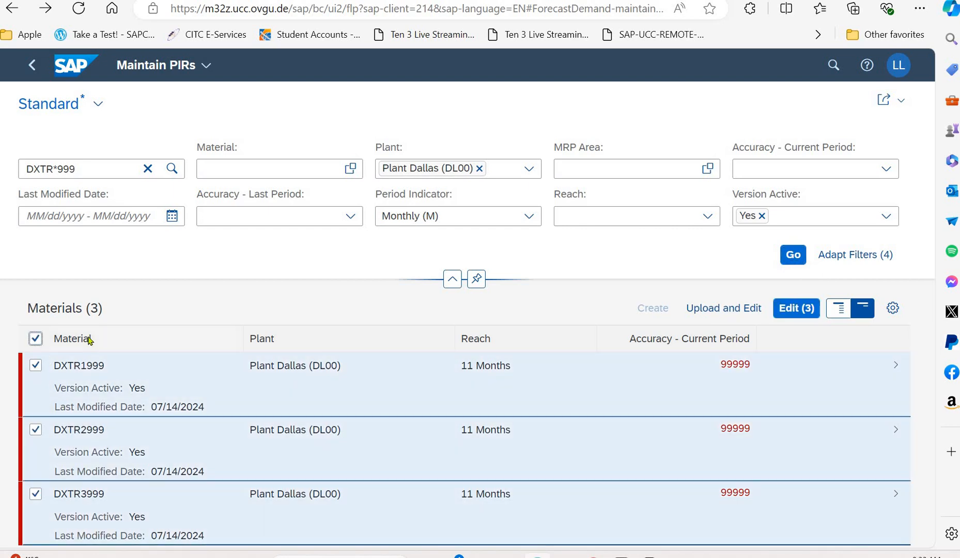
click(794, 309)
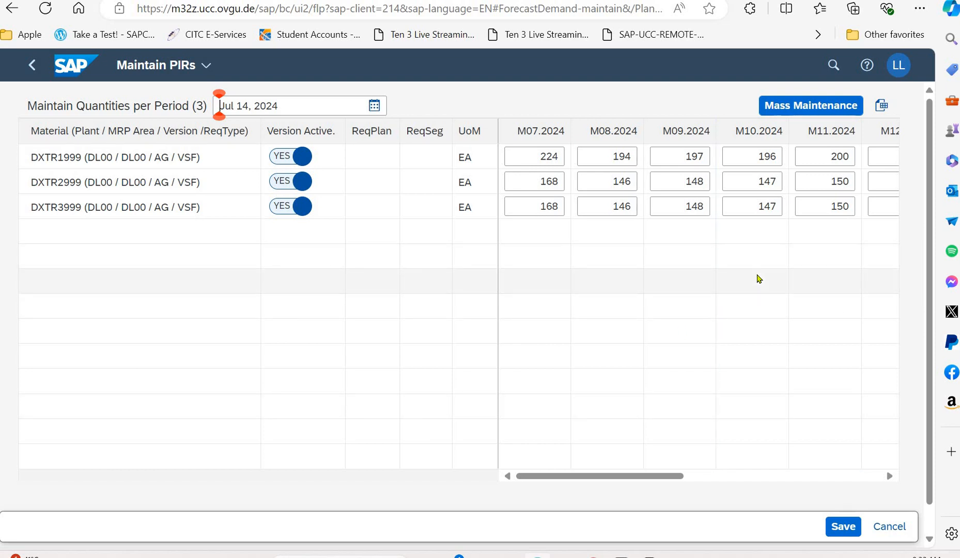
scroll(758, 278, down, 1)
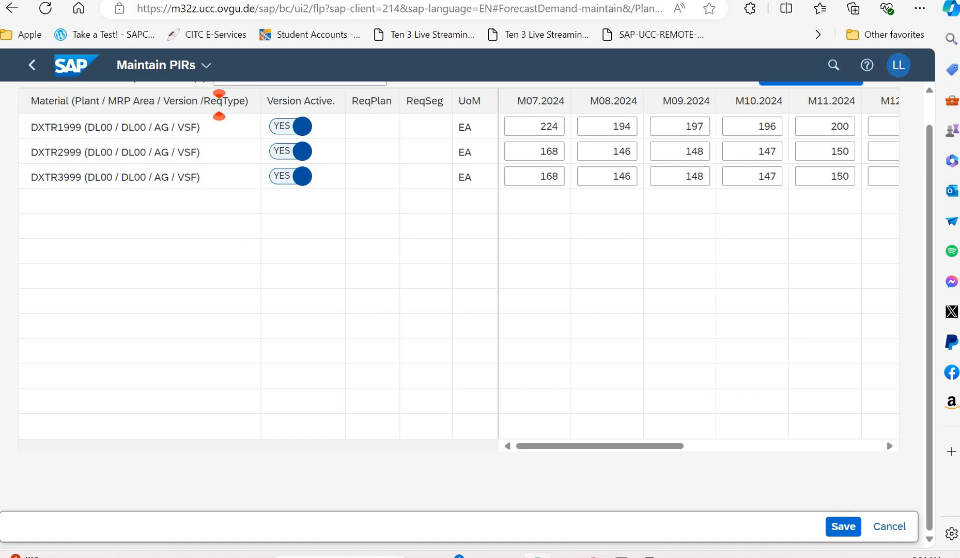
click(889, 526)
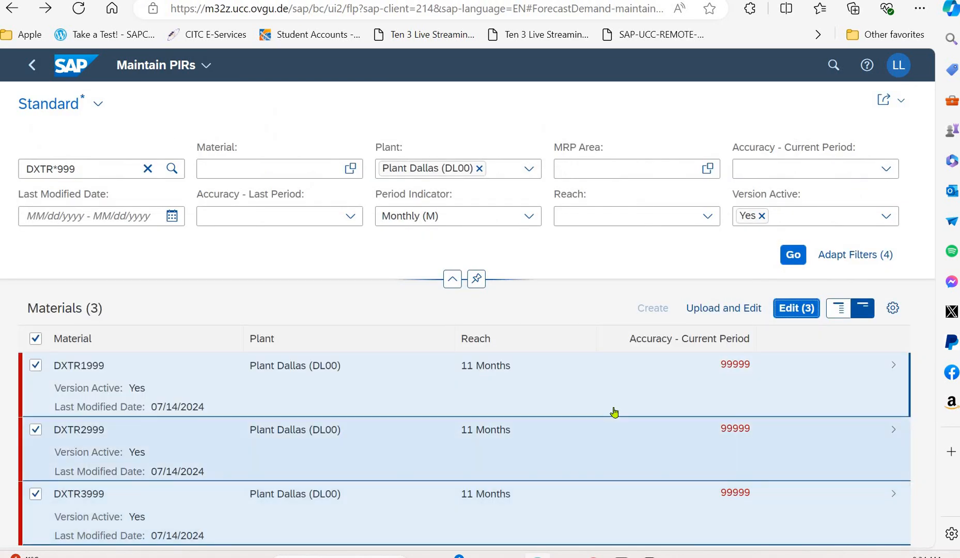
- Leave Maintain PIRs and go back to the Plant Manager section of the Production Planning and Execution page
click(36, 64)
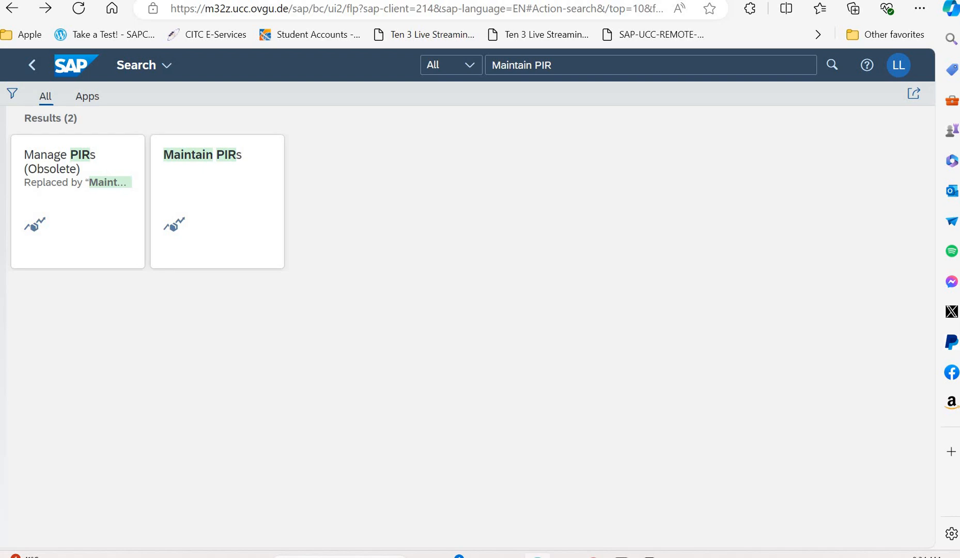
click(30, 62)
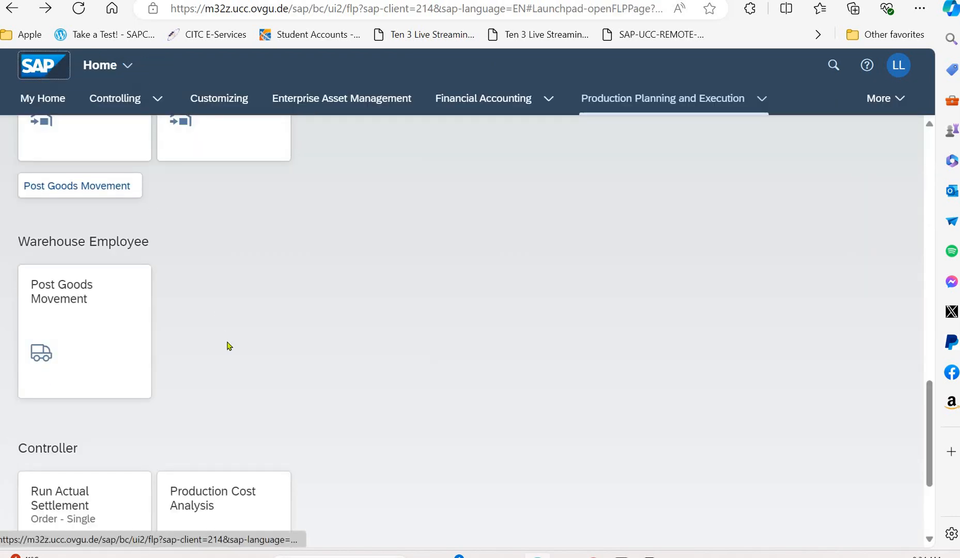
scroll(495, 311, up, 4)
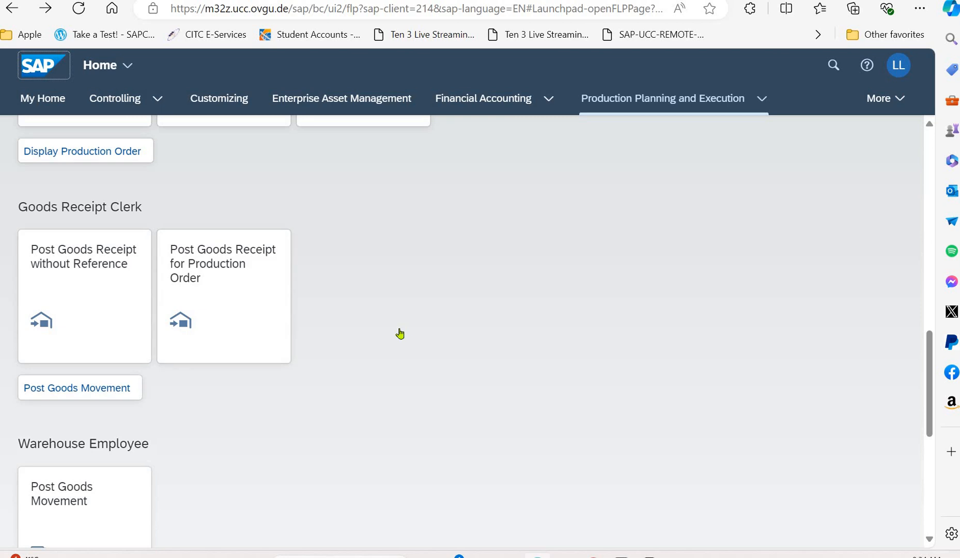
scroll(400, 334, up, 12)
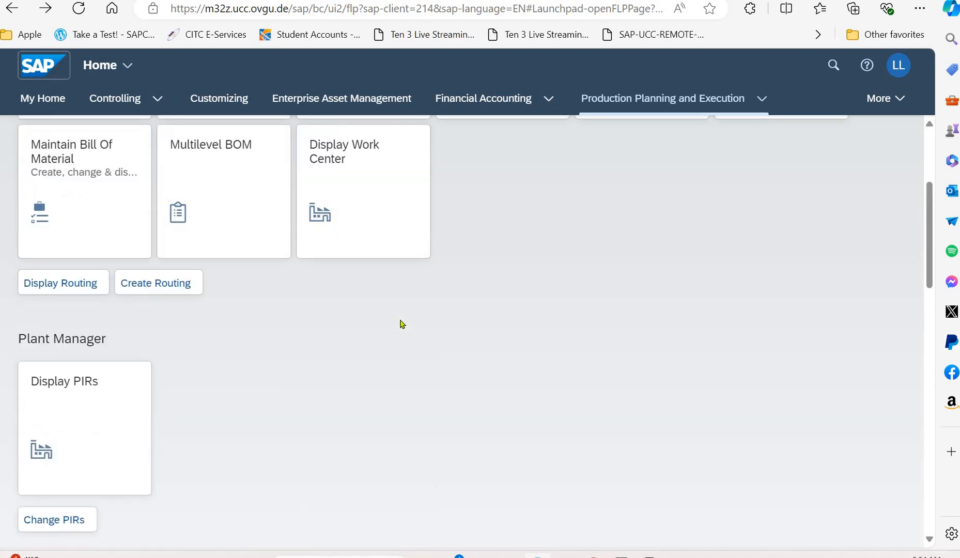
scroll(94, 184, down, 4)
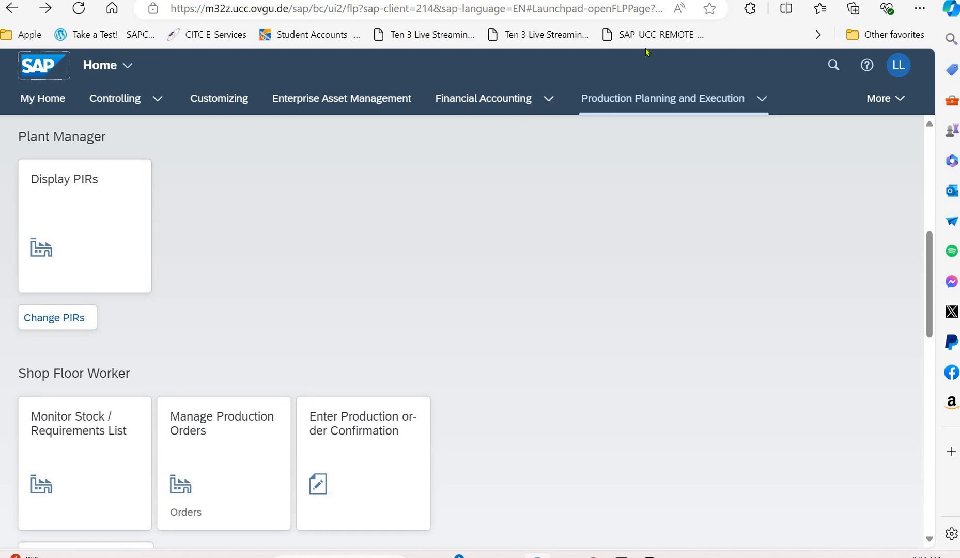
- Search the launchpad for "schedule MRP Run" and open the Schedule MRP Runs app
click(833, 65)
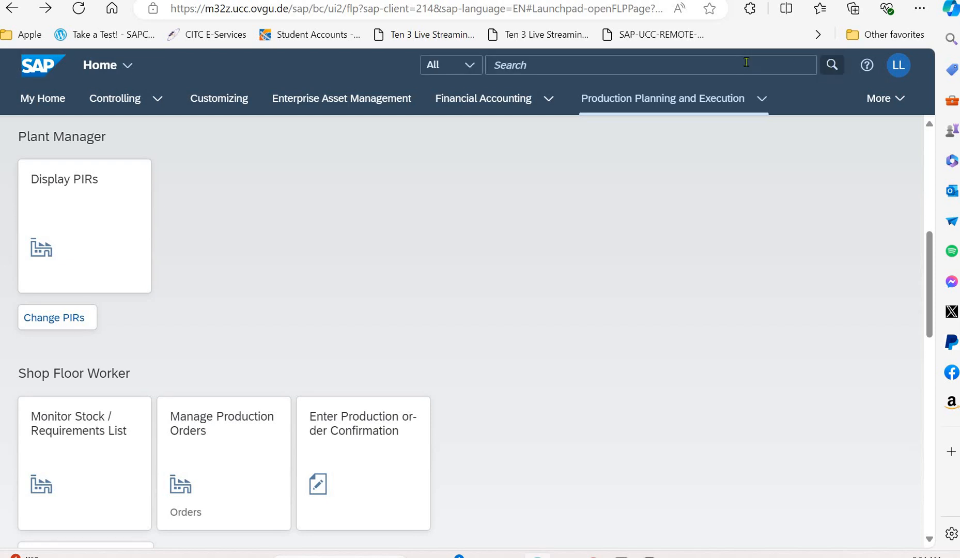
click(747, 62)
text(s)
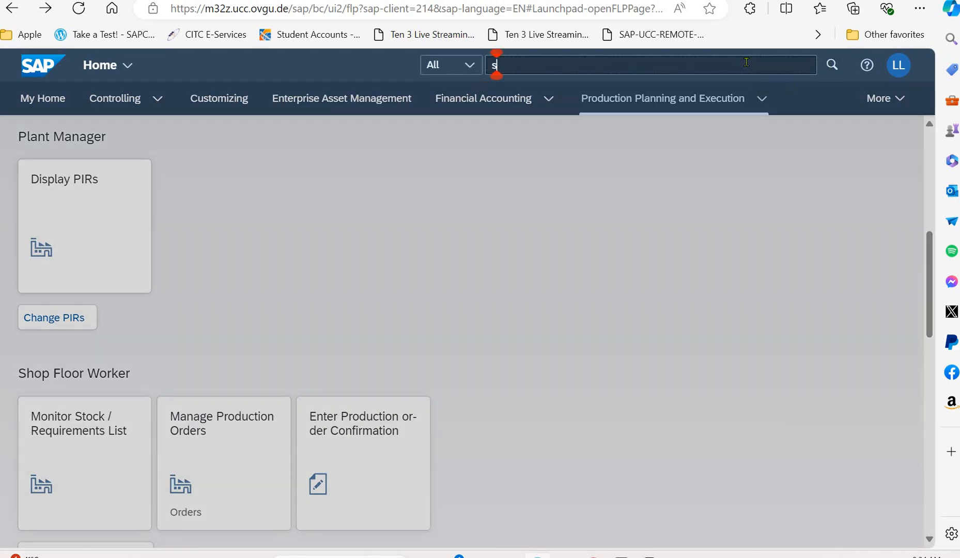
text(chedule)
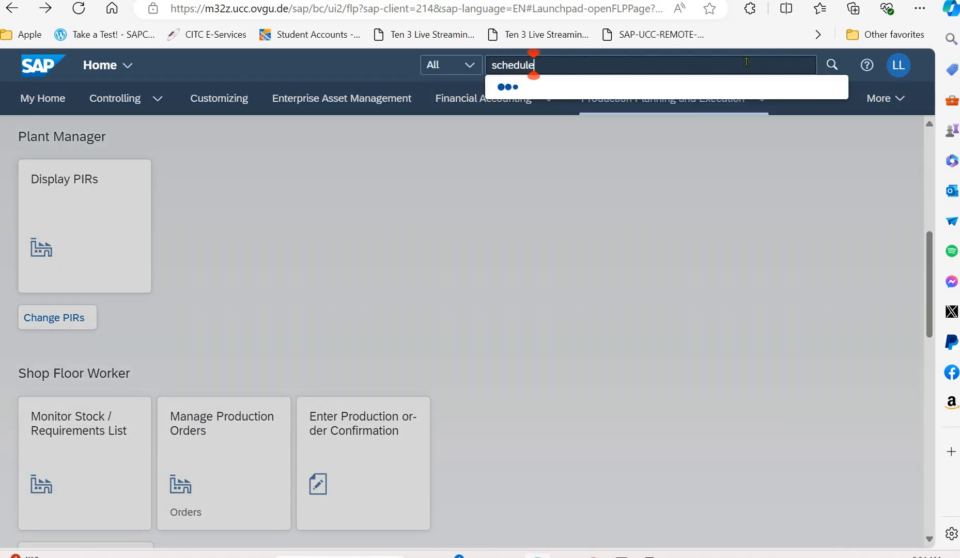
text( M)
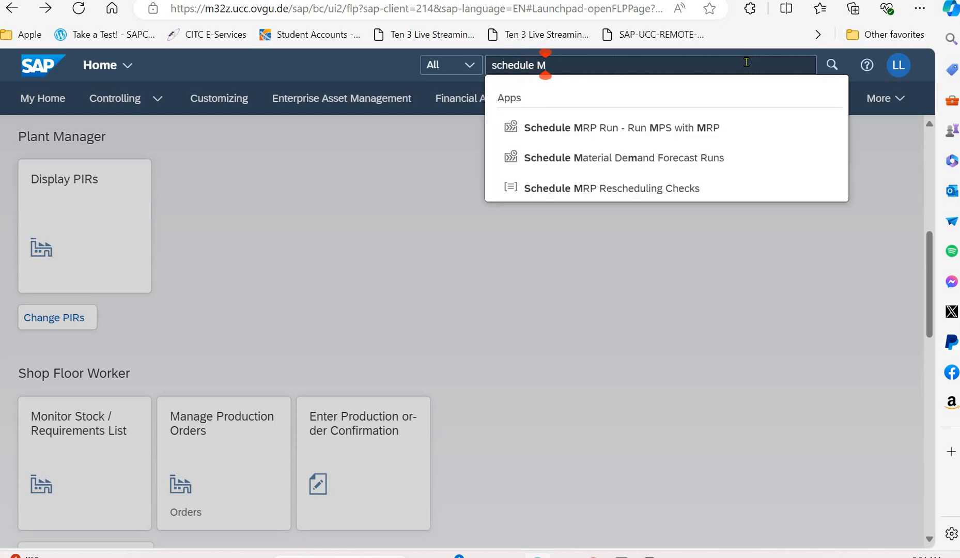
text(RP)
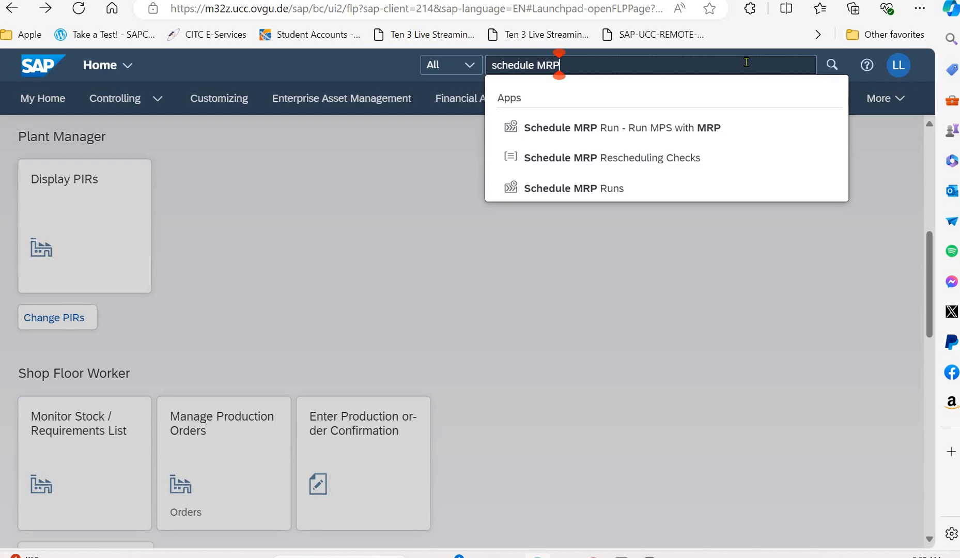
text( Run)
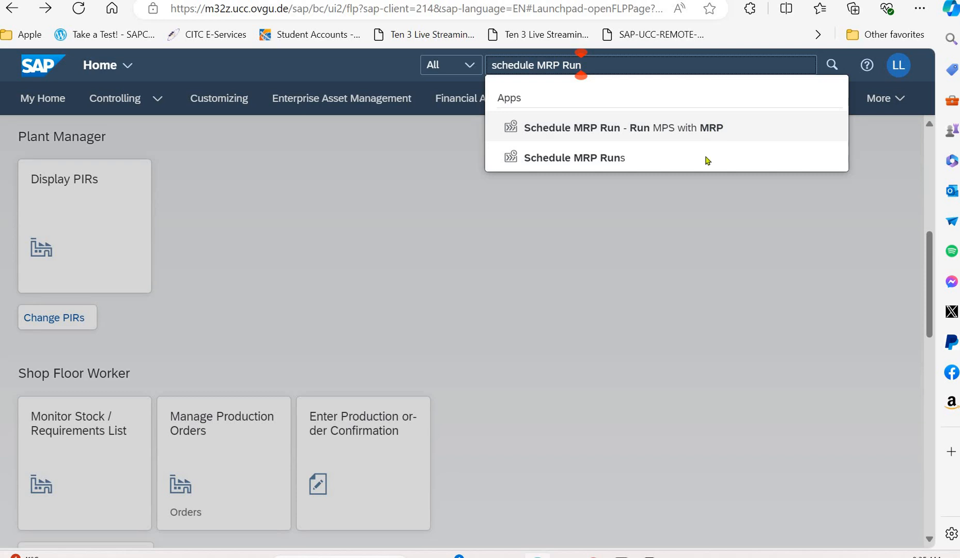
click(707, 157)
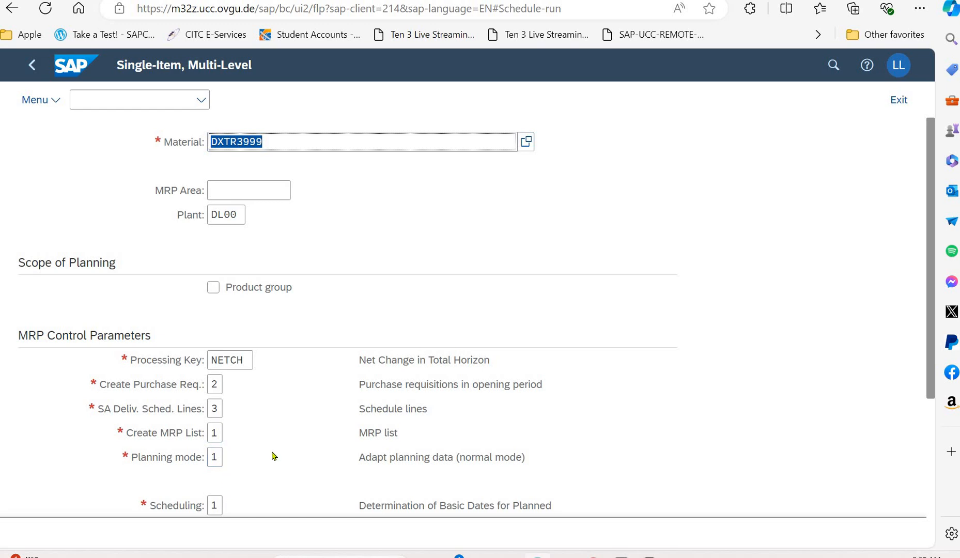
- Run single-item, multi-level MRP for DXTR3999 in plant DL00 with Display material list enabled, and review the run's statistics and material ranking
scroll(272, 456, down, 3)
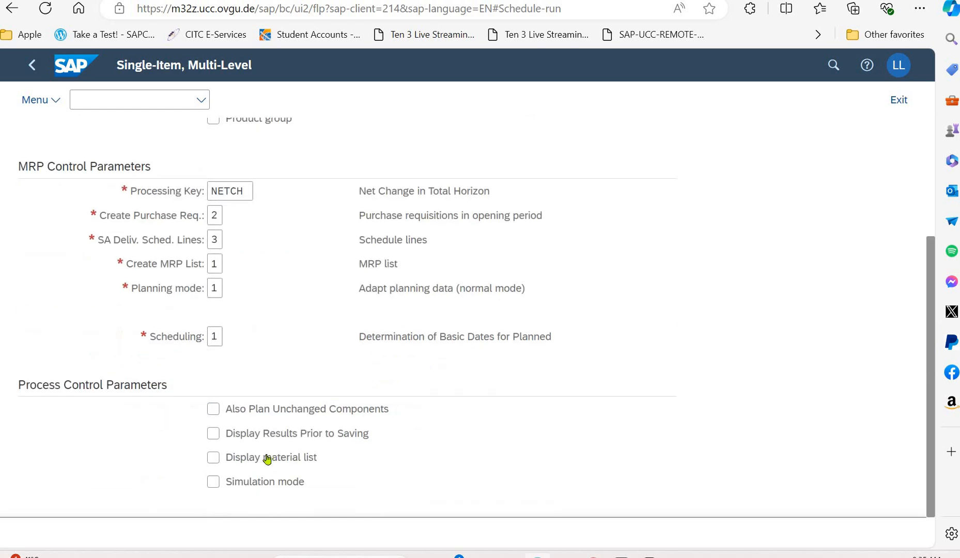
click(213, 458)
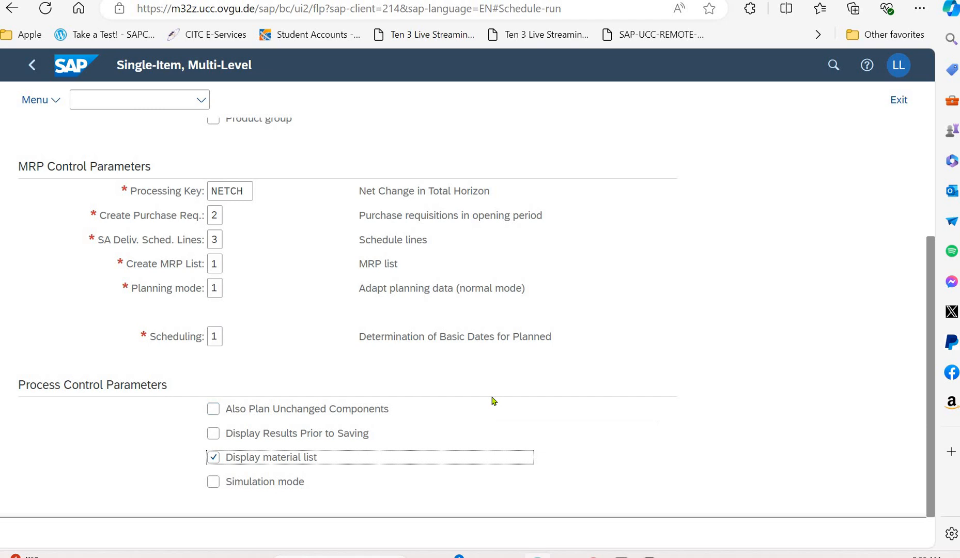
key(Return)
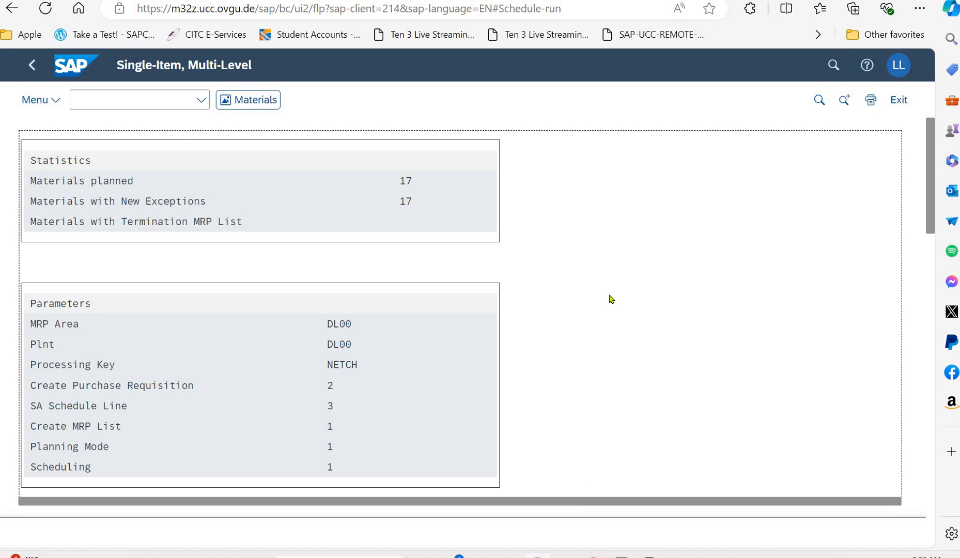
scroll(616, 295, down, 3)
scroll(618, 299, down, 5)
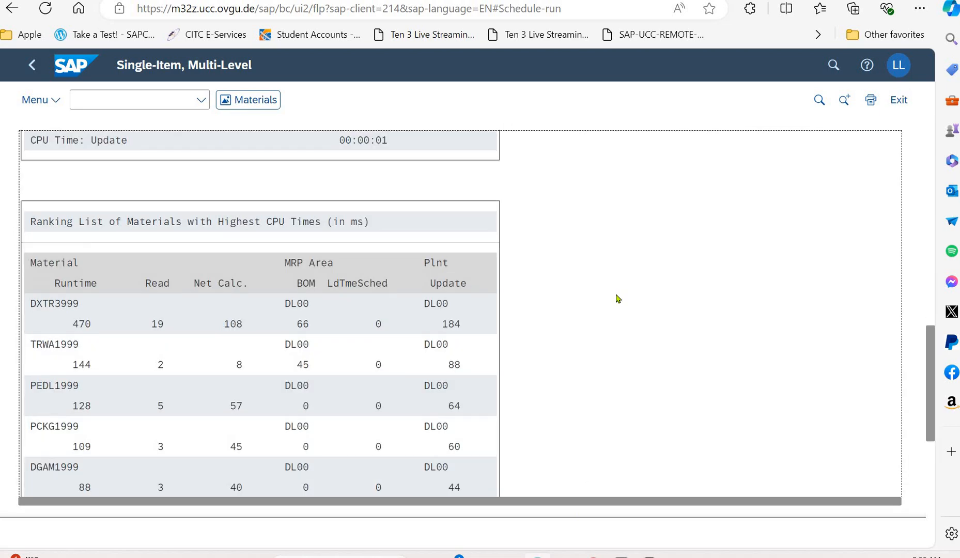
- Leave the MRP run results and display the stock/requirements list for DXTR3999 in plant DL00 from Production Planning and Execution
scroll(150, 396, down, 1)
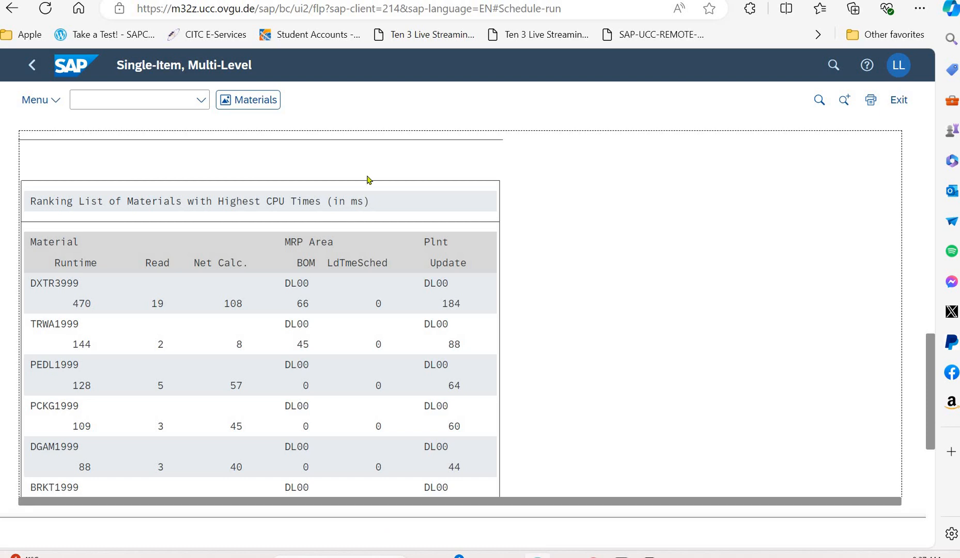
click(76, 65)
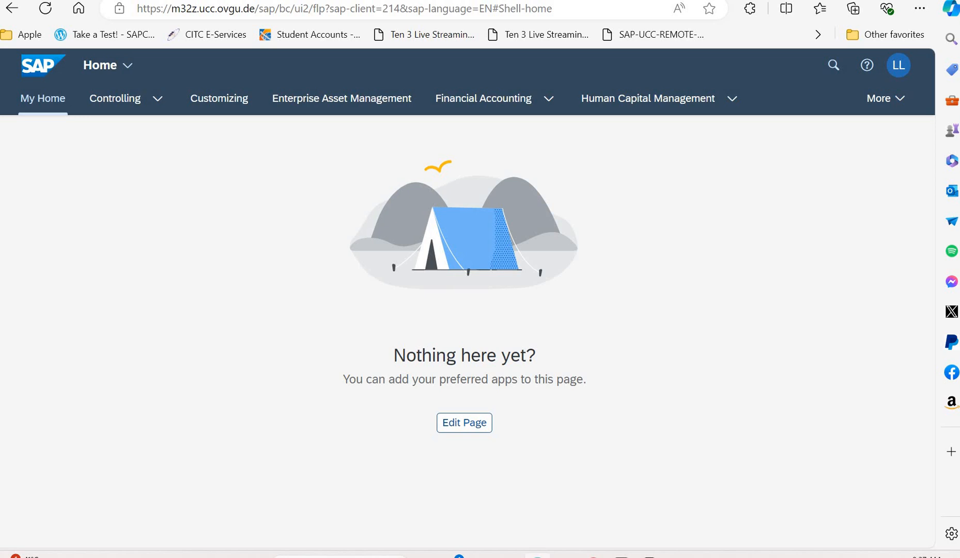
click(902, 99)
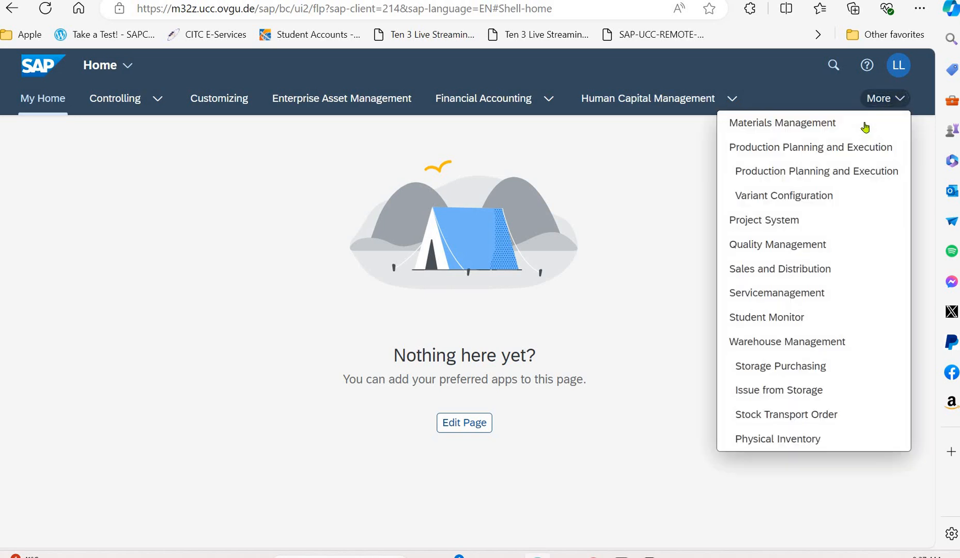
click(831, 149)
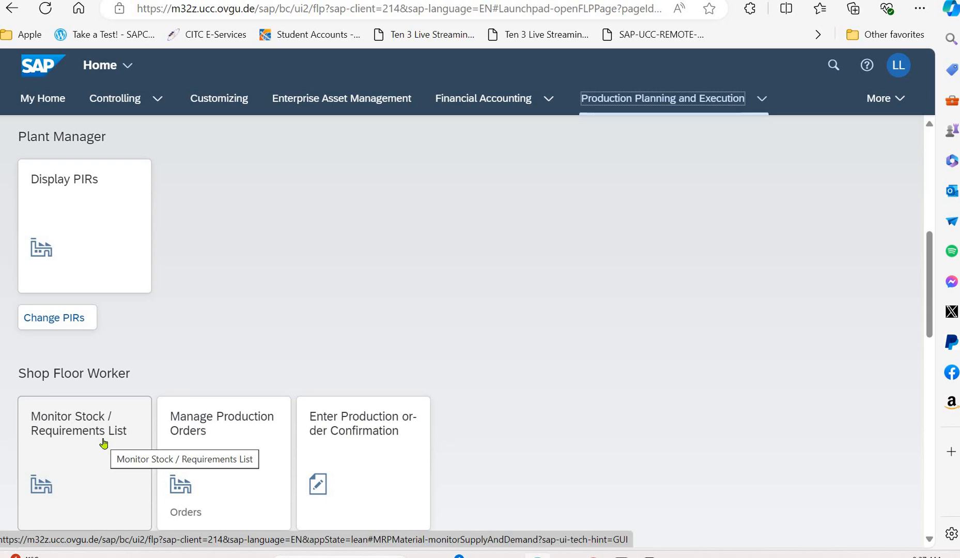
click(122, 472)
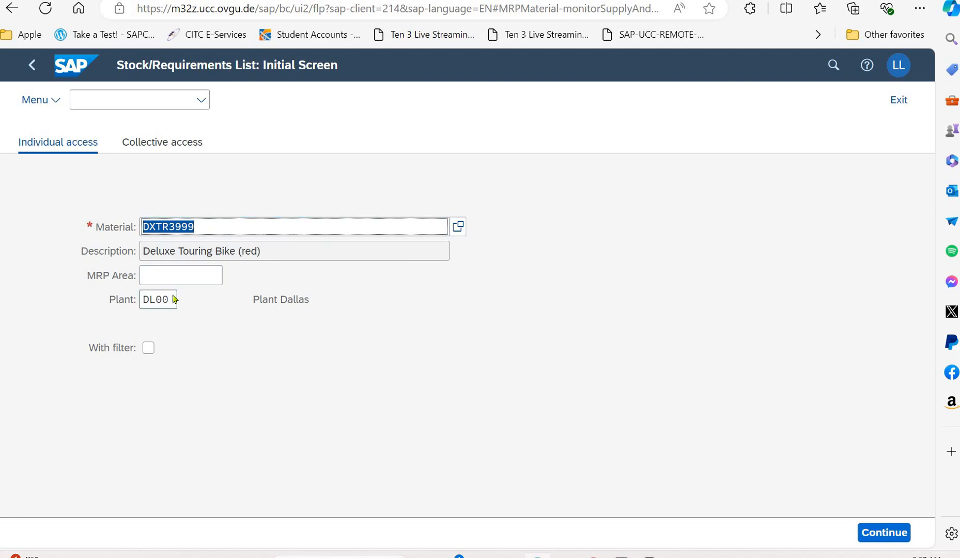
click(885, 532)
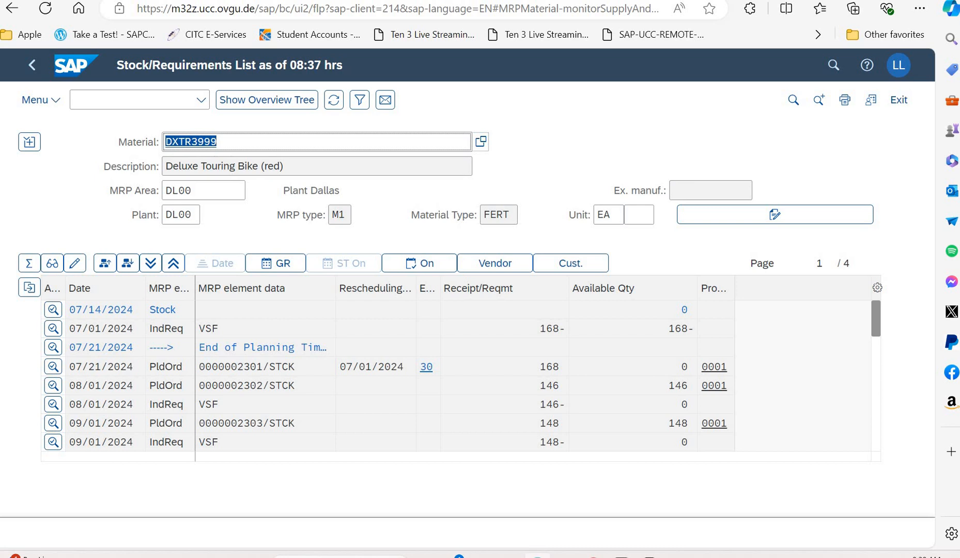
- Review the DXTR3999 period totals and the pegged requirements of the 07/21/2024 planned order, and return to the launchpad
click(29, 263)
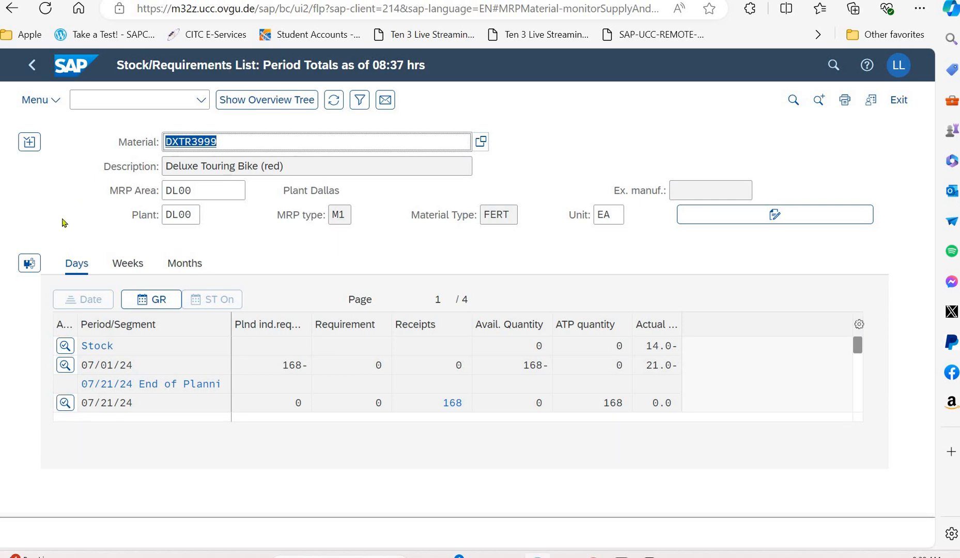
click(33, 262)
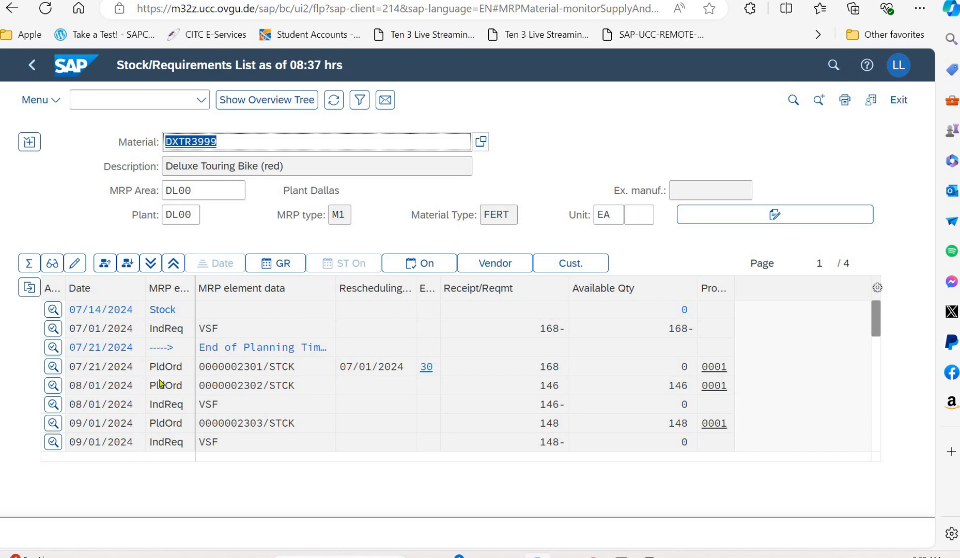
click(52, 367)
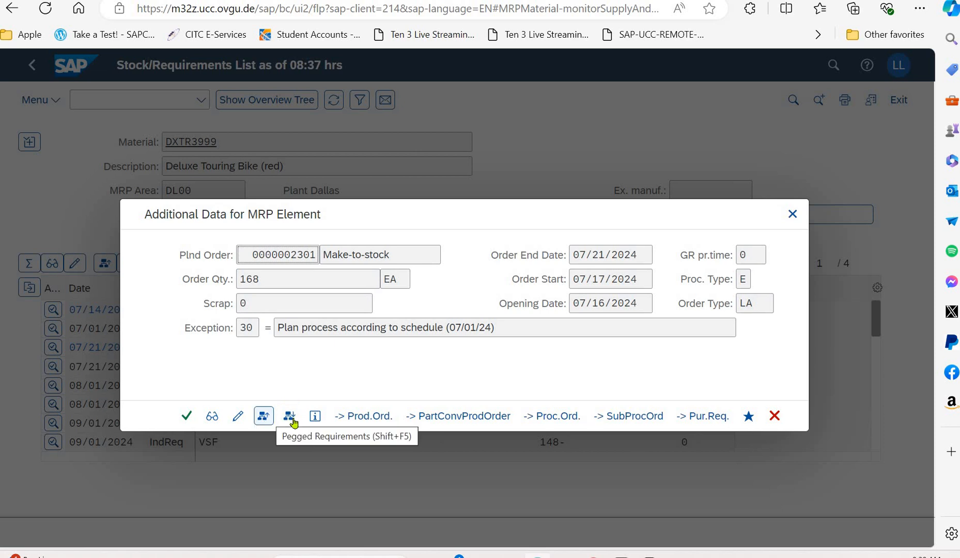
click(263, 420)
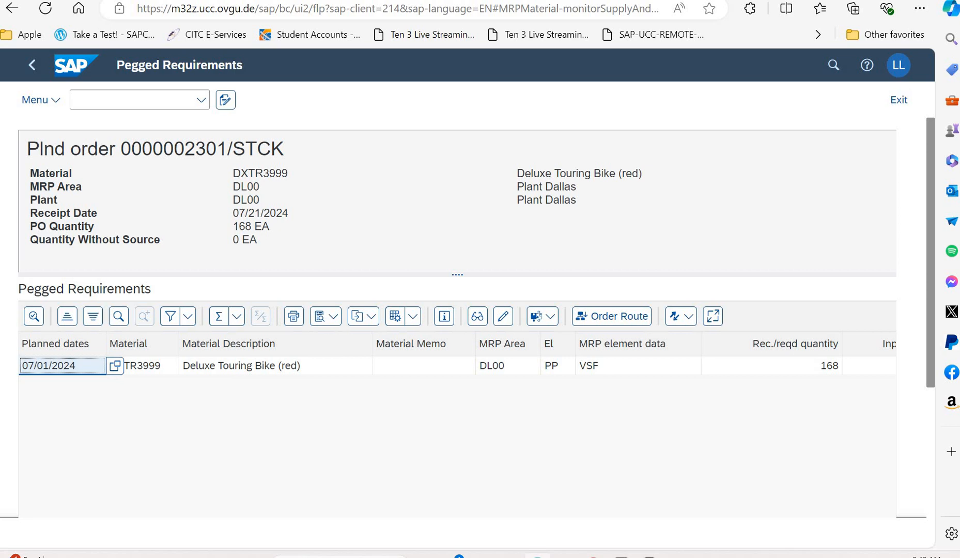
click(32, 69)
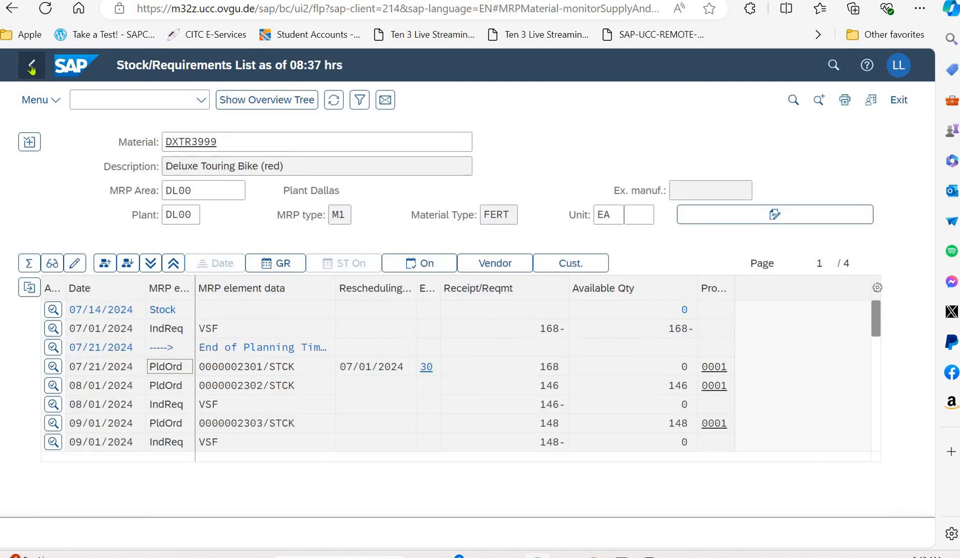
click(31, 68)
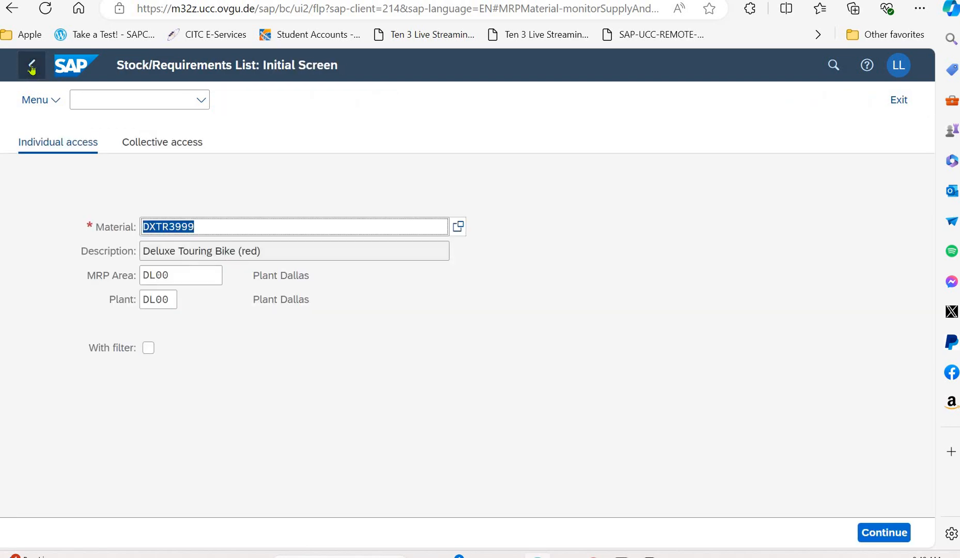
click(31, 69)
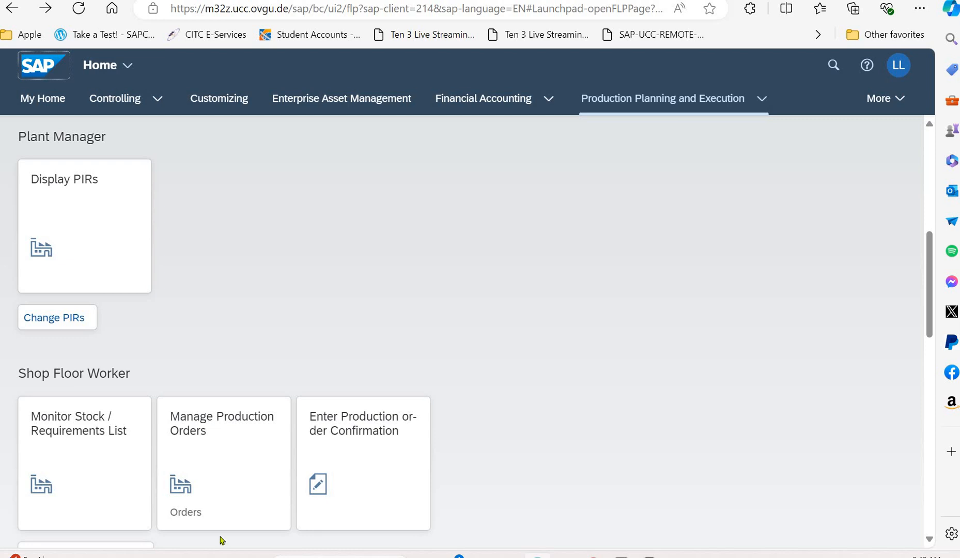
- Reopen Monitor Stock / Requirements List and display the list for DXTR3999 in plant DL00
click(94, 473)
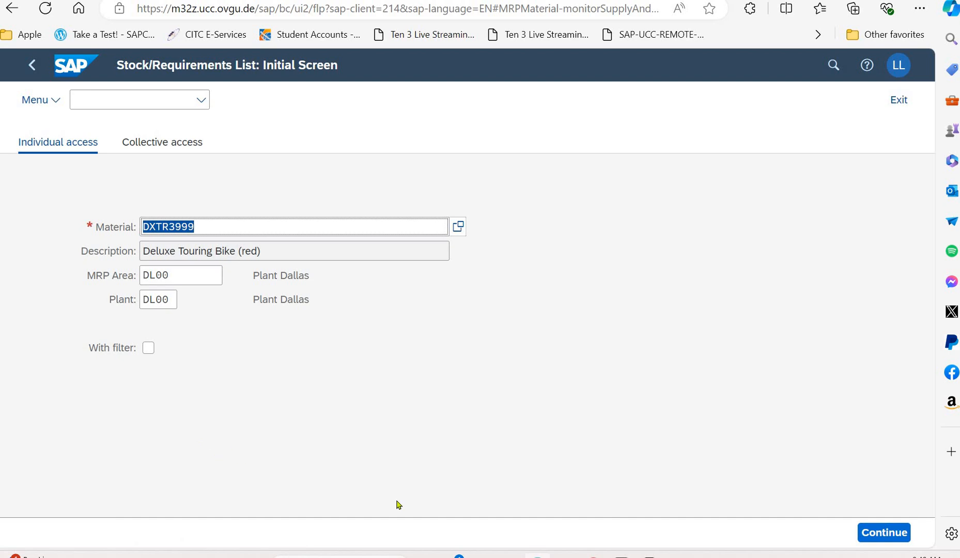
click(887, 530)
click(865, 534)
click(864, 537)
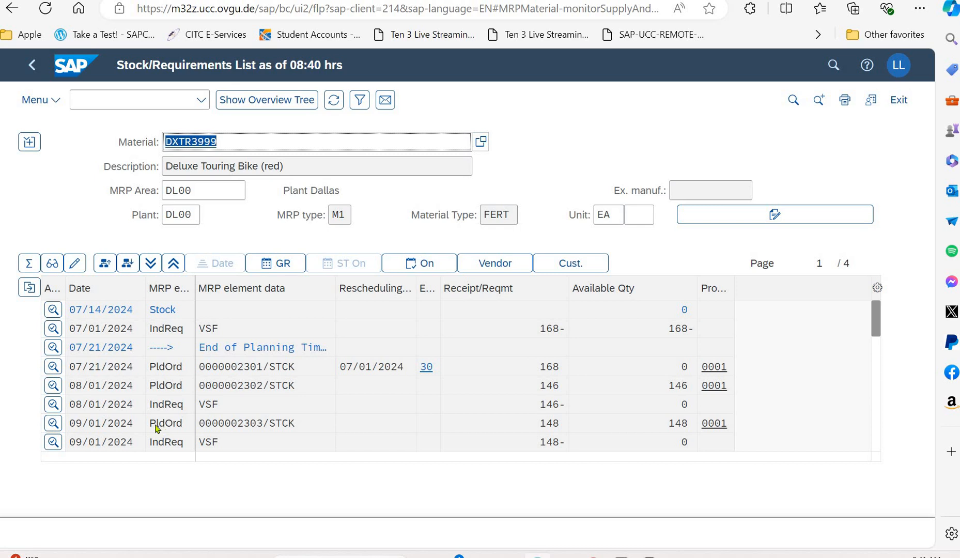
- Convert the 09/01/2024 planned order into a production order, review its header data, save it and refresh the stock/requirements list
click(52, 424)
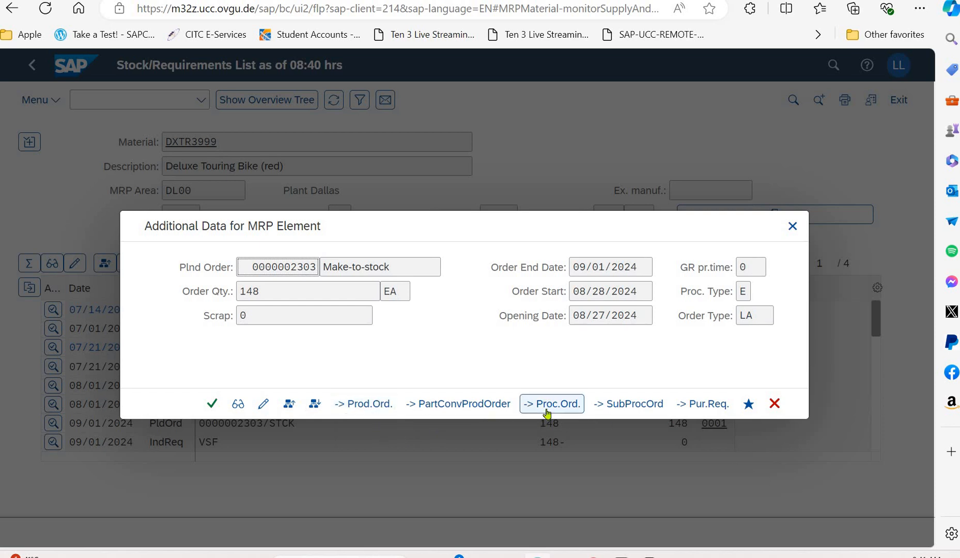
click(364, 408)
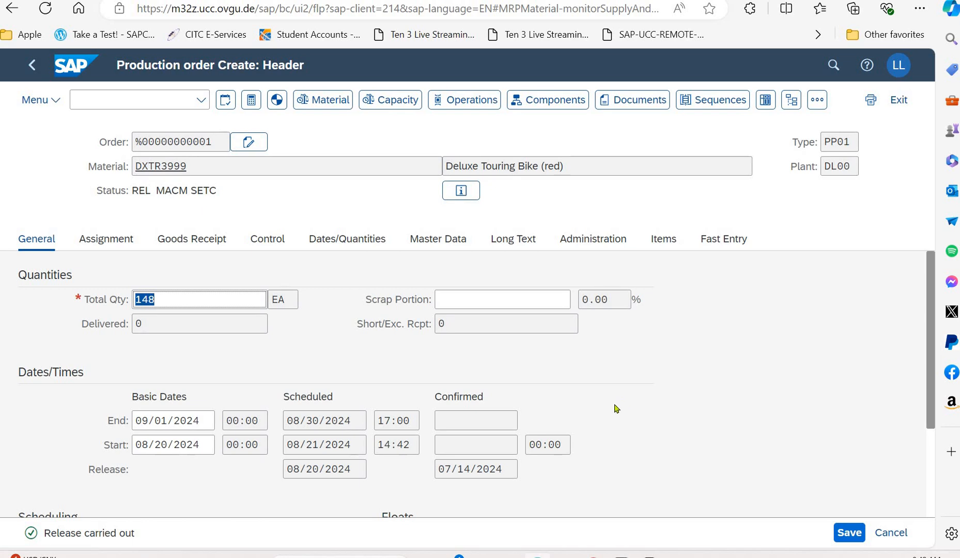
scroll(623, 409, down, 3)
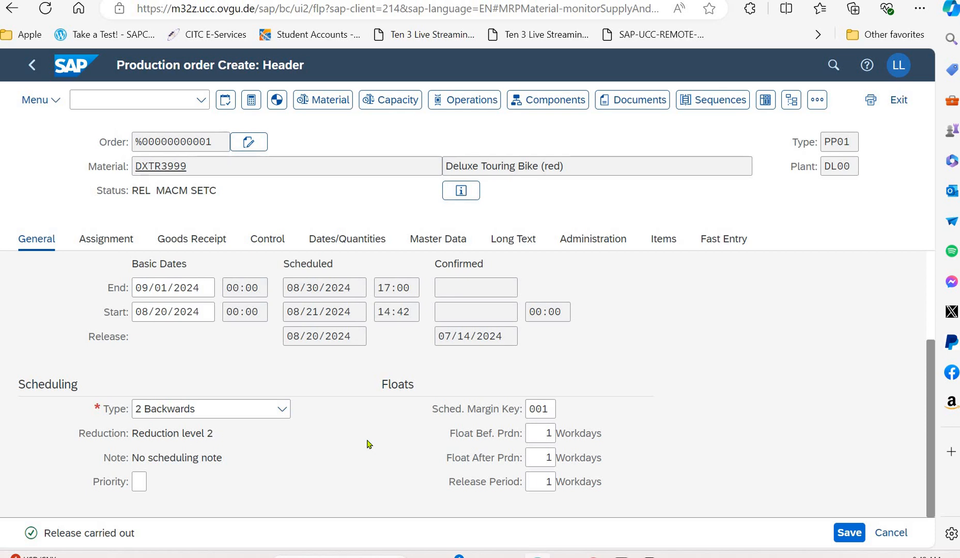
scroll(368, 444, up, 3)
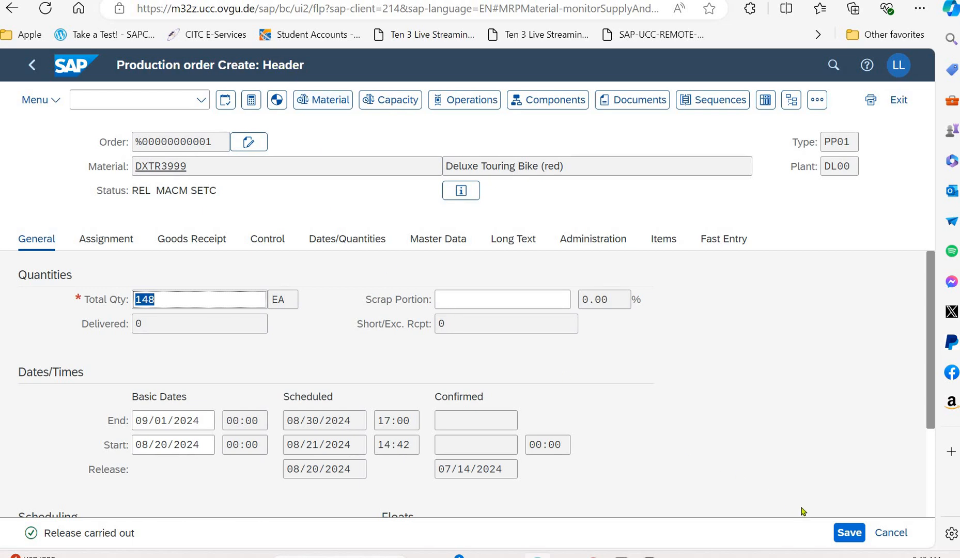
click(851, 534)
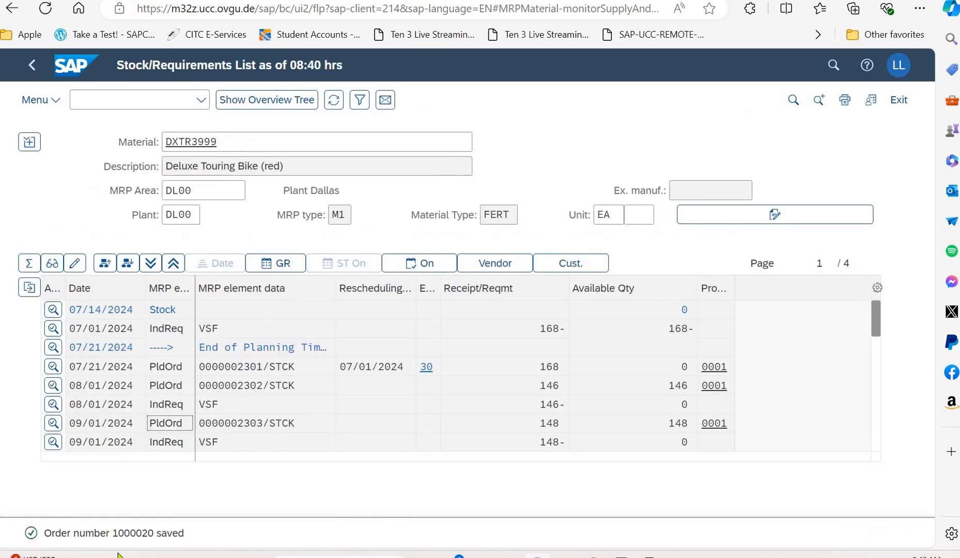
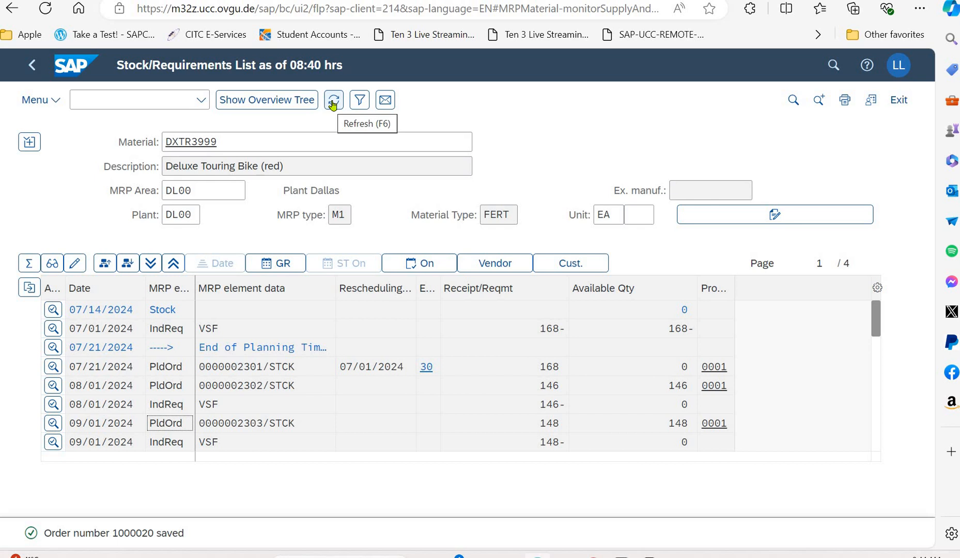
click(333, 103)
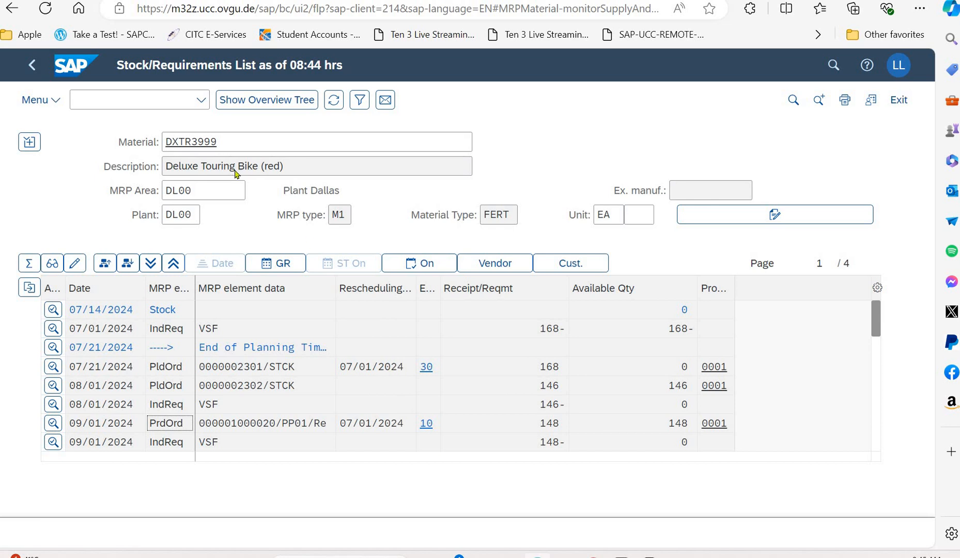
- Leave the stock/requirements list and open Post Goods Receipt without Reference from the Goods Receipt Clerk section
click(32, 67)
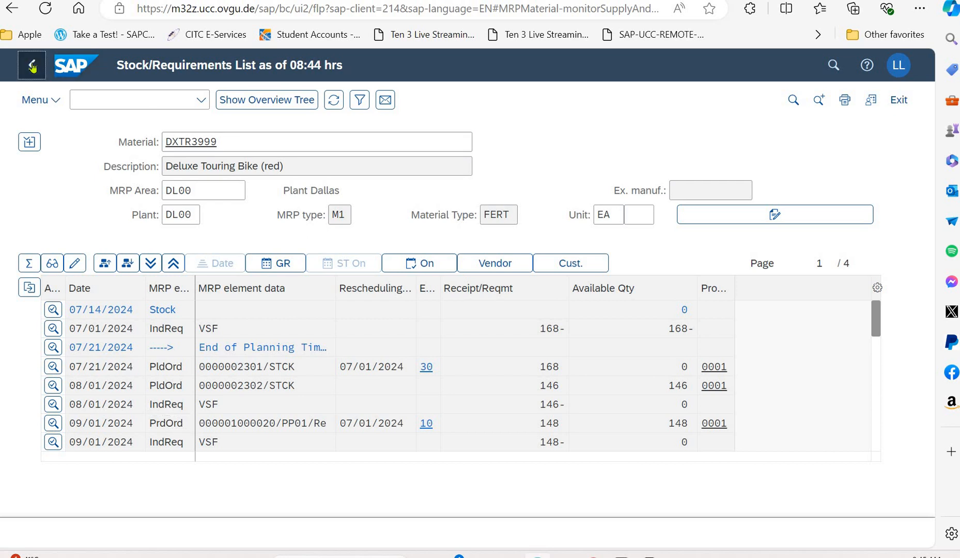
click(32, 67)
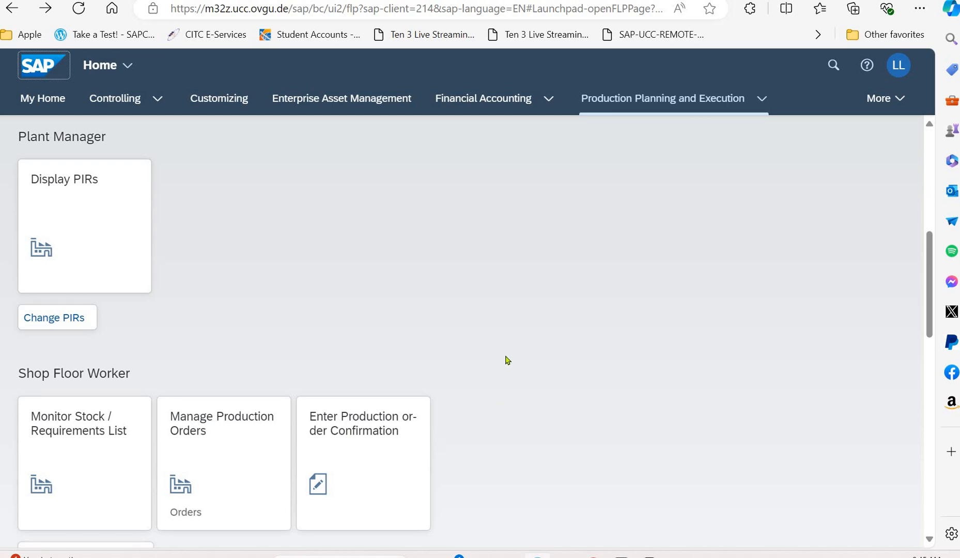
scroll(507, 360, down, 8)
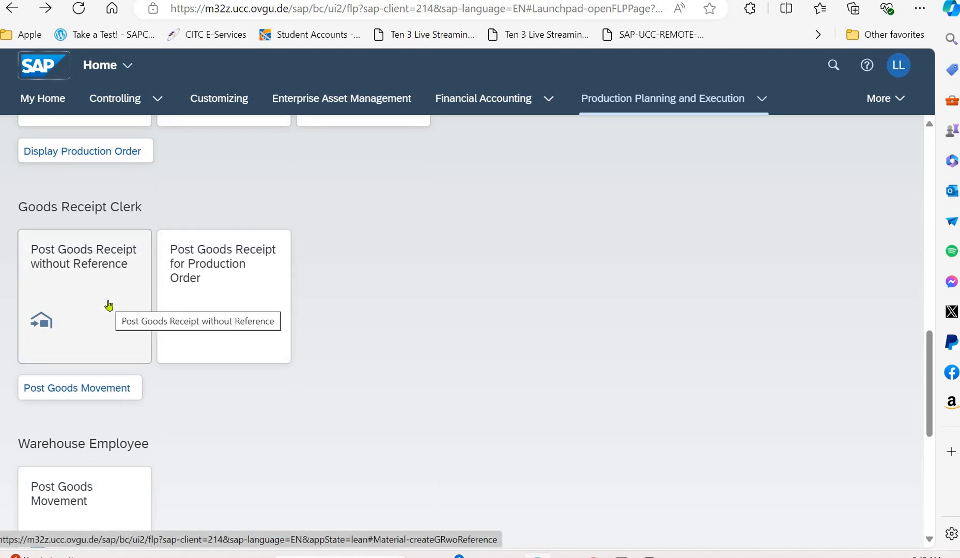
click(109, 306)
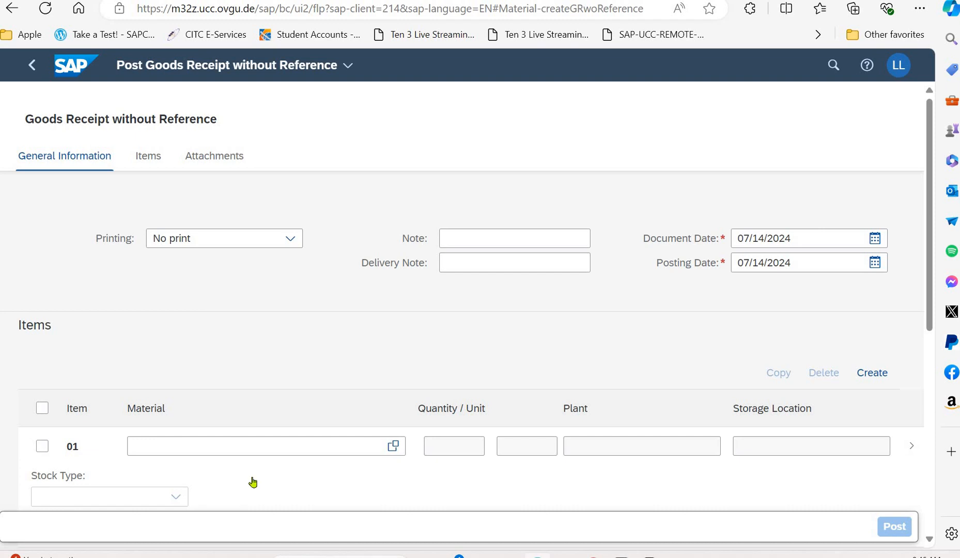
- Select goods receipt item 01 and fill in material TRWA1999 with a quantity of 500 EA
click(44, 448)
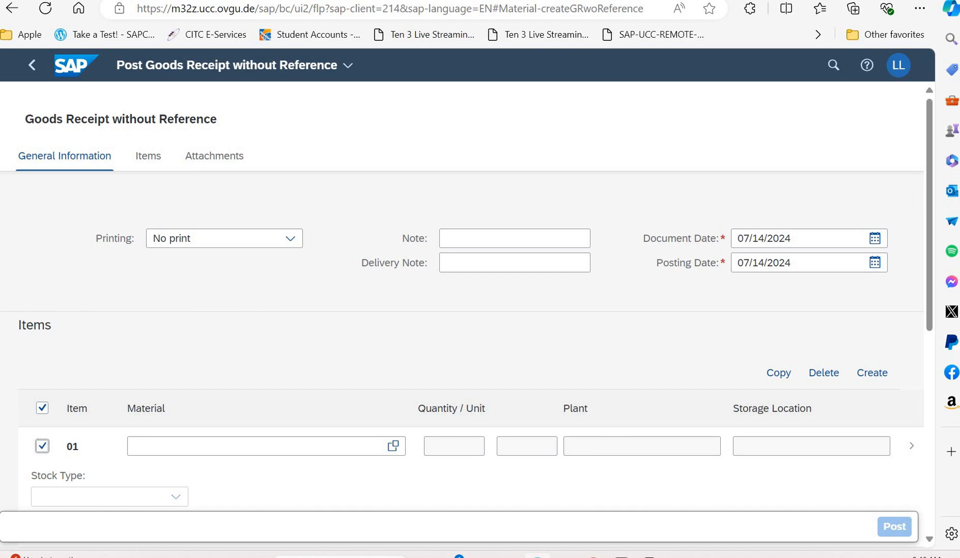
click(678, 556)
click(286, 448)
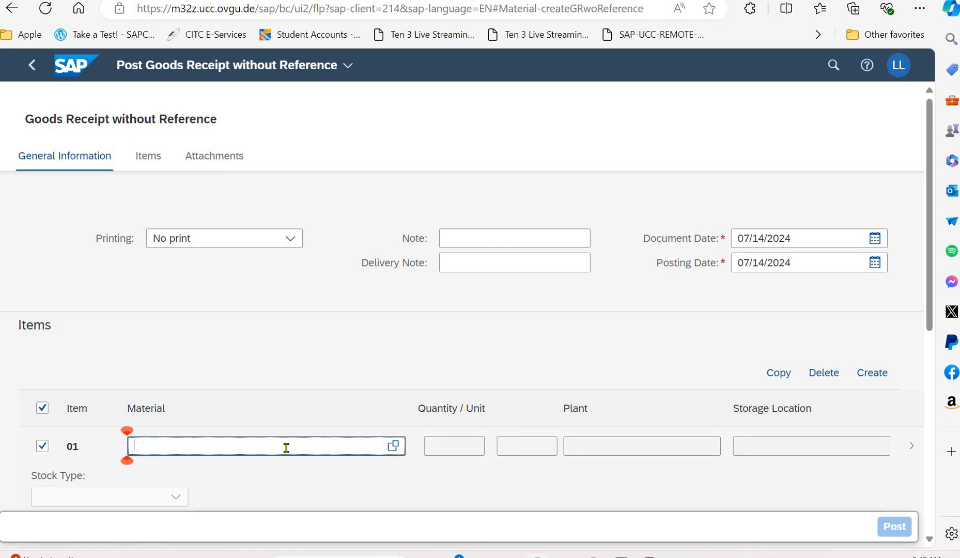
text(TRWA1###)
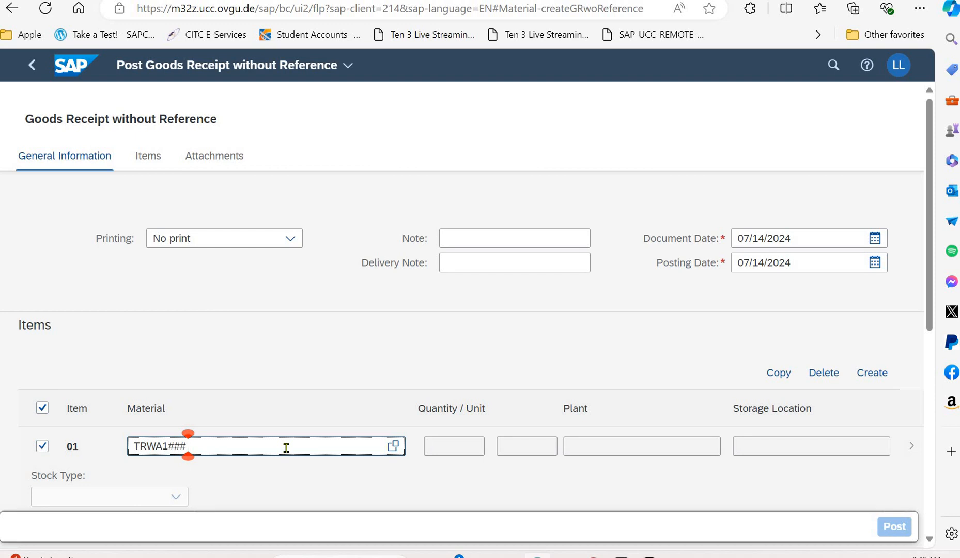
key(BackSpace)
key(BackSpace)
key(BackSpace)
key(BackSpace)
text(19)
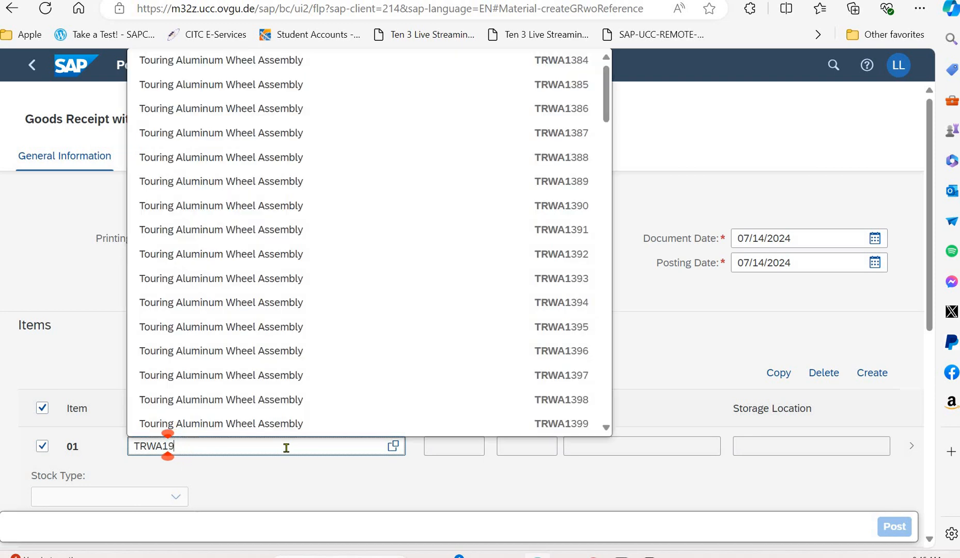
text(99)
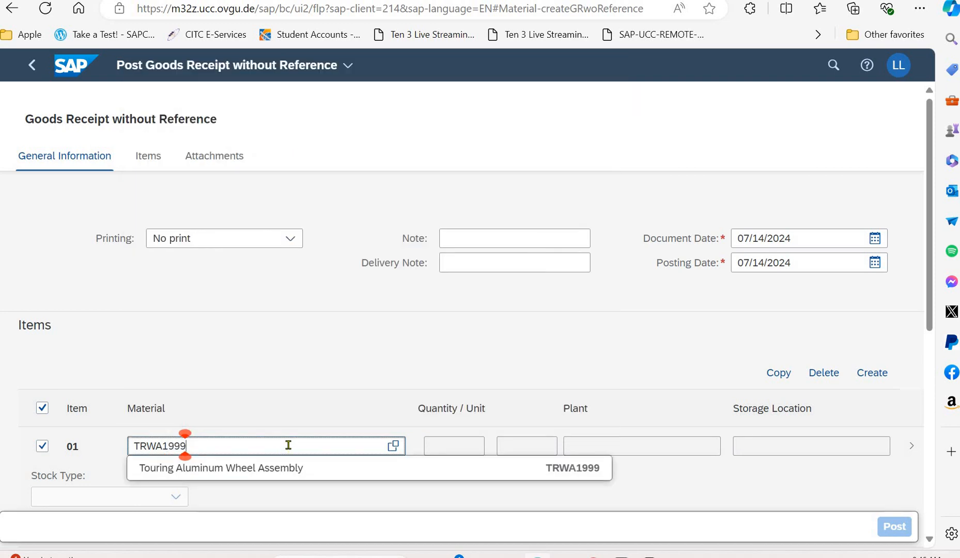
click(296, 467)
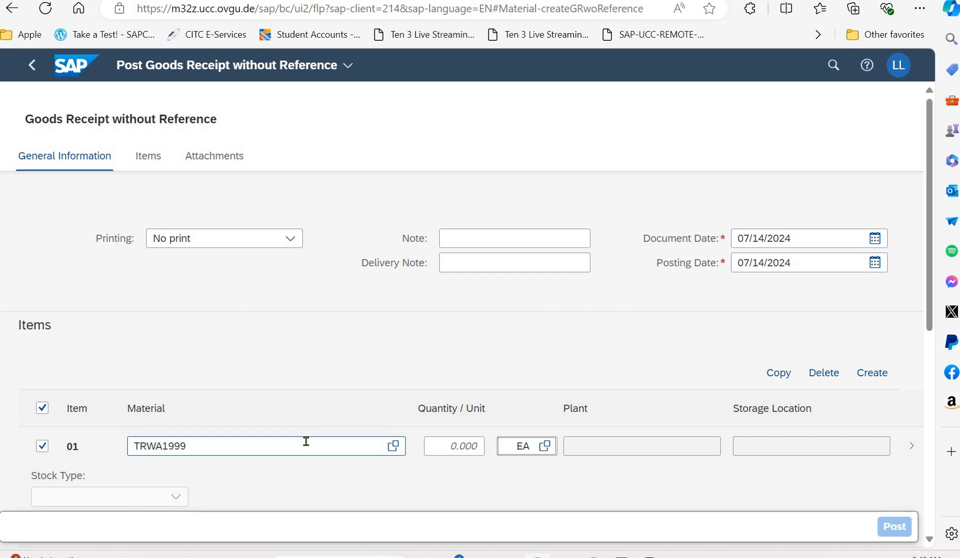
click(306, 441)
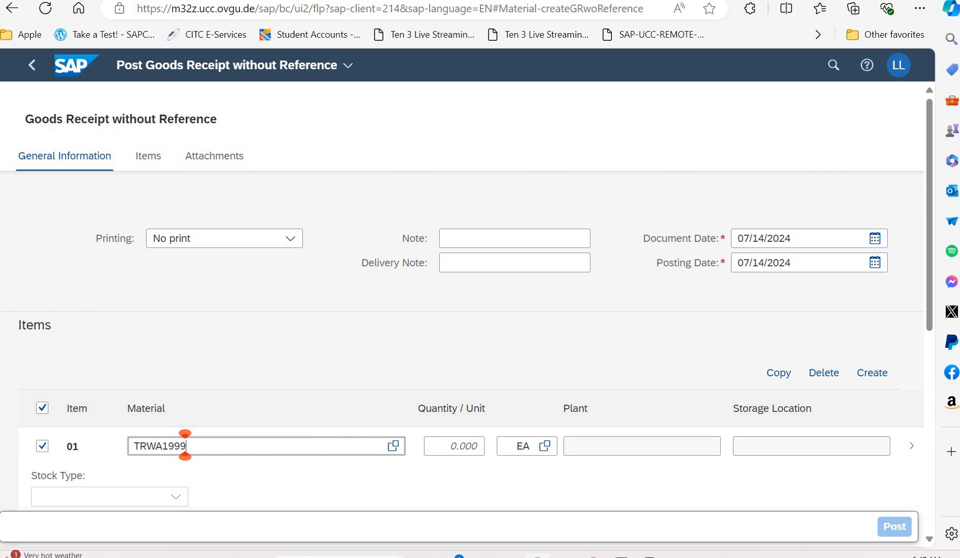
click(469, 446)
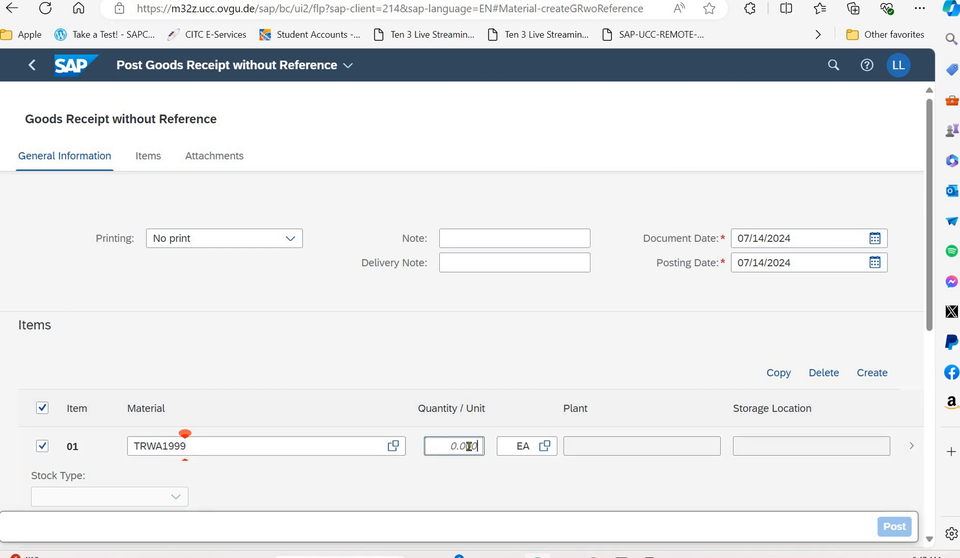
text(500)
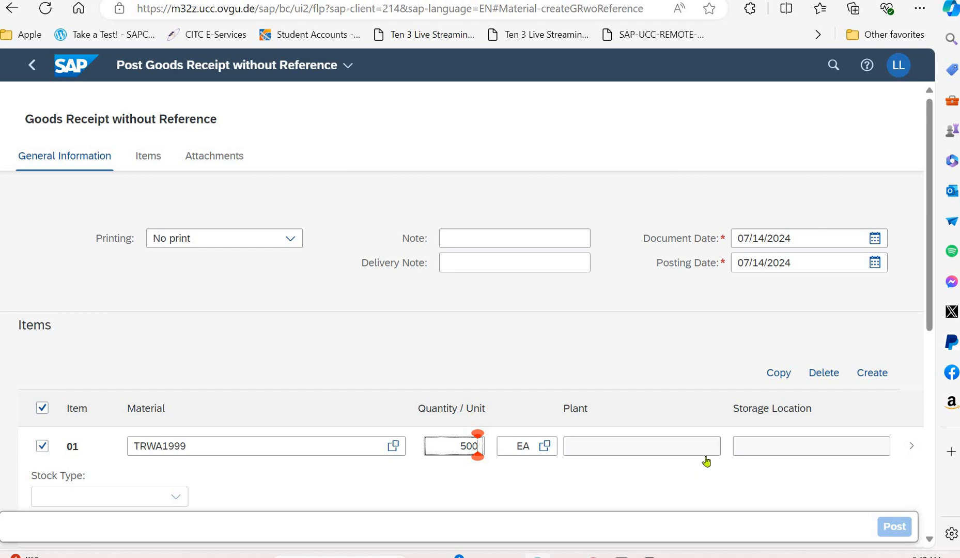
- Assign goods receipt item 01 to Plant Dallas (DL00) and storage location Semi-Fin. Goods (SF00)
key(Tab)
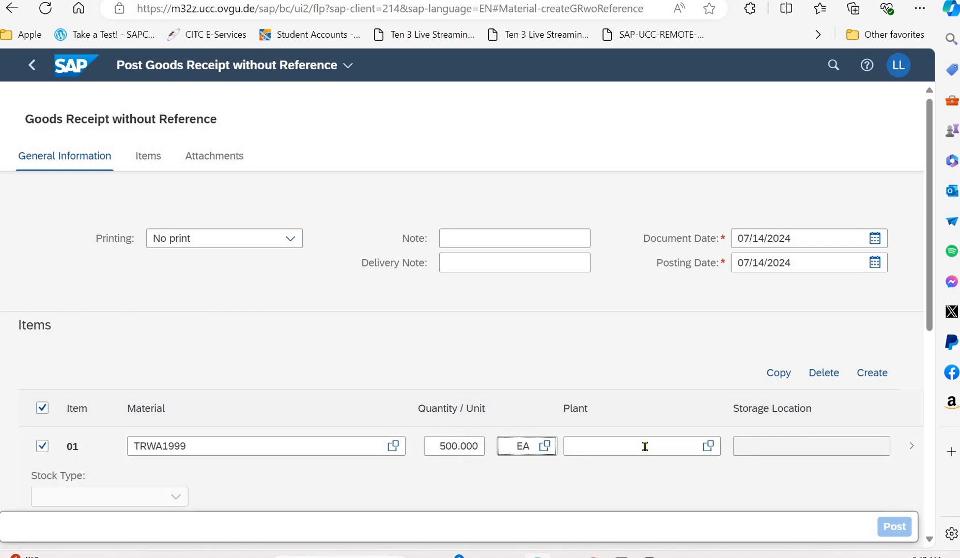
click(646, 452)
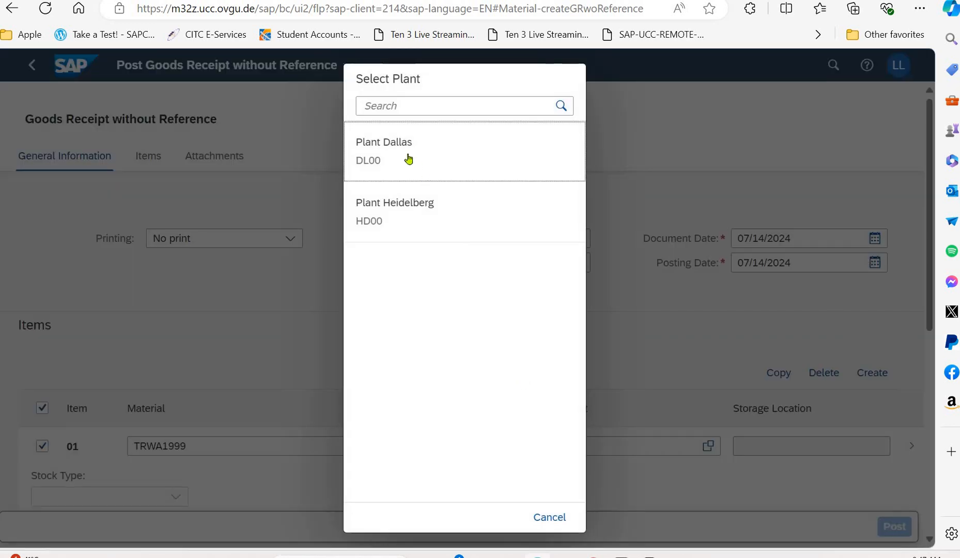
click(408, 154)
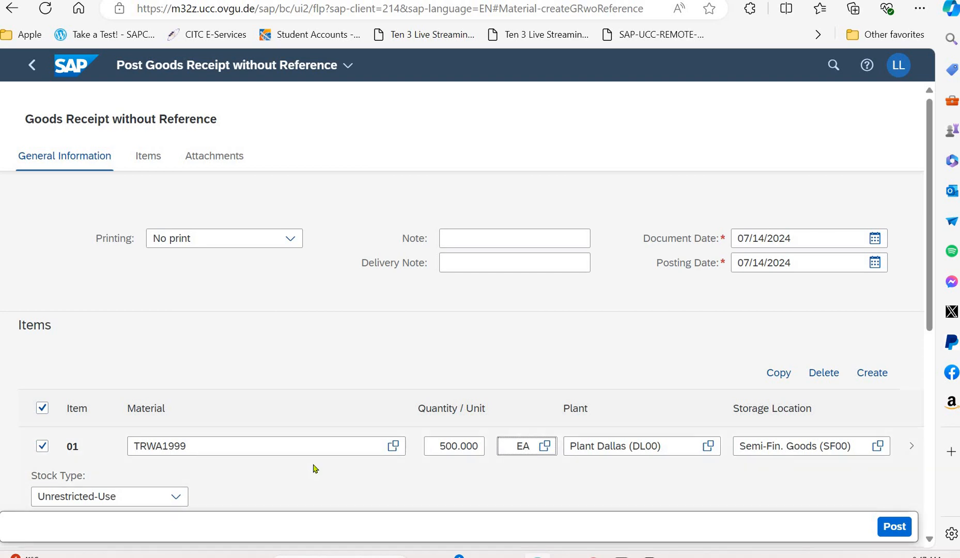
- Open the details of item 01, apply them while adding a new item 02, and return to the goods receipt overview
scroll(265, 431, down, 4)
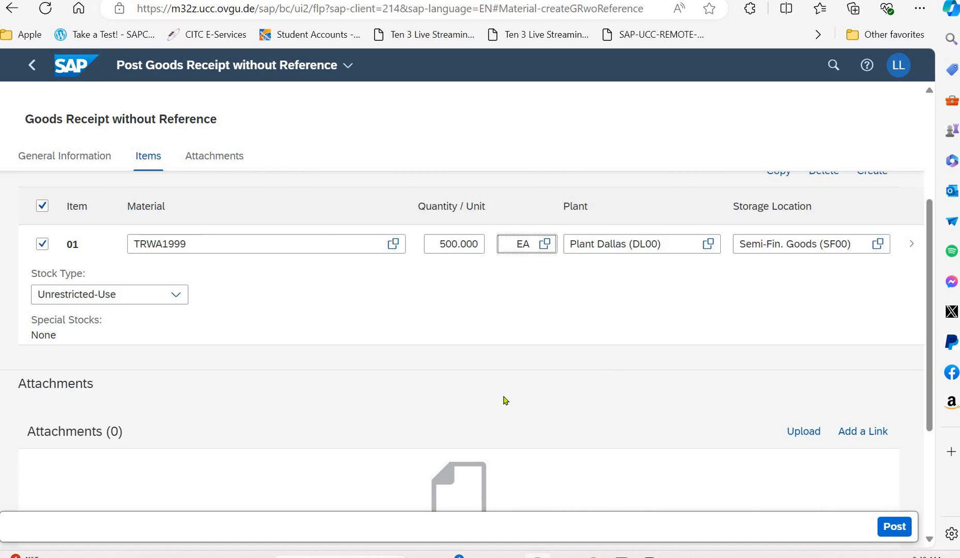
scroll(505, 395, up, 4)
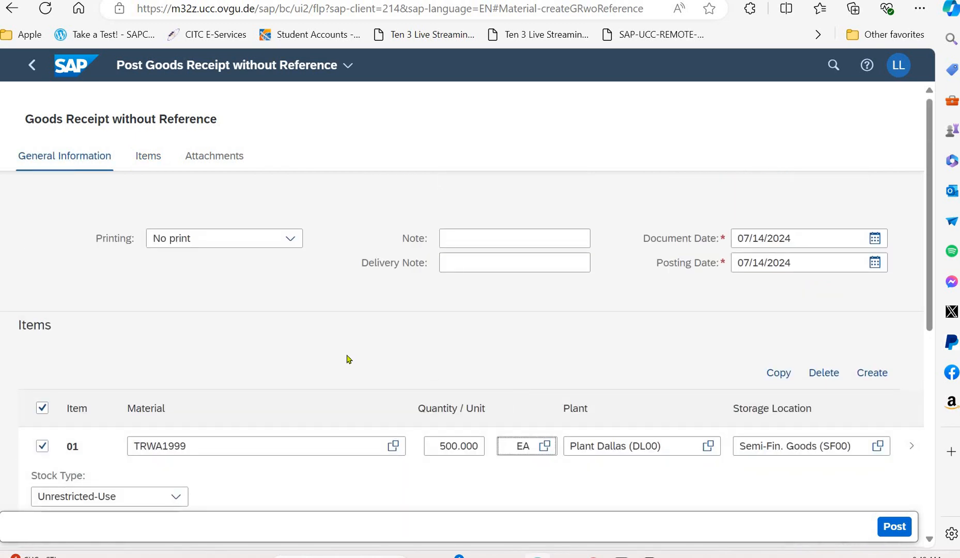
scroll(348, 358, down, 4)
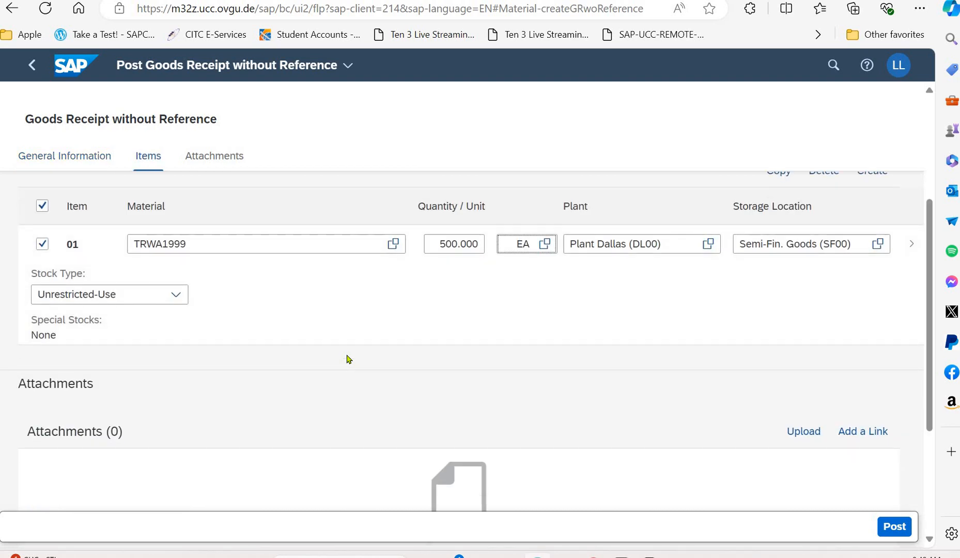
scroll(348, 359, down, 4)
scroll(348, 359, up, 8)
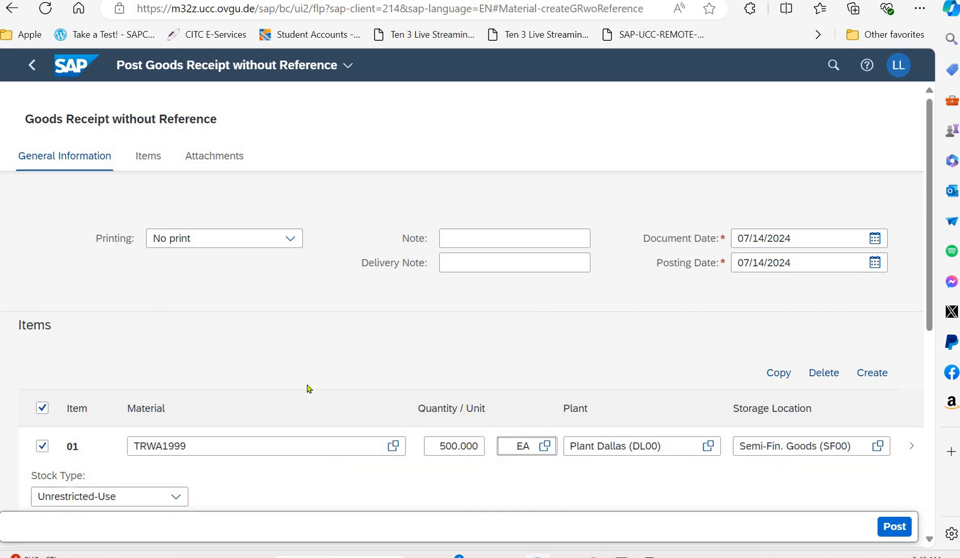
scroll(310, 389, down, 3)
scroll(354, 335, up, 3)
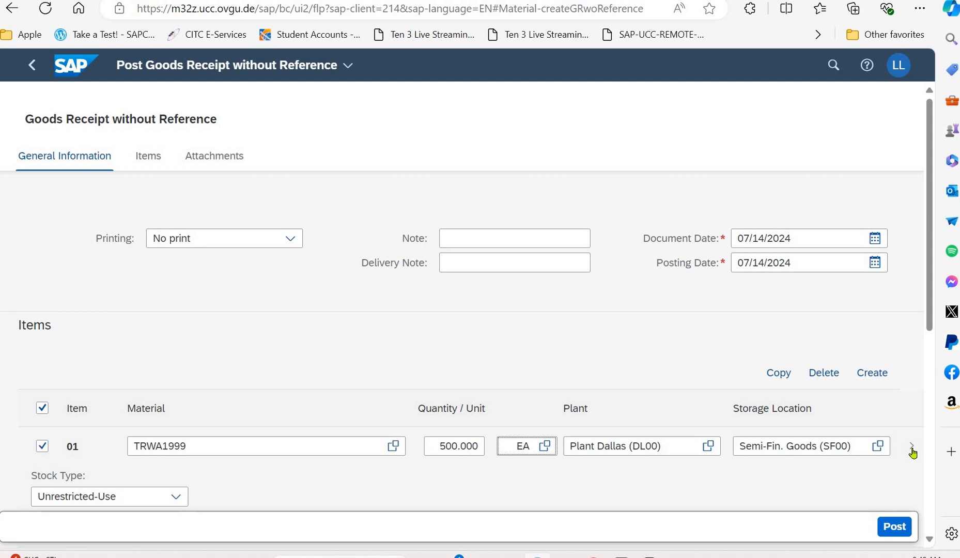
click(913, 451)
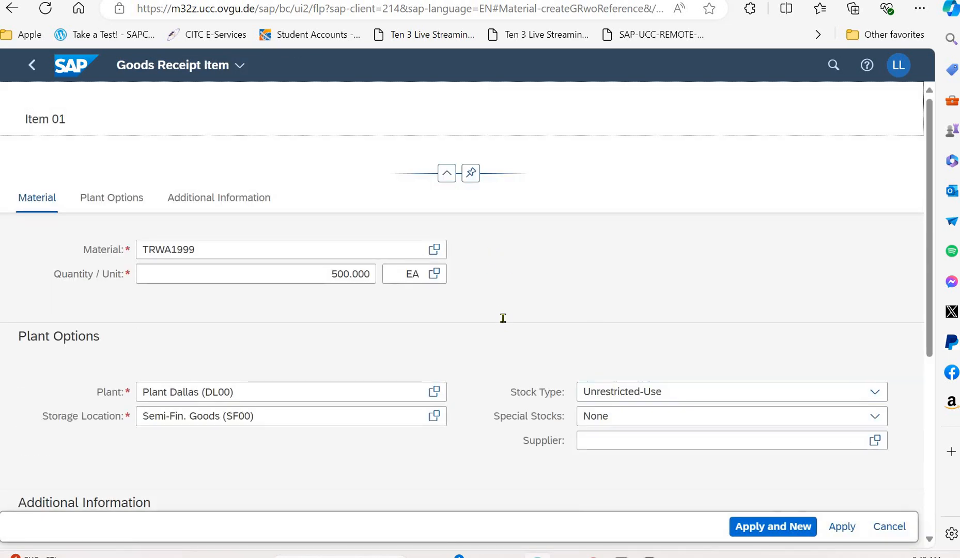
scroll(503, 318, down, 3)
scroll(499, 323, down, 2)
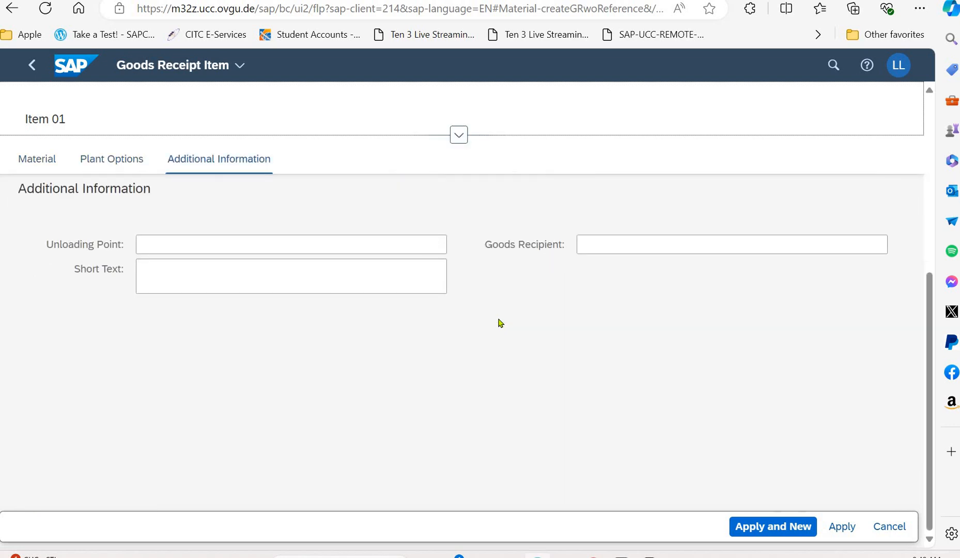
scroll(455, 366, up, 3)
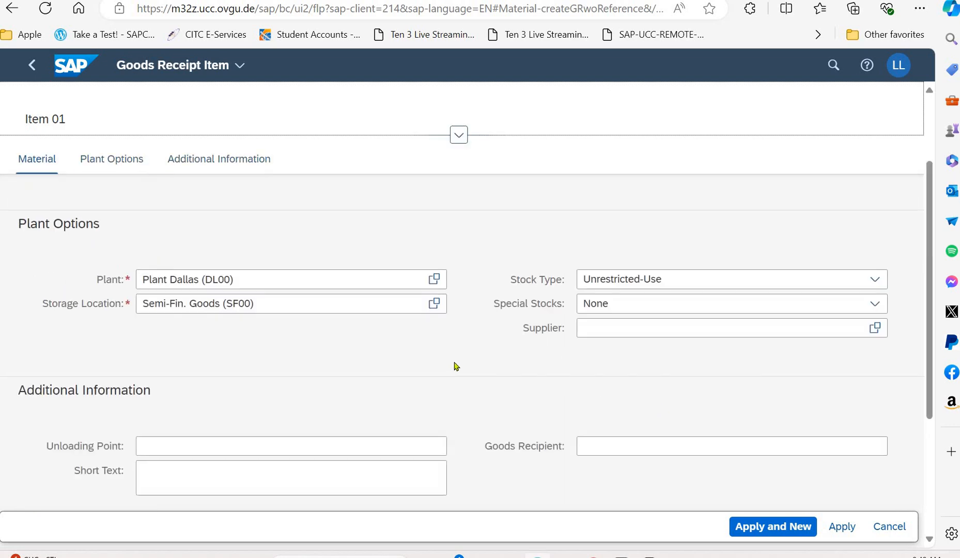
scroll(453, 367, down, 3)
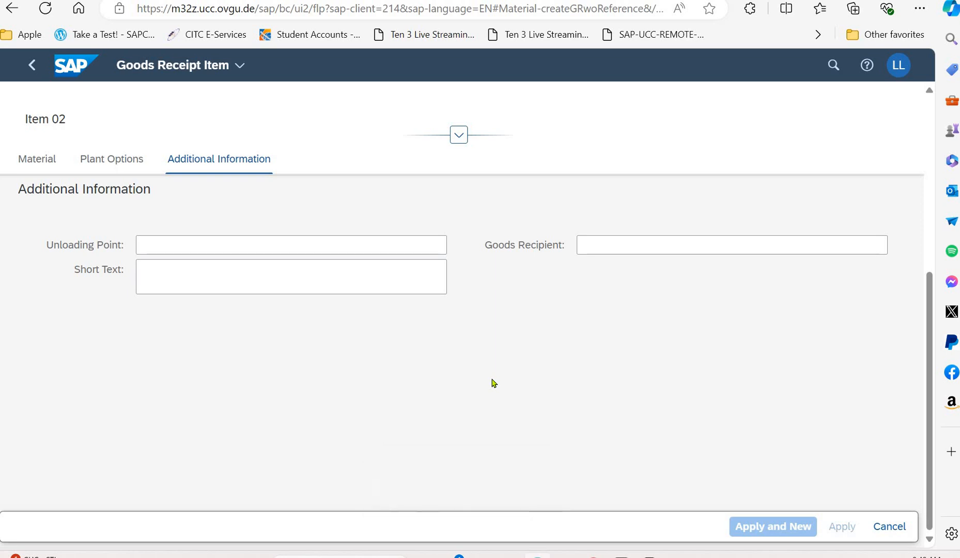
scroll(343, 423, up, 4)
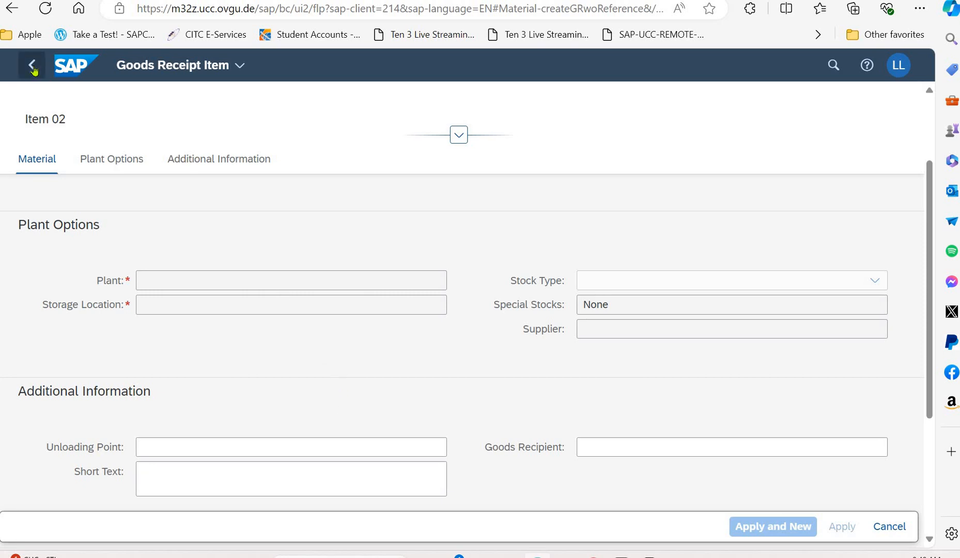
click(34, 69)
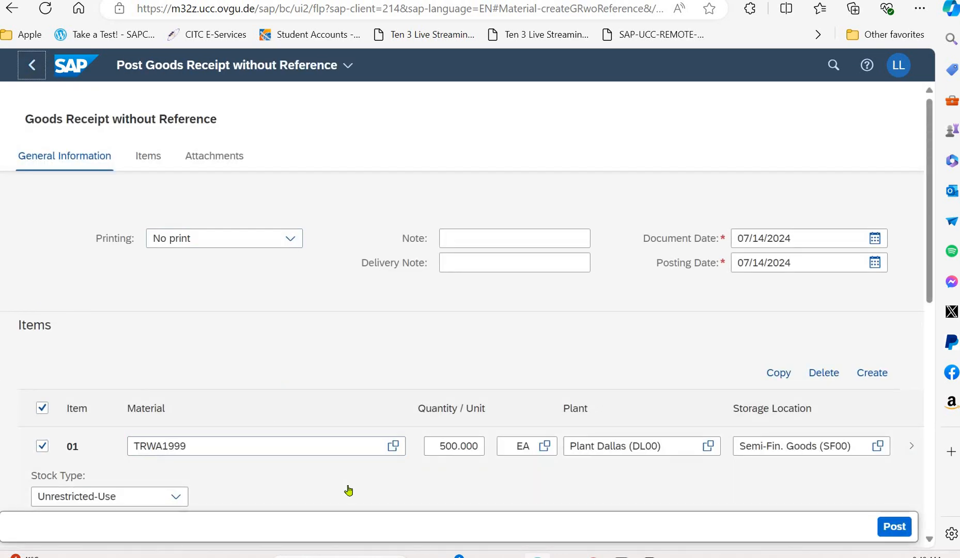
- Enter TRFR3999 (Touring Frame-Red) as the material of item 02
scroll(286, 342, down, 3)
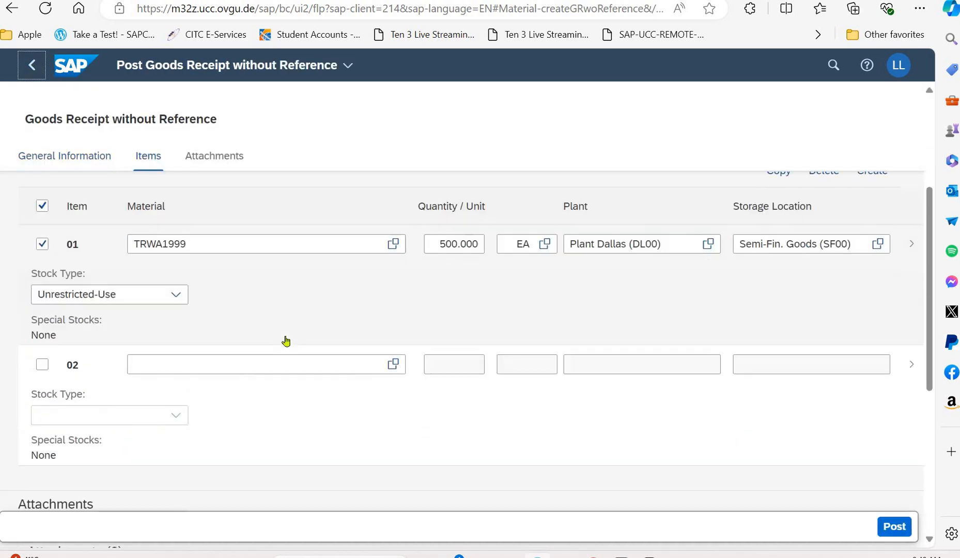
scroll(286, 342, up, 3)
scroll(286, 342, down, 3)
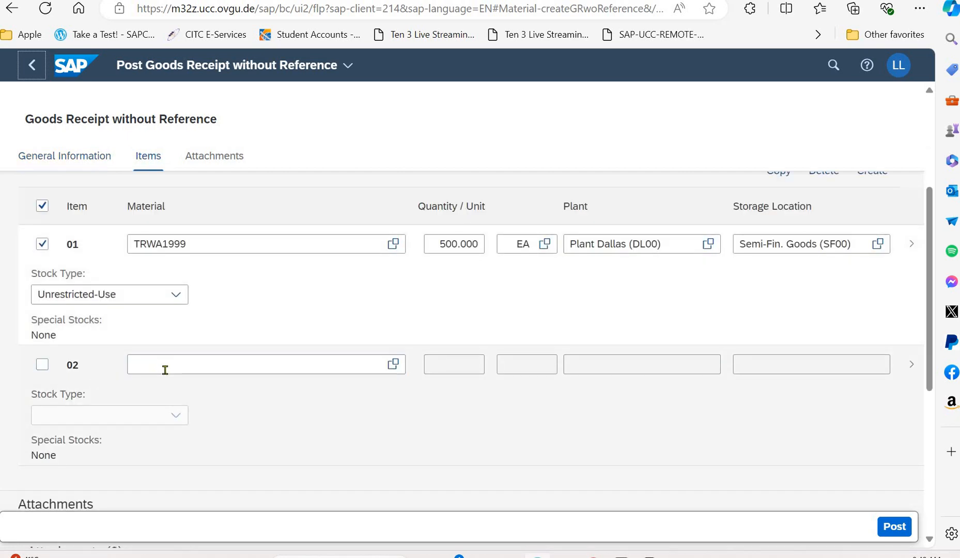
click(165, 370)
click(204, 365)
text(TRFR3###)
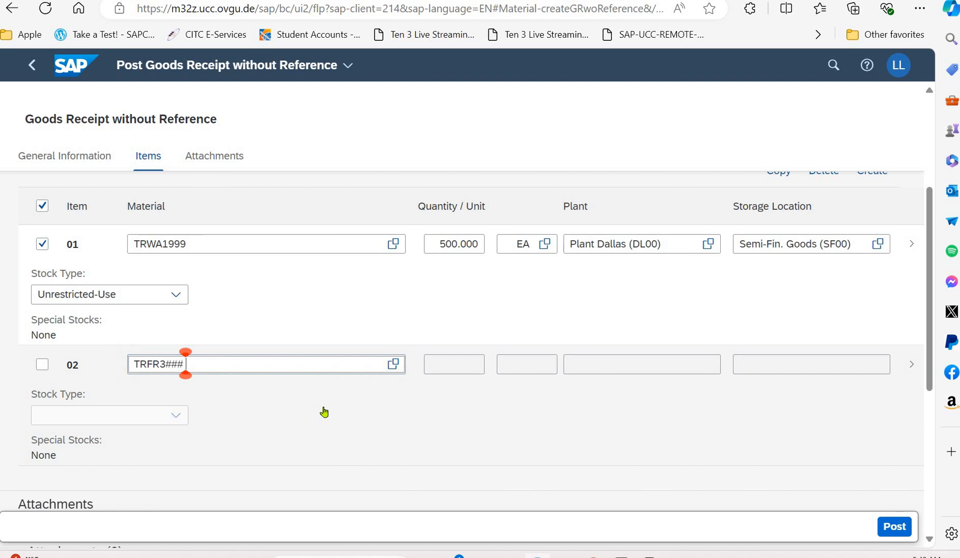
key(BackSpace)
key(BackSpace)
key(BackSpace)
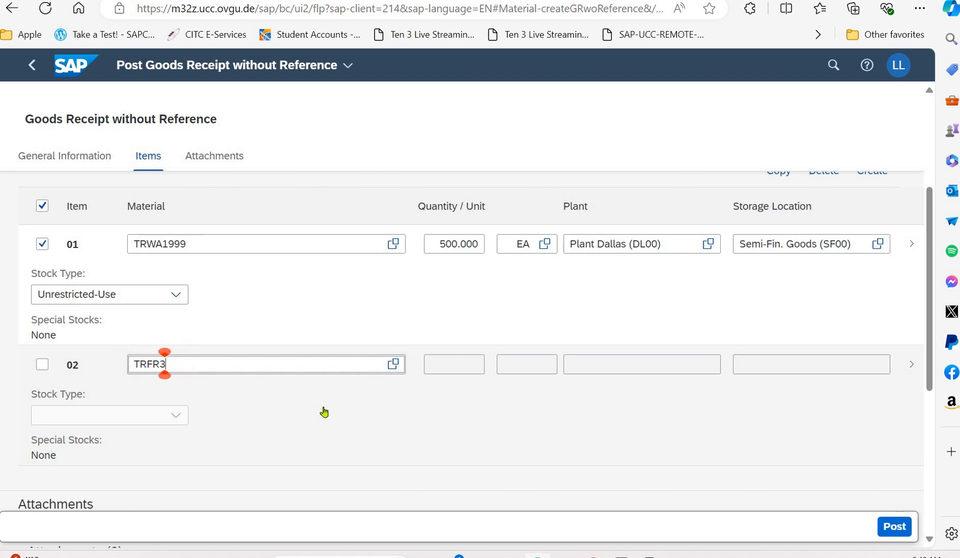
text(999)
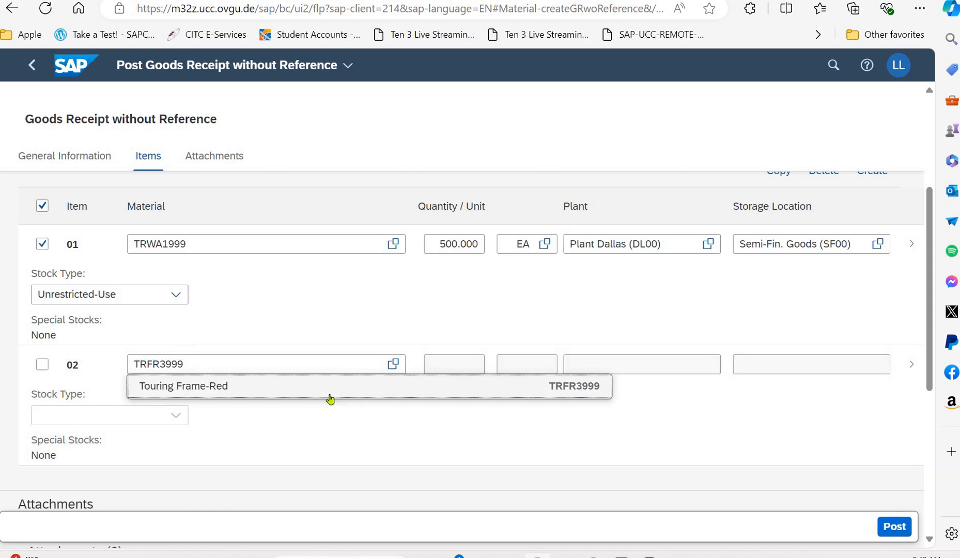
click(331, 397)
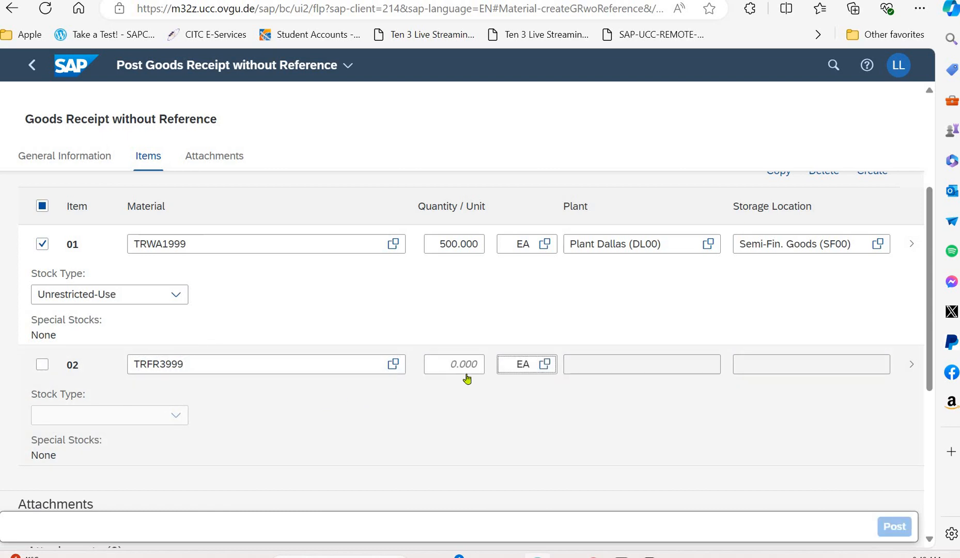
- Set item 02 to a quantity of 500 EA in Plant Dallas (DL00), storage location Raw Materials (RM00)
click(452, 362)
click(480, 365)
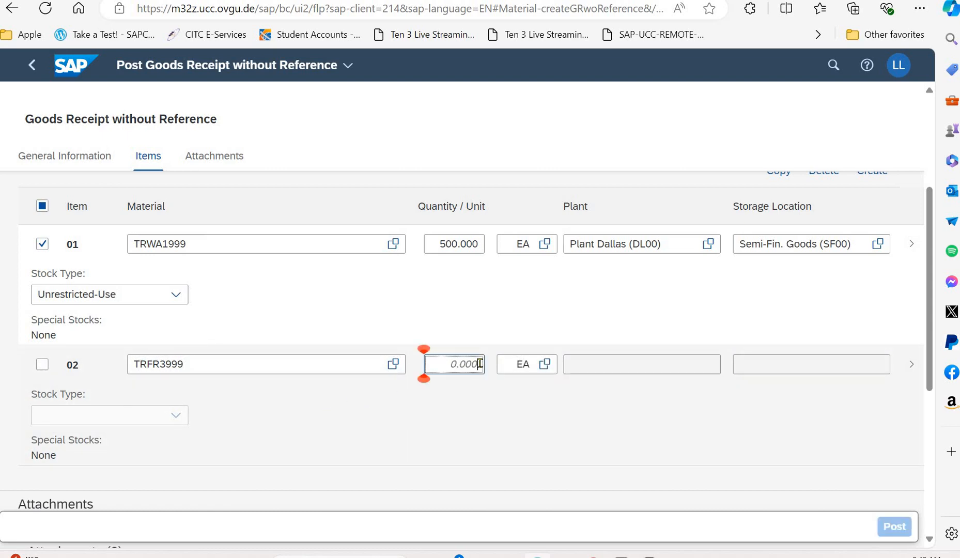
text(500)
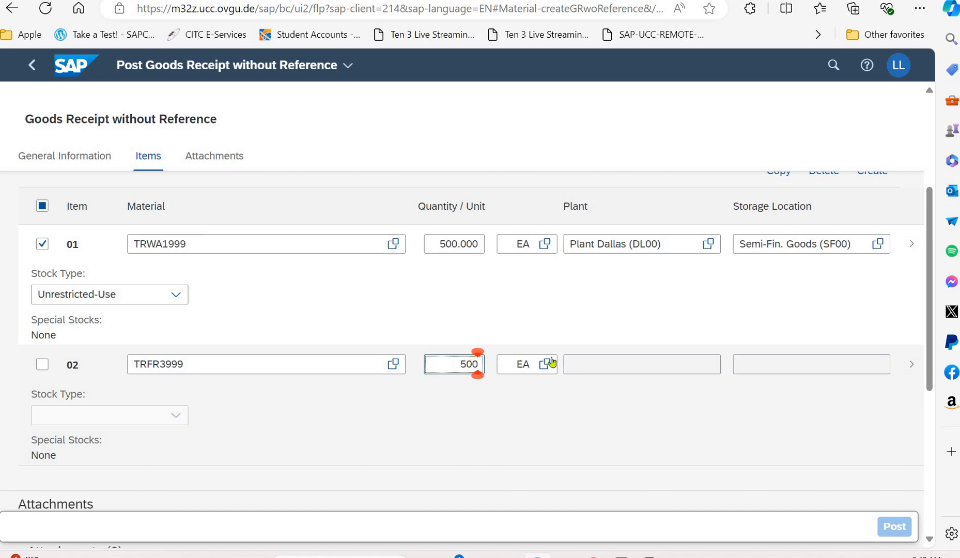
click(590, 365)
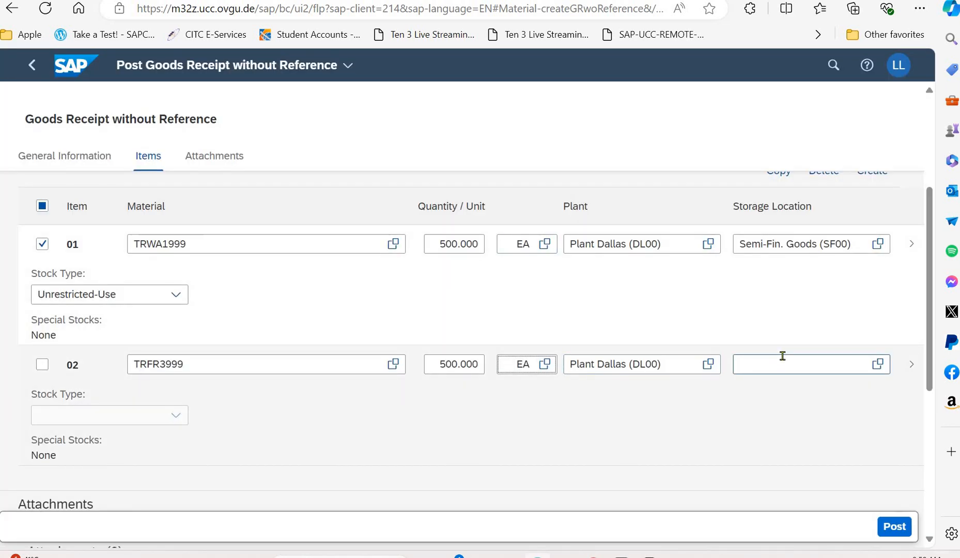
click(784, 361)
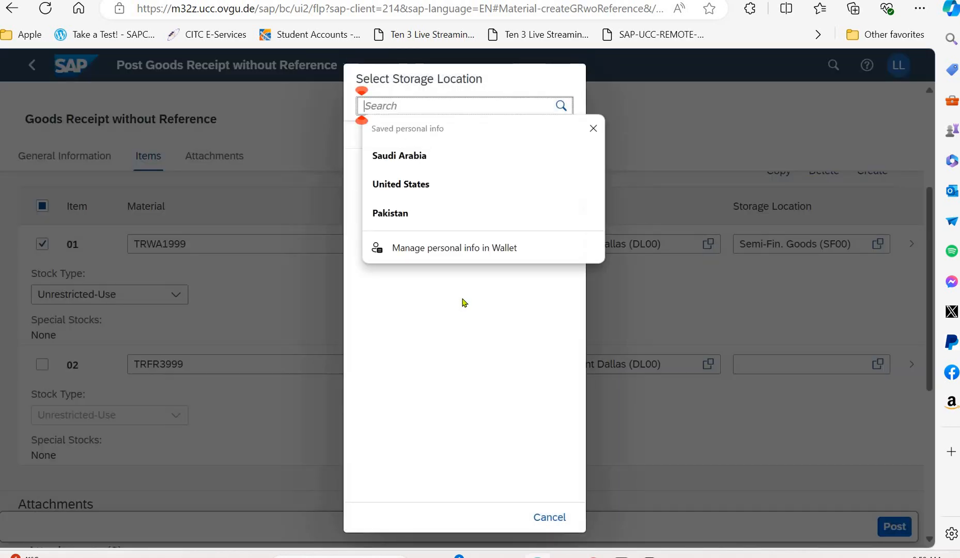
click(405, 186)
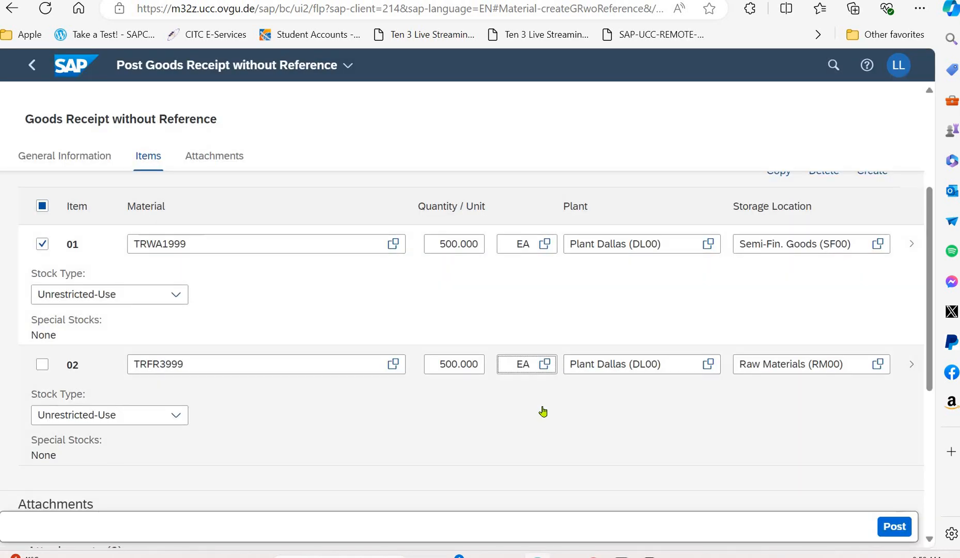
- Select item 02 instead of item 01, apply its details while adding a new item 03, and return to the overview
scroll(345, 332, down, 4)
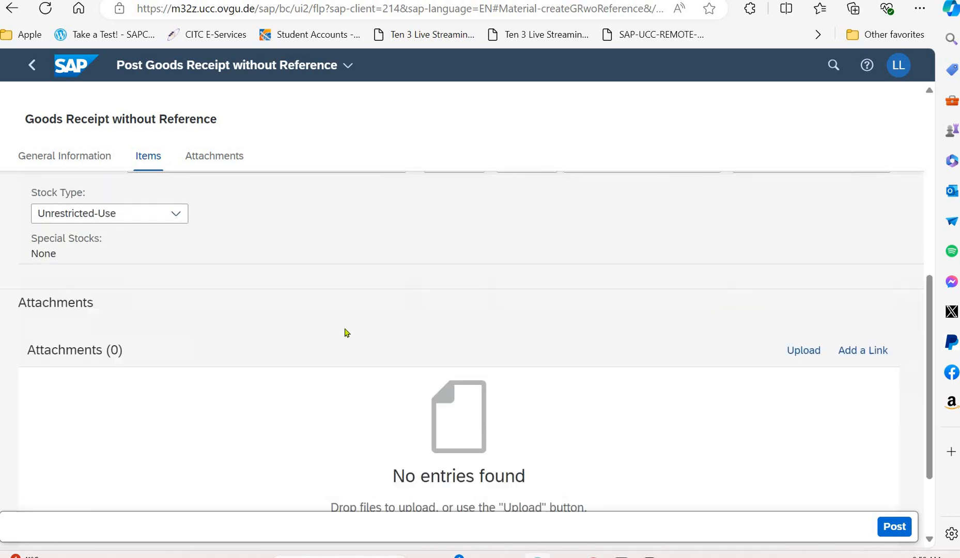
scroll(345, 332, up, 4)
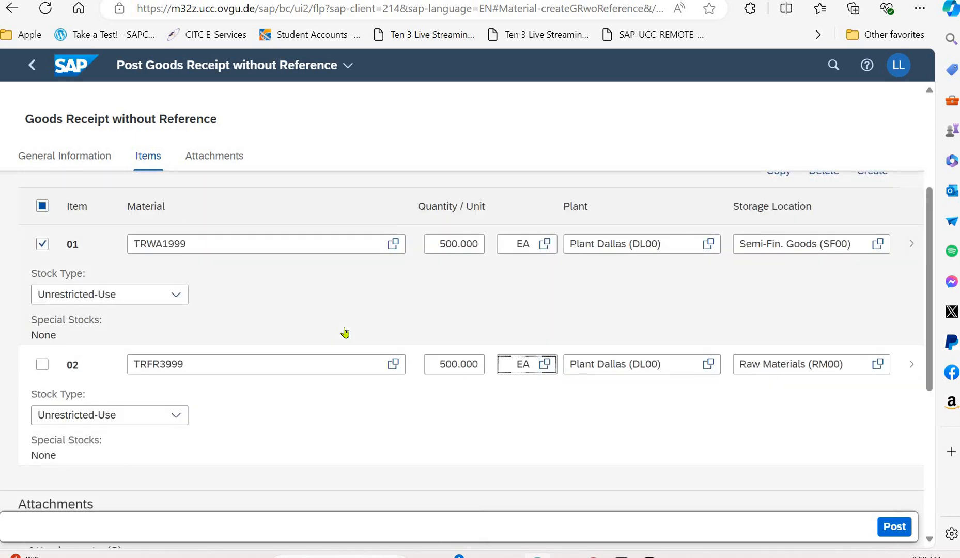
scroll(345, 333, down, 4)
scroll(345, 333, up, 4)
click(42, 245)
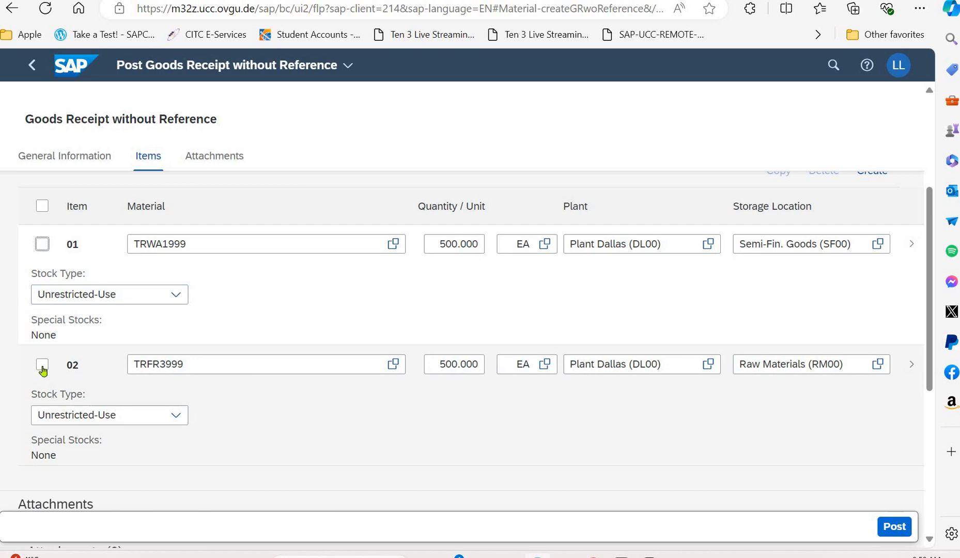
click(42, 367)
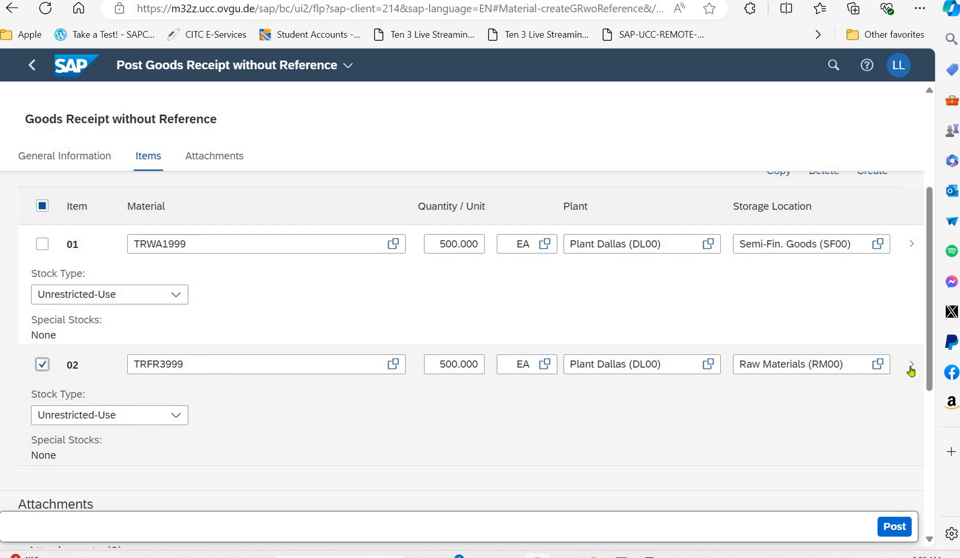
click(754, 412)
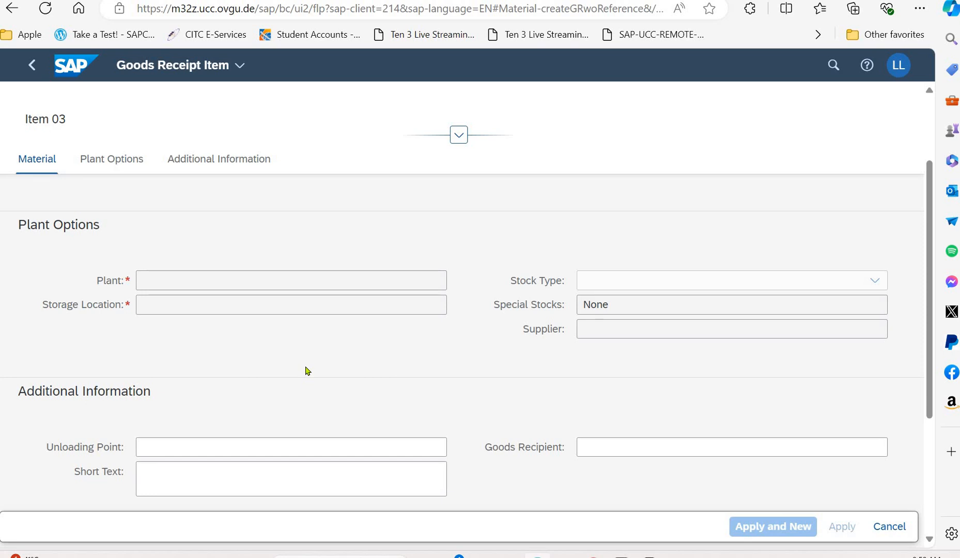
scroll(305, 364, down, 3)
scroll(215, 264, up, 5)
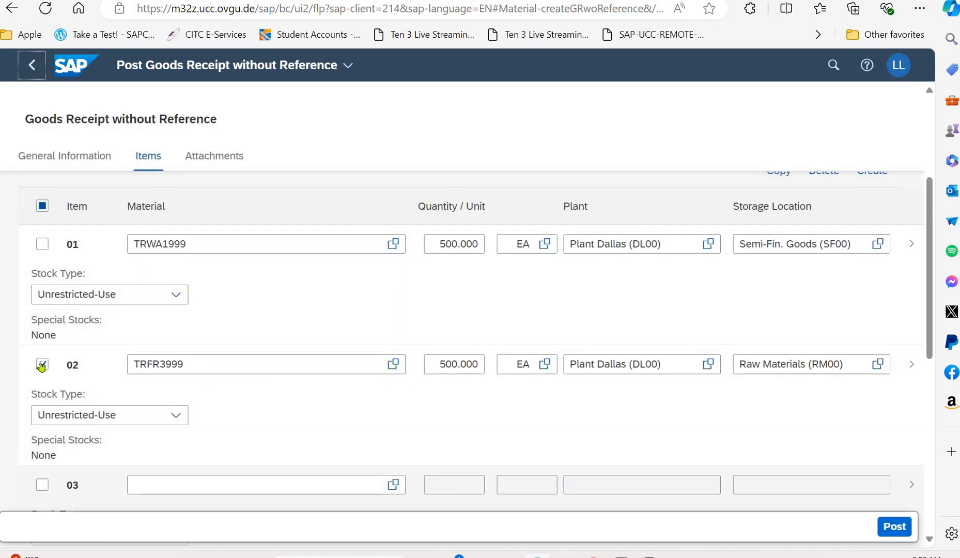
- Enter DGAM1999 (Derailleur Gear Assembly) as the material of item 03
click(146, 483)
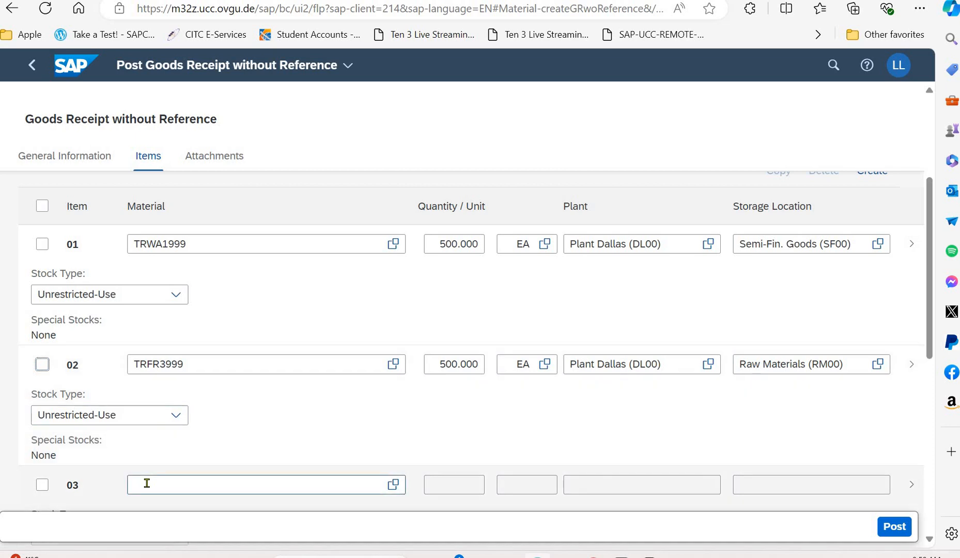
click(147, 483)
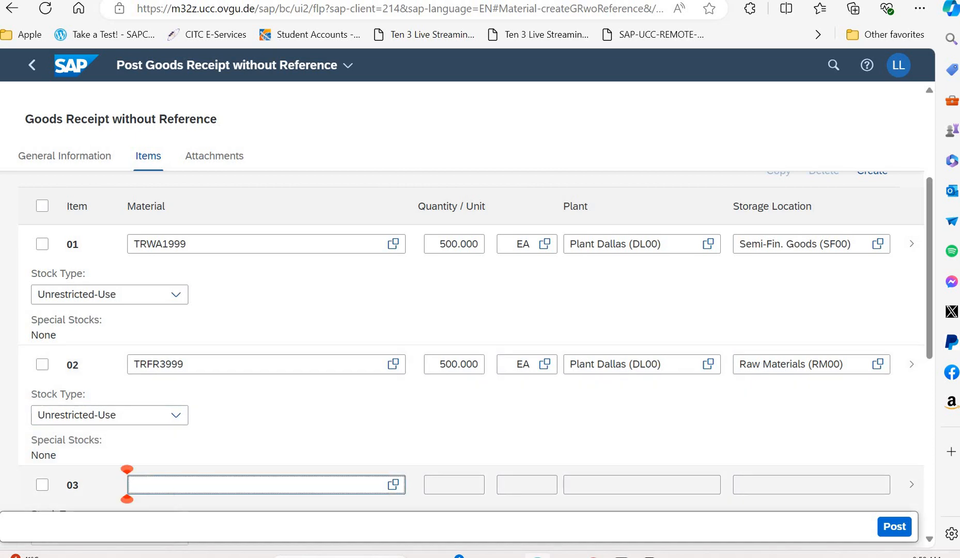
click(677, 556)
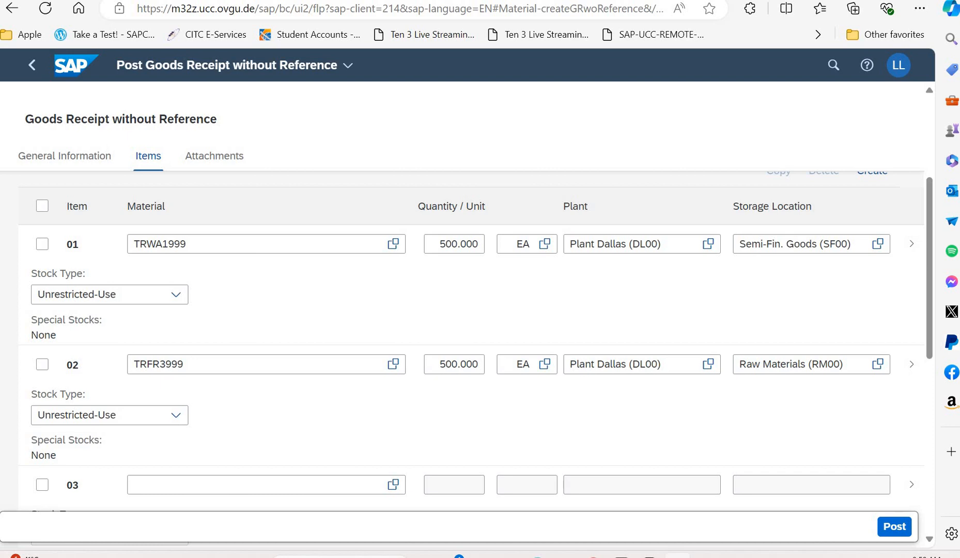
click(182, 479)
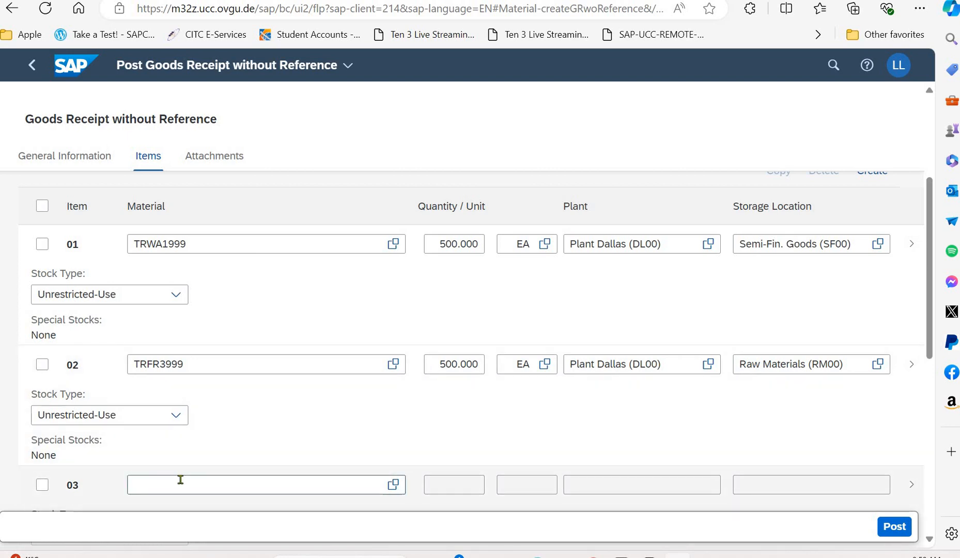
text(DGAM1###)
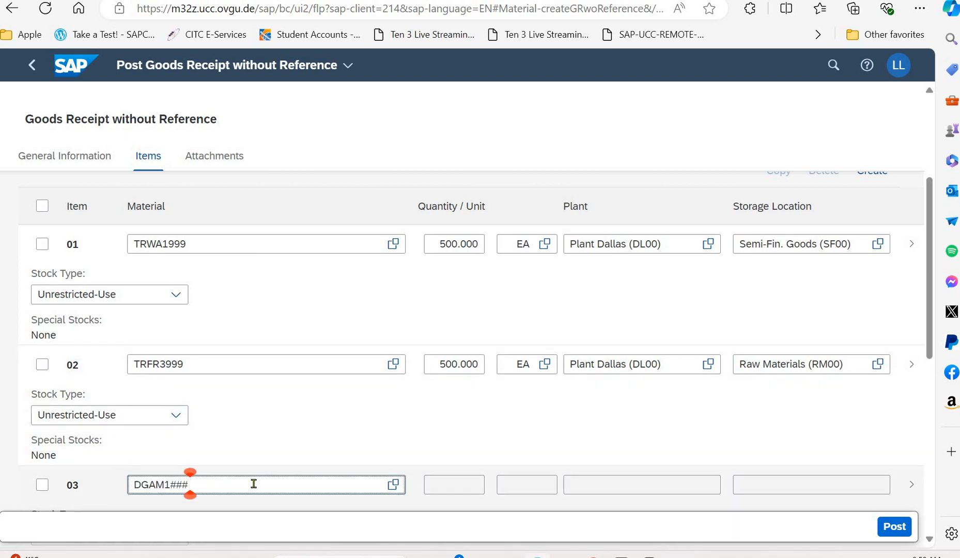
key(BackSpace)
key(BackSpace)
key(BackSpace)
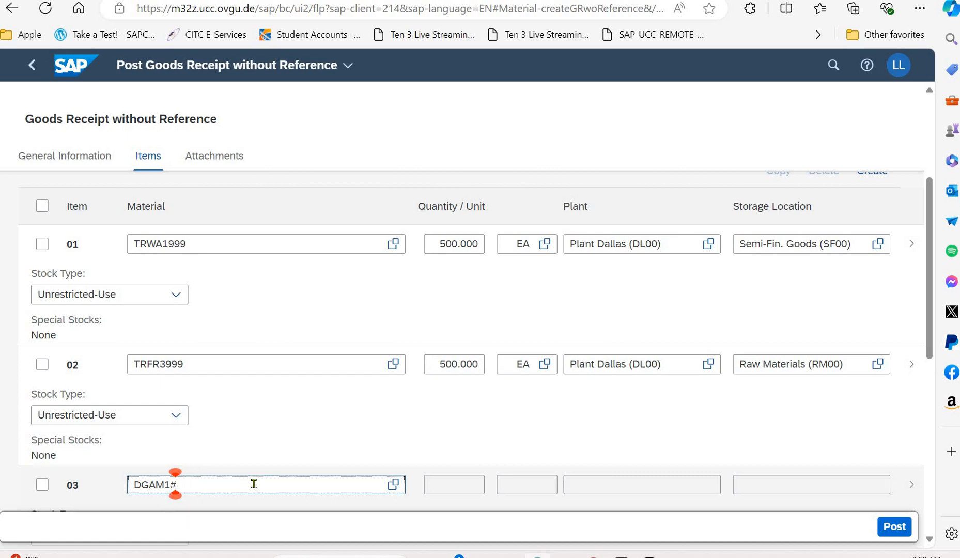
text(999)
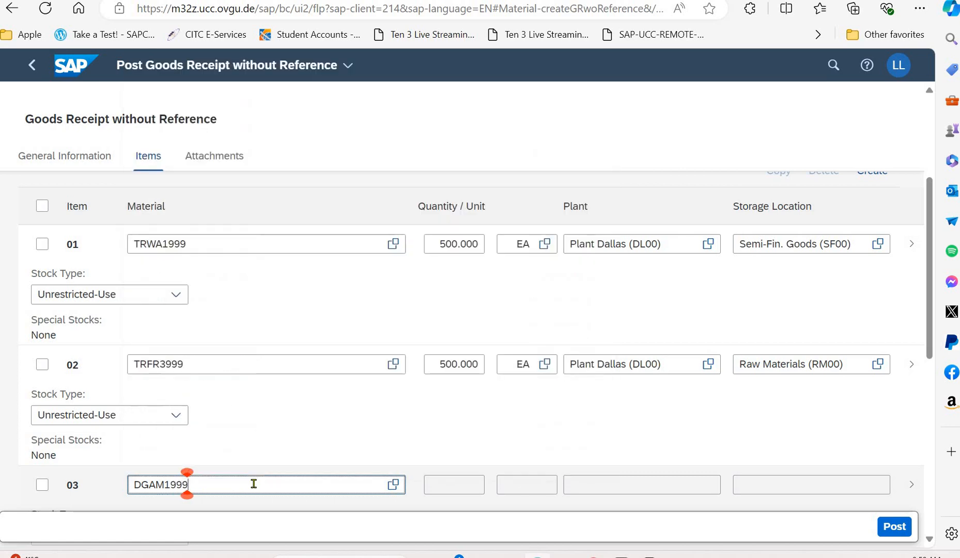
click(248, 513)
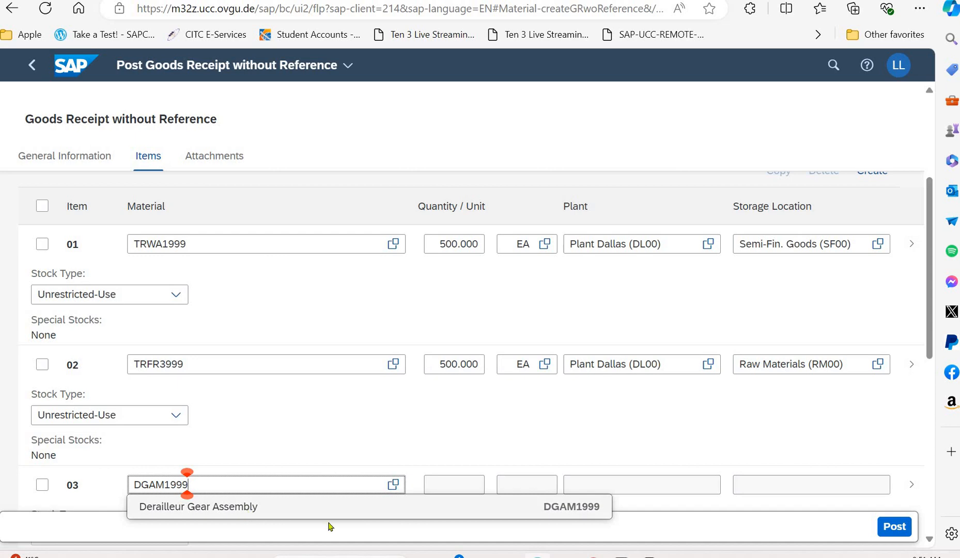
- Set item 03 to a quantity of 500 EA in Plant Dallas (DL00), storage location Raw Materials (RM00)
click(462, 484)
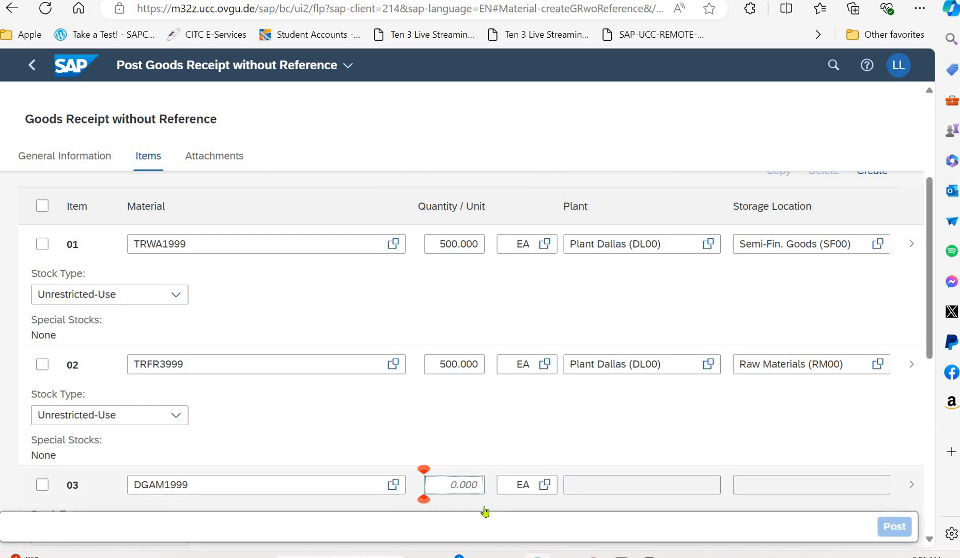
text(500)
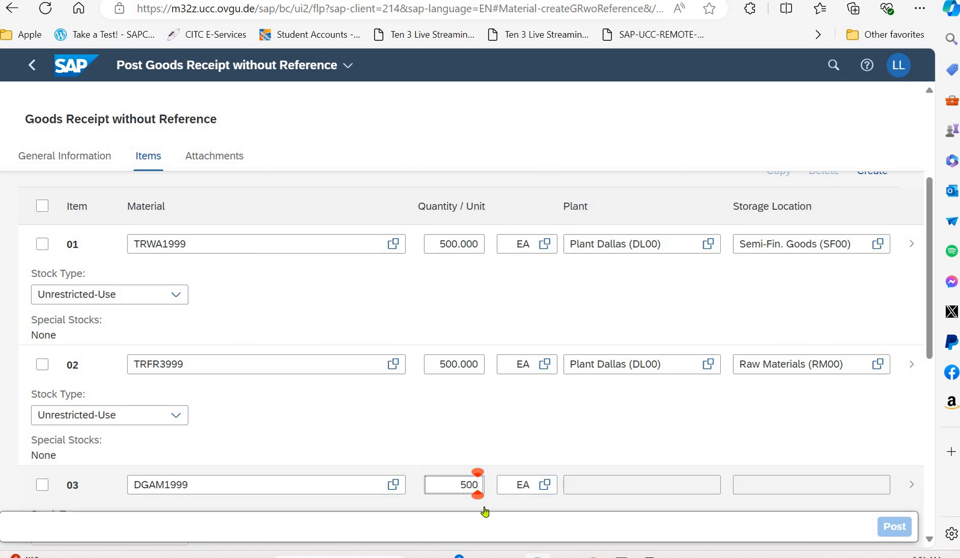
click(624, 490)
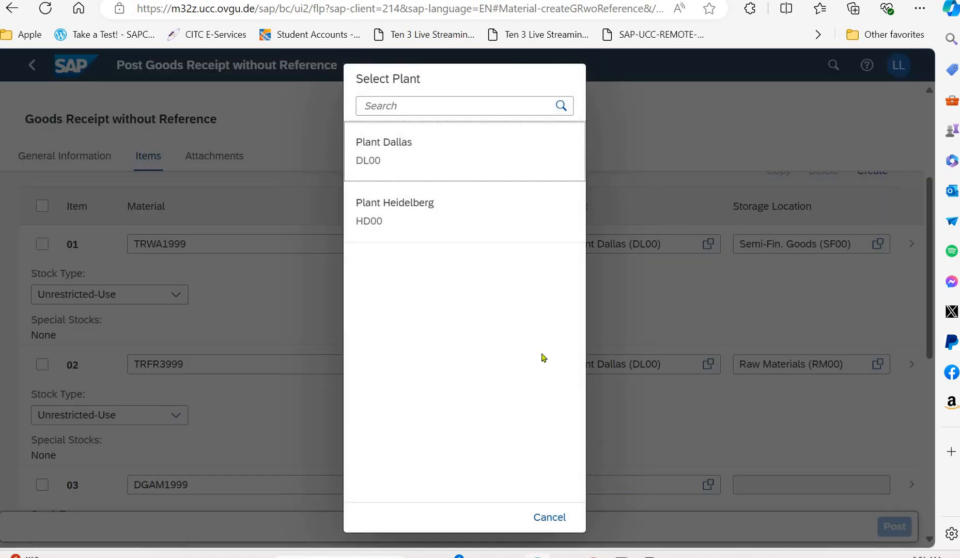
click(406, 153)
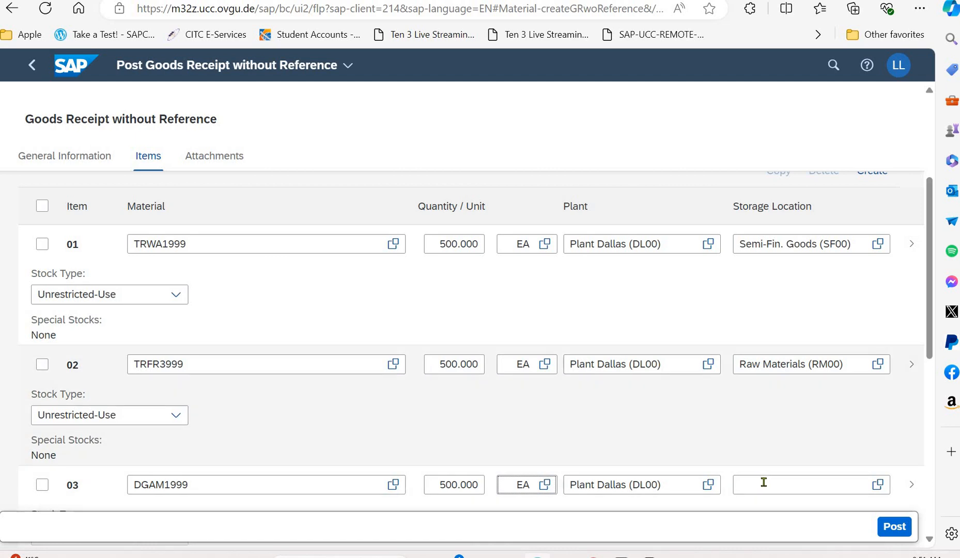
click(764, 485)
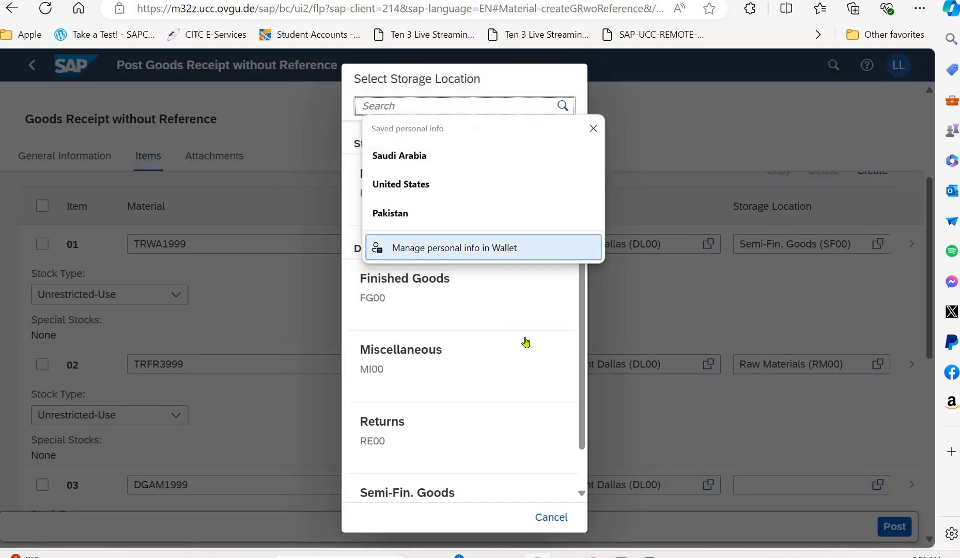
click(592, 127)
click(411, 180)
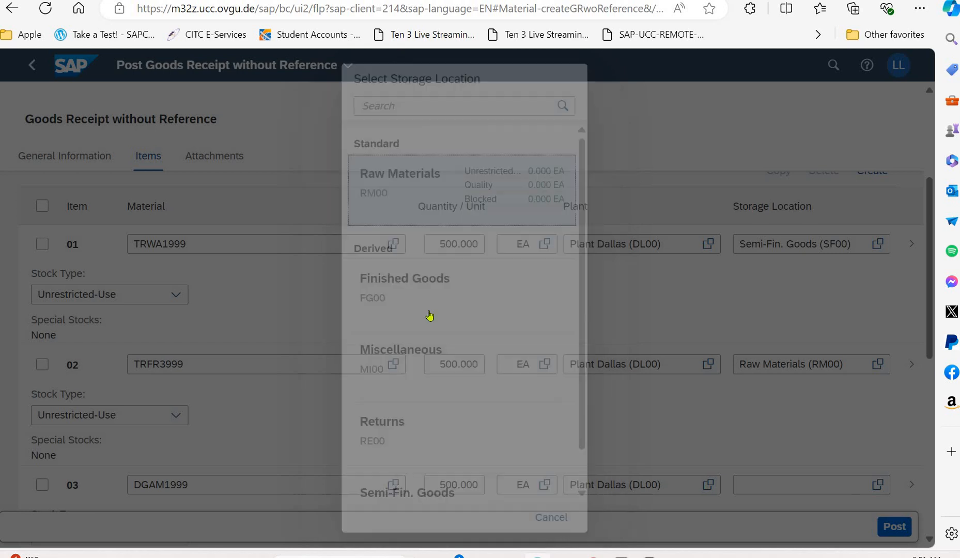
- Open the details of item 03 and apply them while adding a new item 04
scroll(152, 379, down, 1)
scroll(152, 379, down, 2)
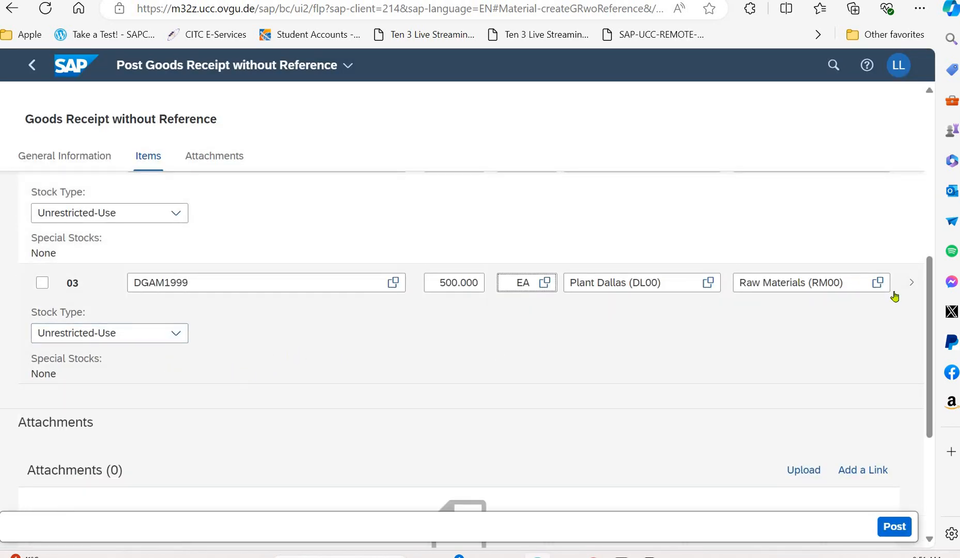
click(725, 334)
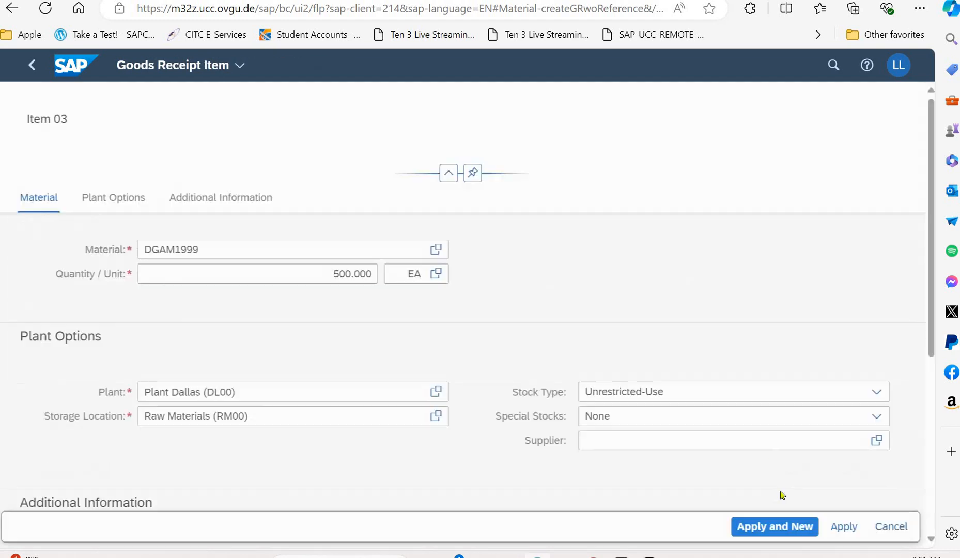
click(770, 528)
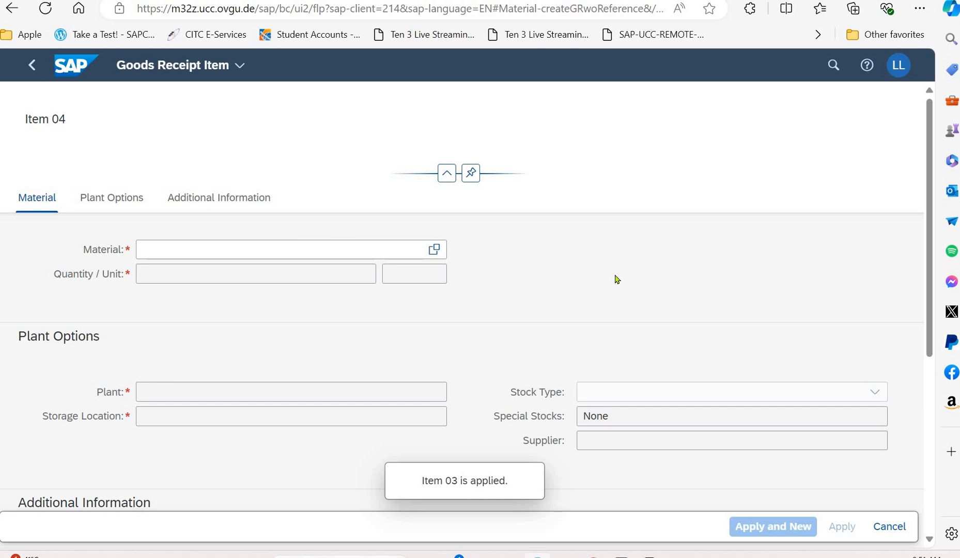
- Enter TRSK1999 (Touring Seat Kit) as the material of item 04
click(170, 244)
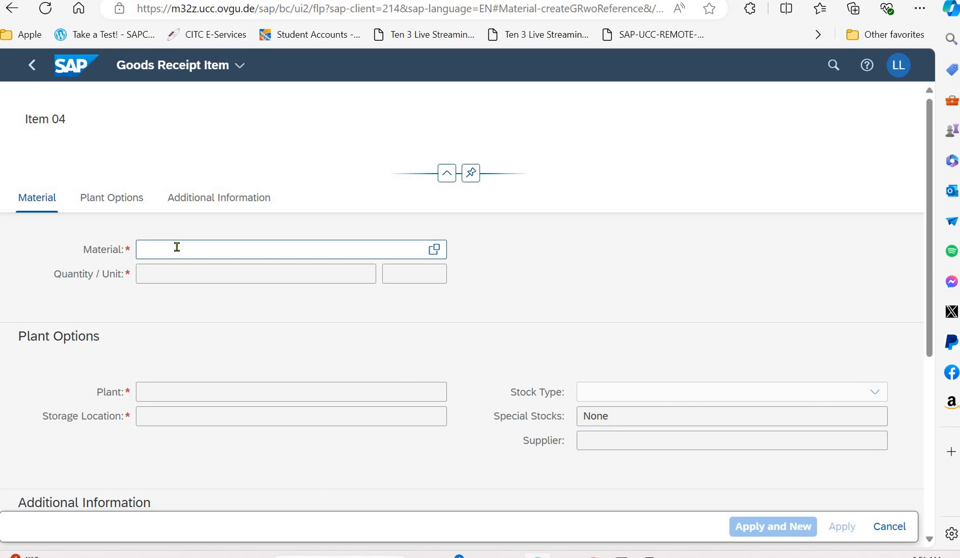
click(177, 247)
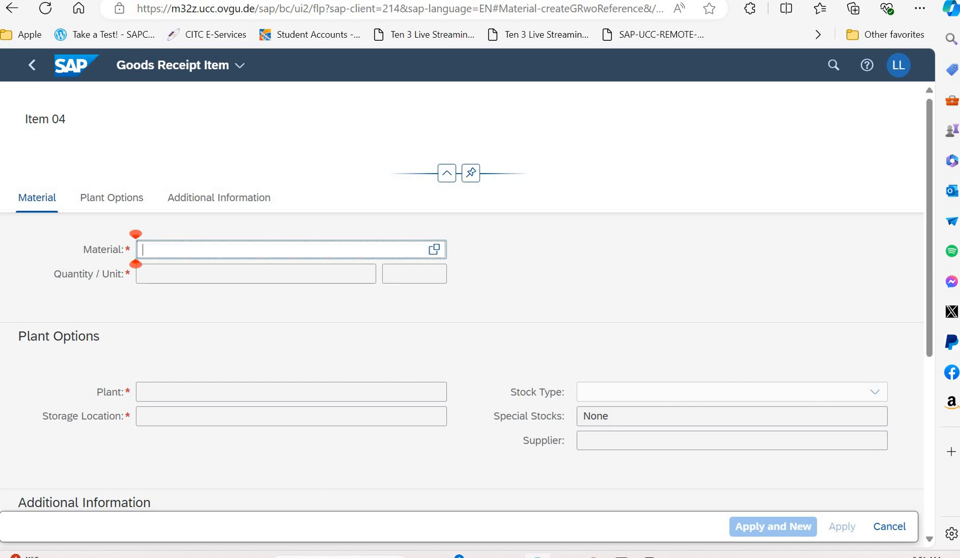
key(alt+Tab)
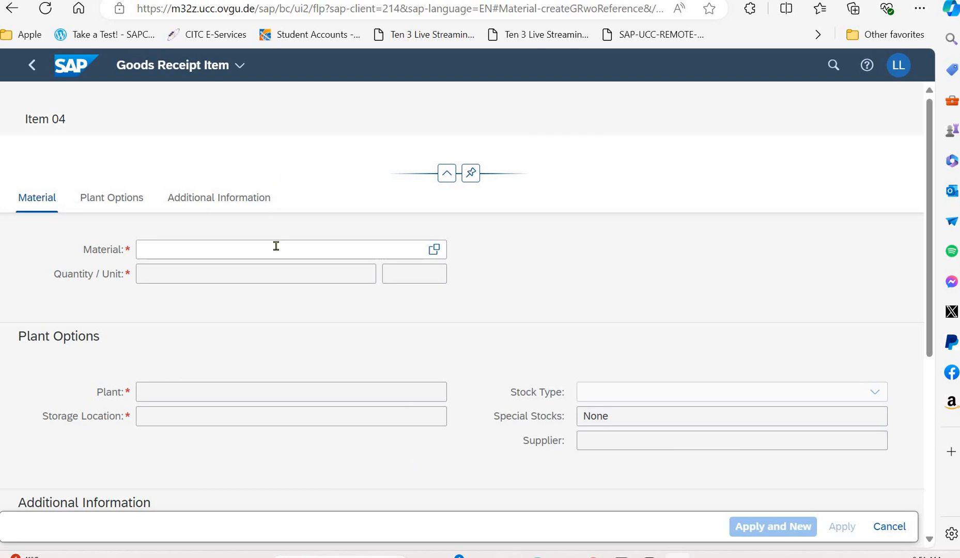
click(276, 250)
click(276, 249)
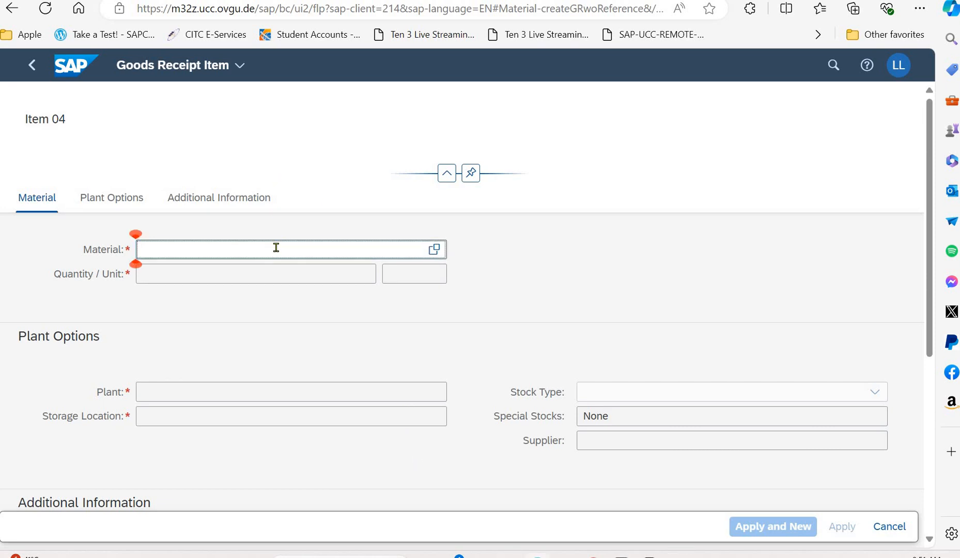
text(TRSK1###)
key(BackSpace)
key(BackSpace)
key(BackSpace)
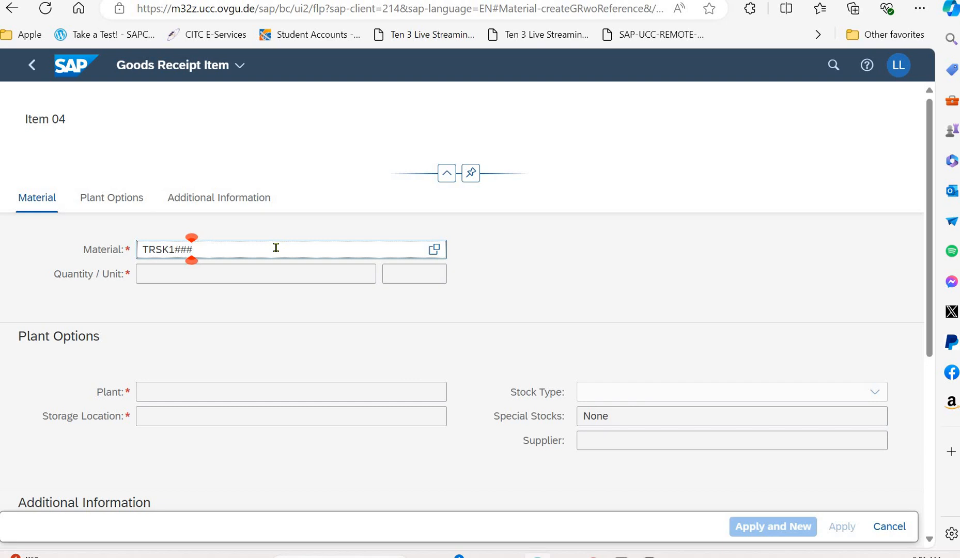
text(999)
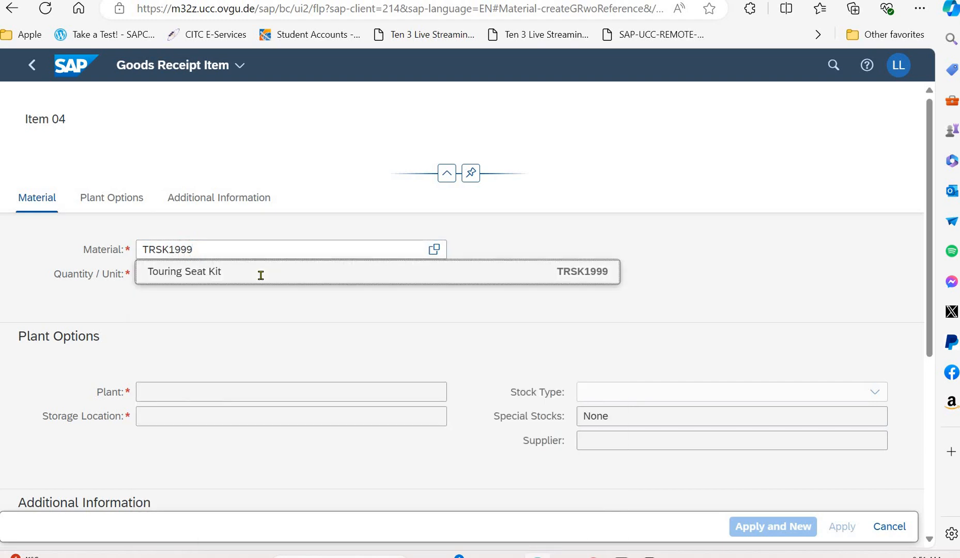
key(Tab)
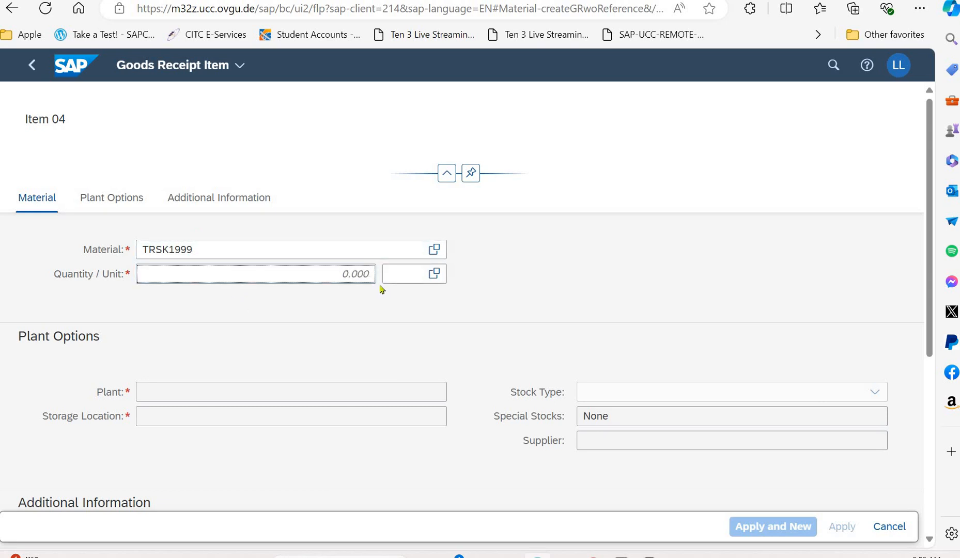
- Set item 04 to 500 EA in Plant Dallas (DL00), storage location Raw Materials (RM00), and apply it while adding a new item 05
text(500)
click(406, 274)
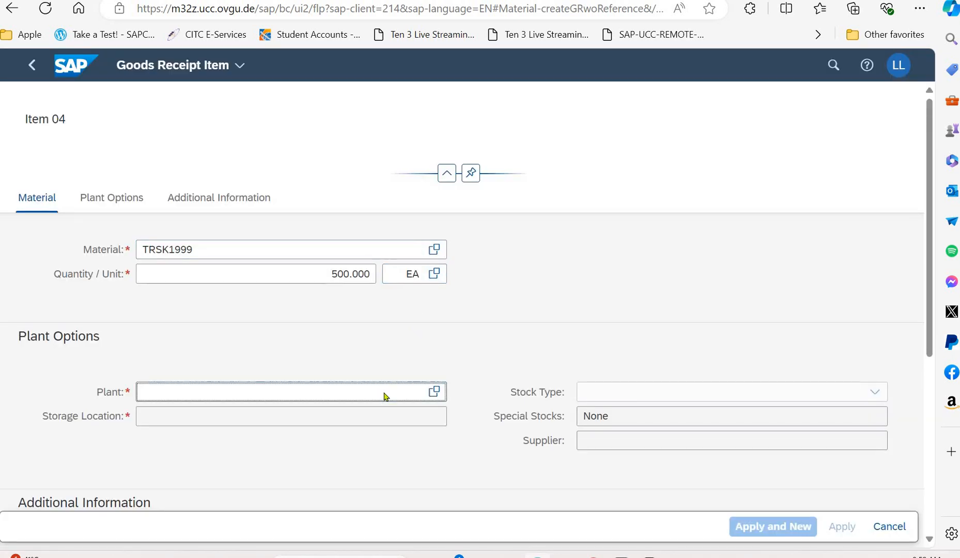
key(F4)
click(418, 171)
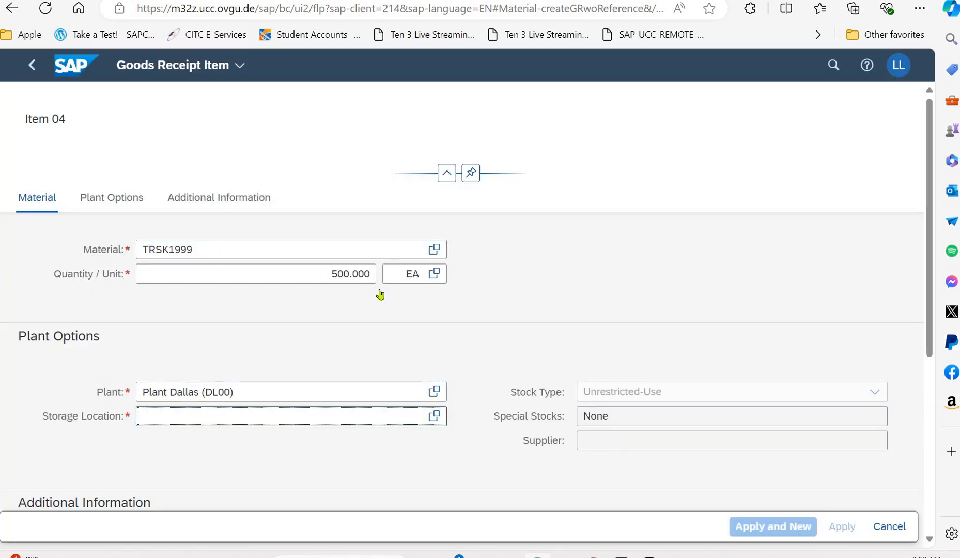
key(F4)
click(348, 169)
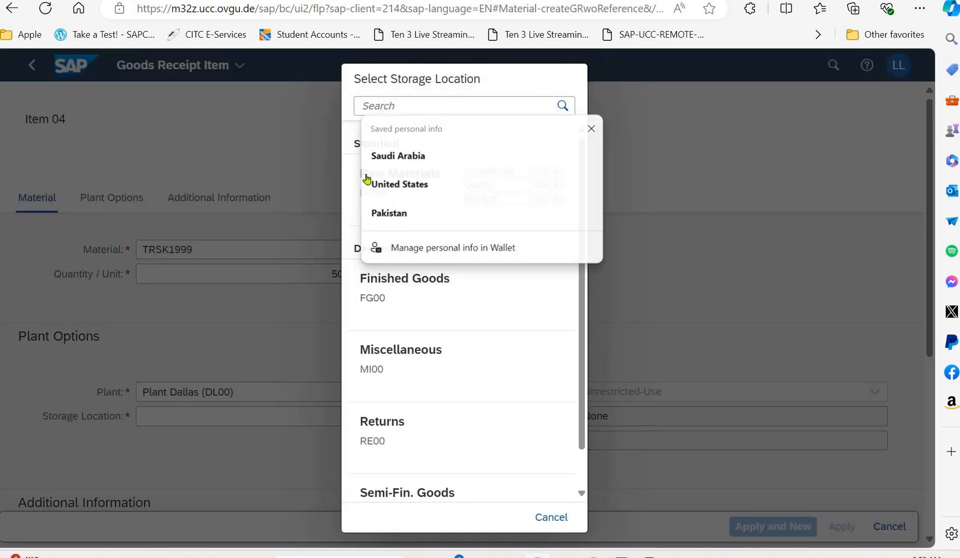
click(368, 179)
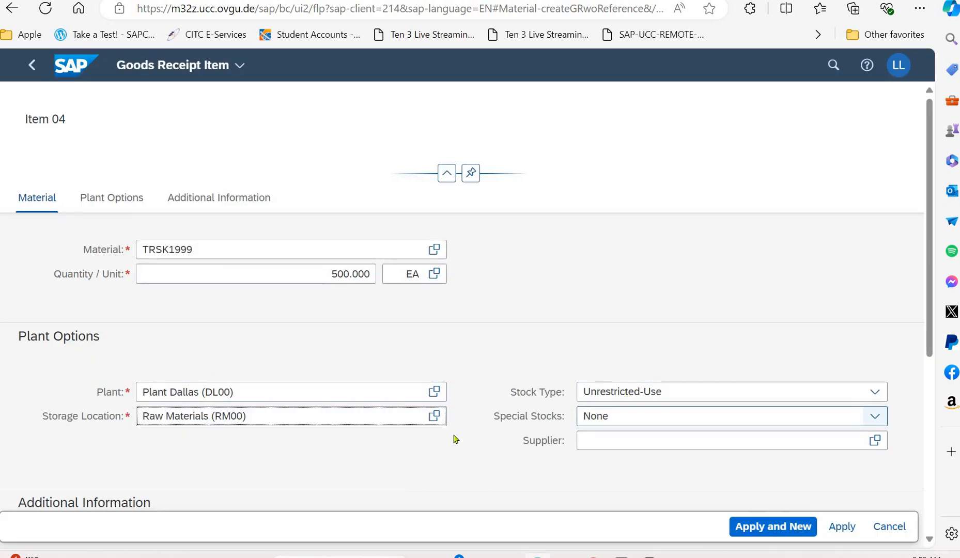
click(739, 527)
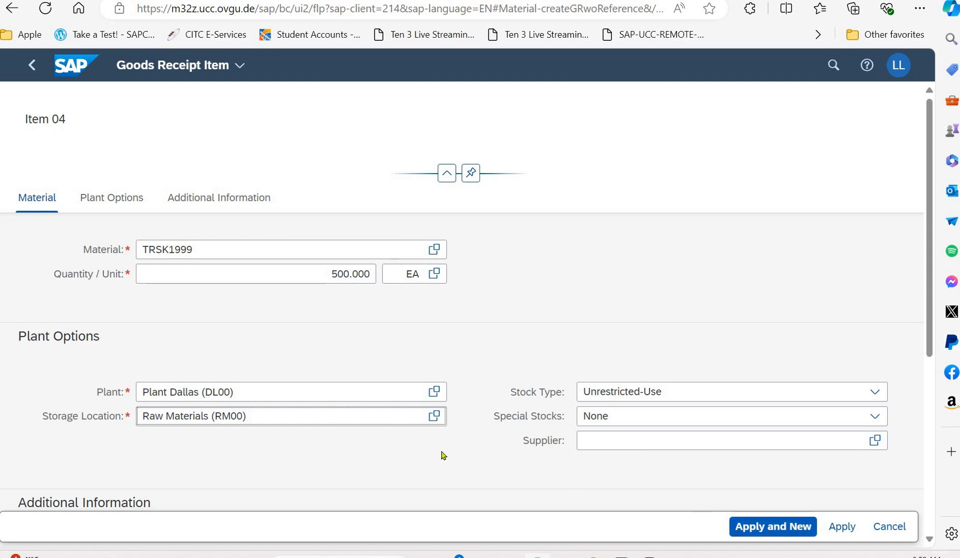
- Enter TRHB1999 (Touring Handle Bar) as the material of item 05 with a quantity of 500
click(198, 247)
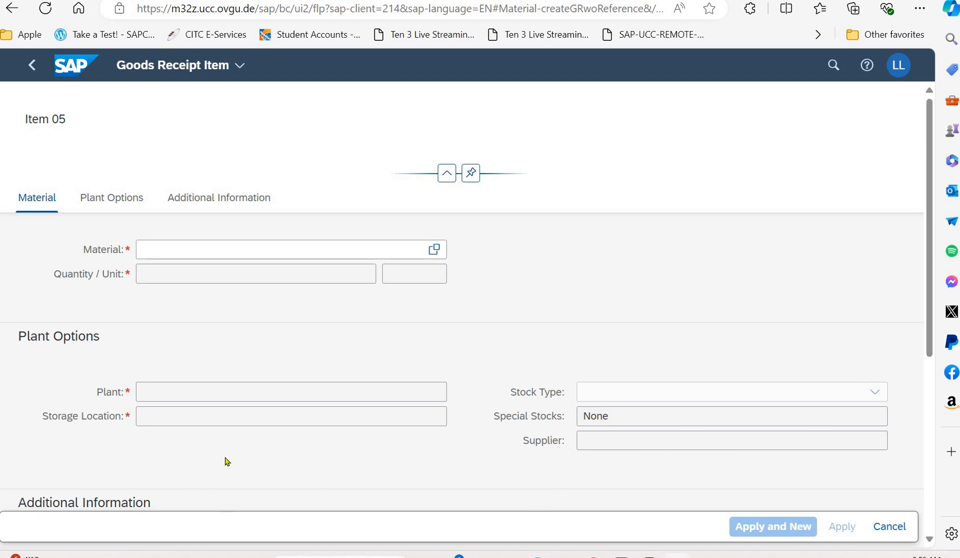
click(235, 248)
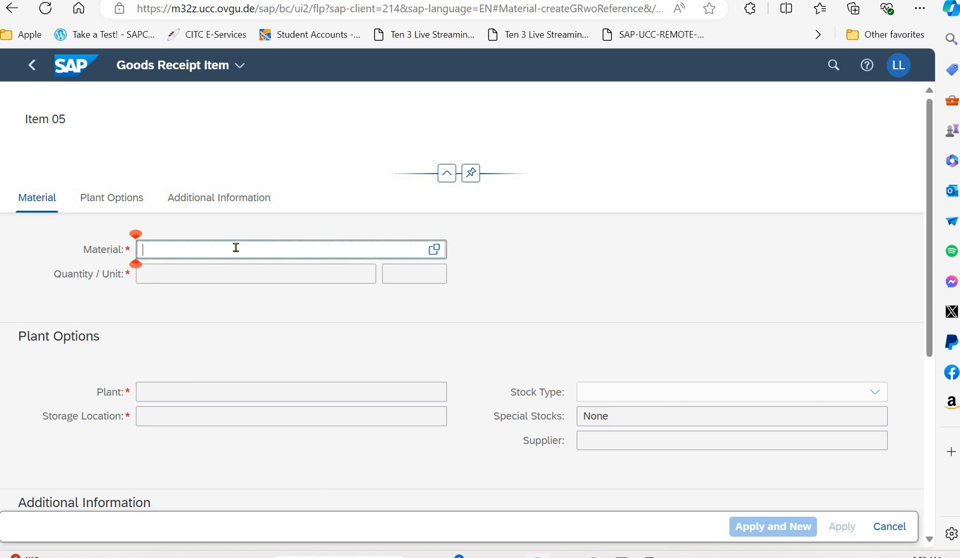
text(TRHB1###)
key(BackSpace)
key(BackSpace)
key(BackSpace)
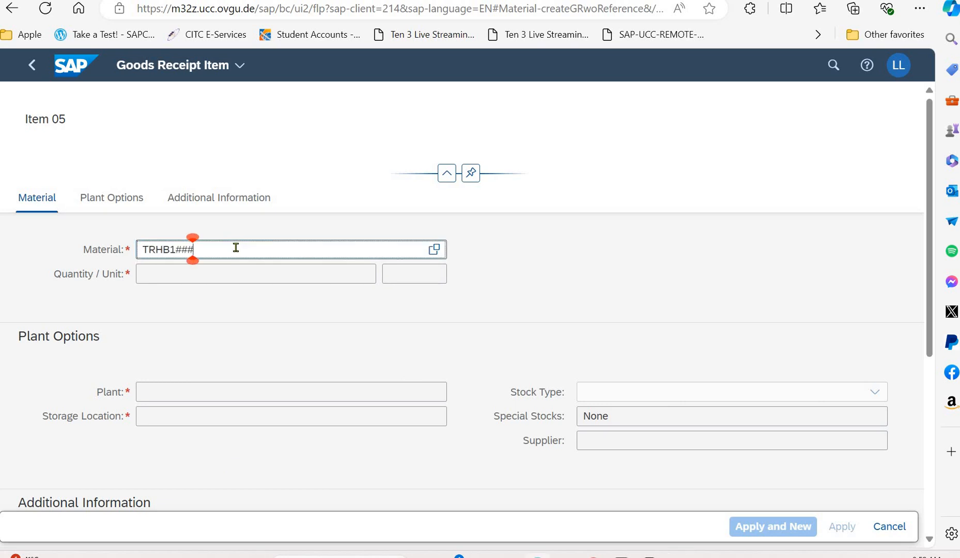
text(999)
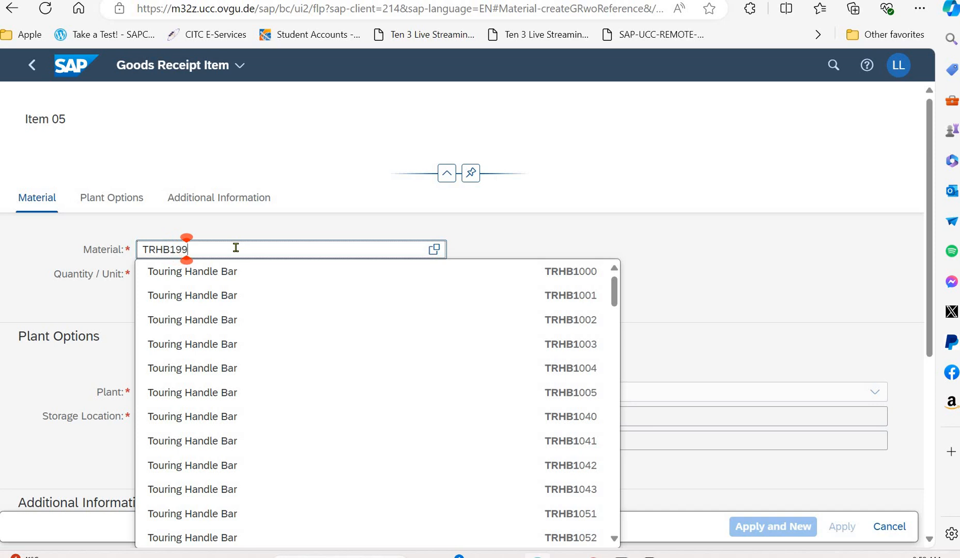
click(225, 270)
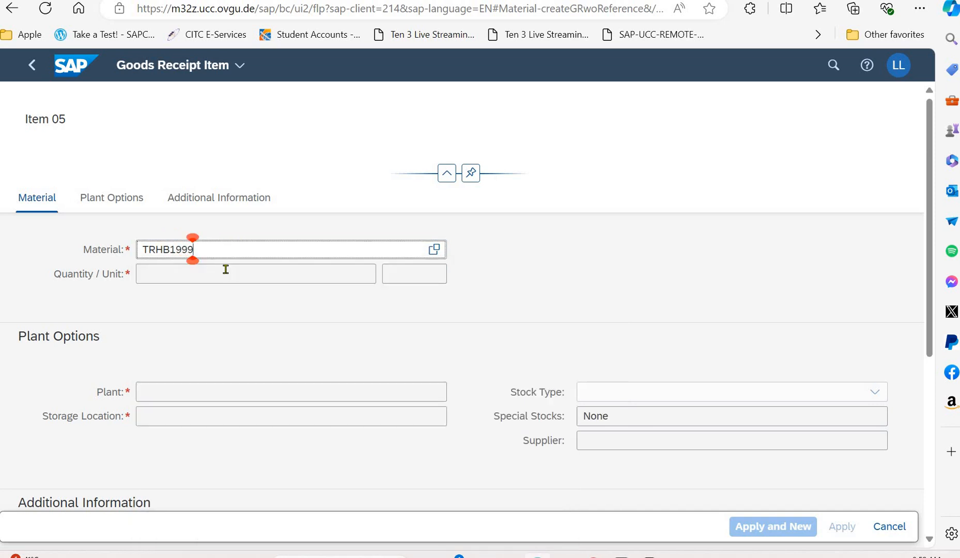
click(226, 270)
text(500)
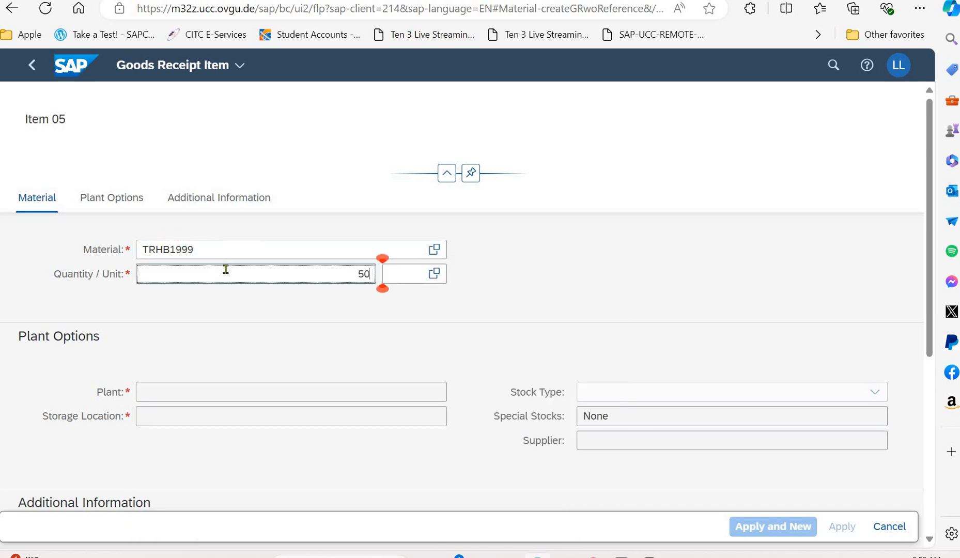
- Set item 05's unit to EA, Plant Dallas (DL00) and storage location Raw Materials (RM00), and apply it while adding a new item 06
click(408, 275)
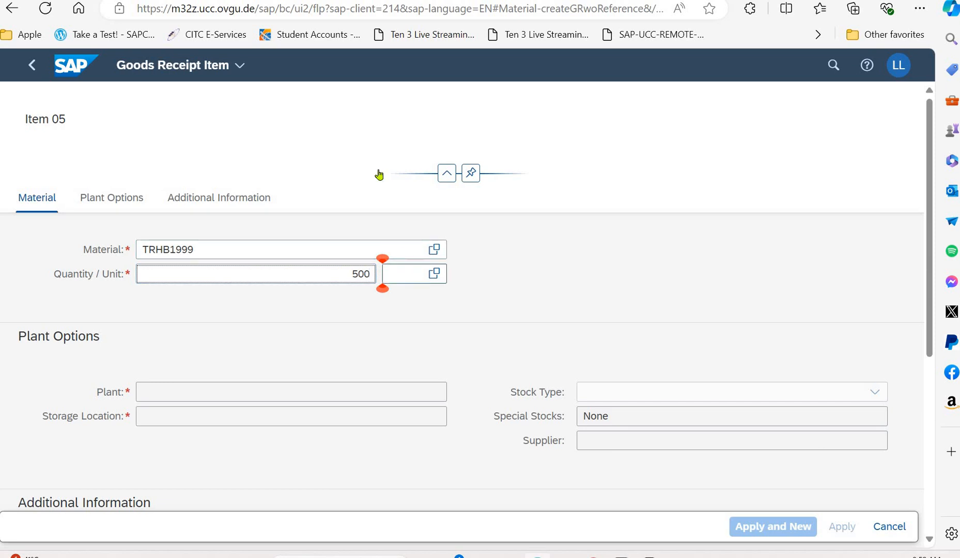
key(Return)
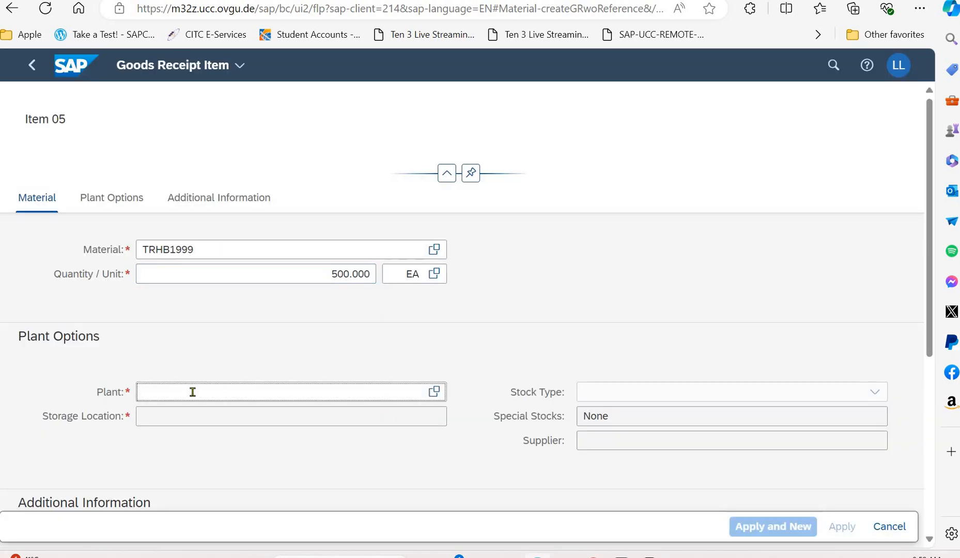
click(193, 393)
click(390, 155)
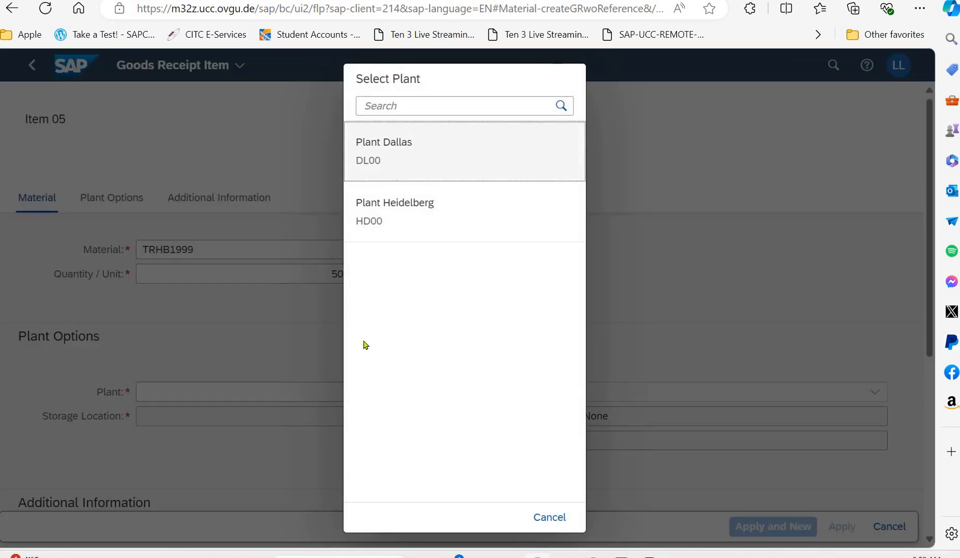
click(293, 414)
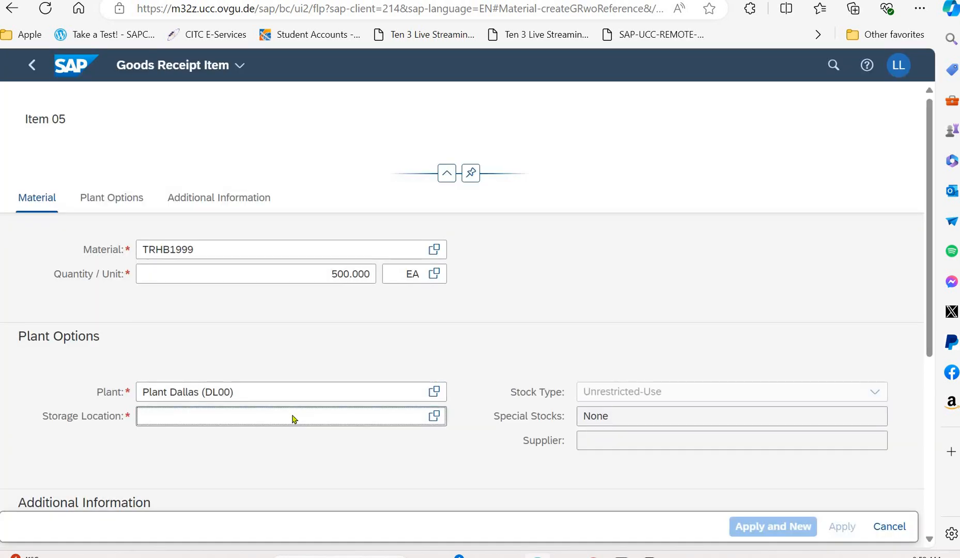
click(293, 418)
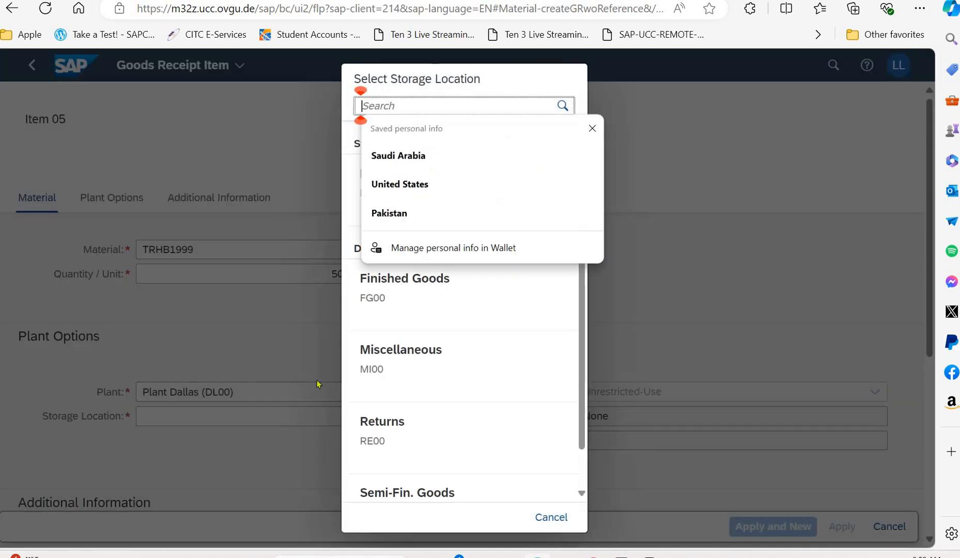
click(353, 174)
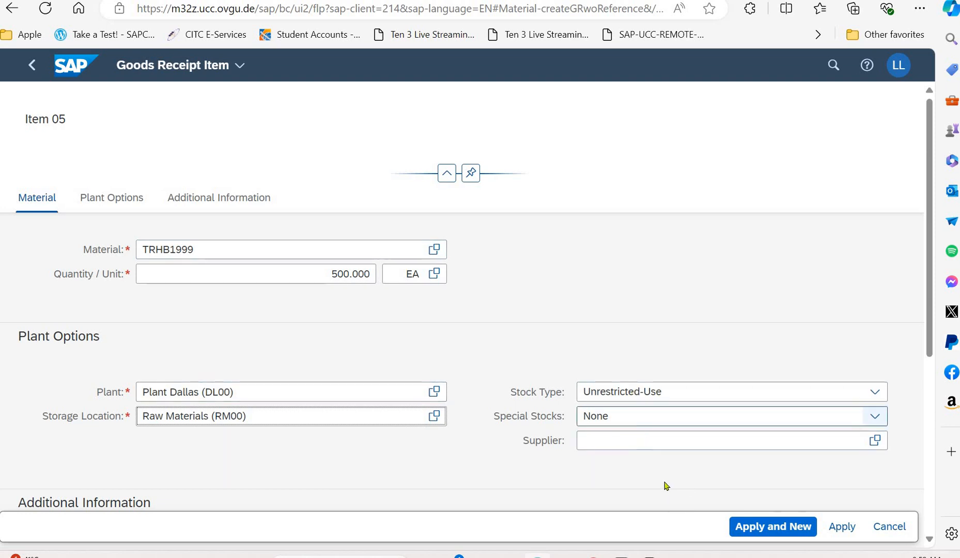
click(744, 527)
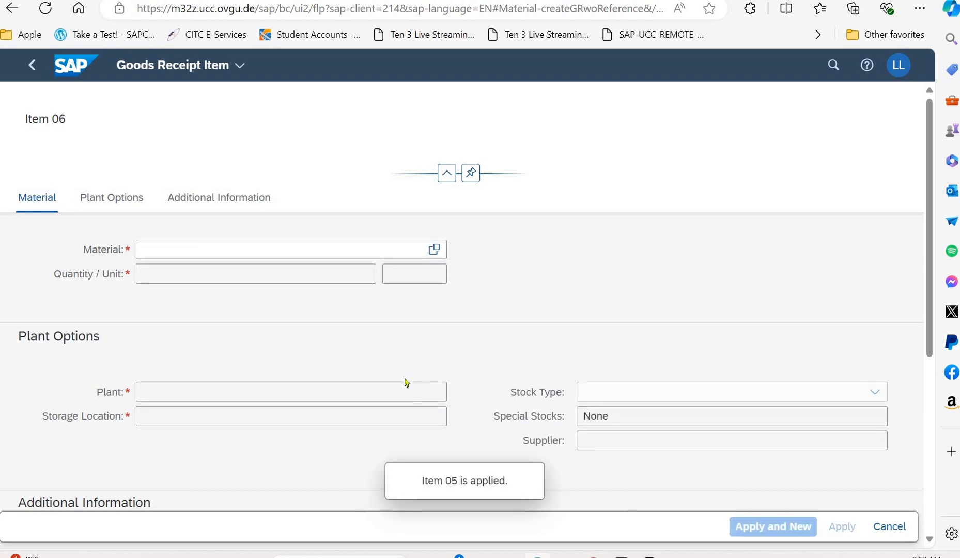
- Enter PEDL1999 (Pedal Assembly) as the material of item 06
click(227, 258)
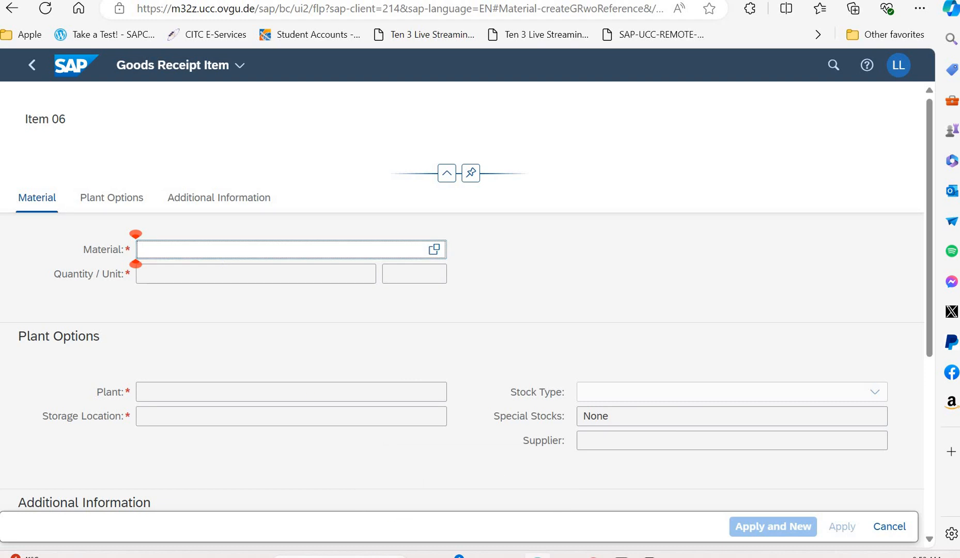
click(679, 556)
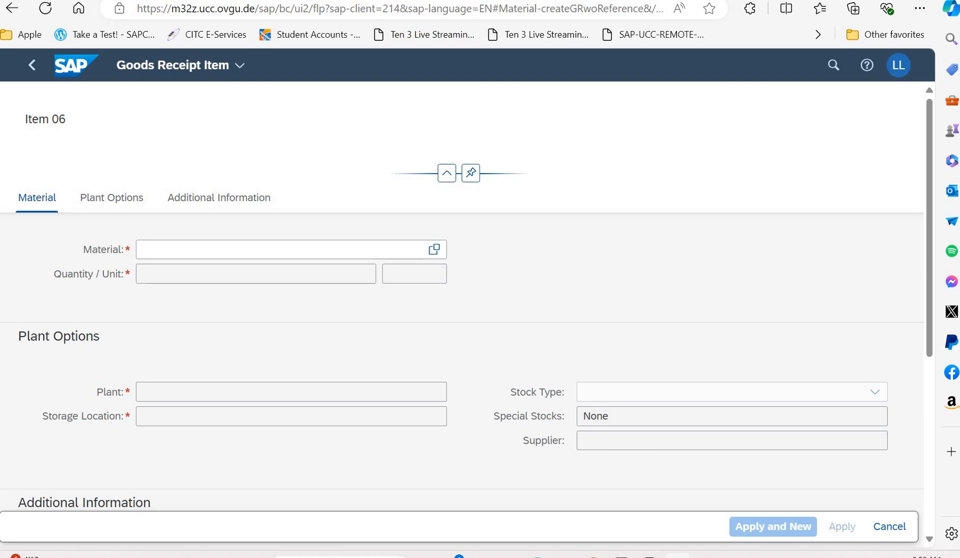
click(254, 252)
text(PEDL1###)
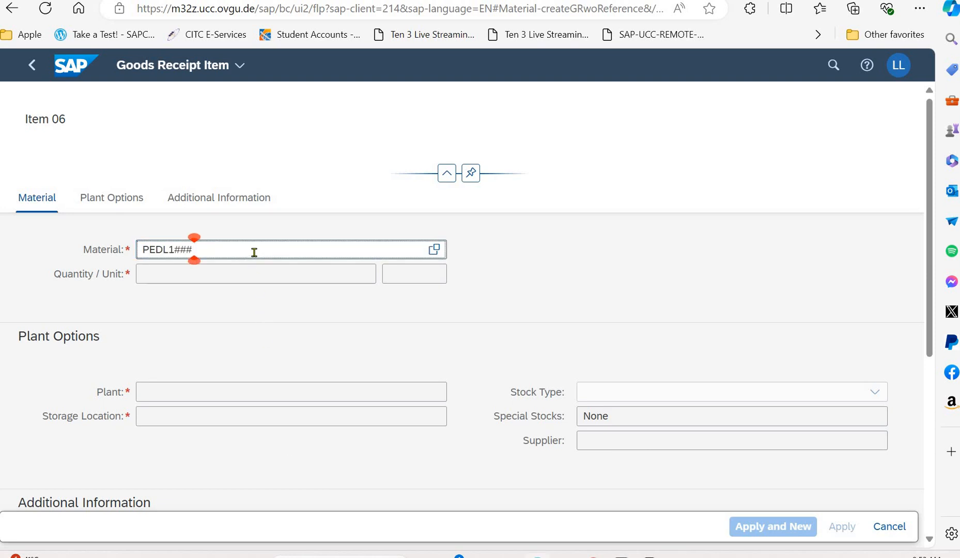
key(BackSpace)
key(BackSpace)
key(BackSpace)
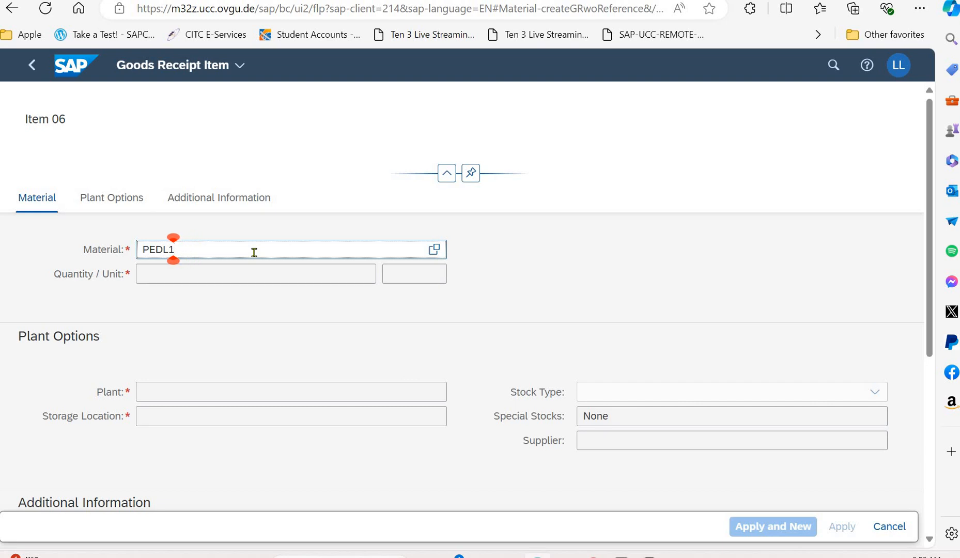
text(999)
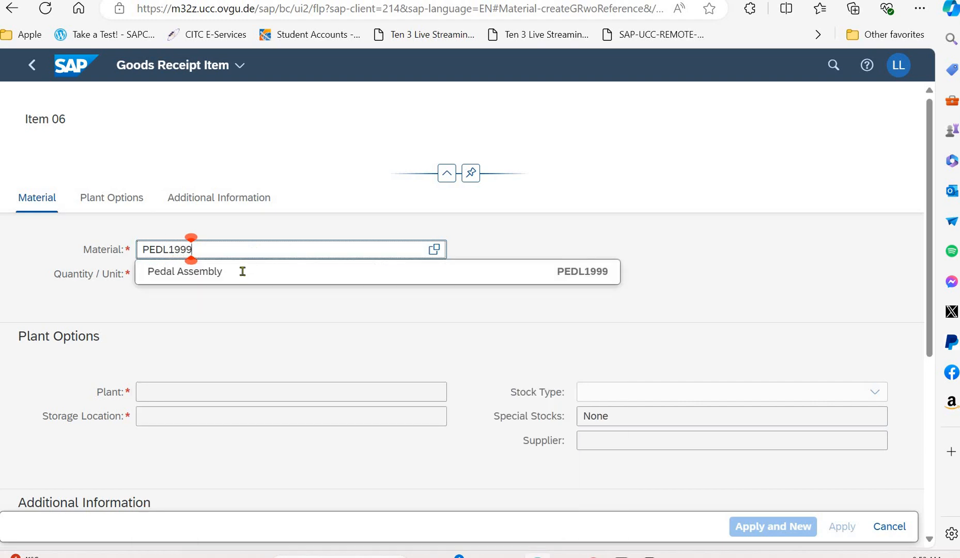
click(242, 272)
click(243, 273)
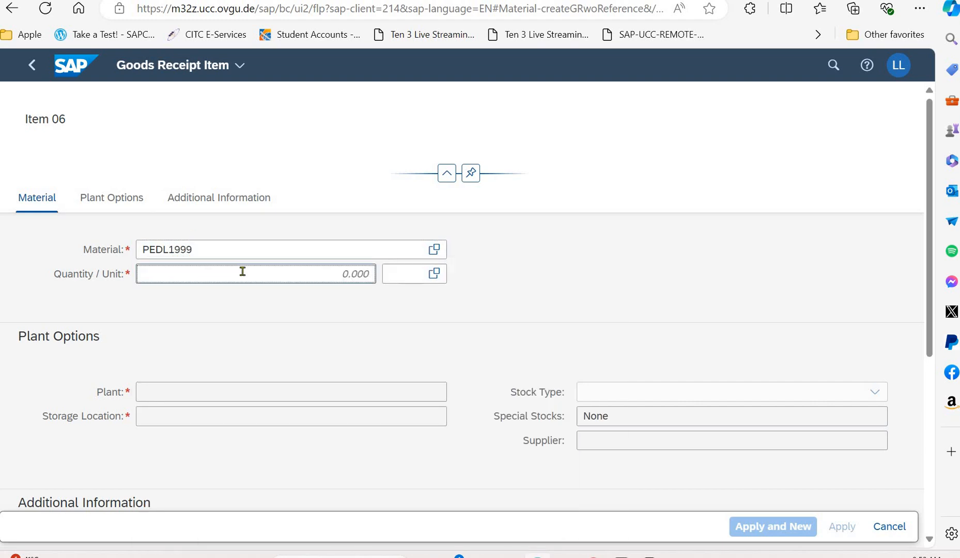
- Set item 06 to 500 EA in Plant Dallas (DL00), storage location Raw Materials (RM00), and apply it while adding a new item 07
text(500)
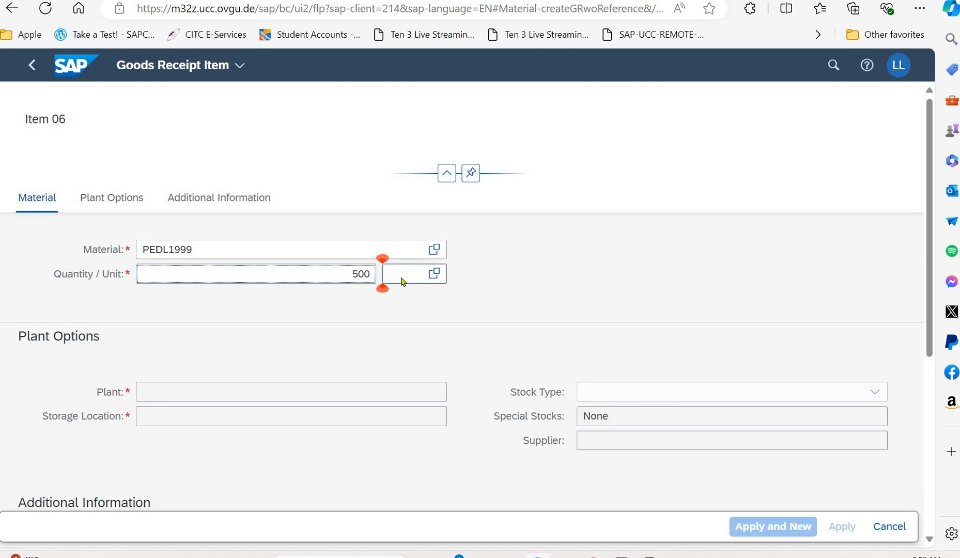
click(403, 281)
key(Escape)
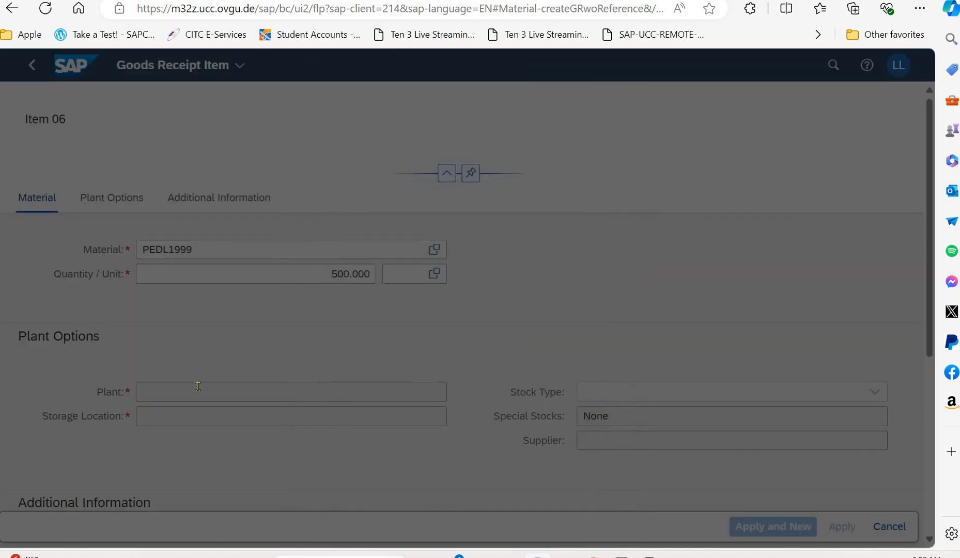
click(198, 386)
key(F4)
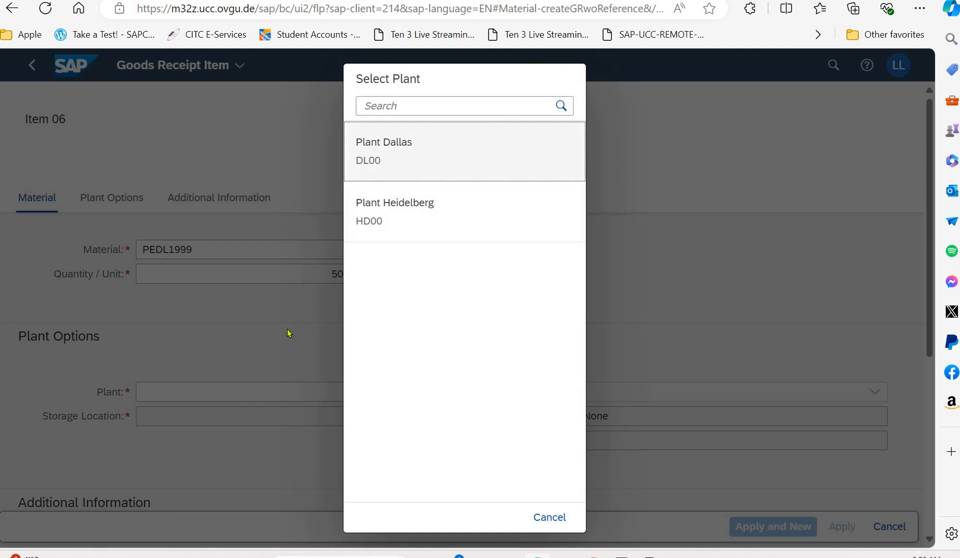
key(Return)
click(266, 416)
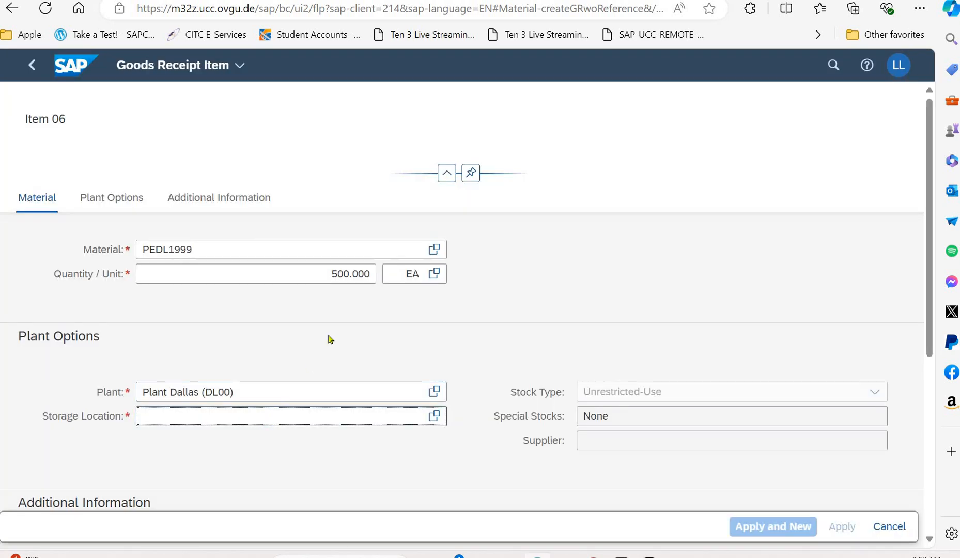
key(F4)
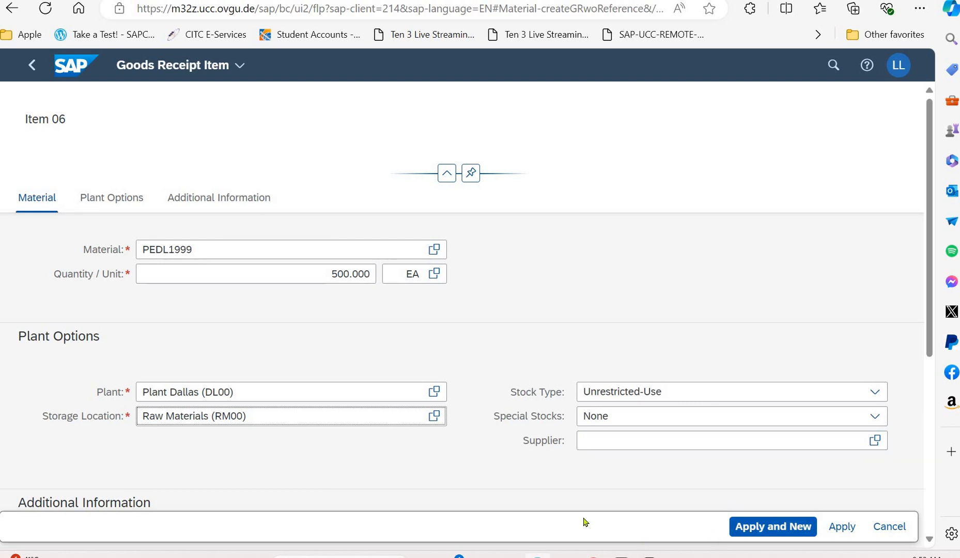
- Enter CHAN1999 (Chain) as the material of item 07
click(240, 248)
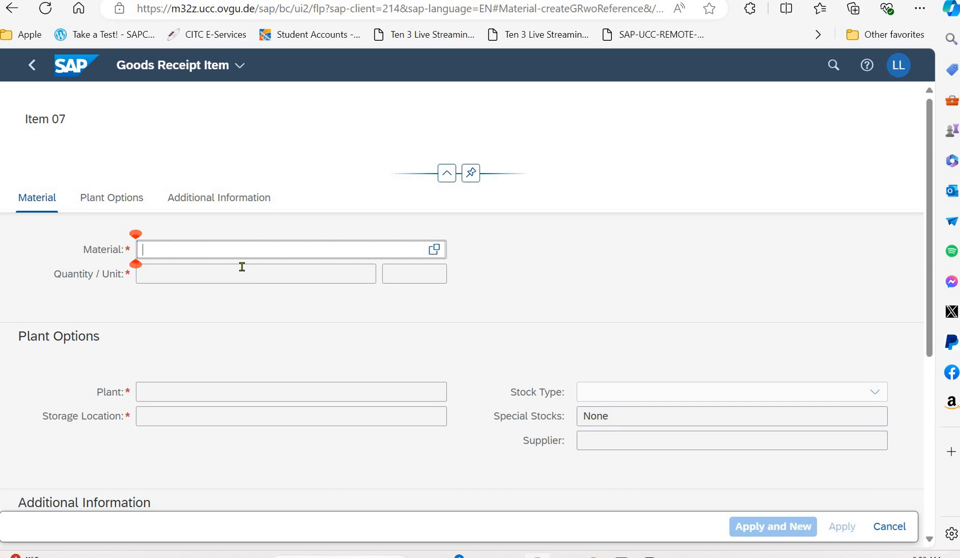
text(CHAN)
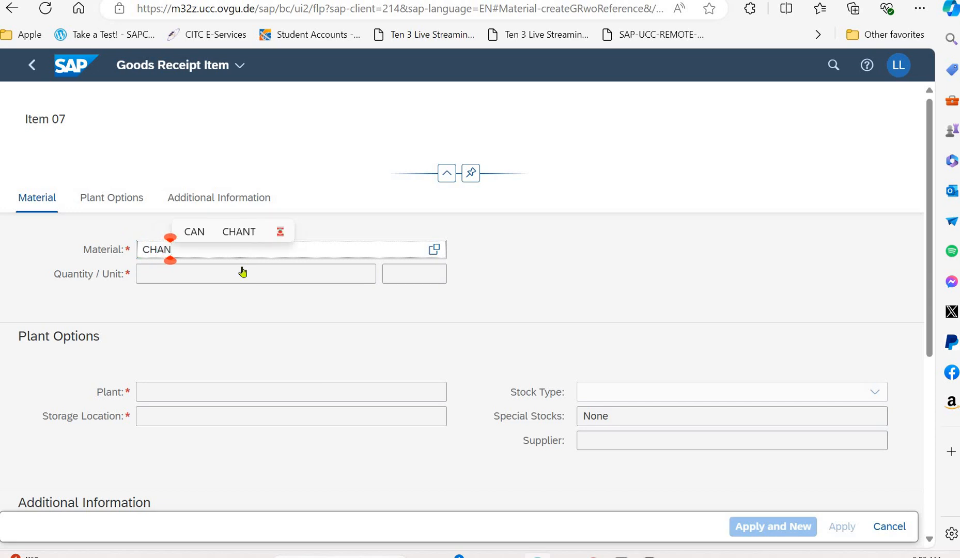
text(1)
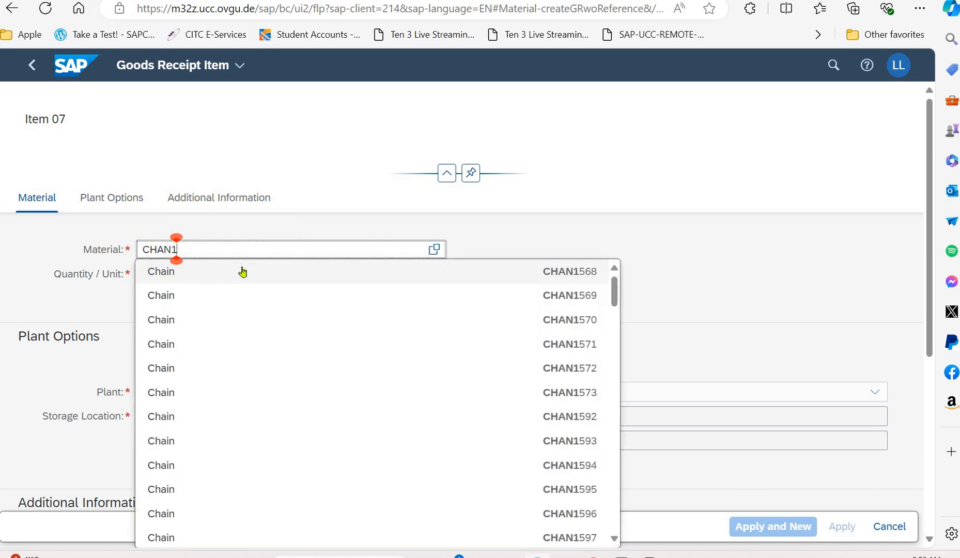
text(999)
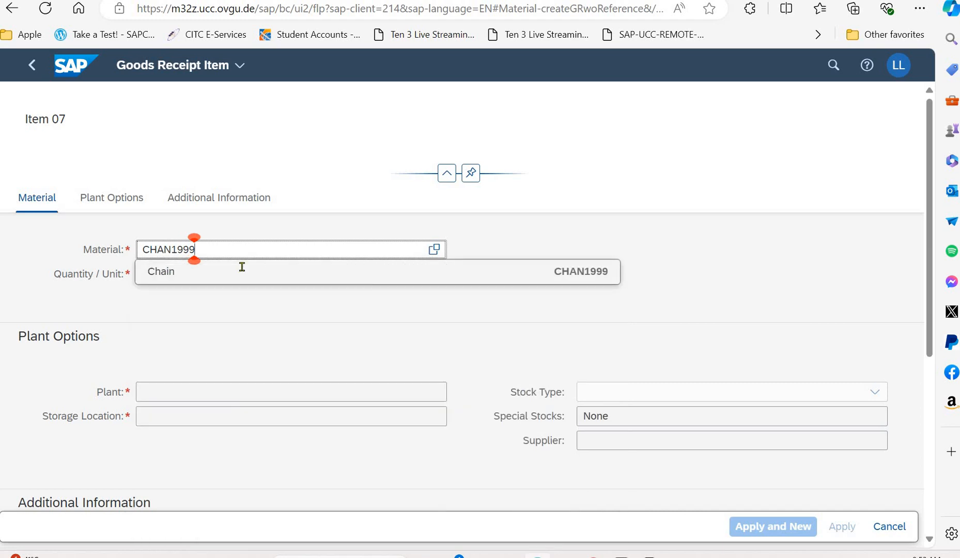
click(242, 266)
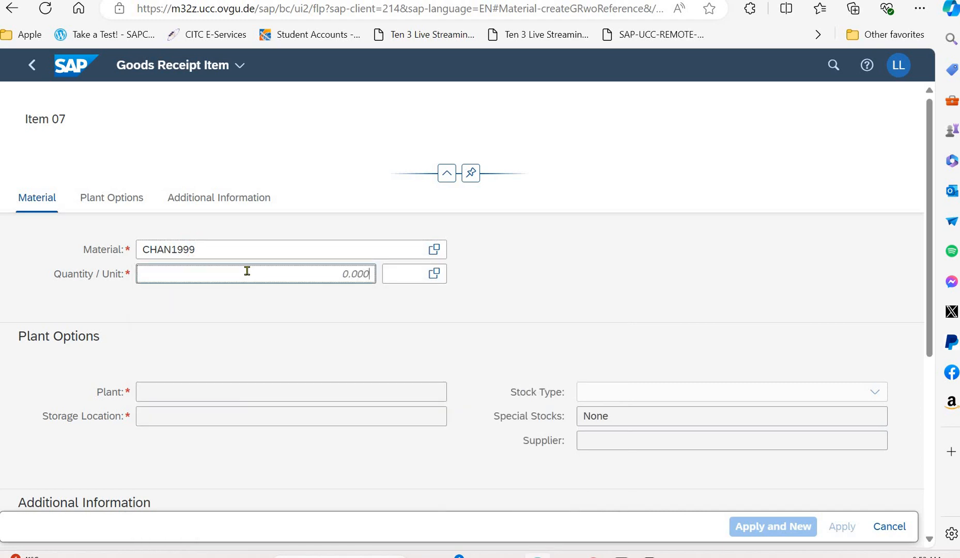
- Set item 07 to 500 EA in Plant Dallas (DL00), storage location Raw Materials (RM00), and apply it while adding a new item 08
text(500)
click(439, 277)
click(418, 159)
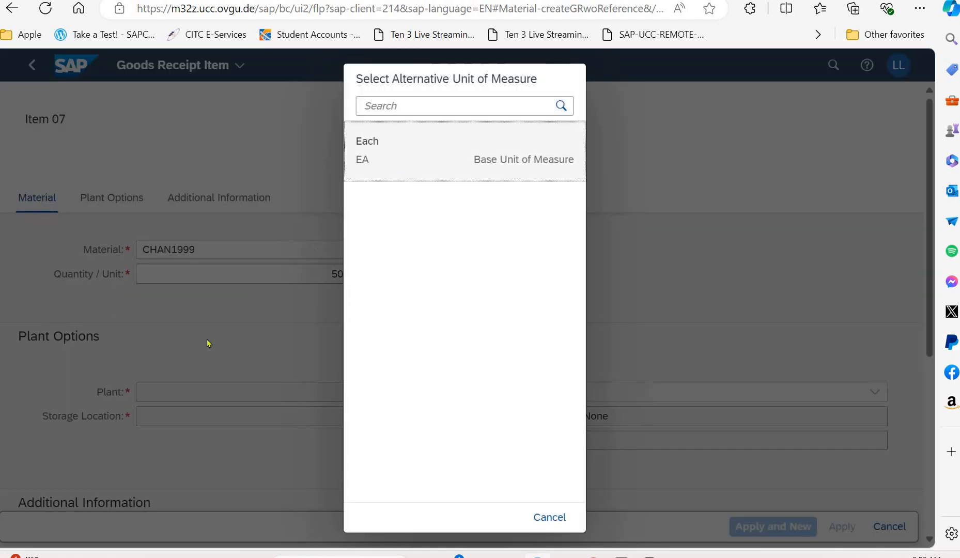
click(191, 396)
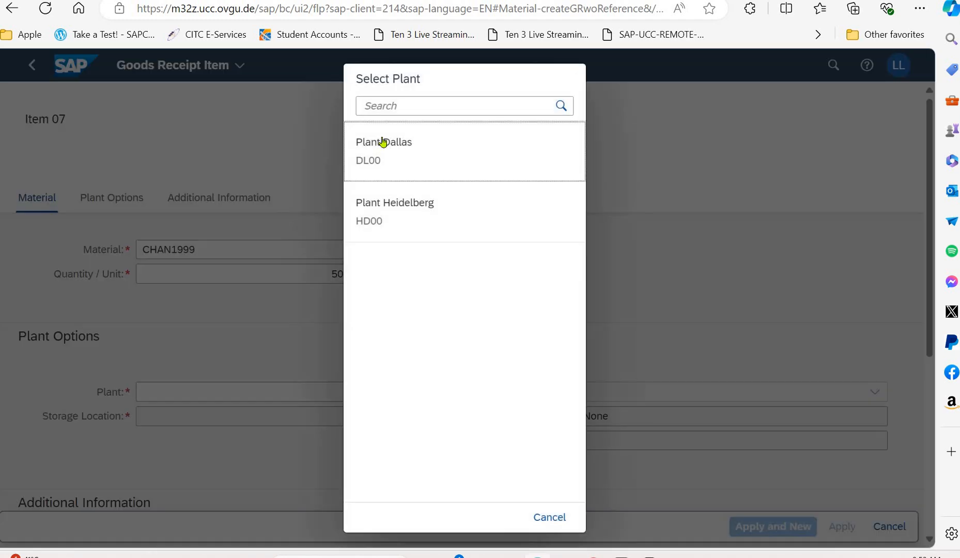
key(Return)
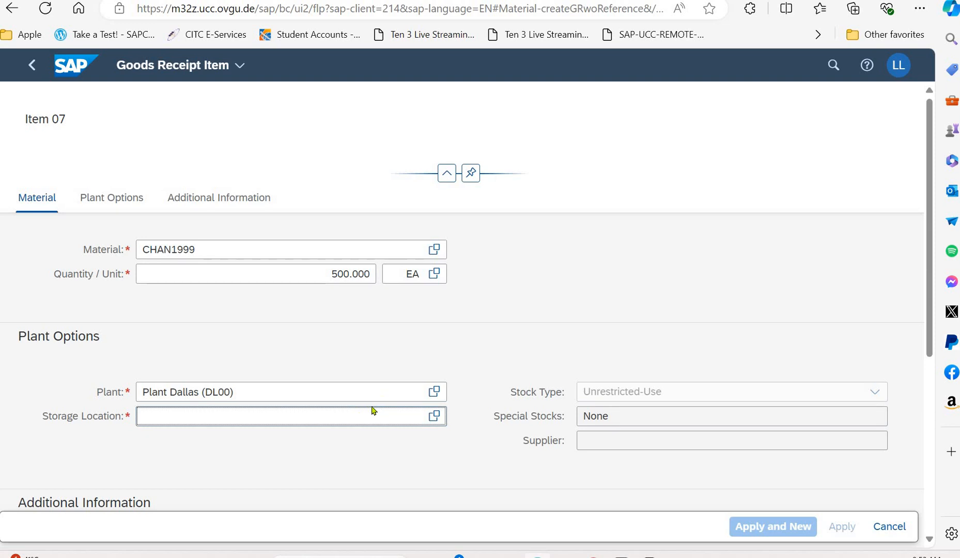
click(366, 415)
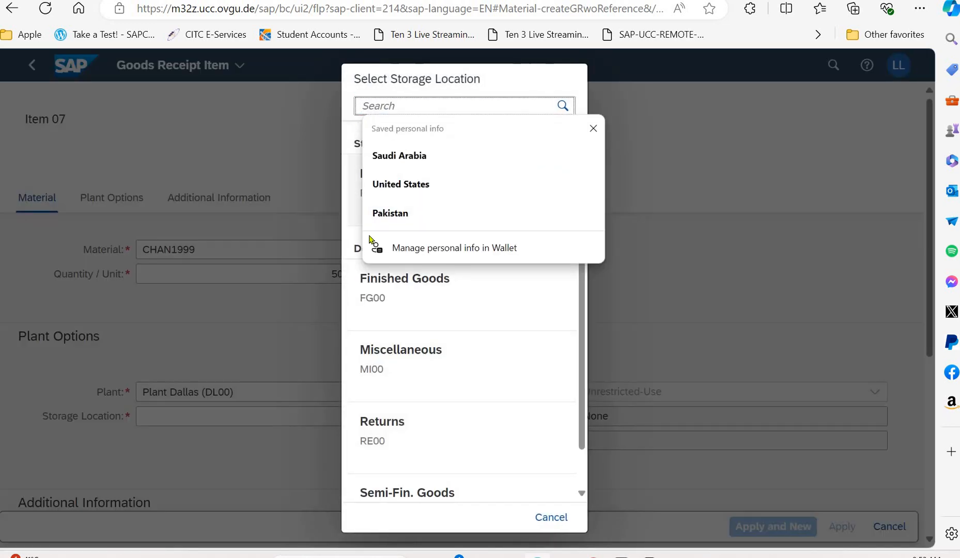
key(Return)
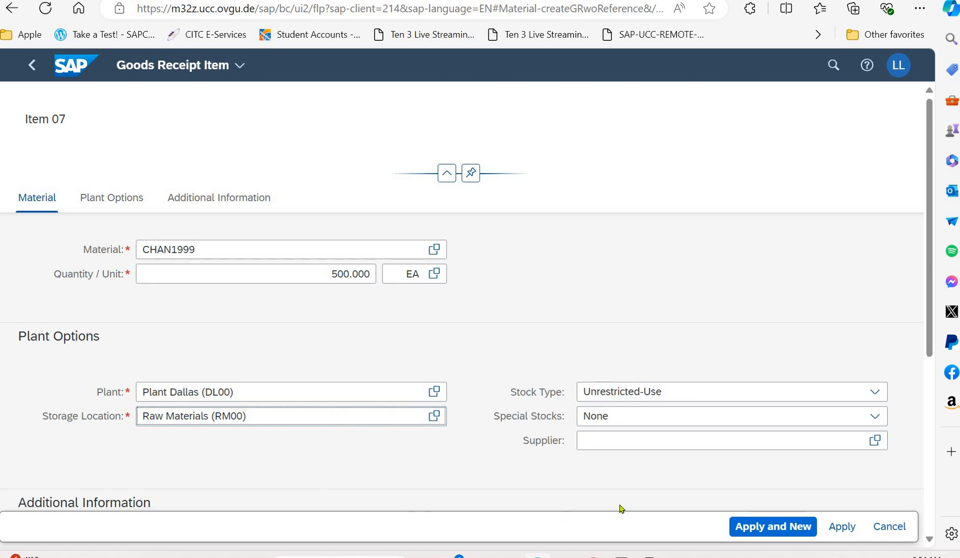
click(754, 526)
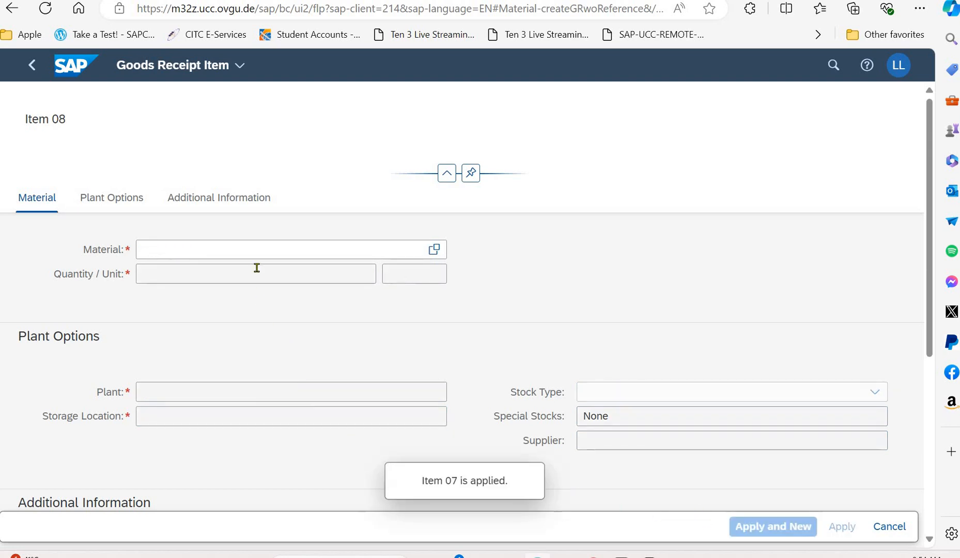
- Enter BRKT1999 (Brake Kit) as the material of item 08
click(255, 251)
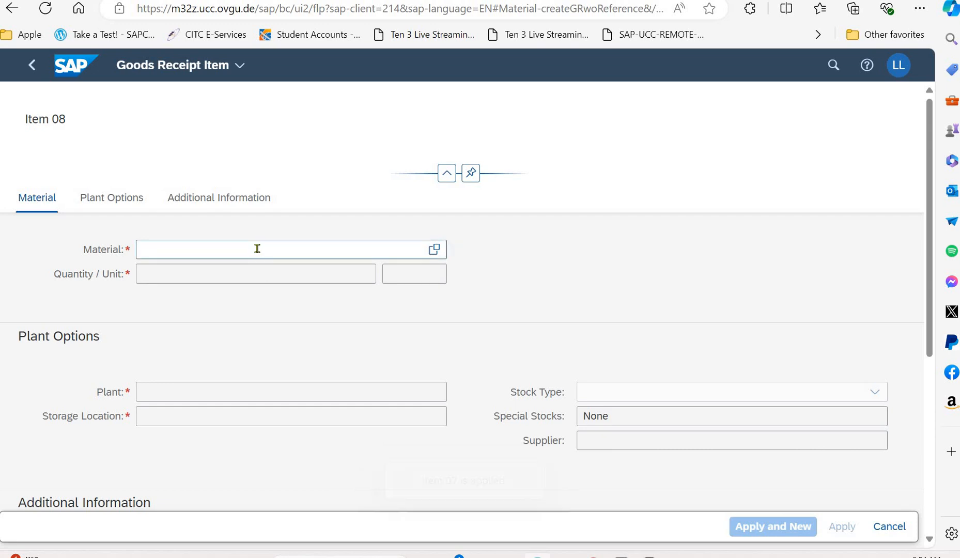
text(BRKT1)
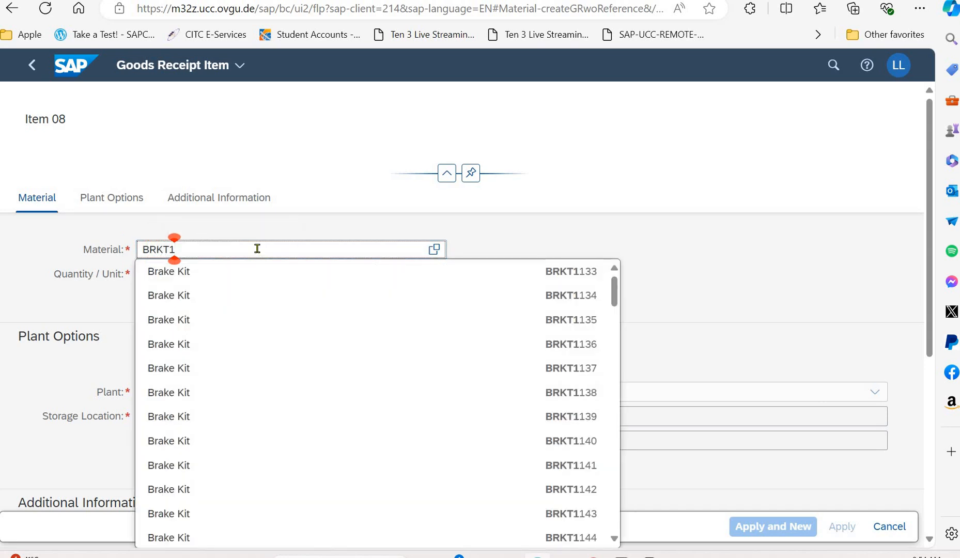
text(999)
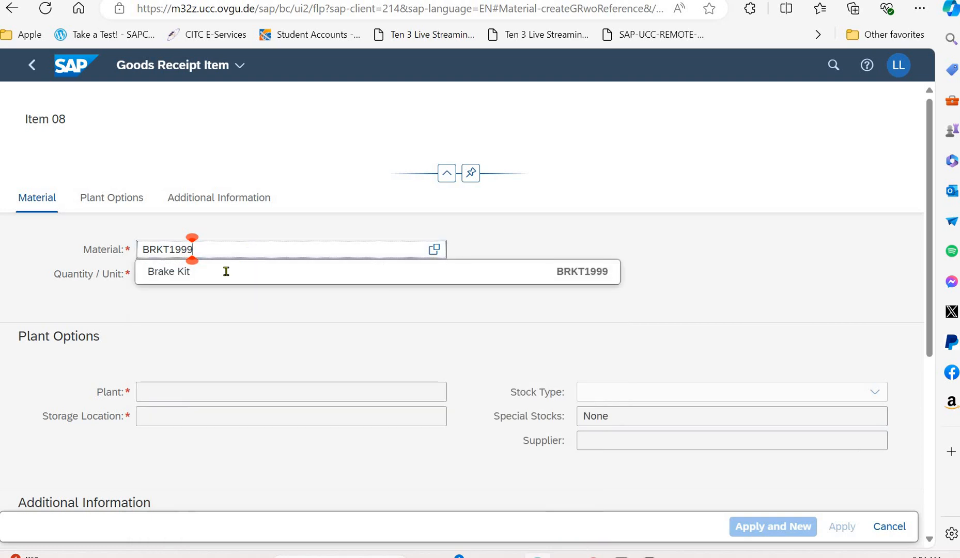
key(Tab)
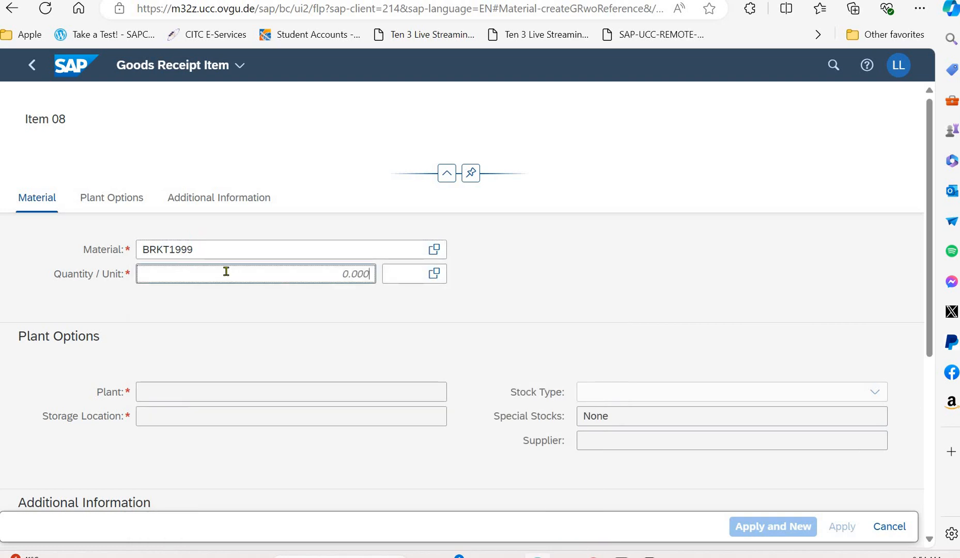
- Set item 08 to 500 EA in Plant Dallas (DL00), storage location Raw Materials (RM00), and apply it while adding a new item 09
text(500)
click(434, 273)
click(396, 157)
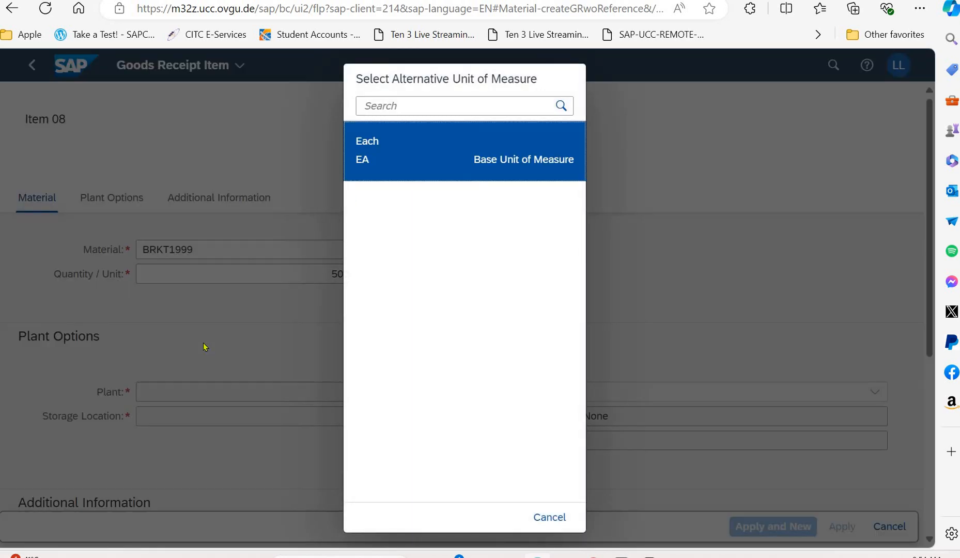
click(206, 385)
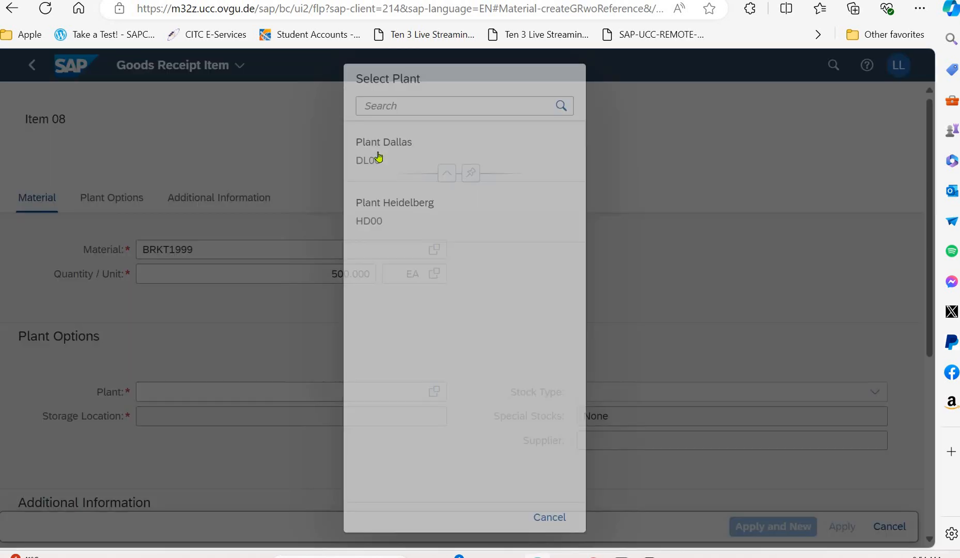
click(378, 156)
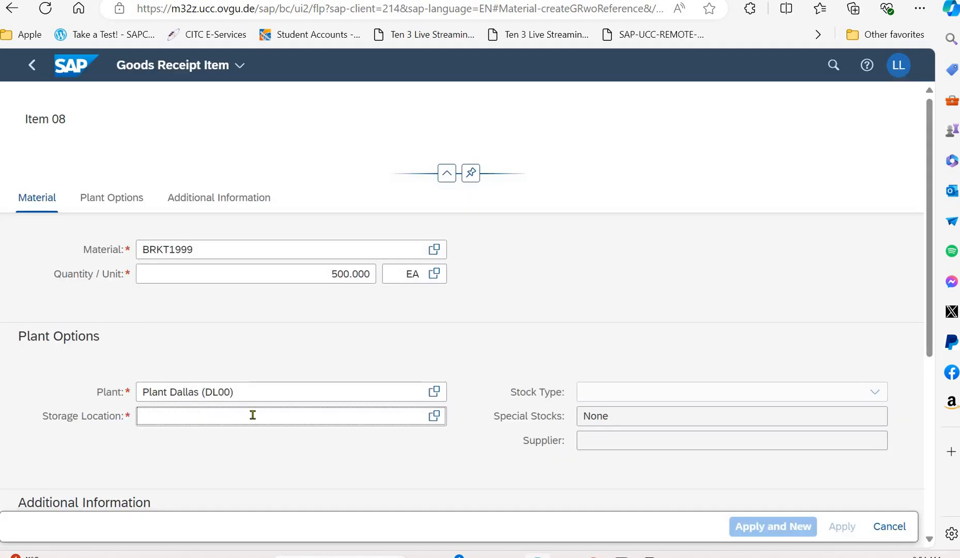
click(253, 416)
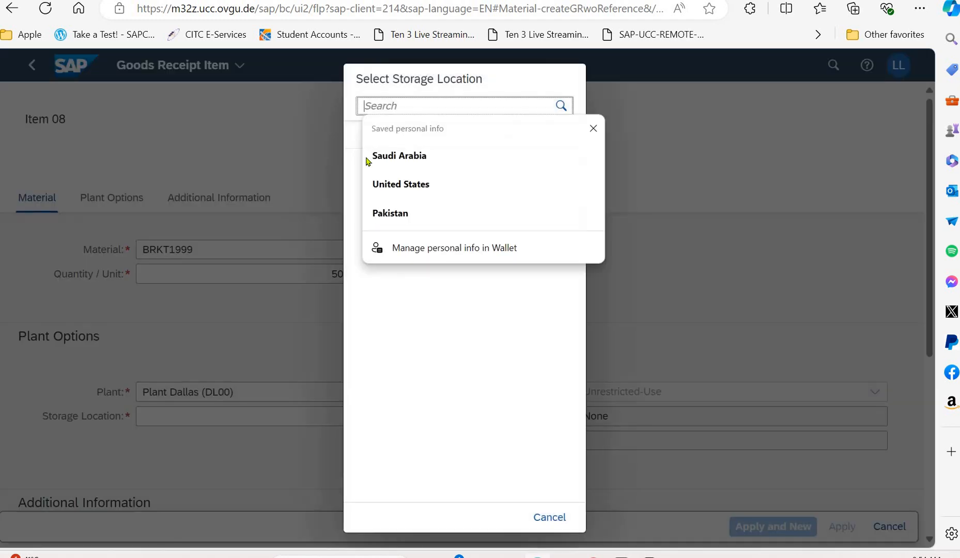
click(350, 175)
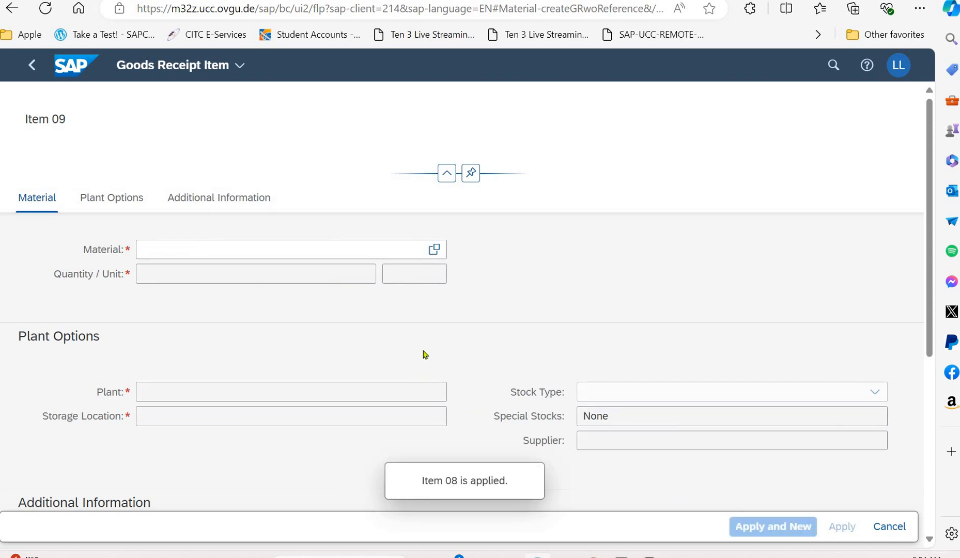
- Enter WDOC1999 (Warranty Document) as the material of item 09
click(321, 256)
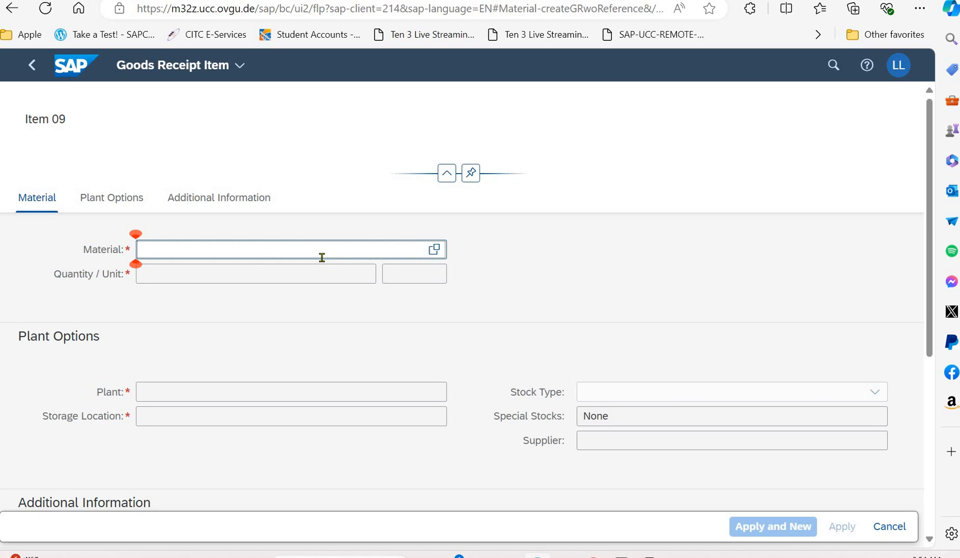
text(wdoc1)
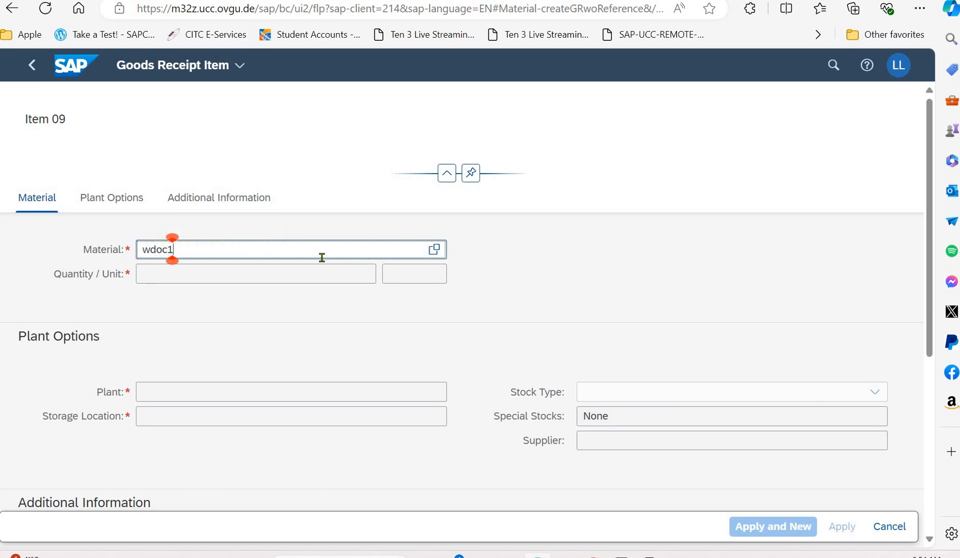
text(999)
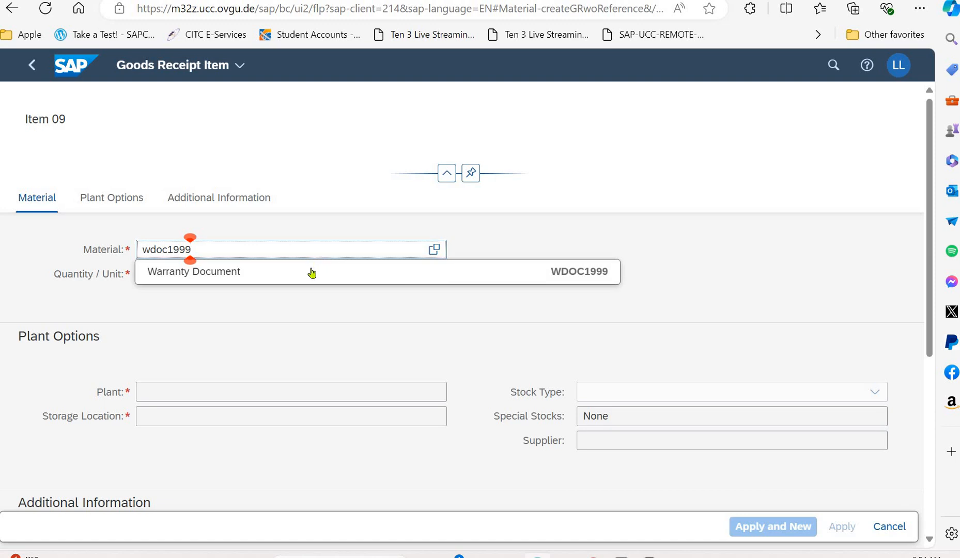
click(312, 270)
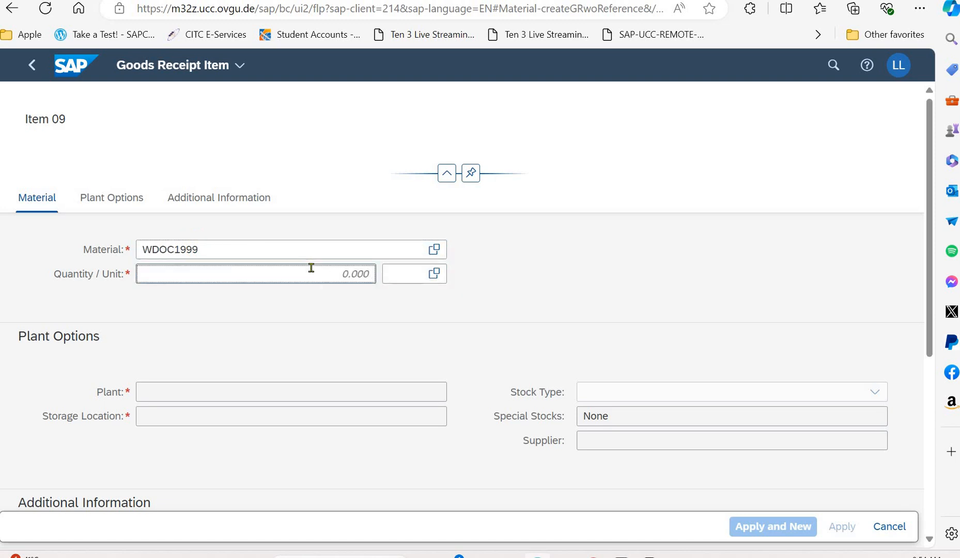
- Set item 09 to 500 EA in Plant Dallas (DL00), storage location Raw Materials (RM00), and apply it while adding a new item 10
text(500)
click(403, 273)
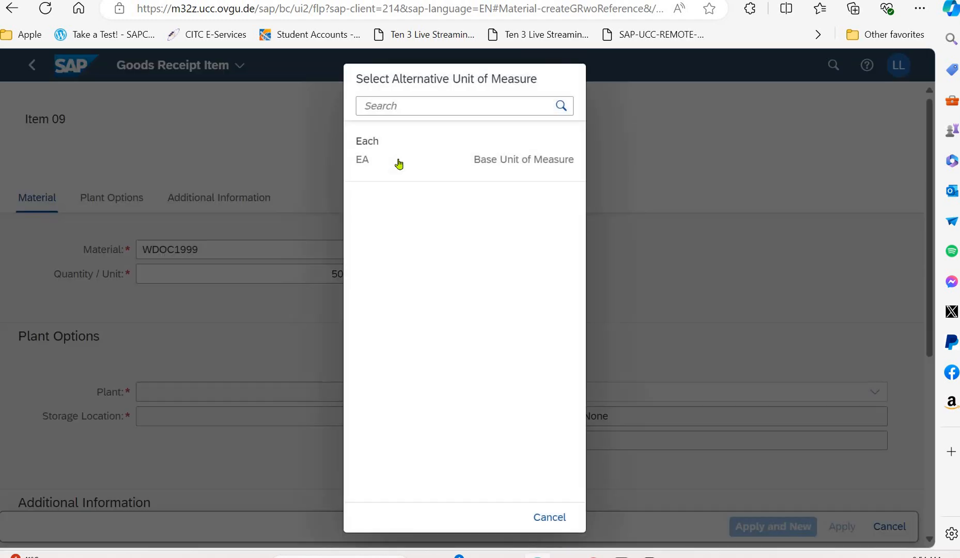
click(389, 166)
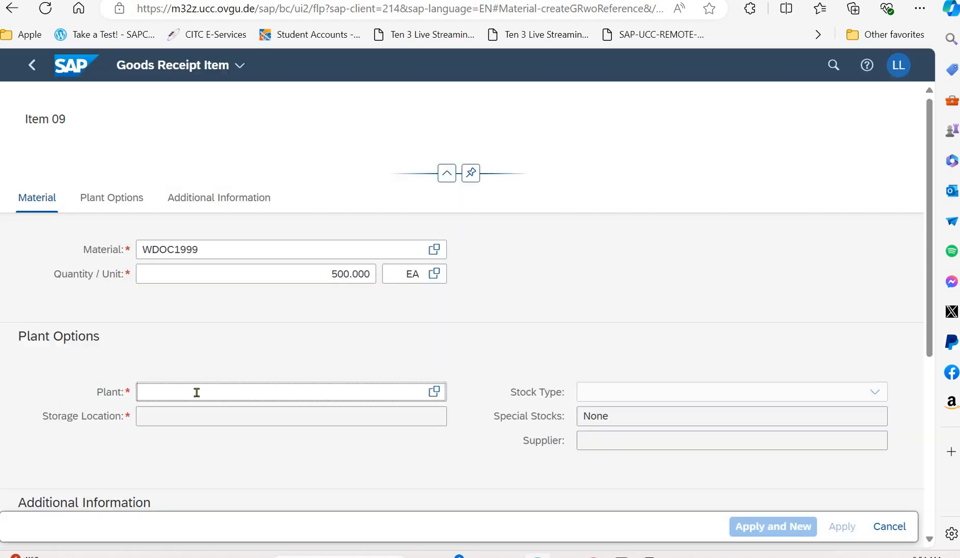
click(198, 396)
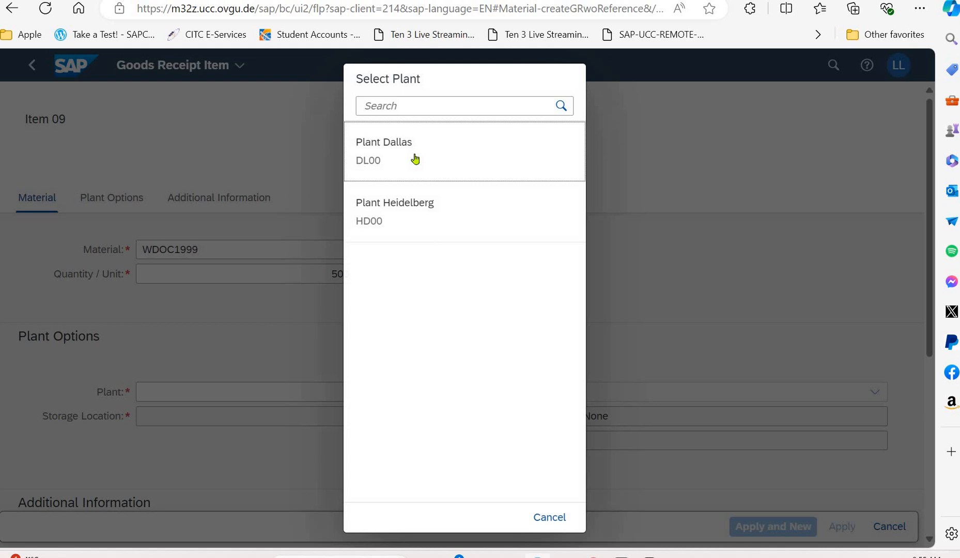
click(414, 159)
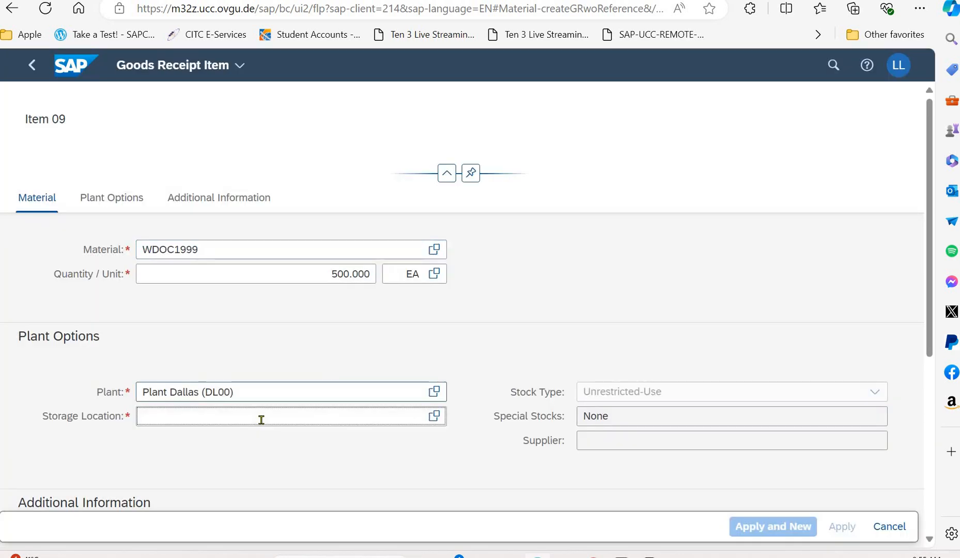
click(262, 419)
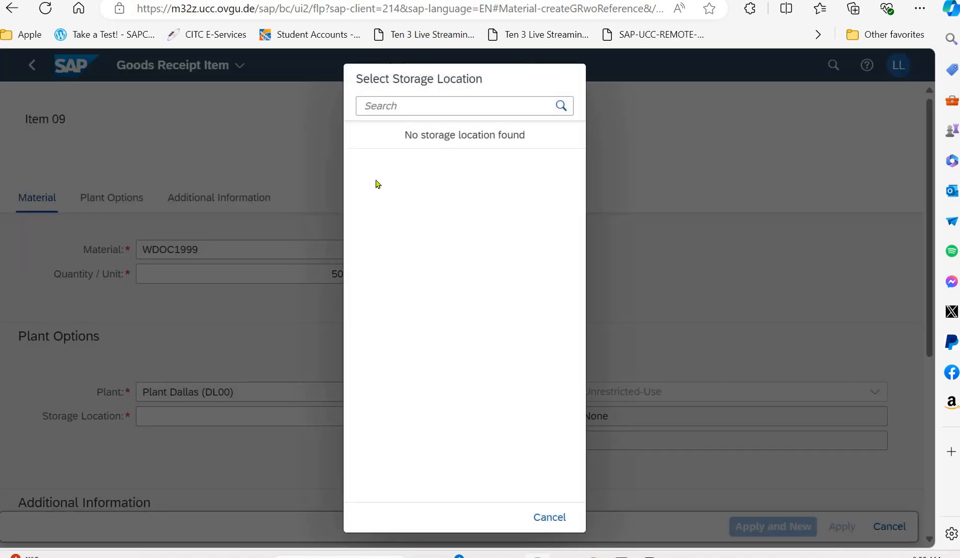
click(357, 186)
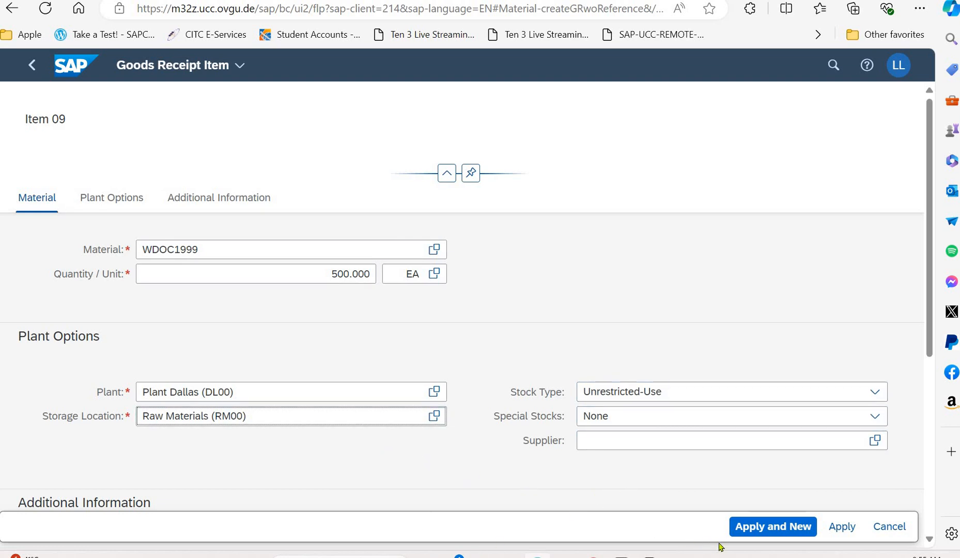
click(739, 531)
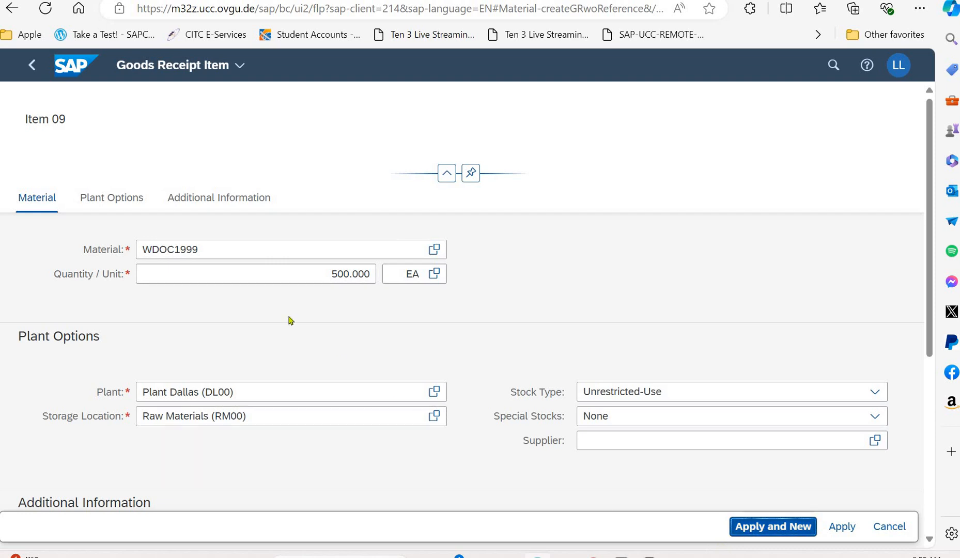
- Enter PCKG1999 (Packaging) as the material of item 10
click(212, 254)
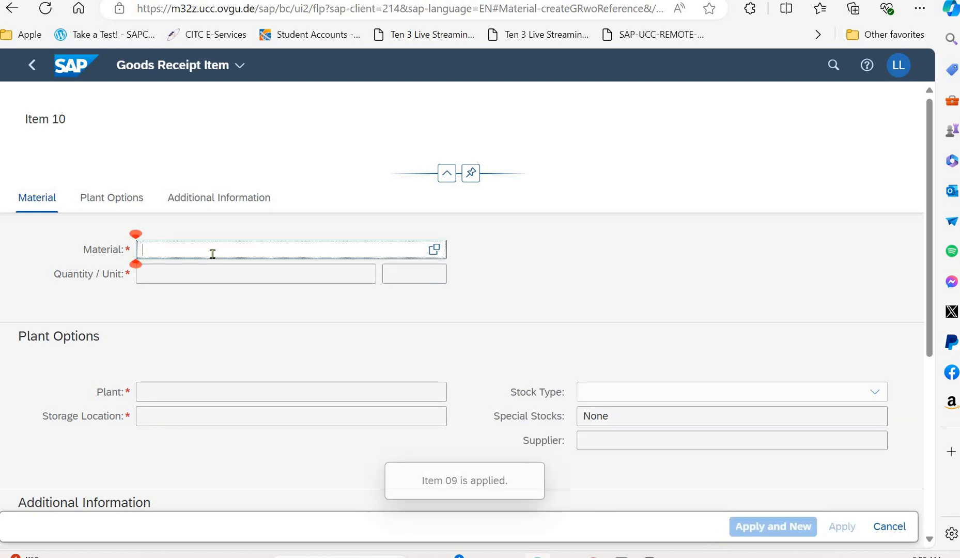
text(pckg)
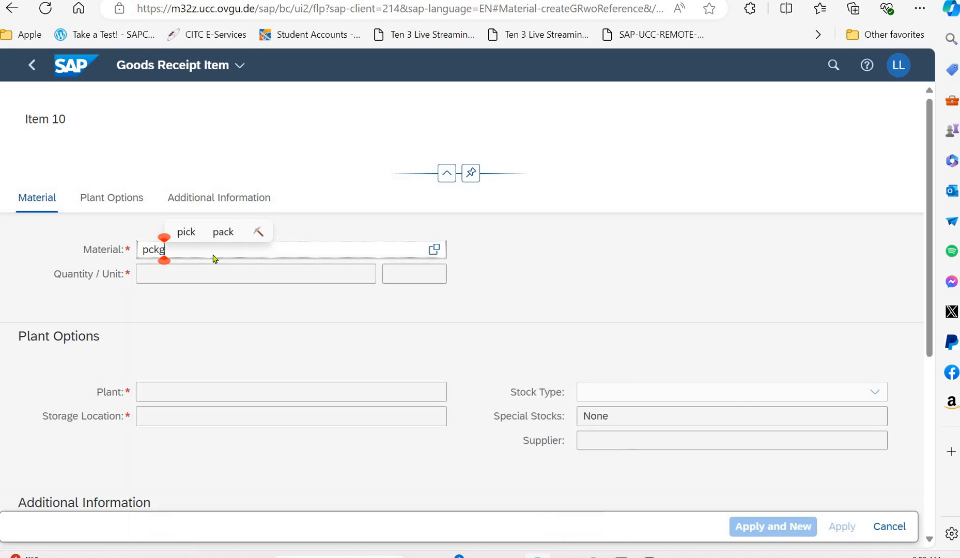
text(1999)
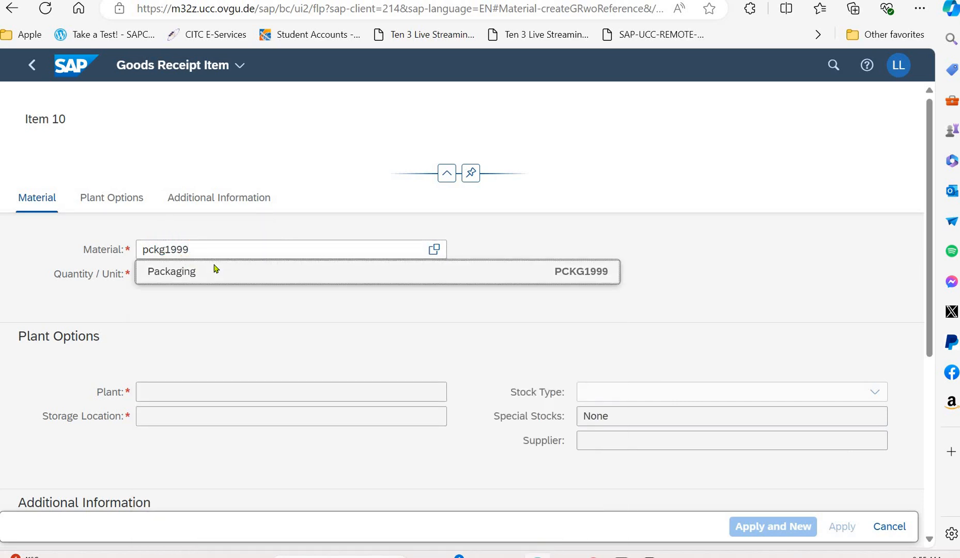
click(216, 270)
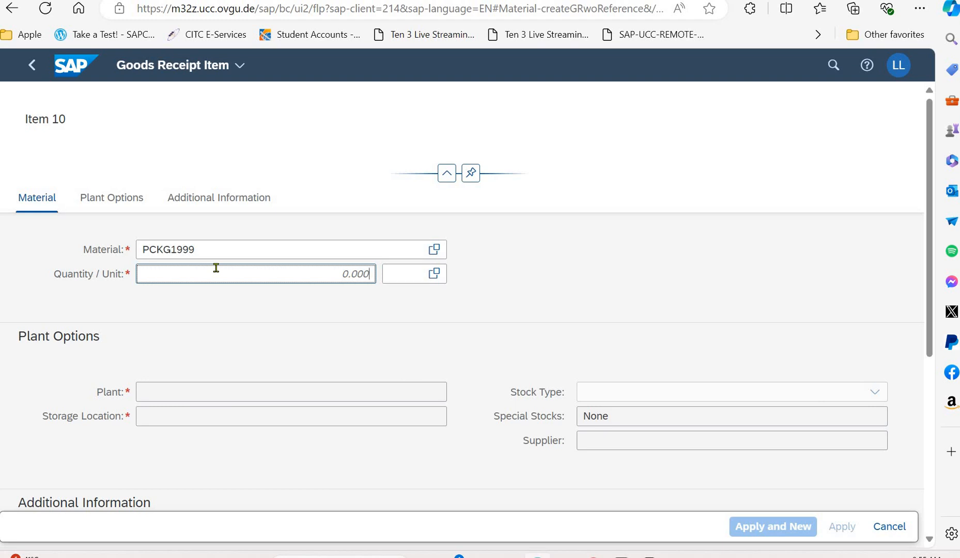
- Set item 10 to 500 EA in Plant Dallas (DL00), storage location Raw Materials (RM00), and apply it without adding another item
text(500)
click(401, 277)
click(392, 176)
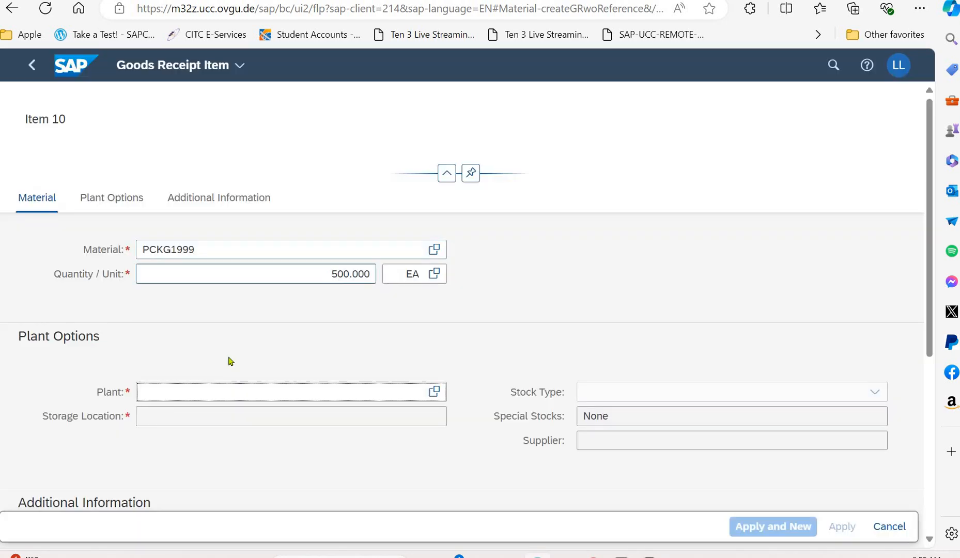
click(221, 398)
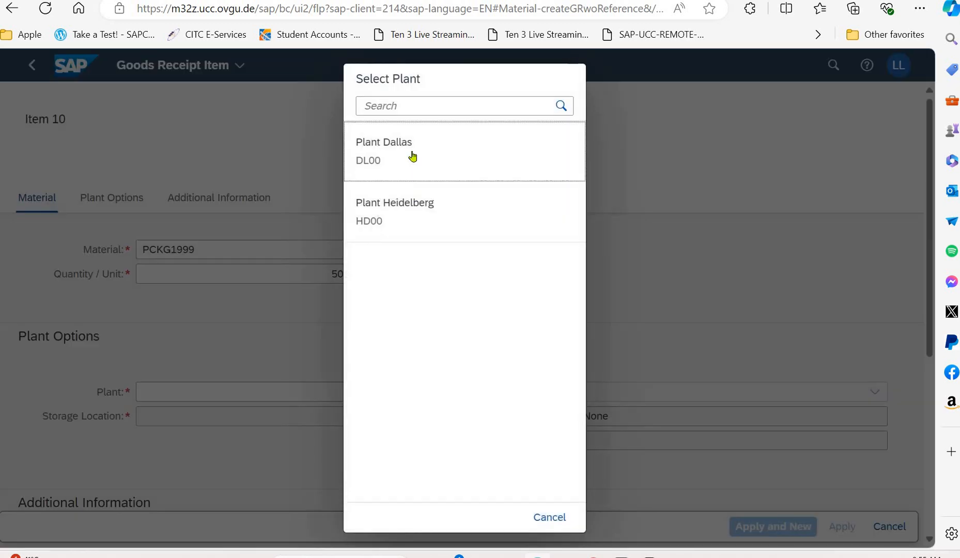
click(411, 155)
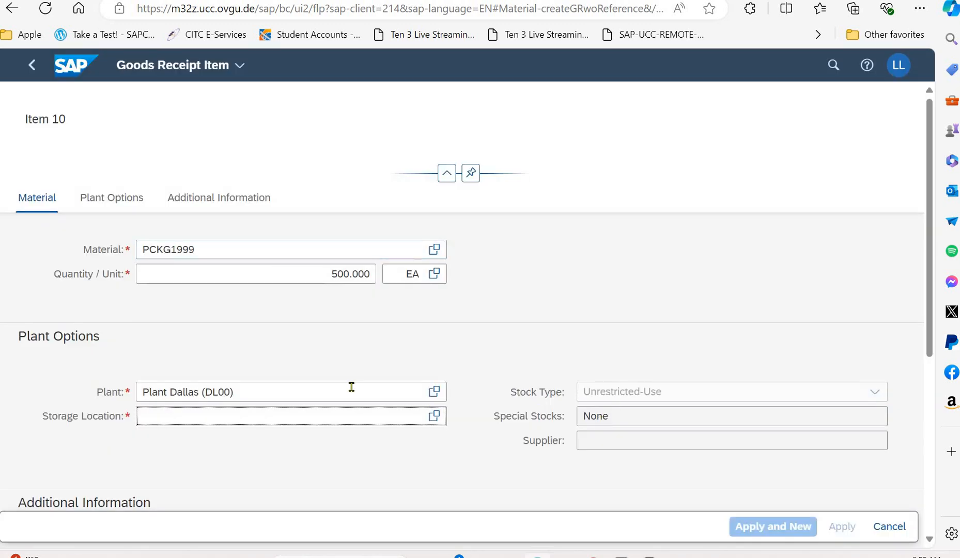
click(317, 427)
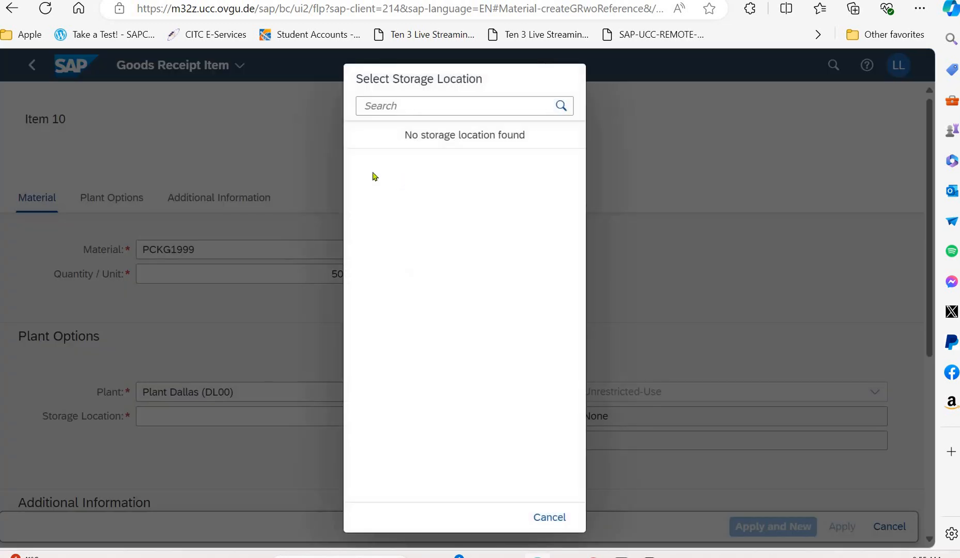
click(444, 174)
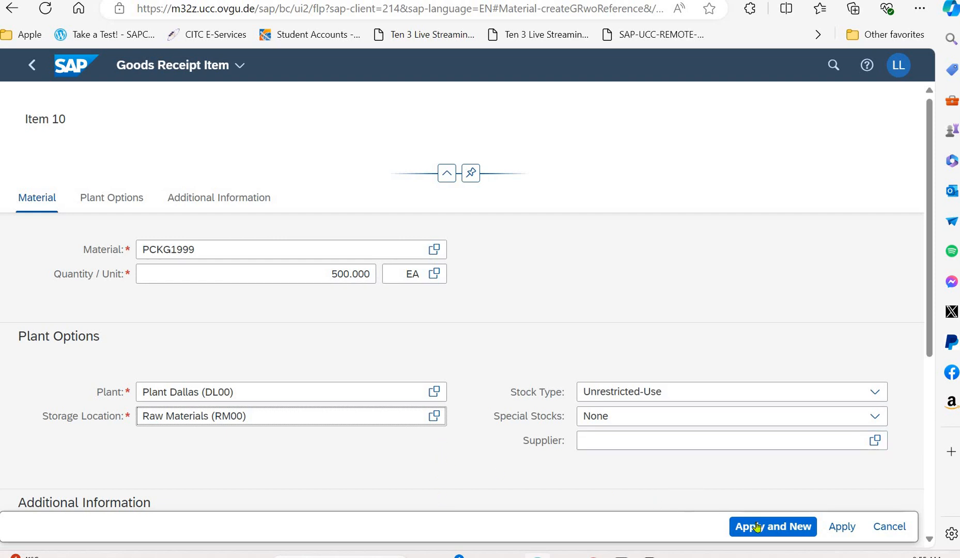
click(839, 527)
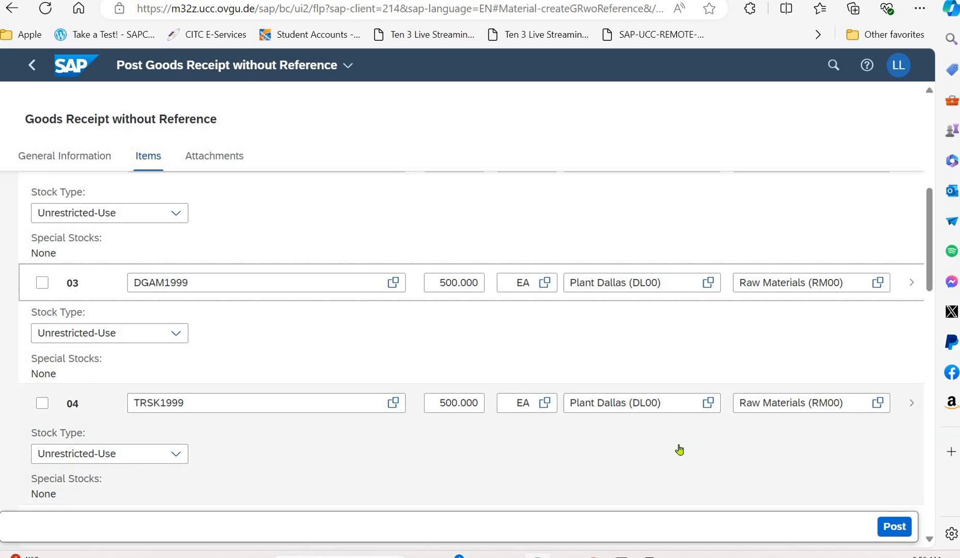
- Review the entered items, post the goods receipt without reference, and close the confirmation dialog
scroll(680, 450, down, 4)
scroll(679, 450, down, 8)
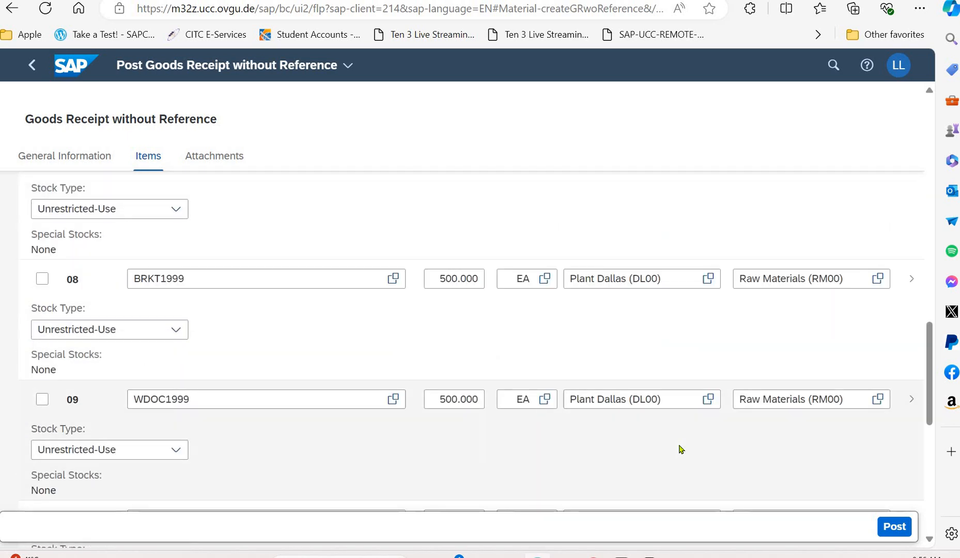
scroll(680, 450, down, 10)
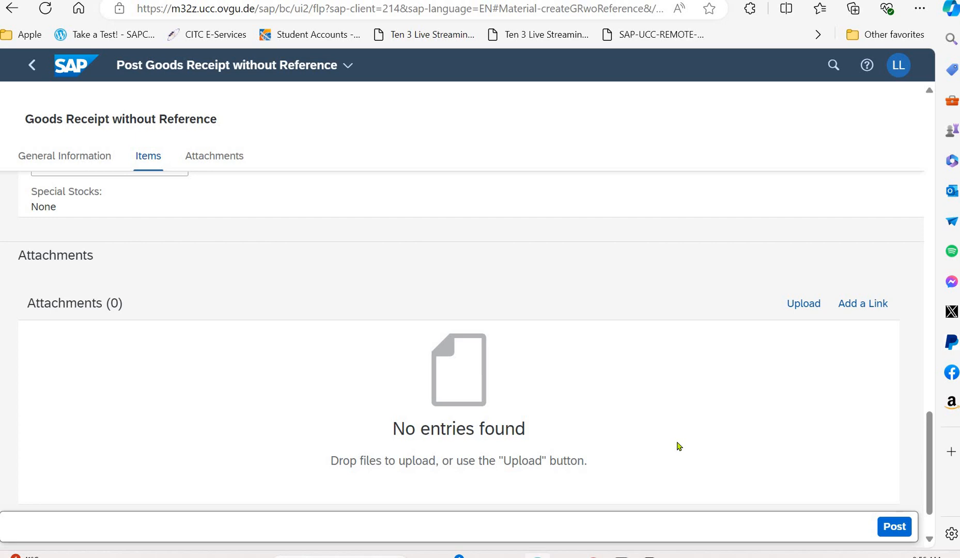
scroll(678, 446, up, 20)
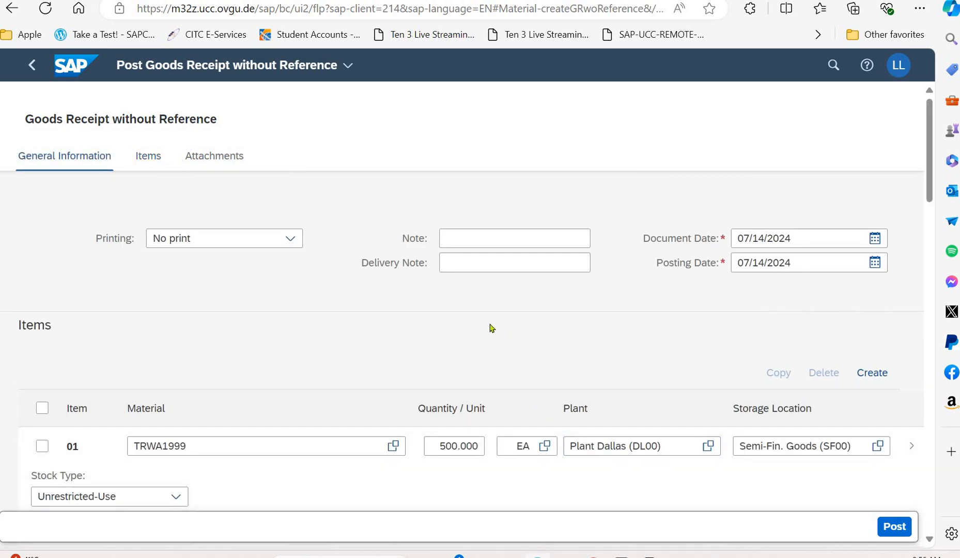
click(857, 380)
click(889, 527)
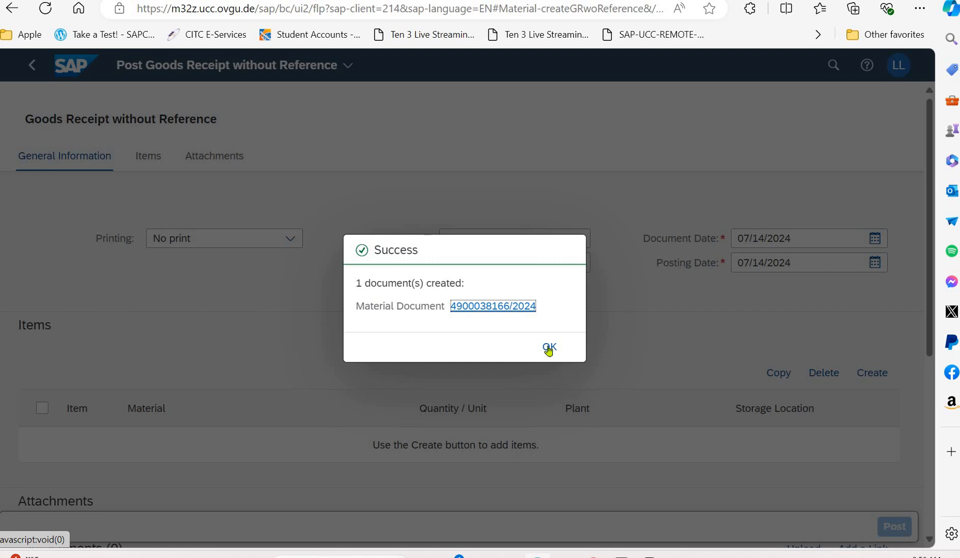
click(533, 352)
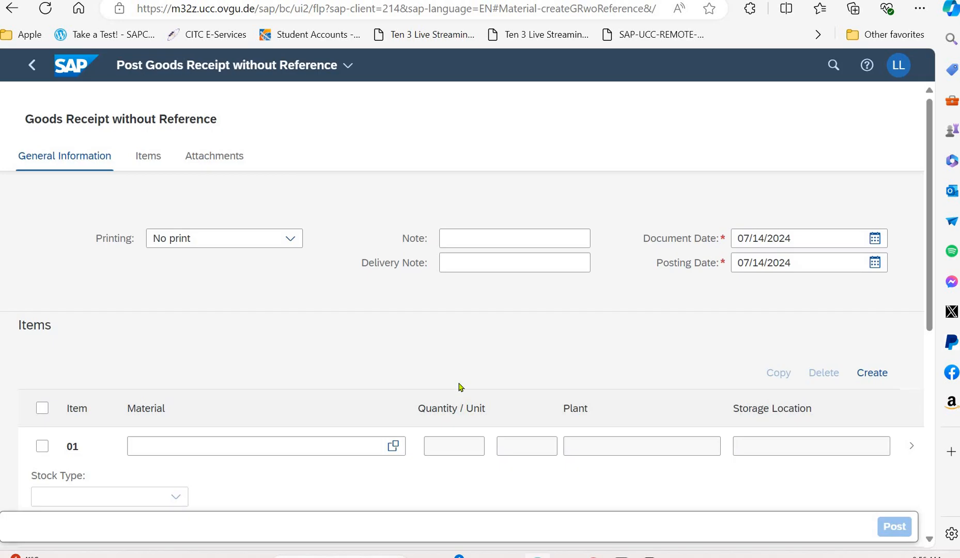